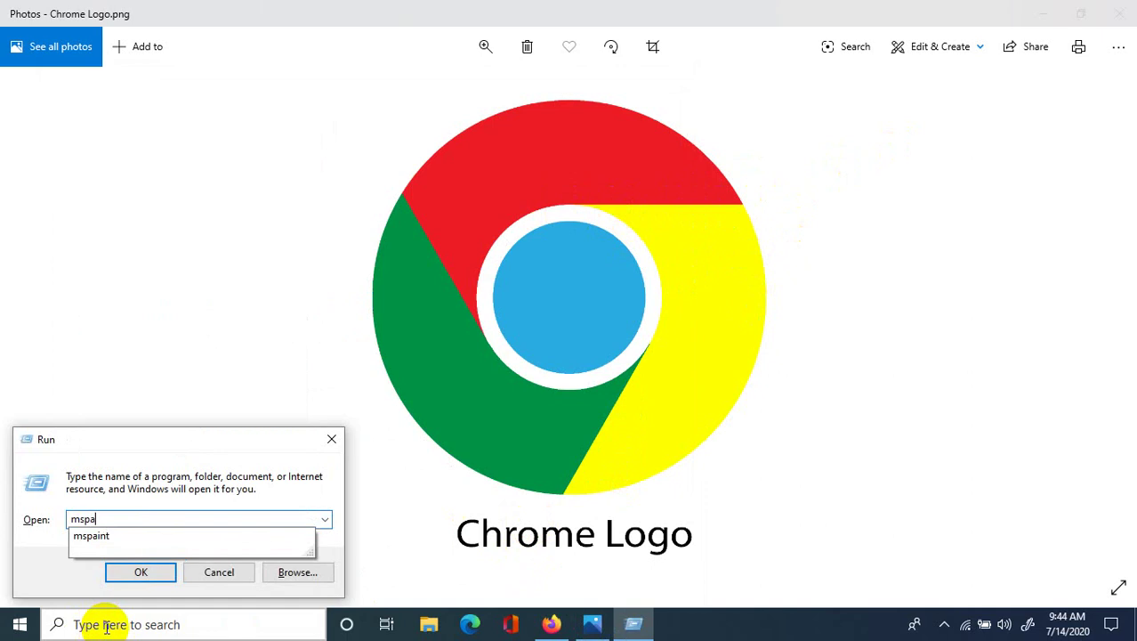
- Launch mspaint from the Run dialog and close the blank Paint window
key("Return")
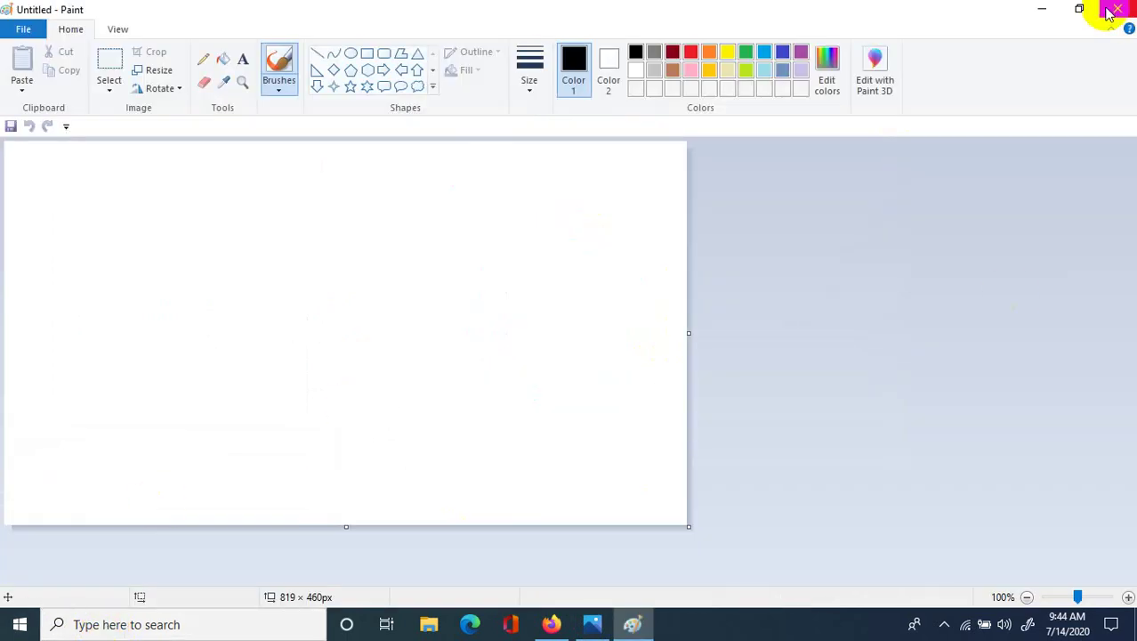
left_click(1110, 11)
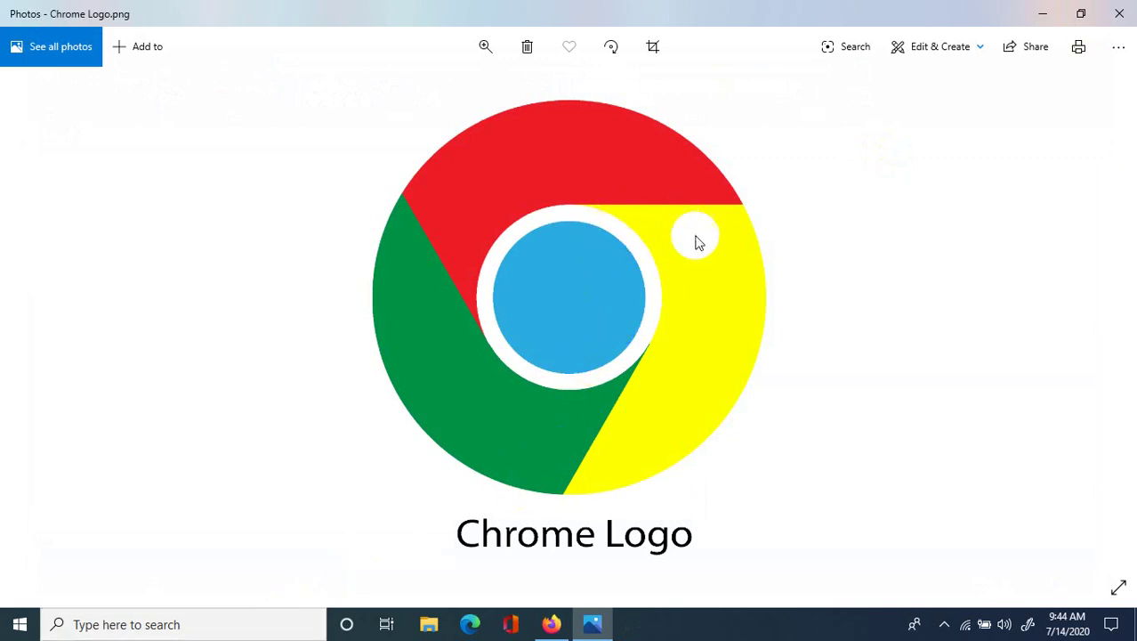
- Search Windows for Illustrator, launch Adobe Illustrator 2020 and bring its window to the front
left_click(280, 624)
type("illus")
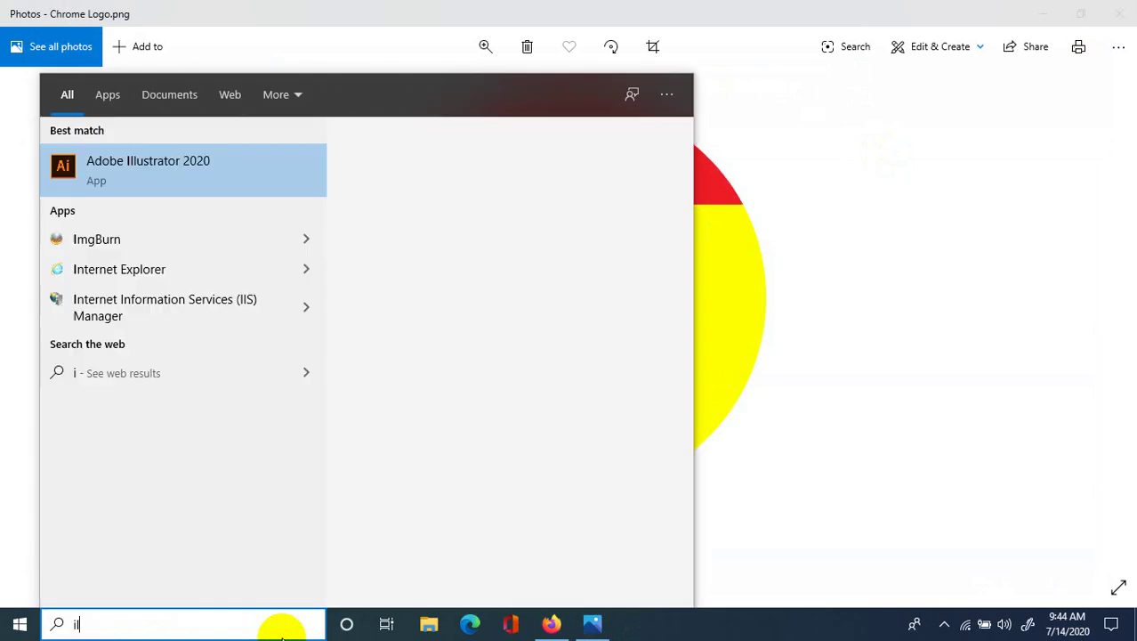
left_click(127, 163)
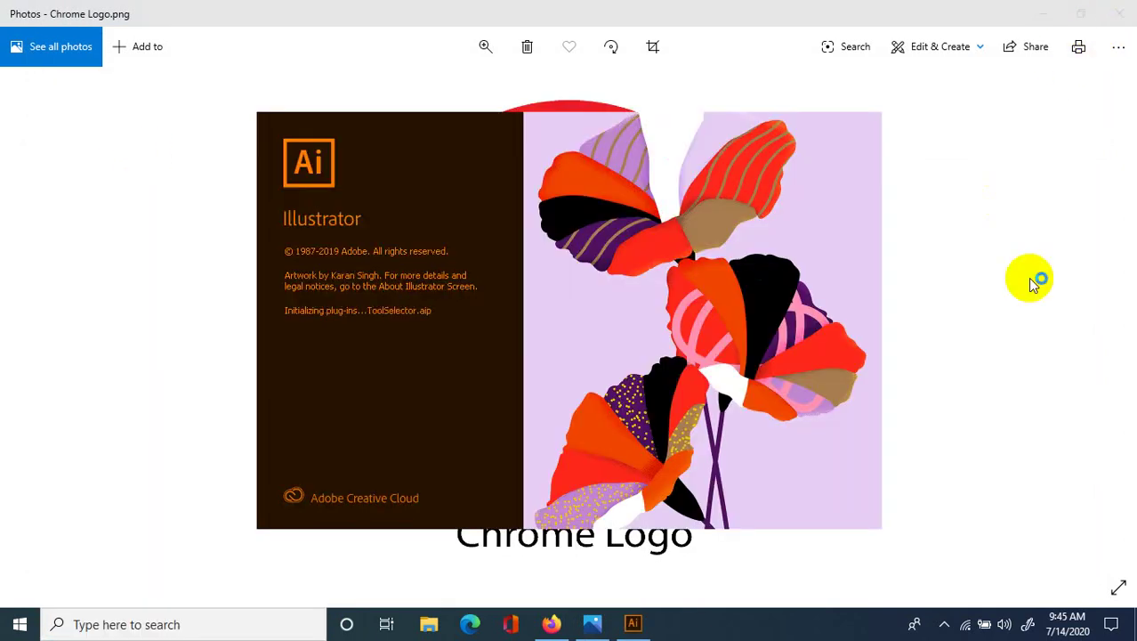
left_click(1032, 283)
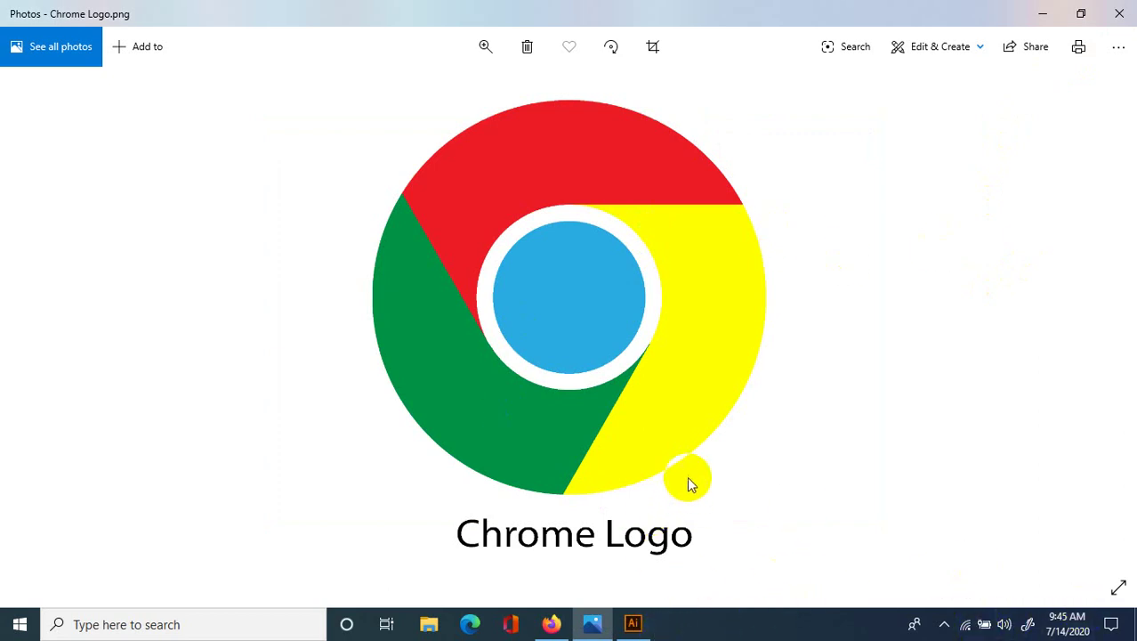
left_click(651, 625)
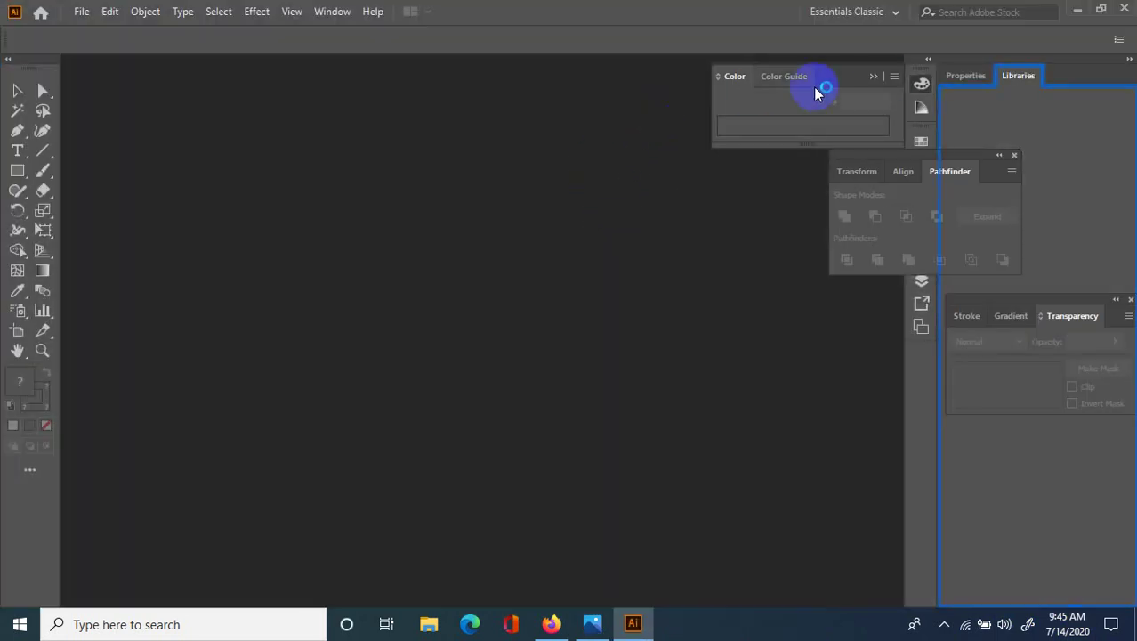
- Collapse the floating Color panel and close the Transform, Align and Pathfinder panel group
left_click(874, 77)
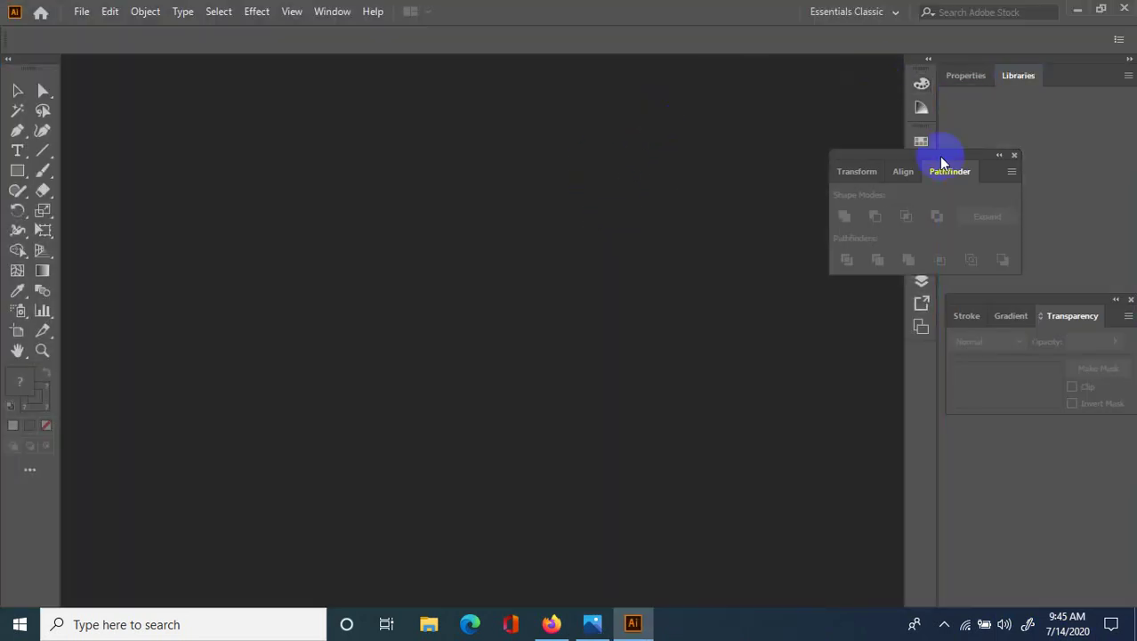
left_click(1013, 155)
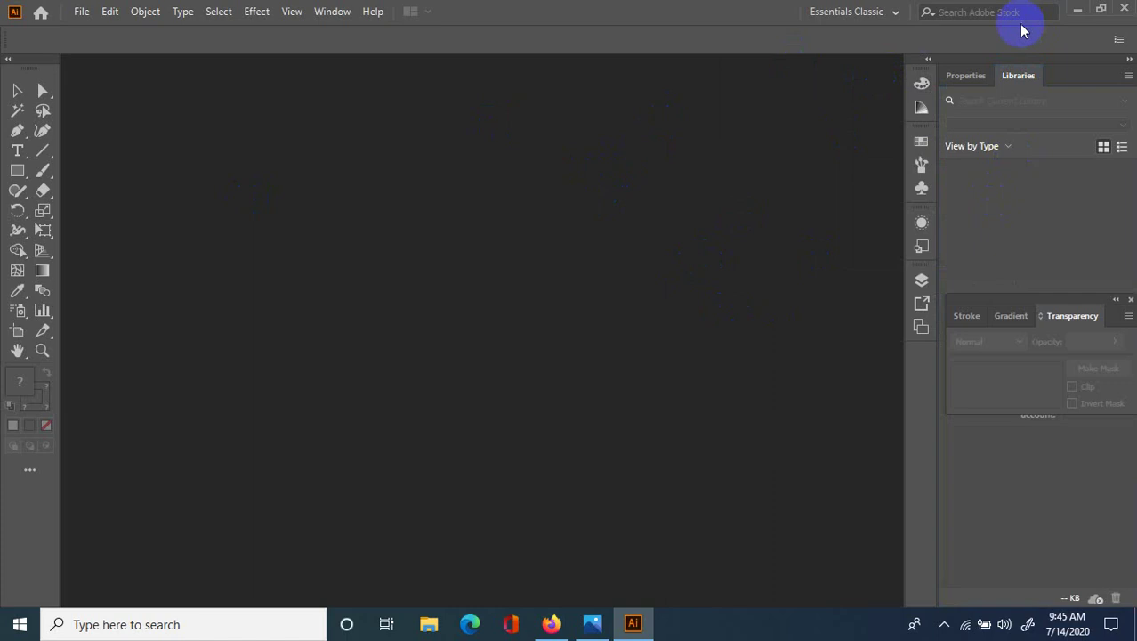
- Create a new document from the Web-Large preset, 1920 x 1080 px
left_click(81, 12)
left_click(494, 56)
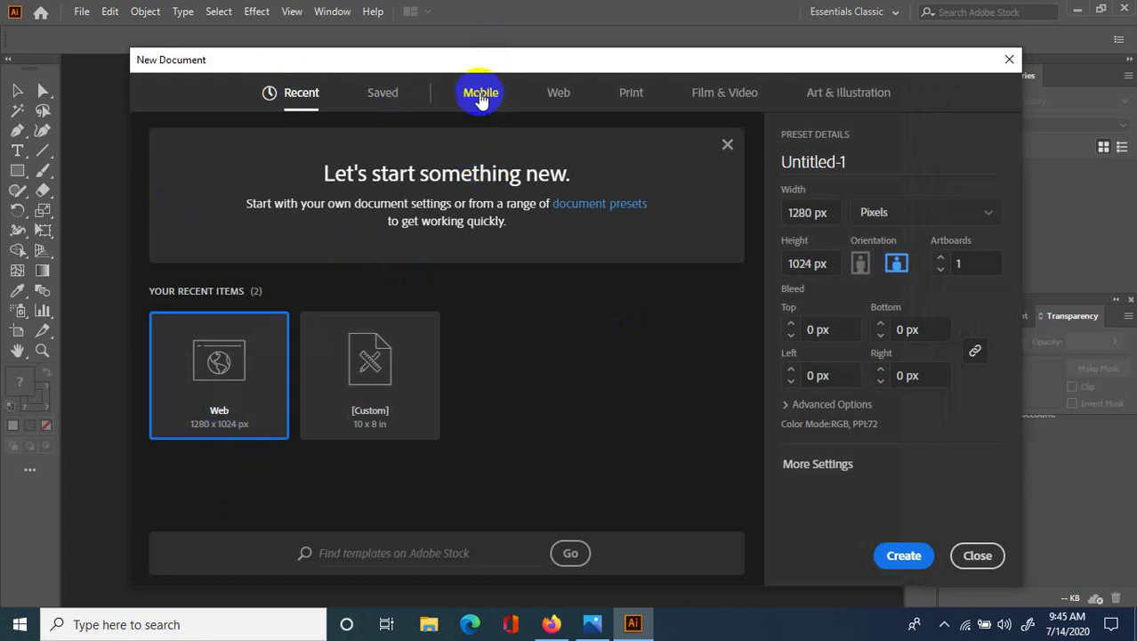
left_click(479, 95)
left_click(561, 98)
left_click(631, 95)
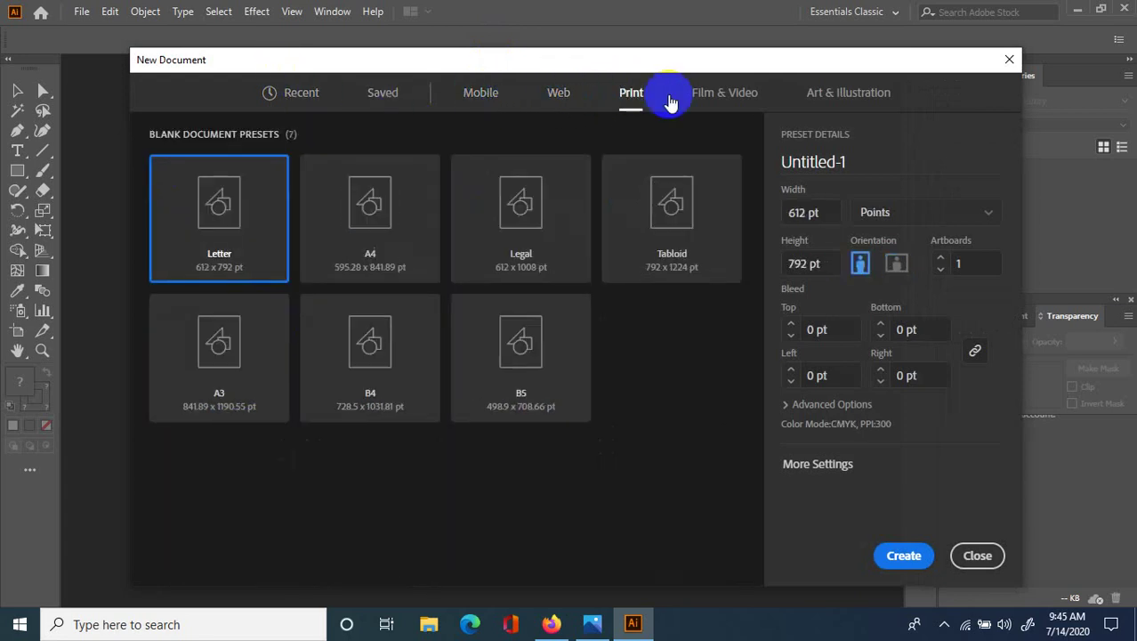
left_click(715, 98)
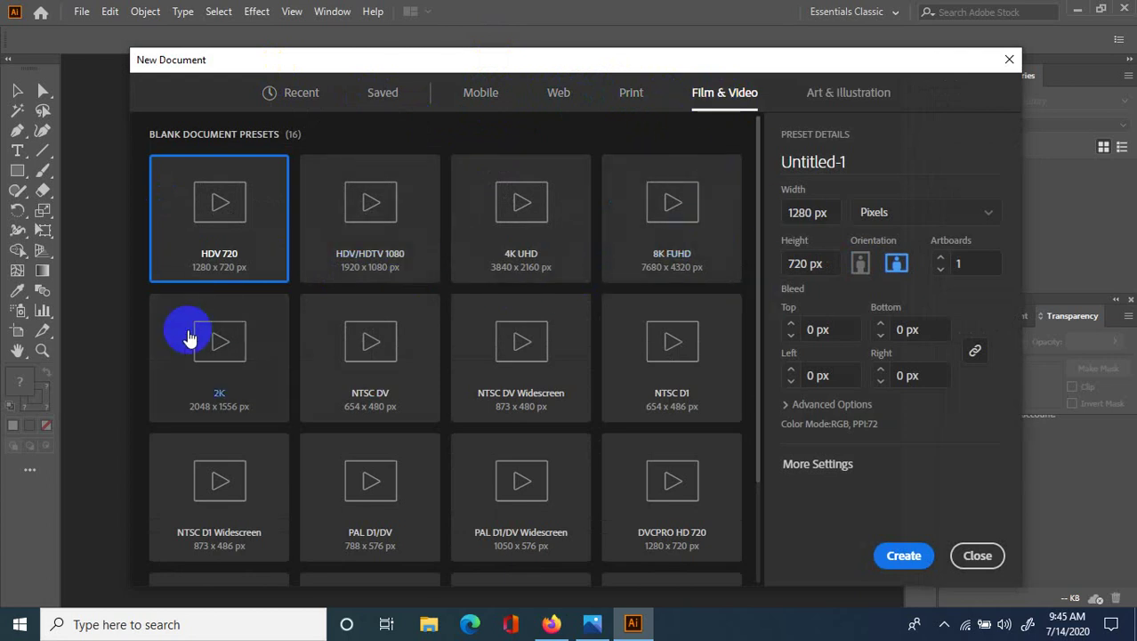
left_click(557, 100)
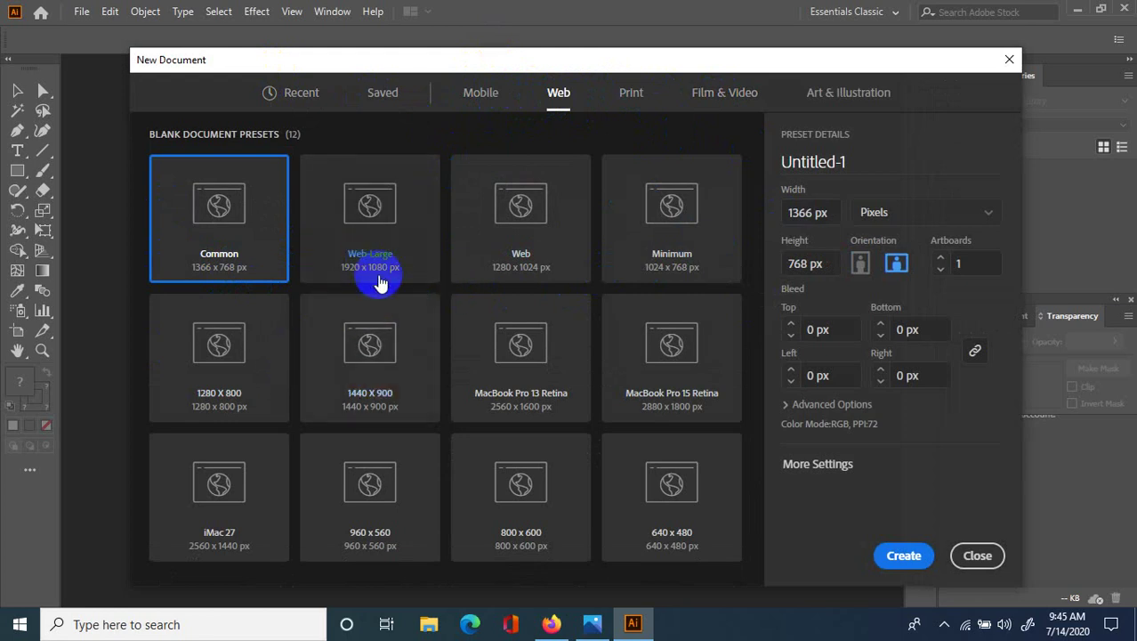
left_click(379, 282)
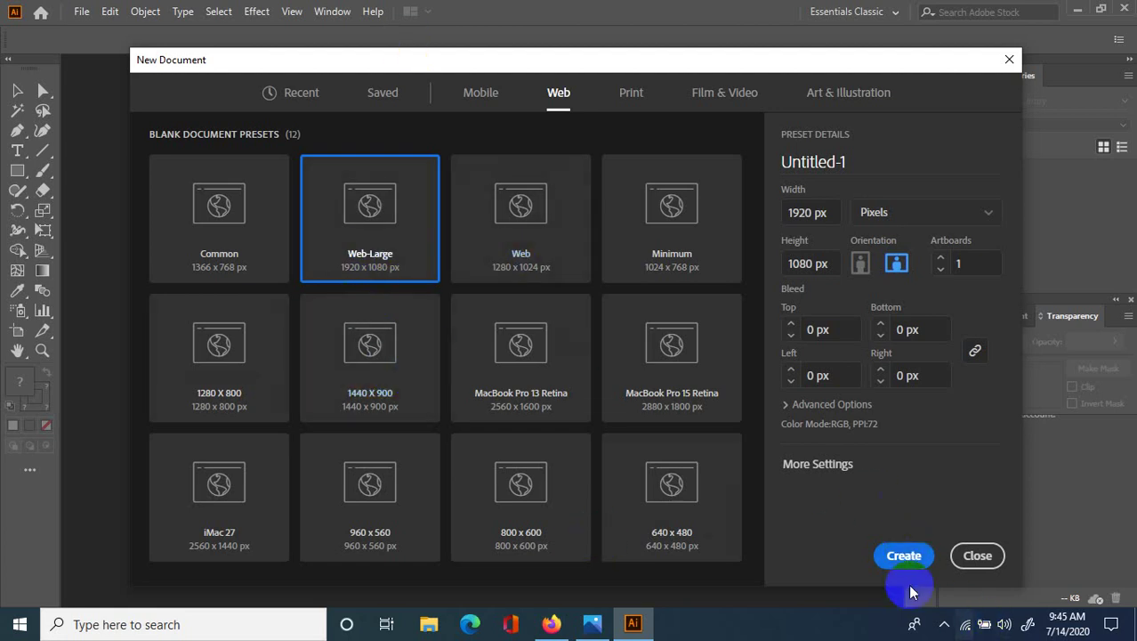
left_click(904, 559)
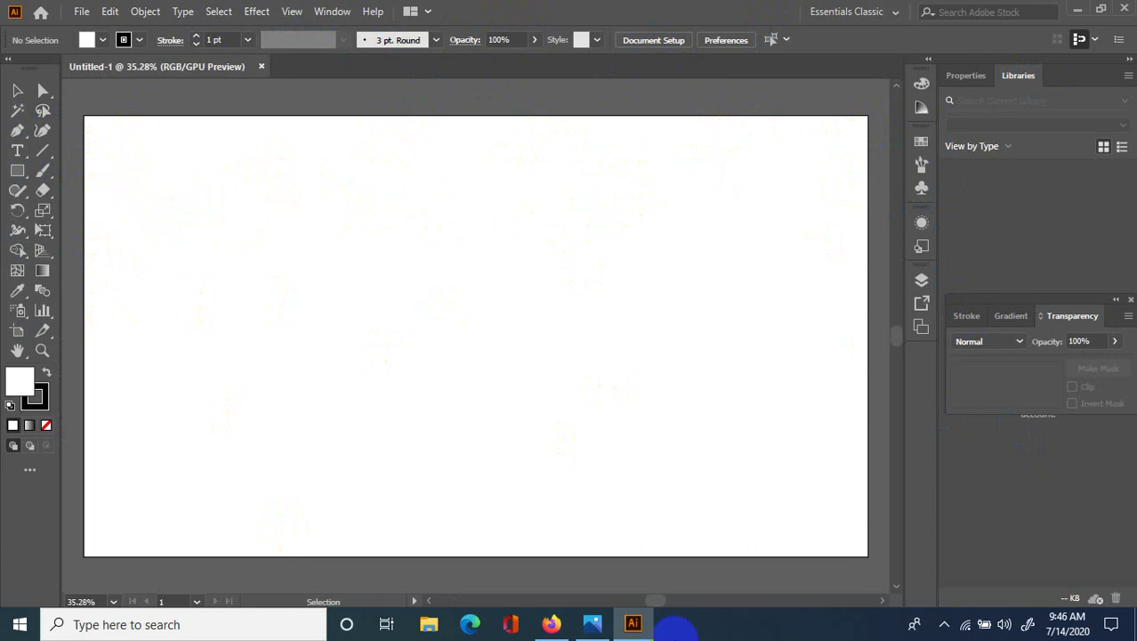
left_click(339, 20)
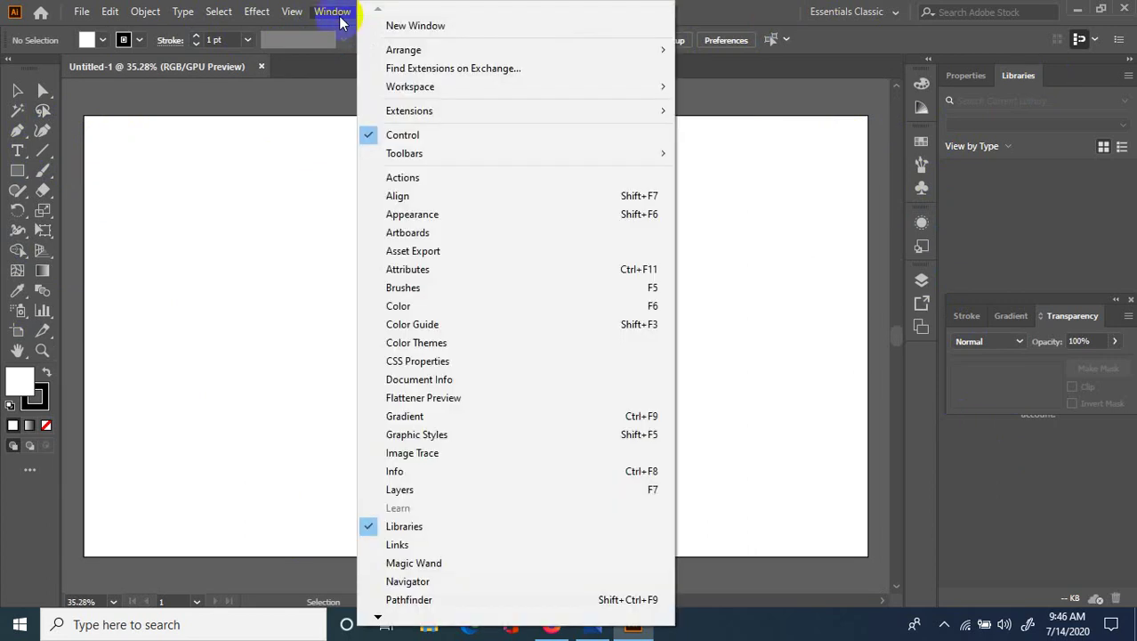
left_click(800, 240)
left_click(336, 12)
left_click(756, 151)
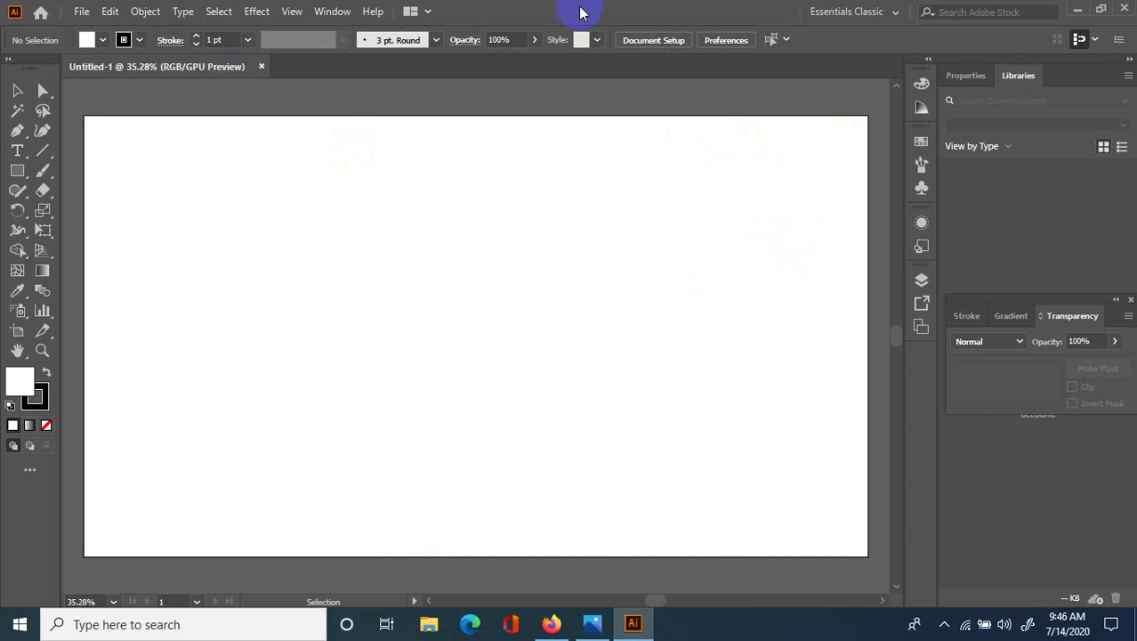
- Hide the Control bar and show it again
left_click(343, 14)
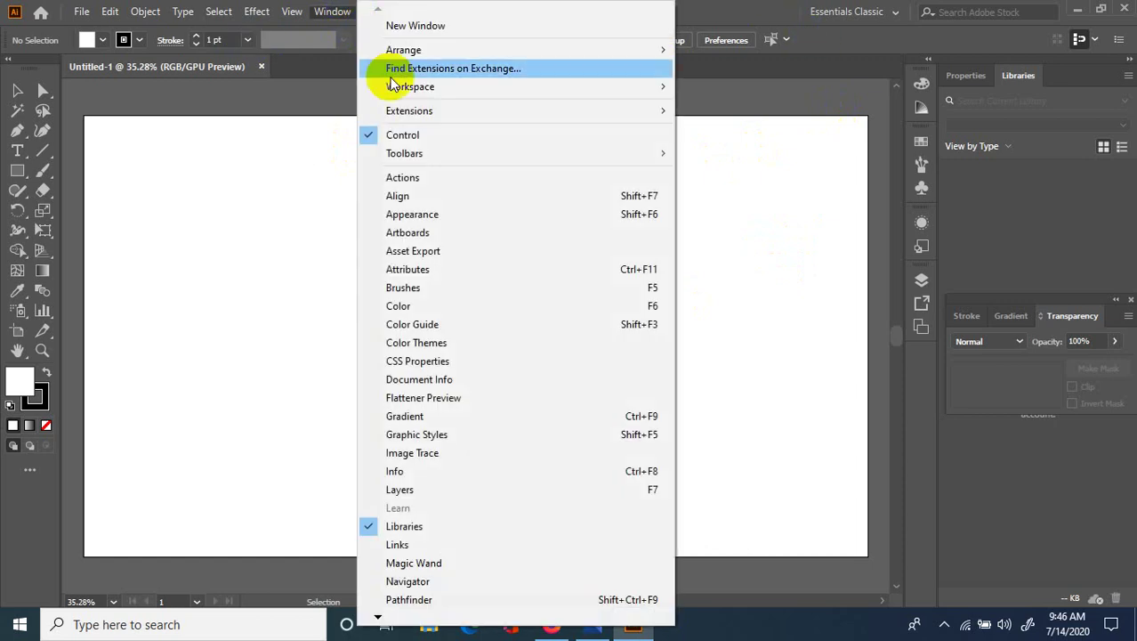
left_click(373, 131)
left_click(338, 12)
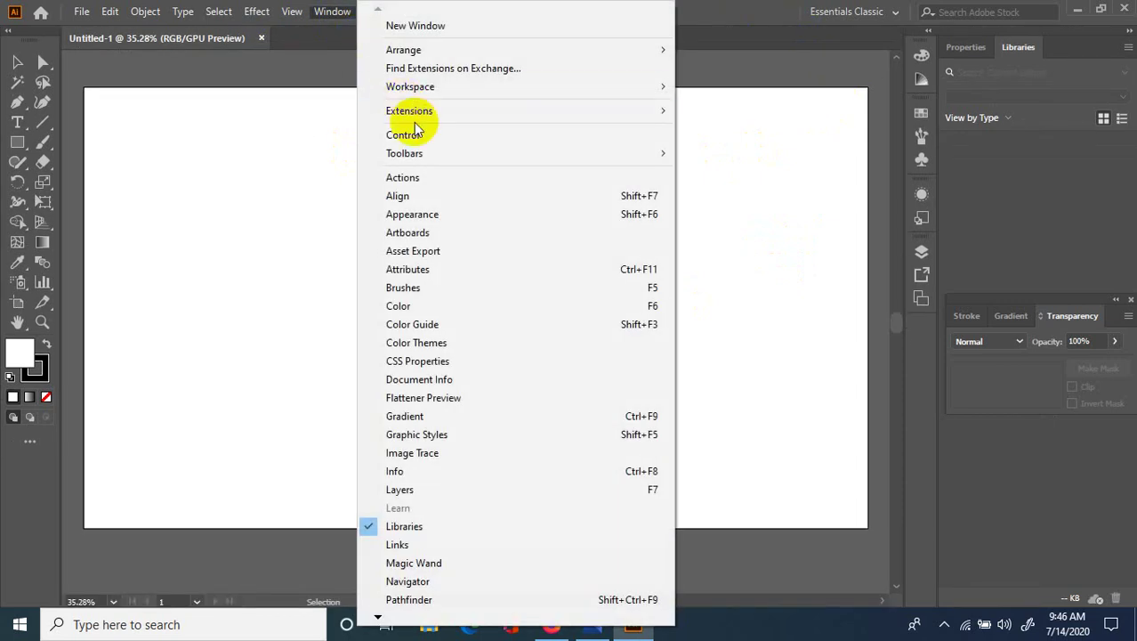
left_click(422, 142)
left_click(338, 13)
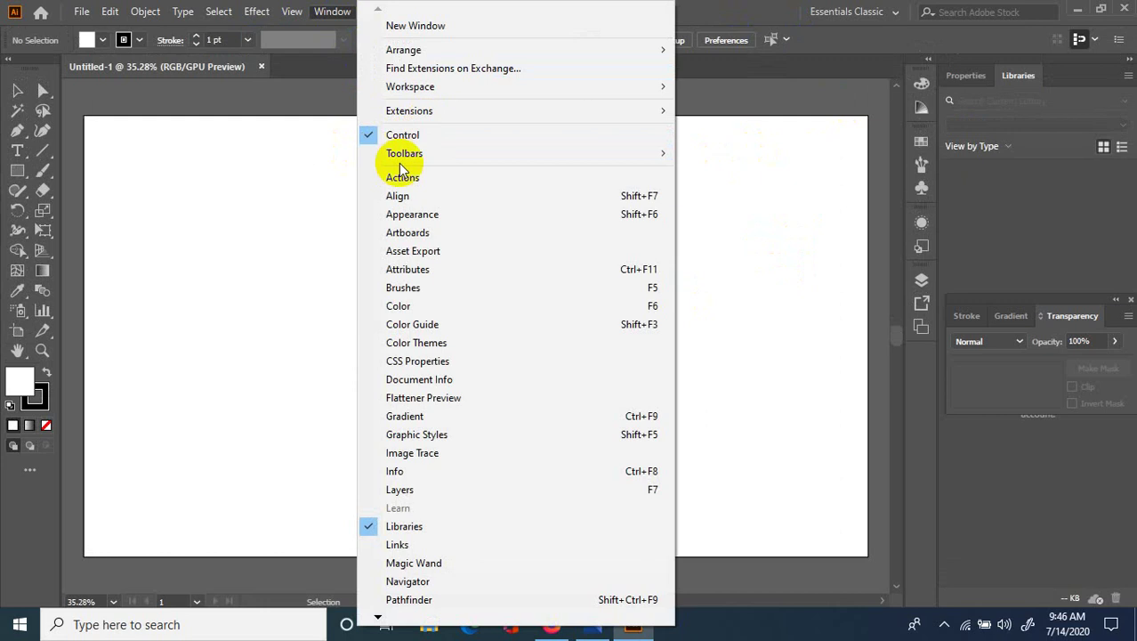
key("Escape")
left_click(339, 14)
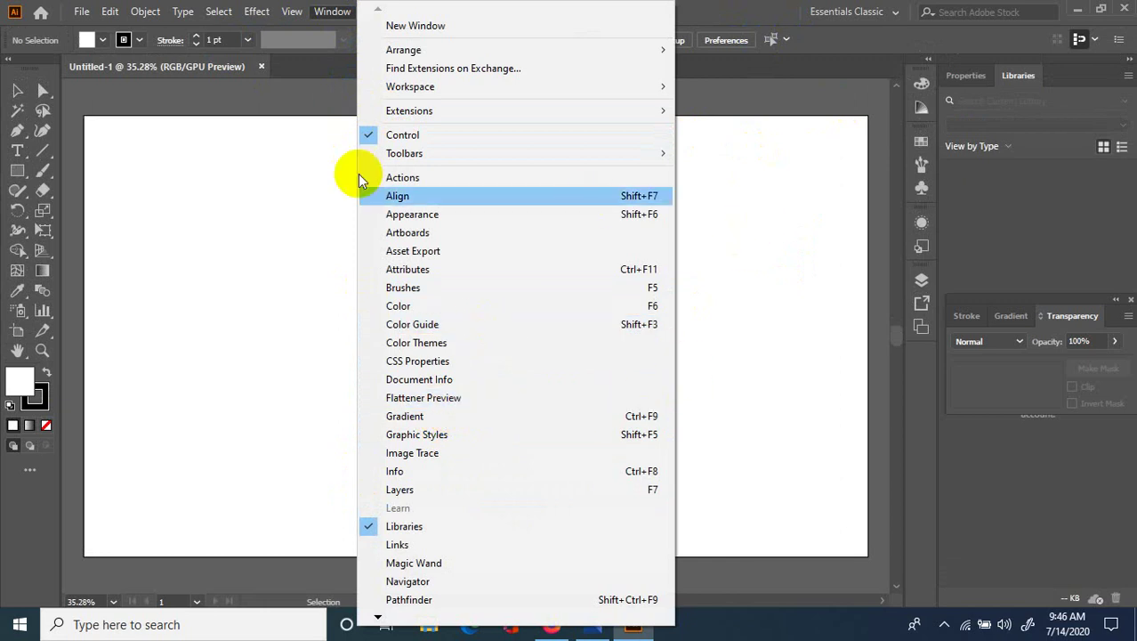
left_click(294, 320)
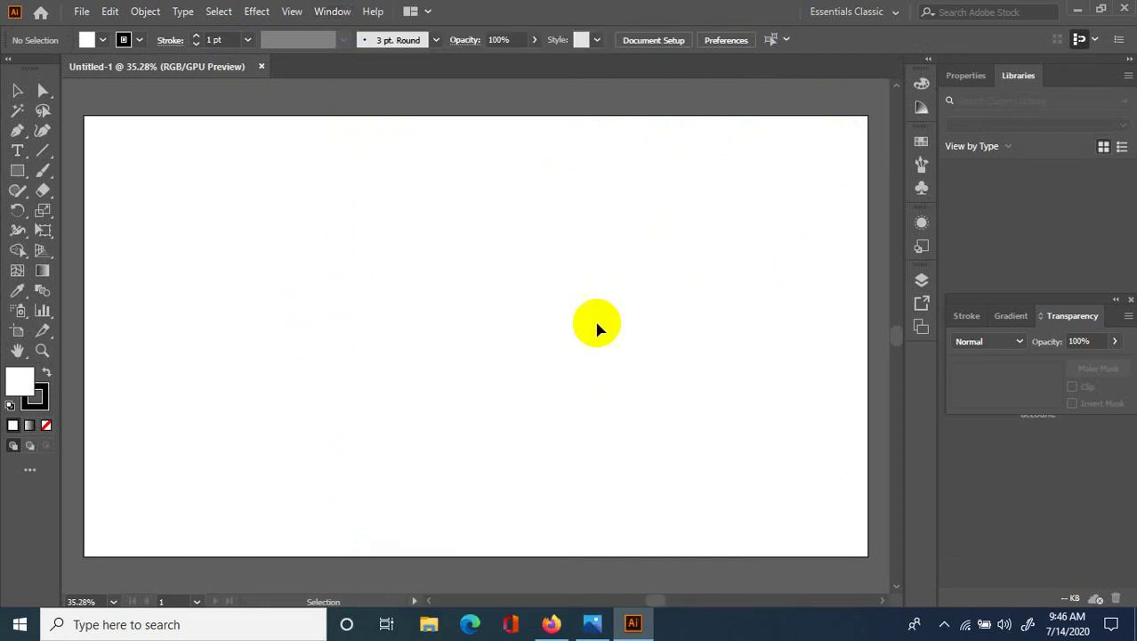
left_click(330, 12)
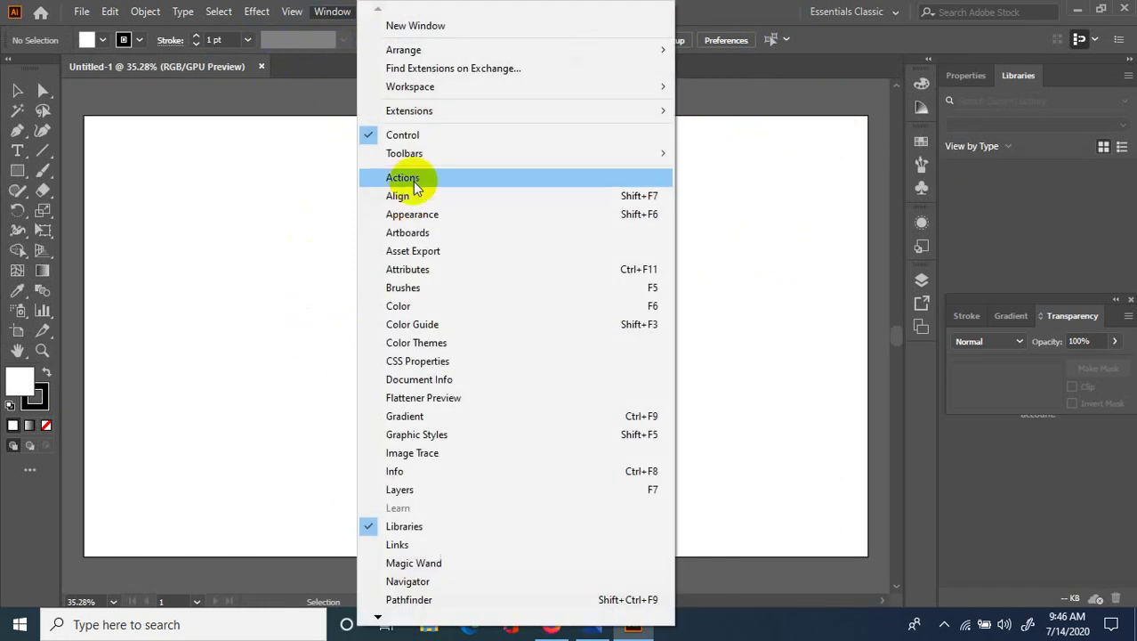
left_click(295, 305)
left_click(329, 12)
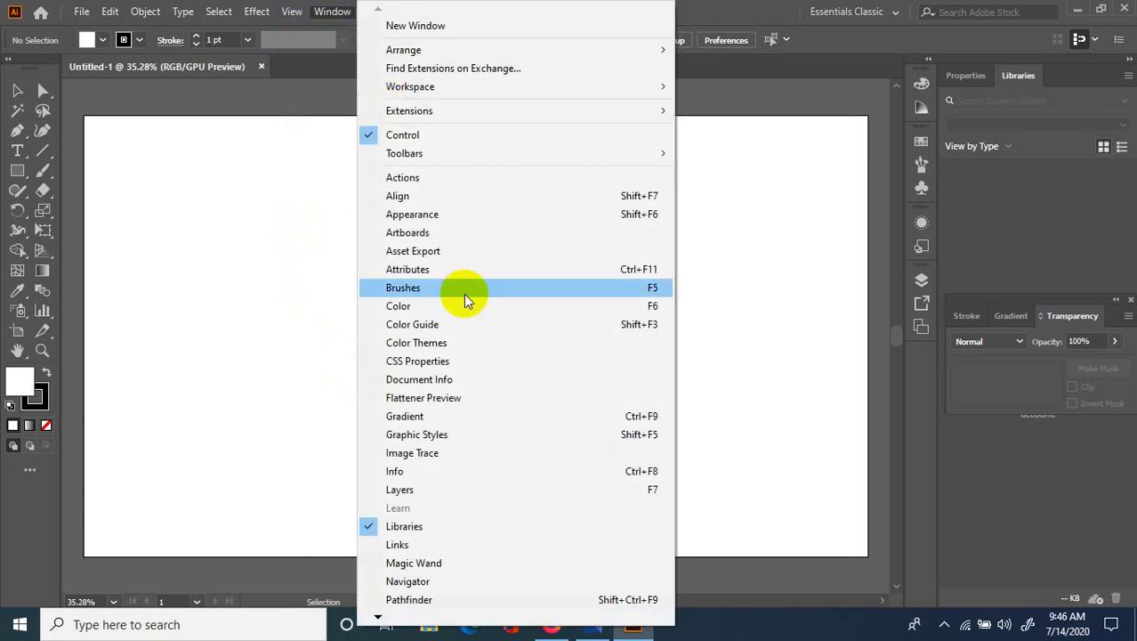
left_click(302, 298)
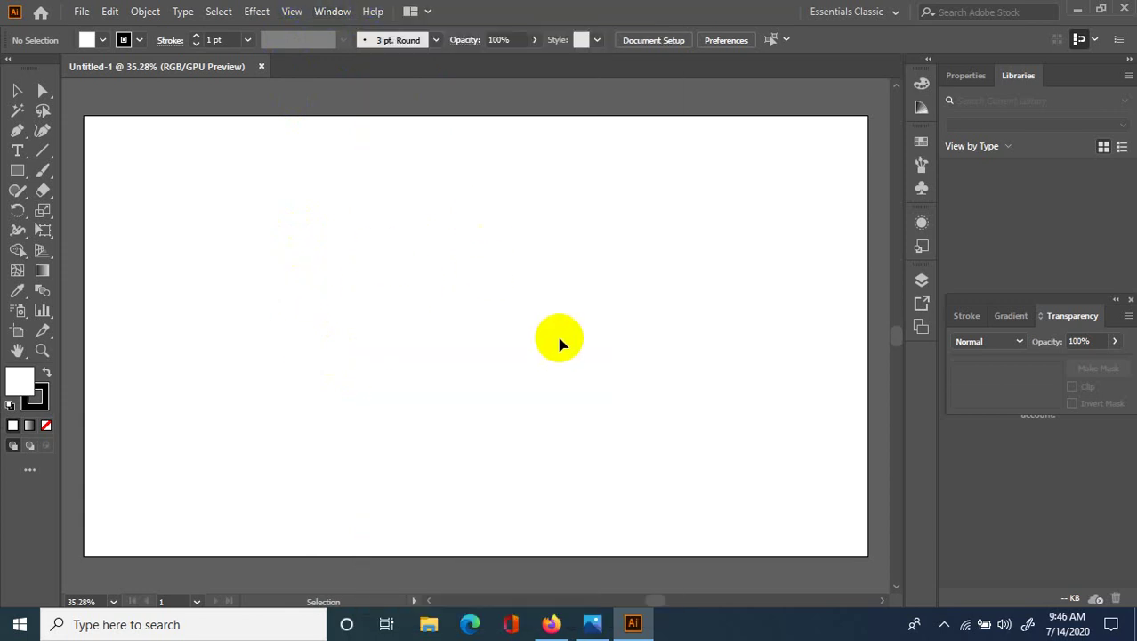
left_click(329, 12)
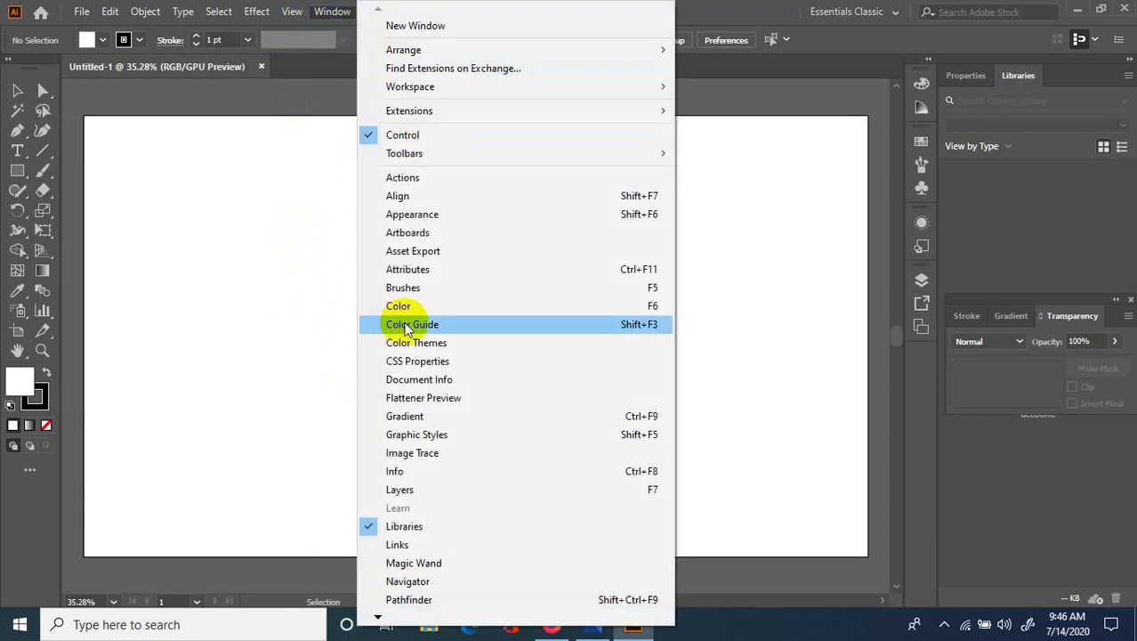
left_click(249, 313)
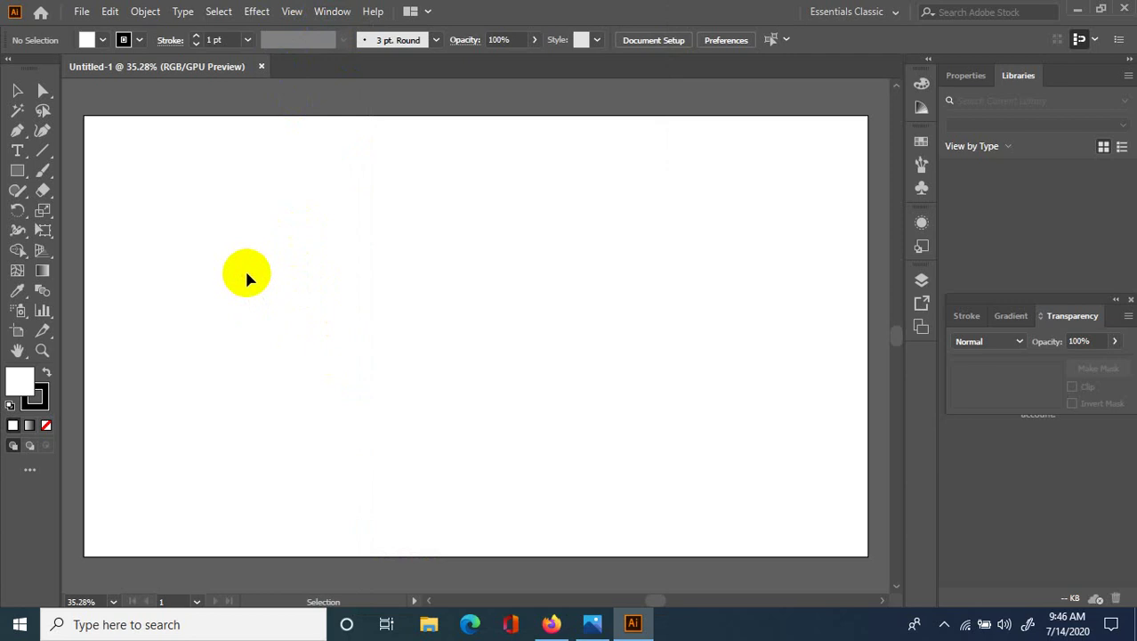
- Examine the Selection, Rectangle and Direct Selection tools, including the Group Selection variant
left_click(17, 93)
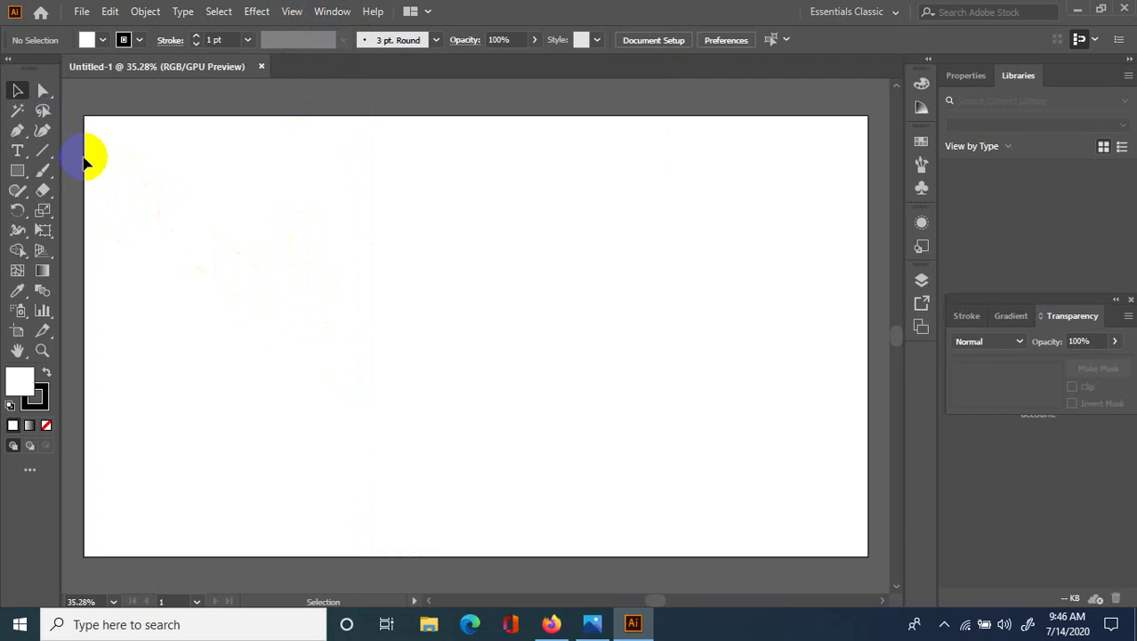
left_click(18, 171)
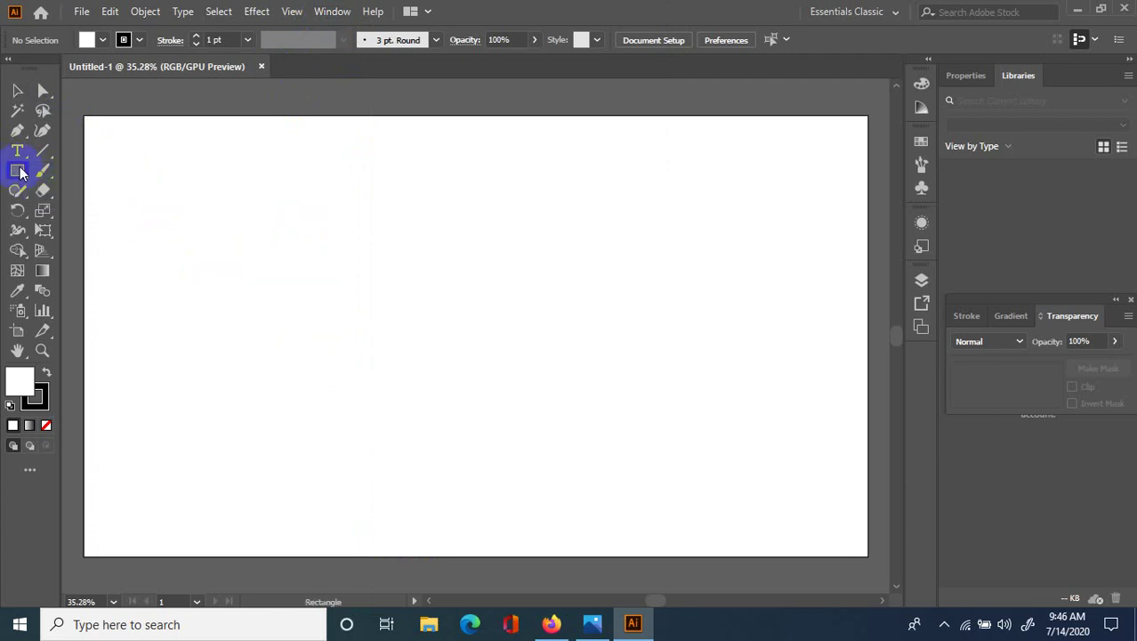
key("v")
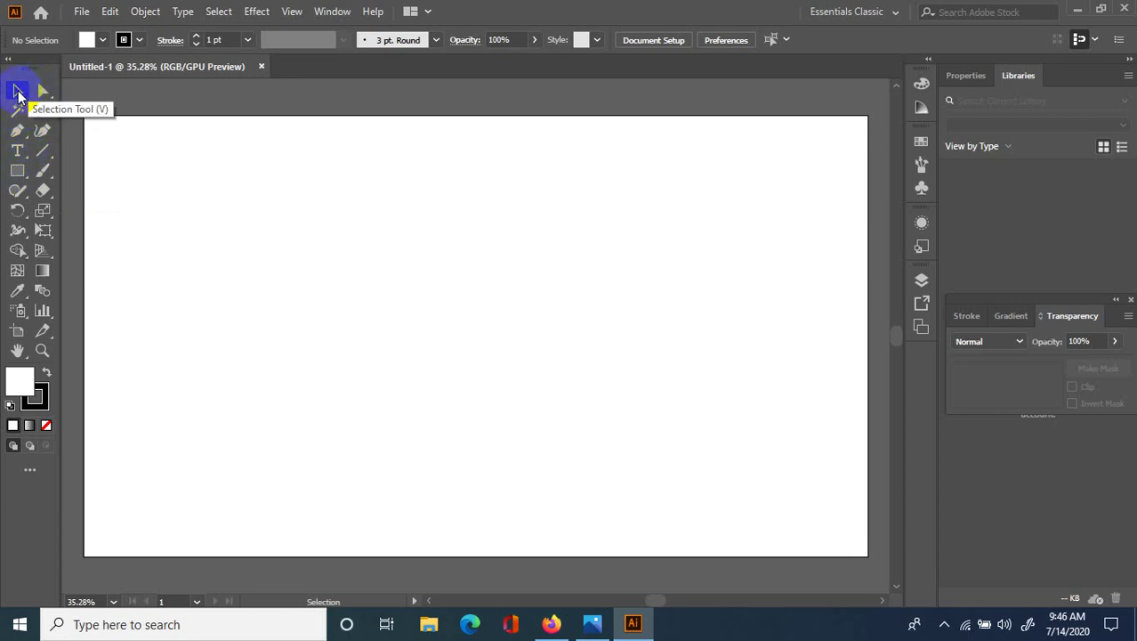
left_click_drag(41, 92, 67, 95)
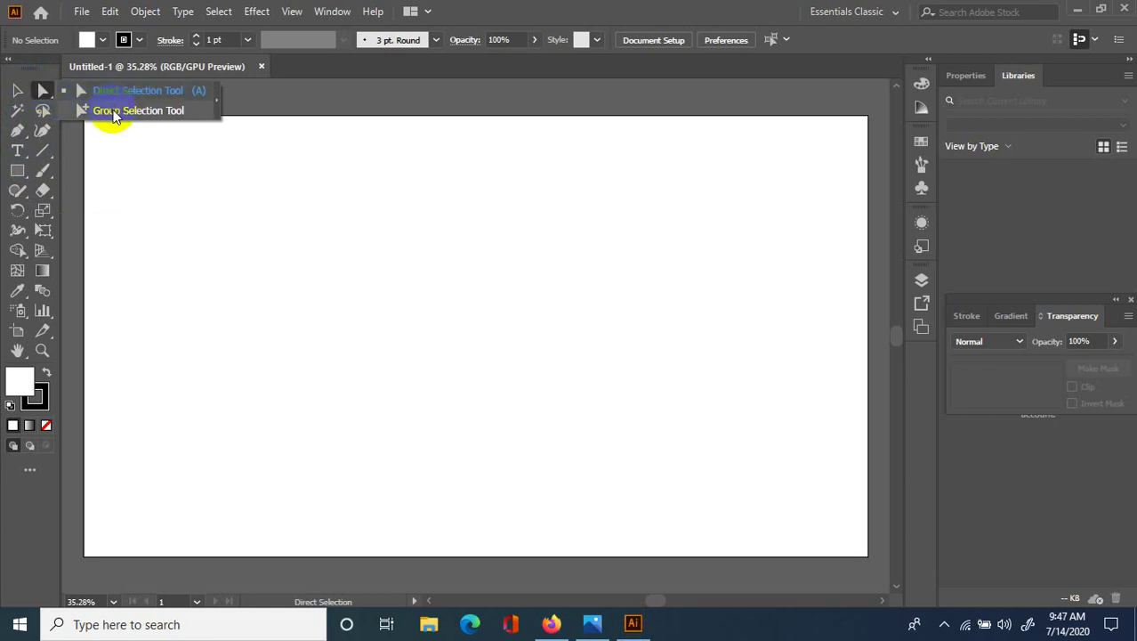
left_click(17, 92)
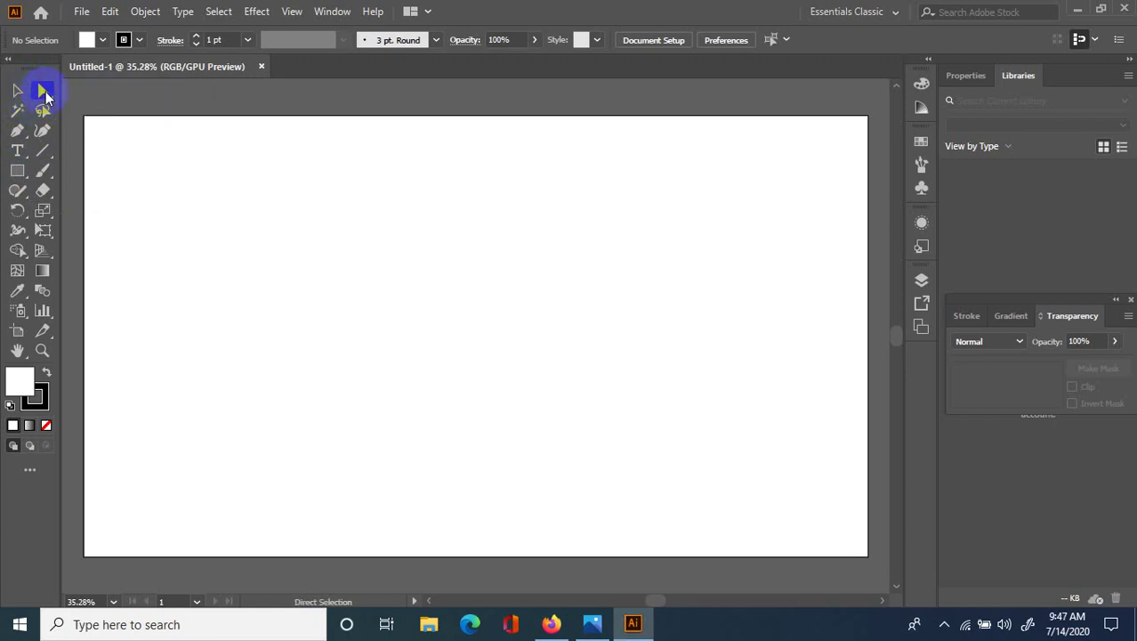
left_click_drag(41, 90, 38, 90)
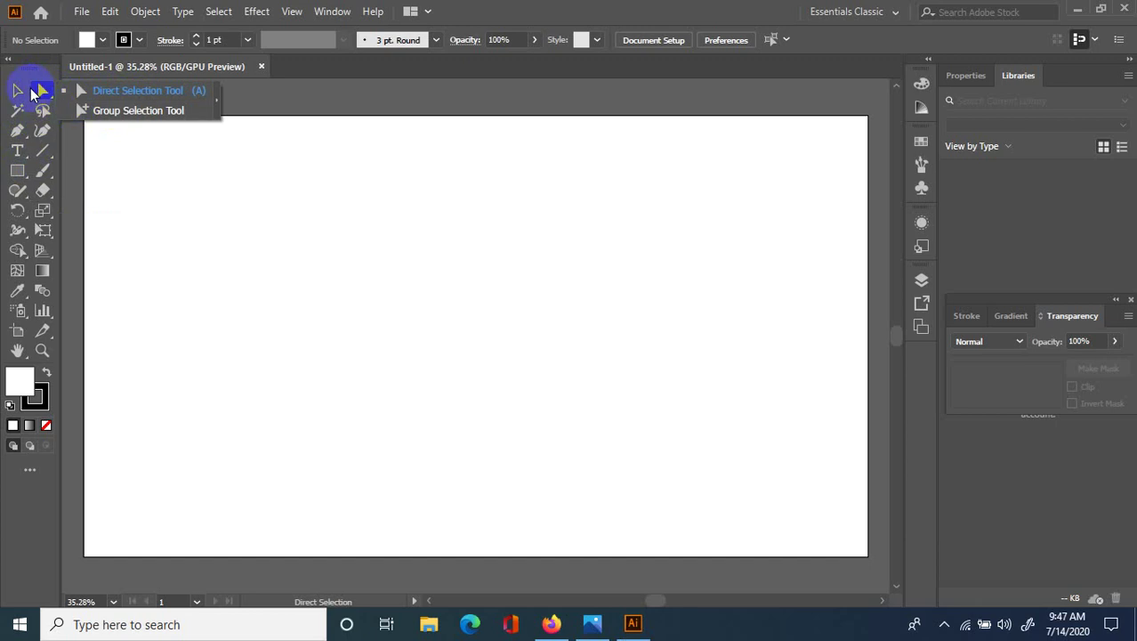
left_click(25, 94)
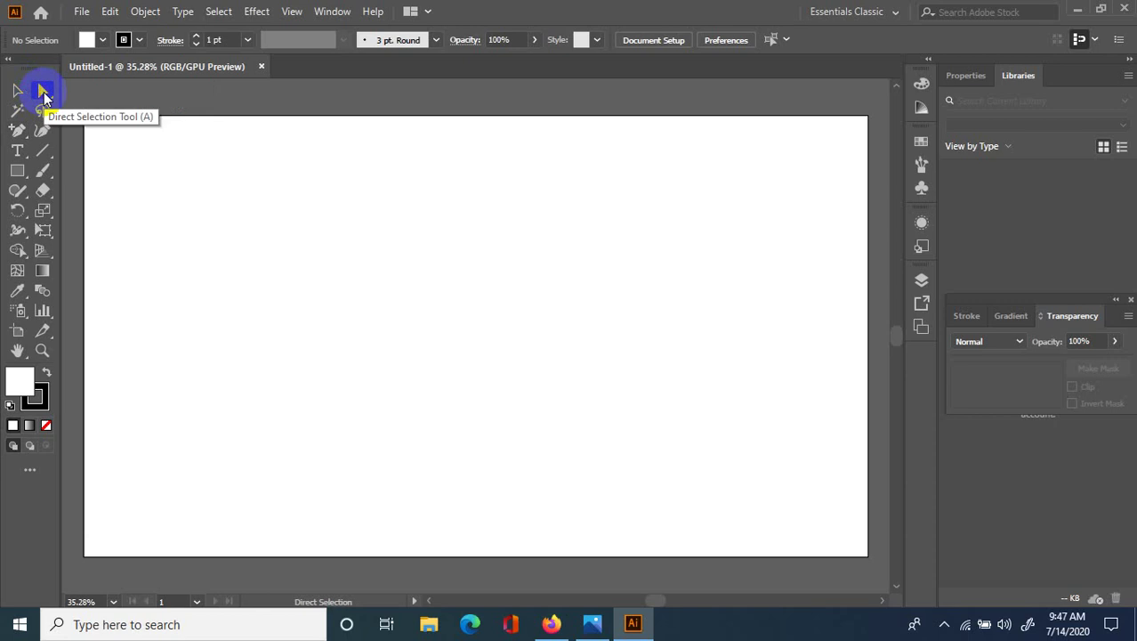
- Switch to Photos to view the Chrome Logo.png reference image, and return to the blank Illustrator document
left_click(593, 624)
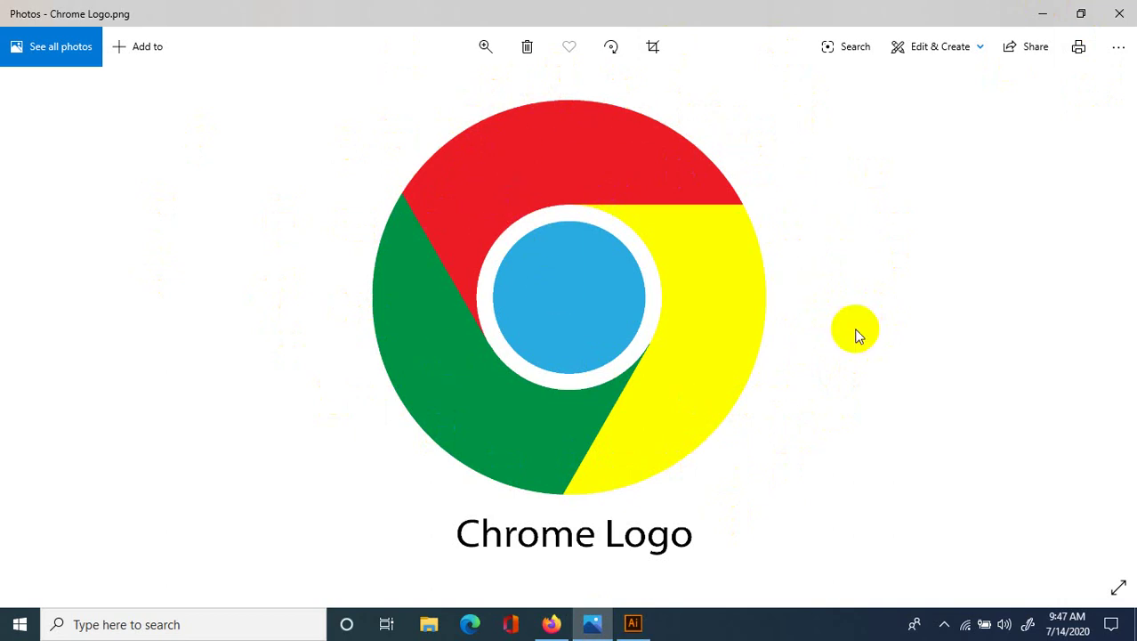
left_click(1044, 14)
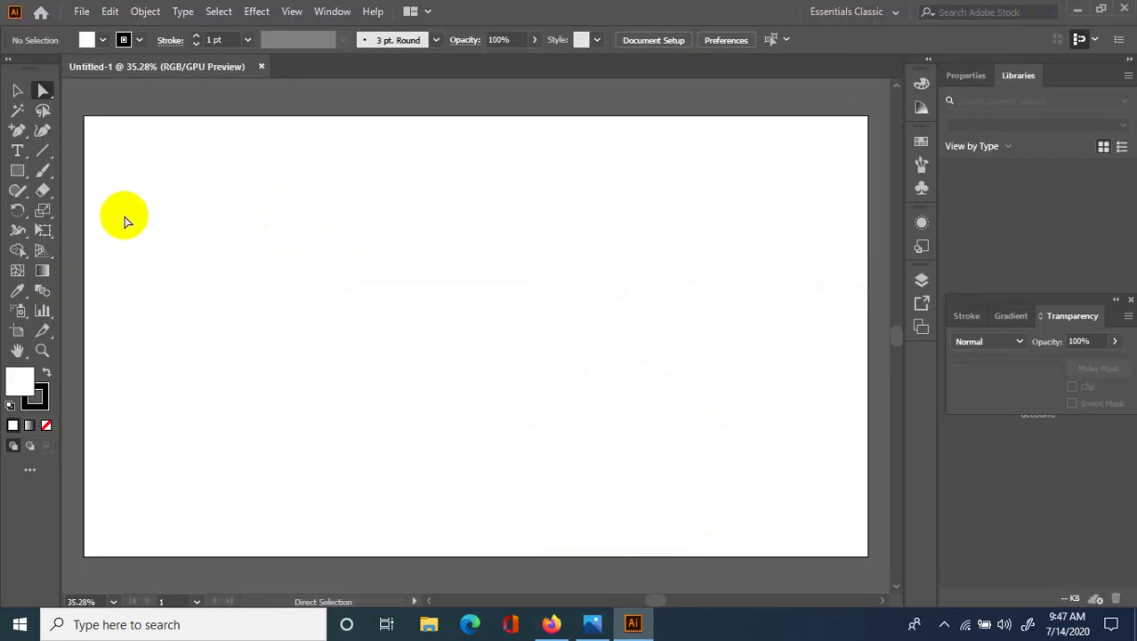
- Make the Ellipse tool the current shape tool in place of Rectangle and return to the Selection tool
left_click(19, 173)
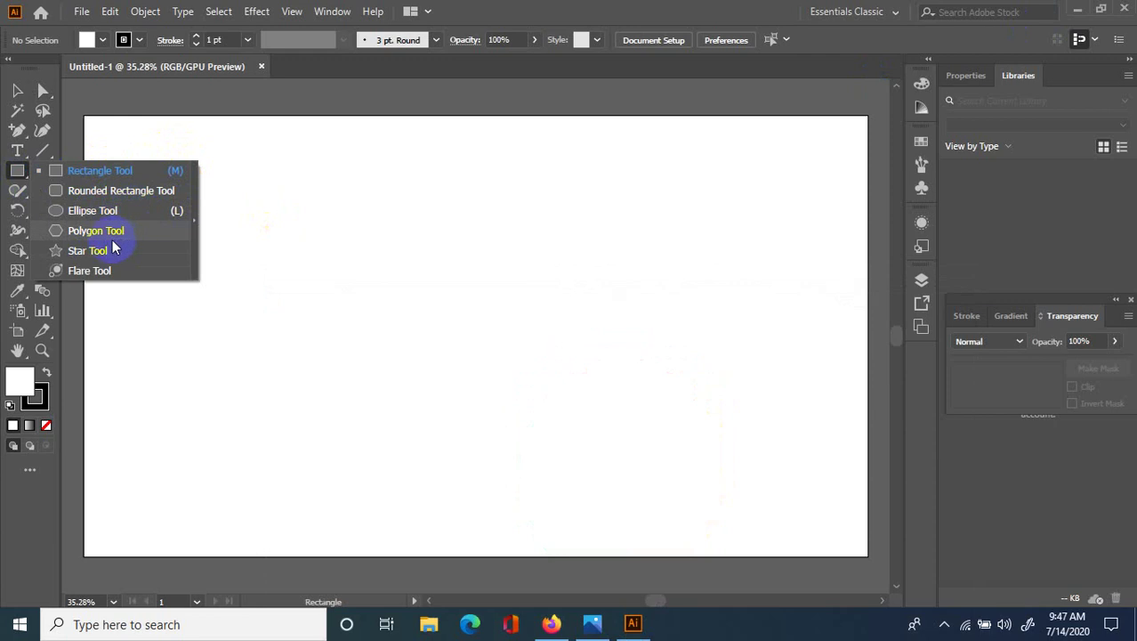
left_click(89, 211)
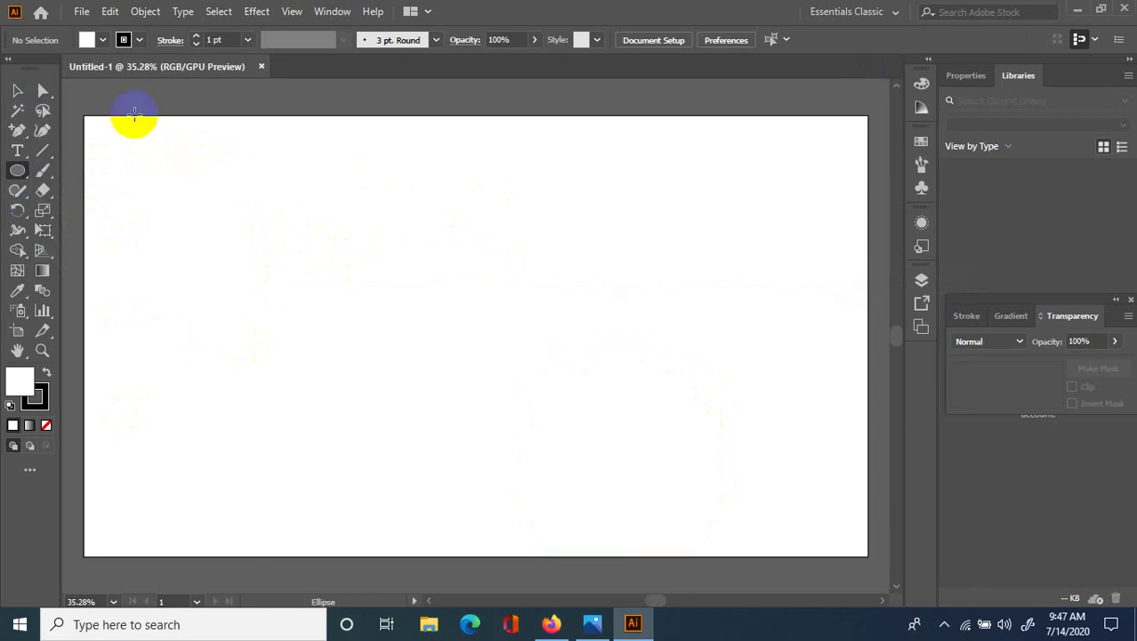
left_click(17, 90)
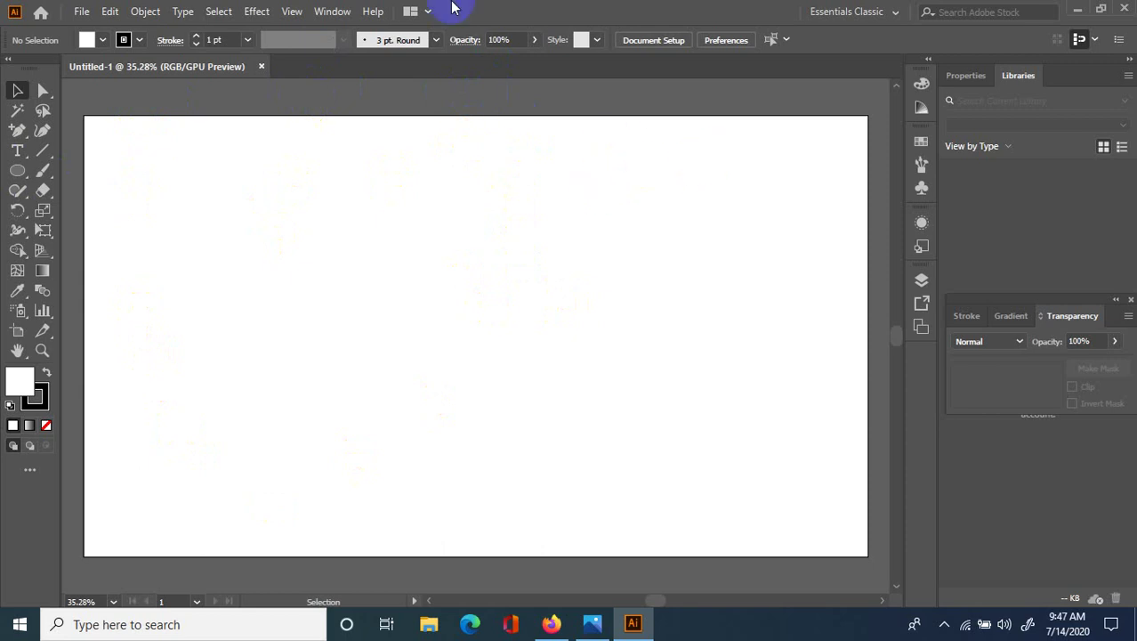
- Show the rulers along the edges of the document
left_click(292, 11)
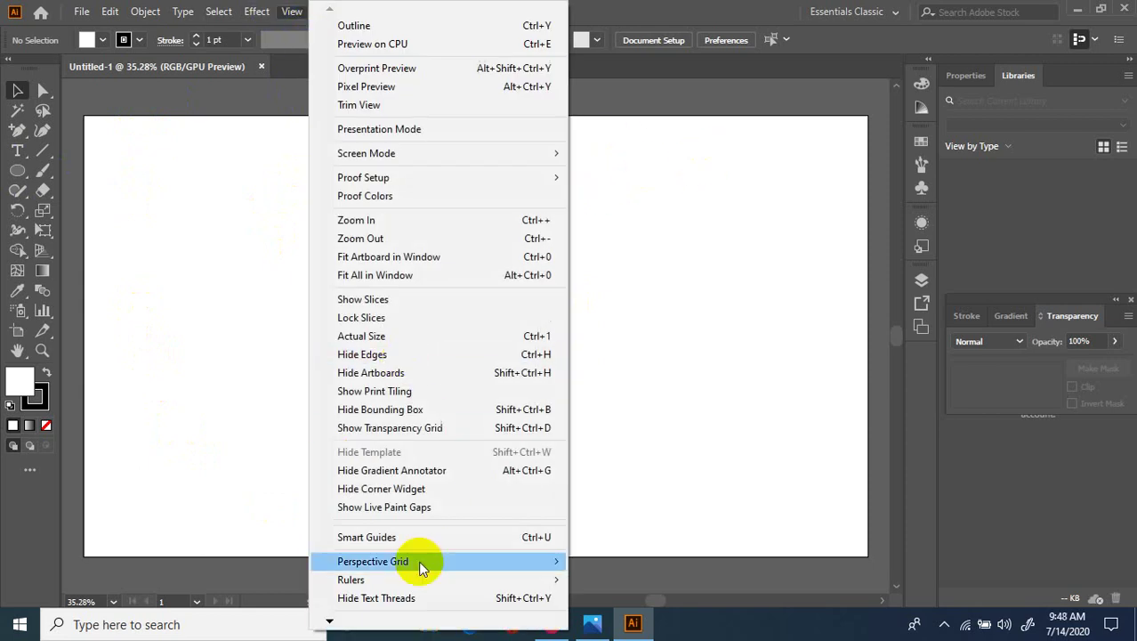
left_click(712, 327)
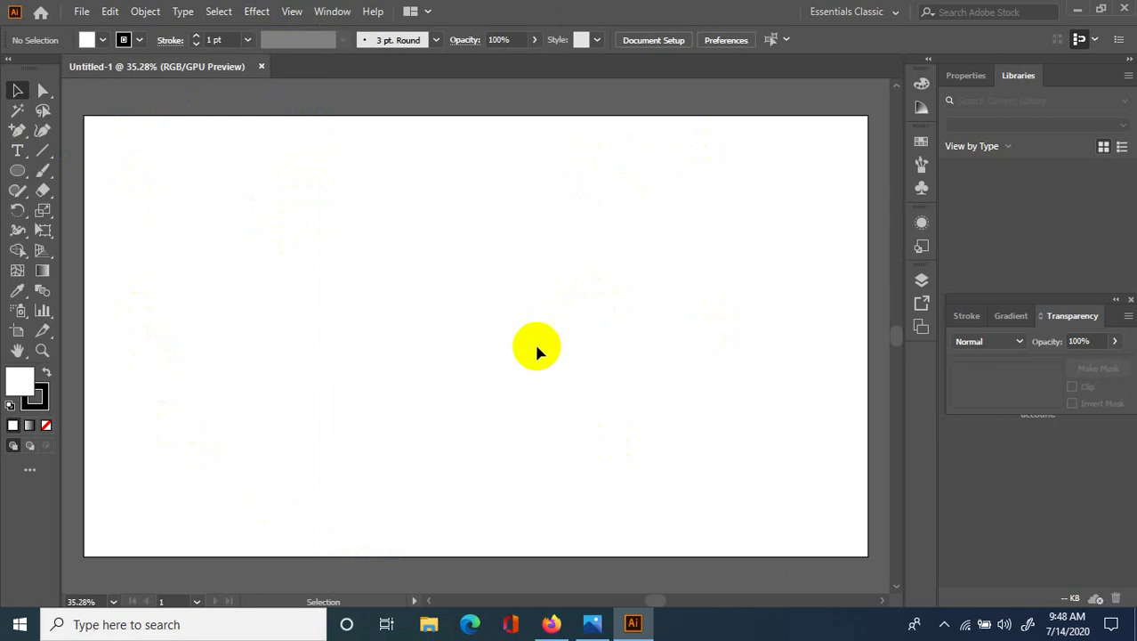
key("ctrl+r")
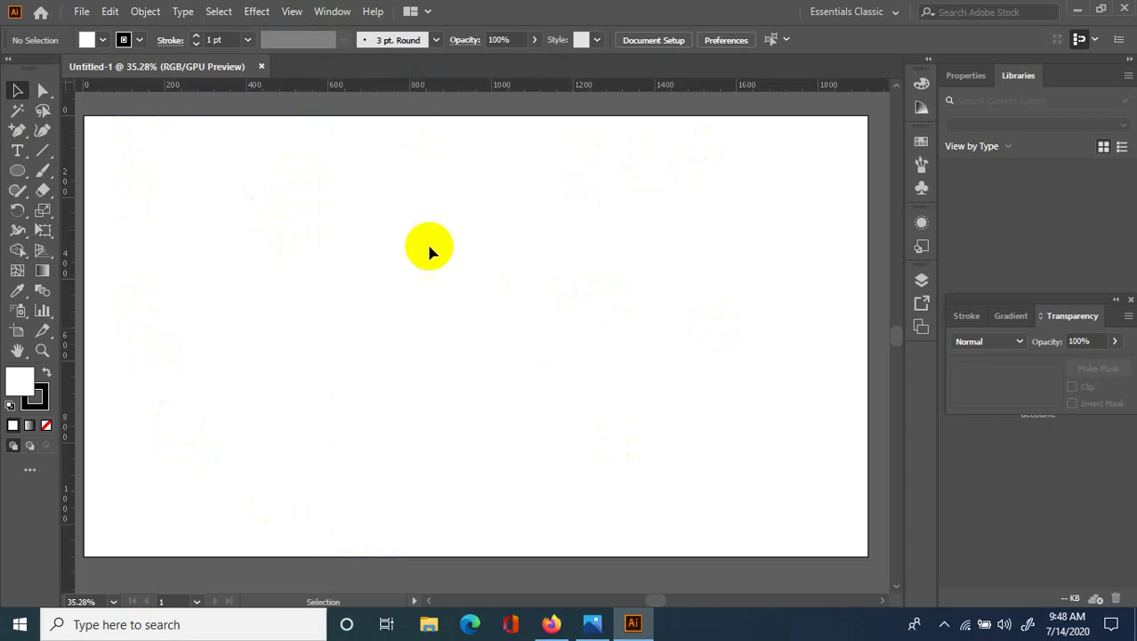
key("a")
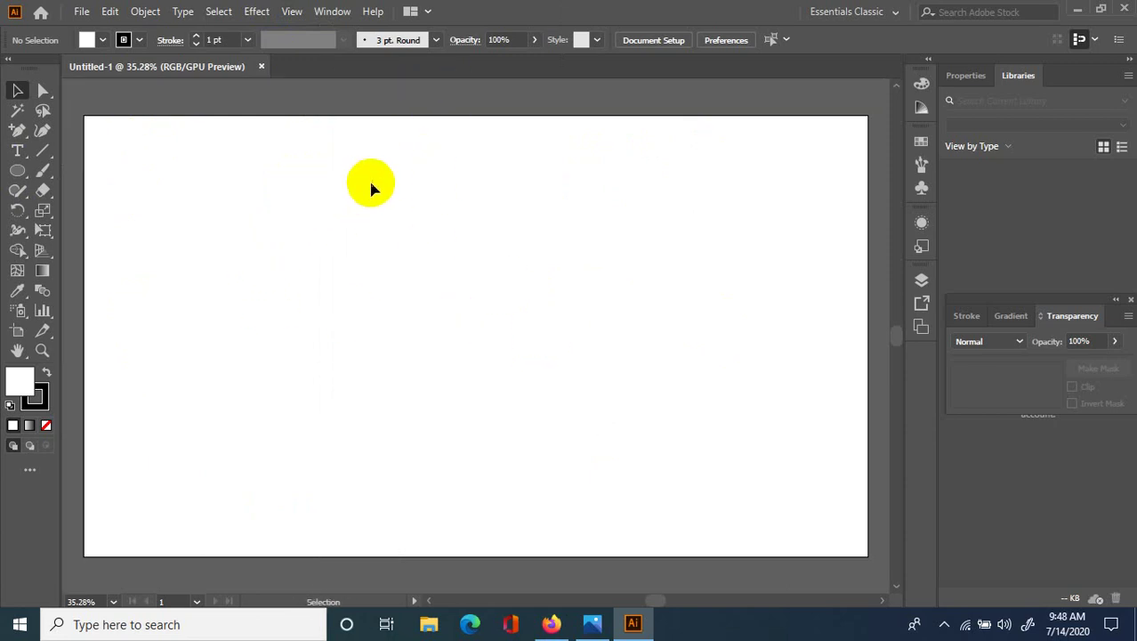
key("v")
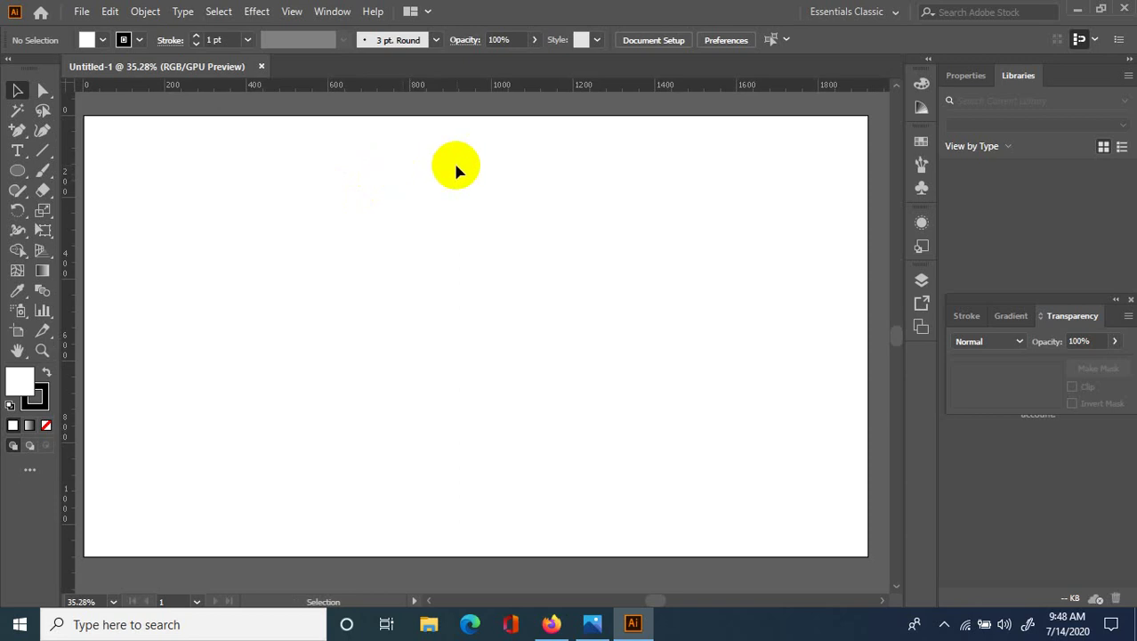
- Place a horizontal guide at about 530 px and a vertical guide at about 920 px, crossing near the artboard's centre
left_click(473, 89)
left_click_drag(473, 89, 500, 333)
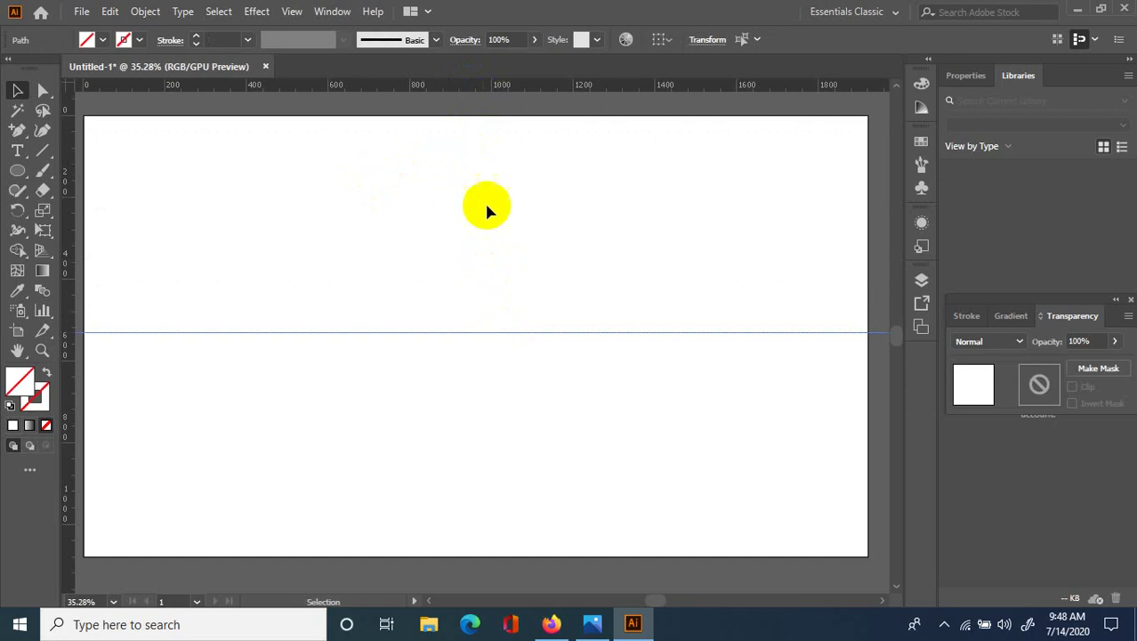
left_click_drag(537, 89, 500, 135)
left_click_drag(69, 297, 86, 256)
left_click(530, 89)
left_click_drag(545, 97, 252, 337)
left_click(71, 253)
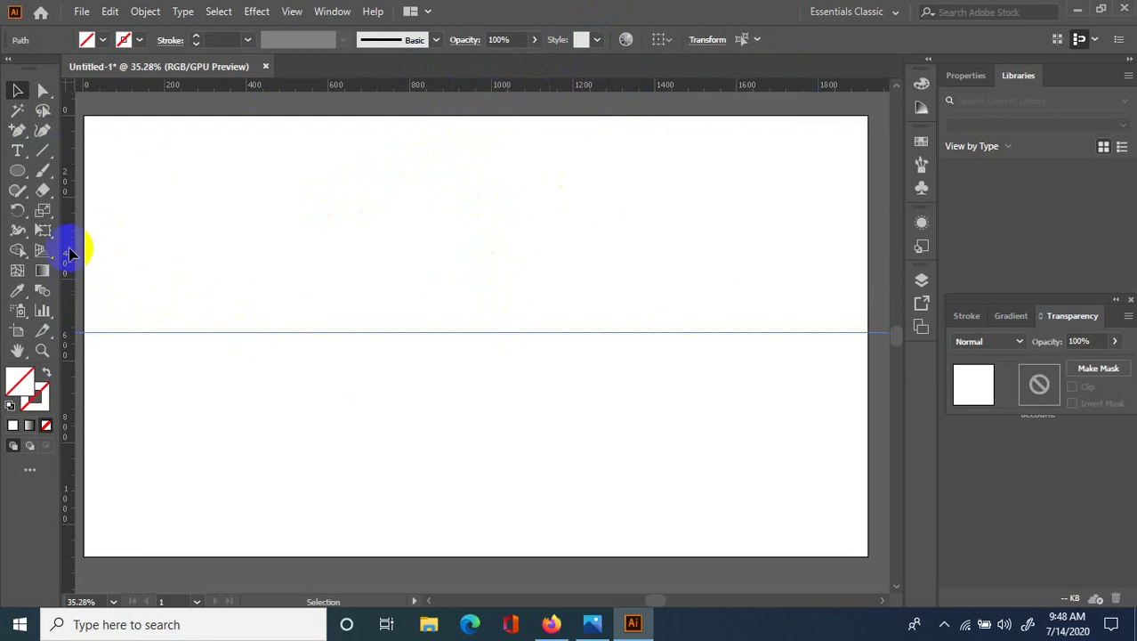
left_click_drag(72, 242, 460, 316)
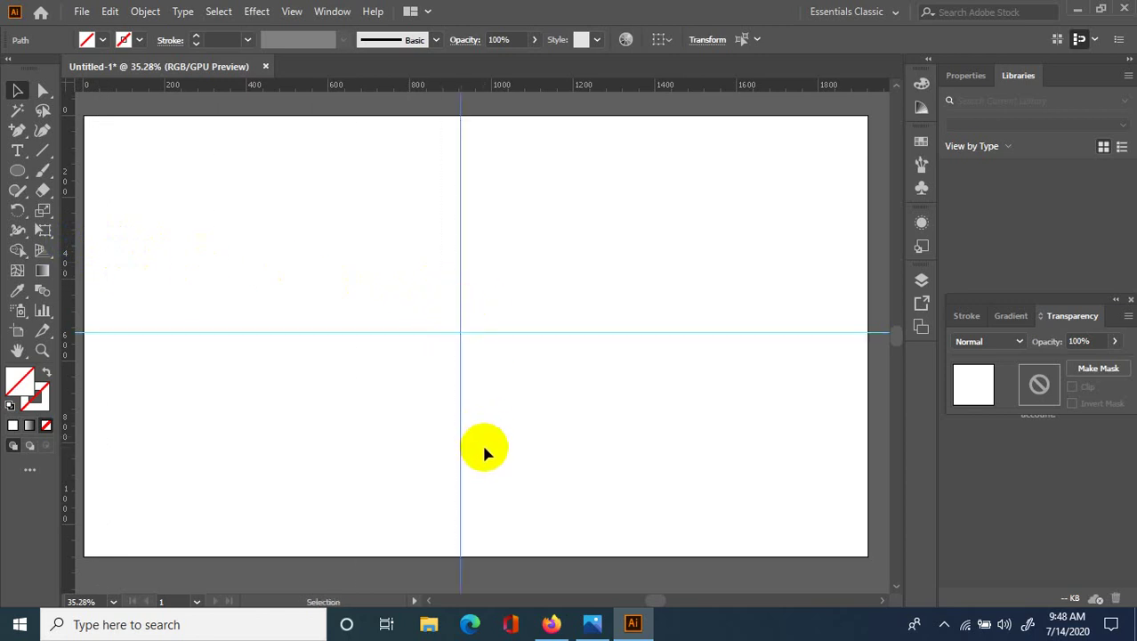
left_click(324, 133)
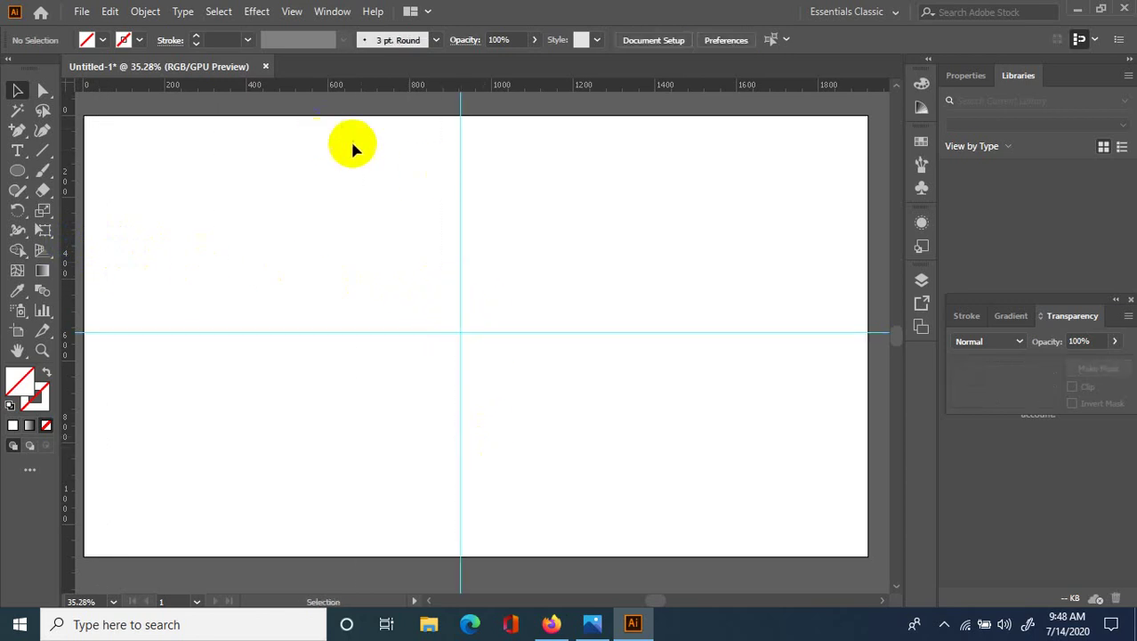
- Draw a circle about 570 px in diameter, centred on the intersection of the two guides
left_click(32, 173)
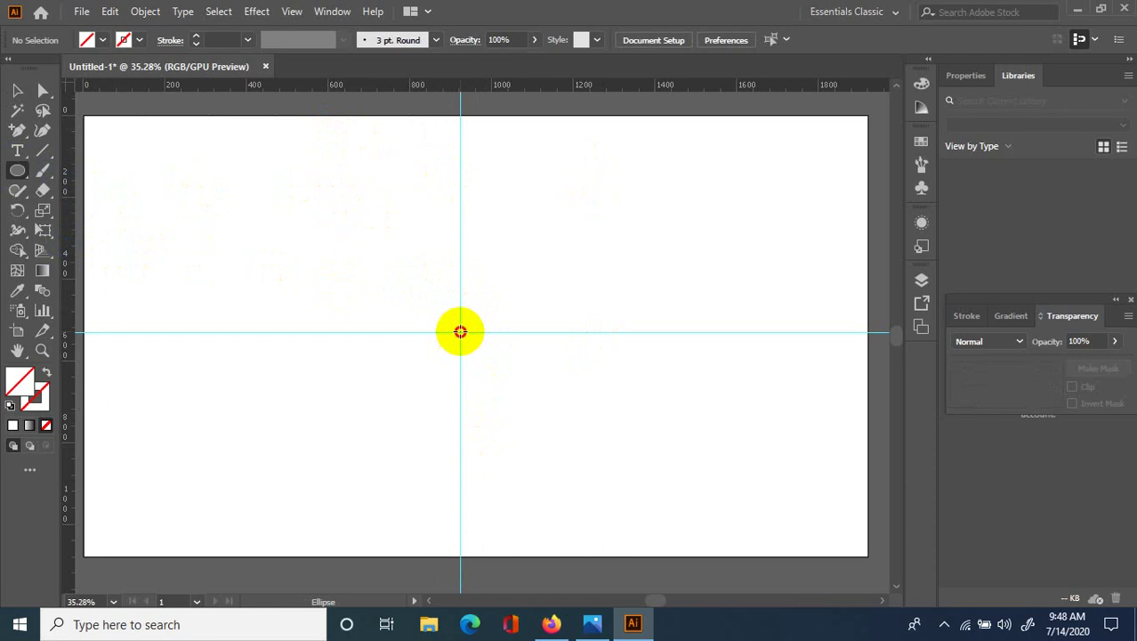
left_click_drag(461, 332, 578, 410)
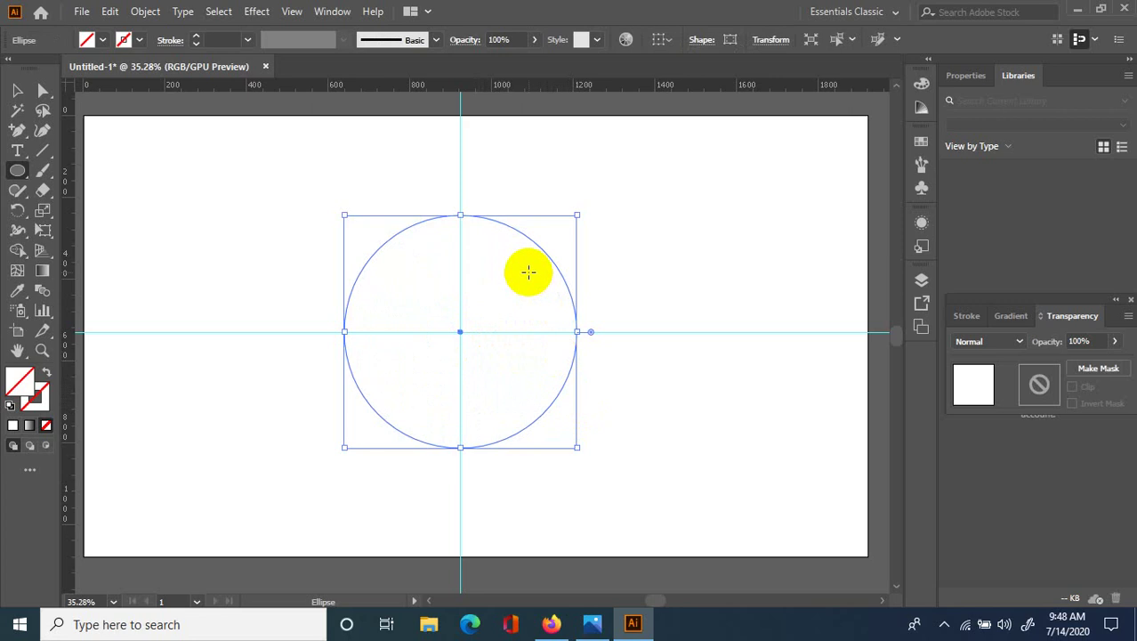
left_click(17, 90)
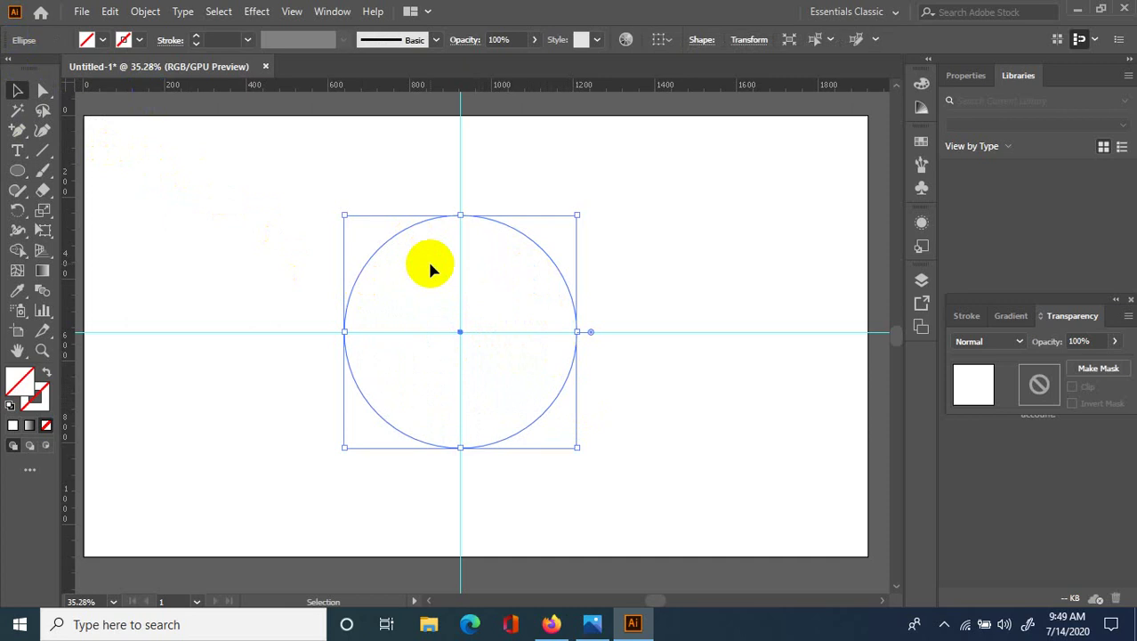
- Compare the circle with the Chrome Logo.png reference in Photos and return to the Illustrator document
left_click(593, 624)
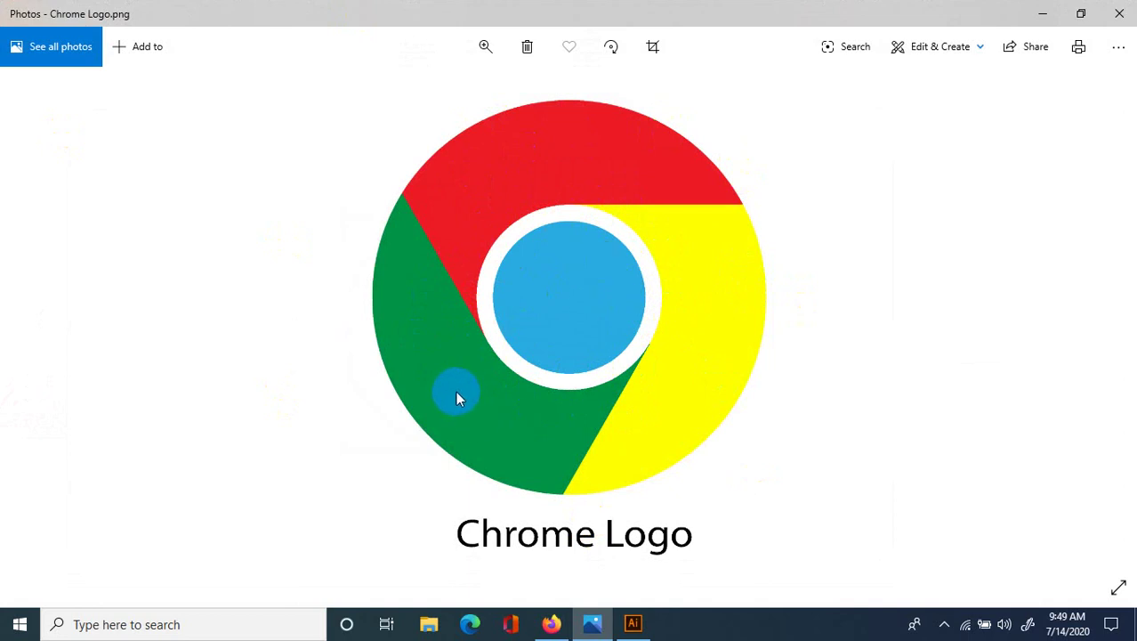
key("alt+Tab")
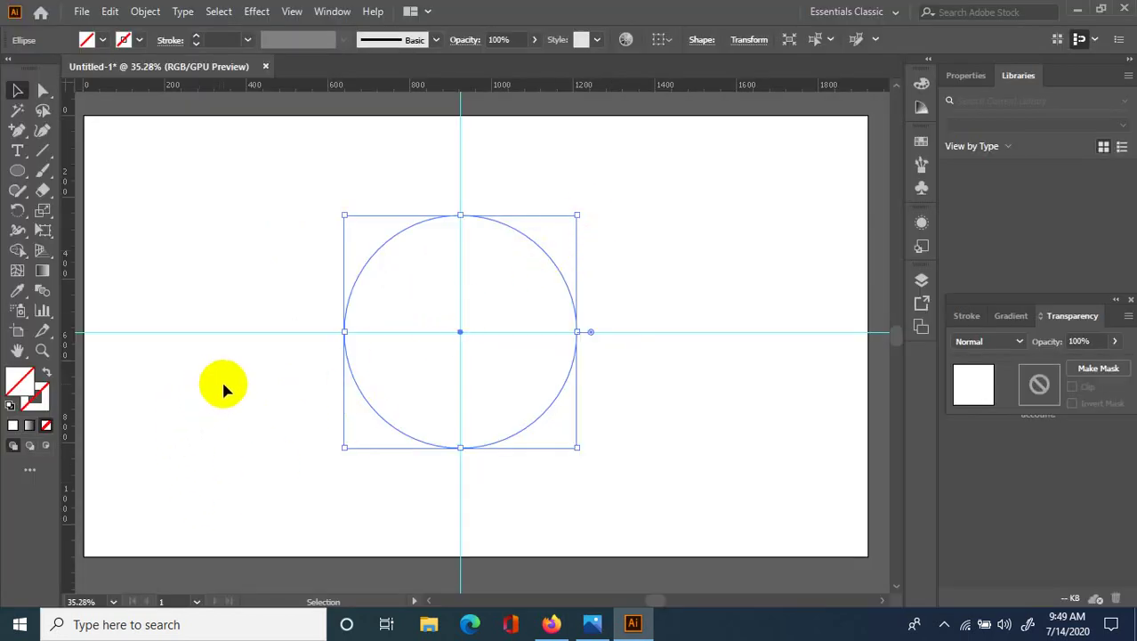
key("a")
key("v")
key("a")
key("v")
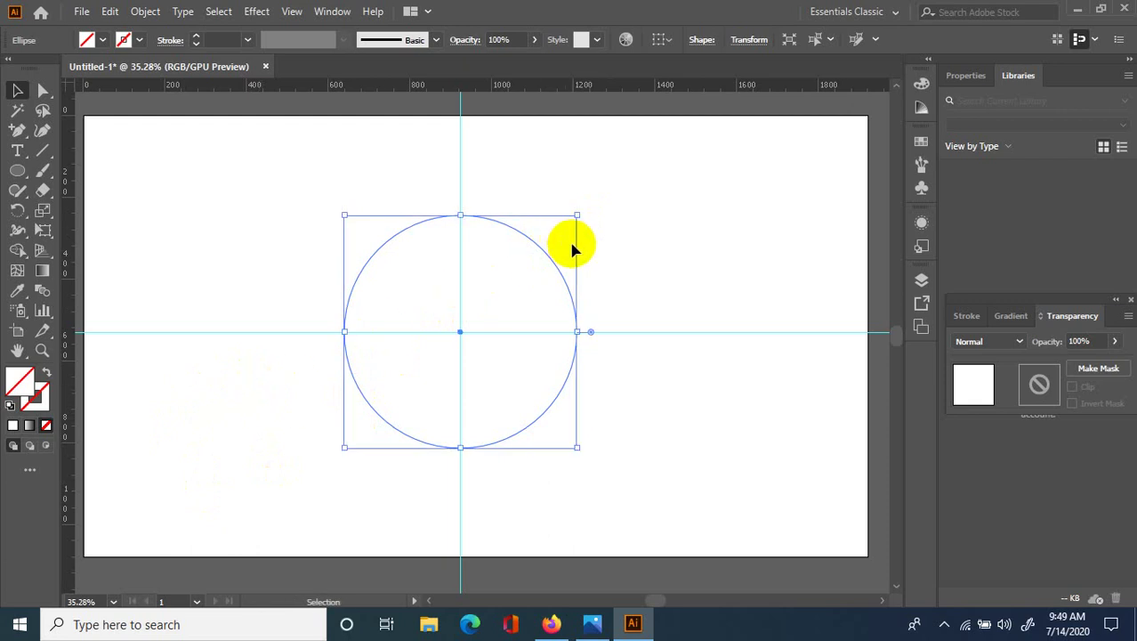
- Try scaling the circle proportionally about its centre and undo the resizing
left_click_drag(579, 215, 557, 247)
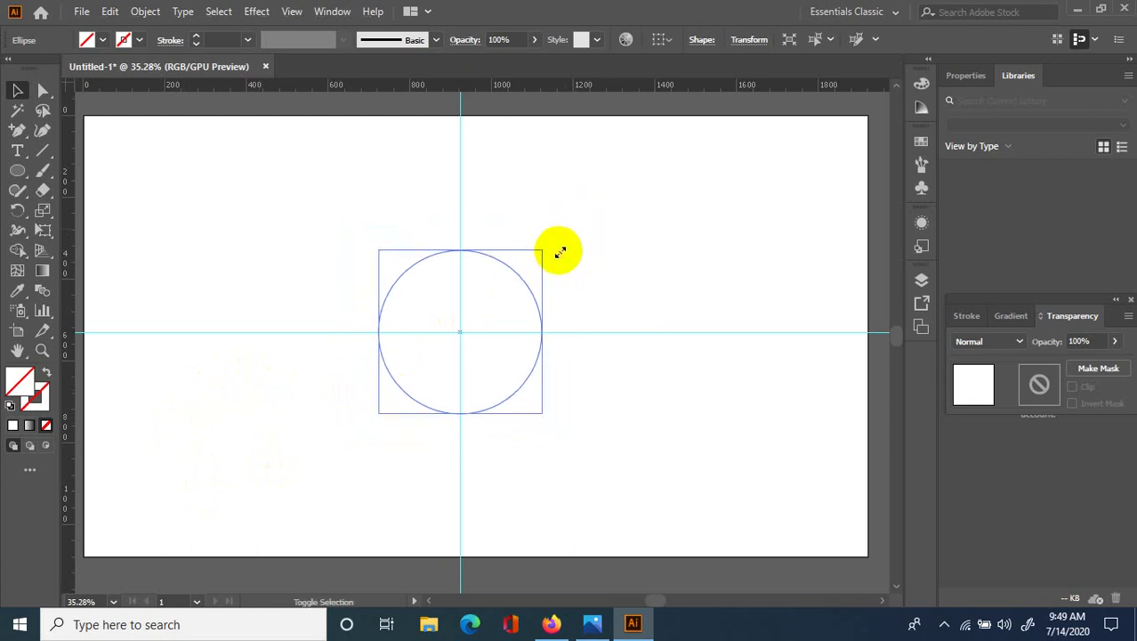
key("a")
key("ctrl+z")
key("v")
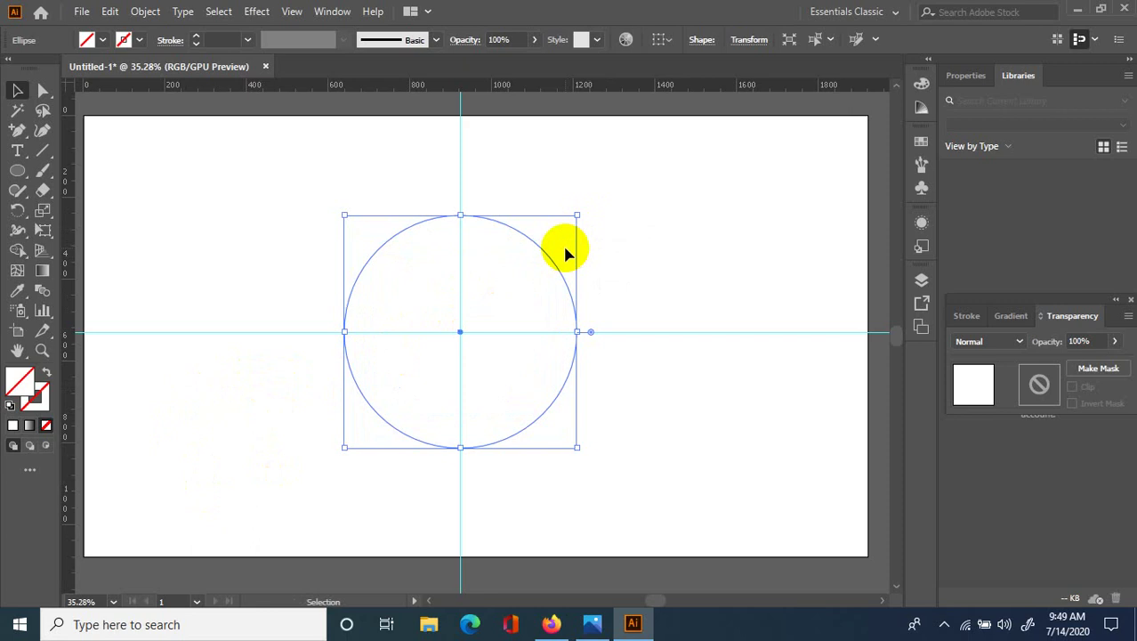
key("a")
key("v")
key("a")
key("v")
mouse_move(577, 214)
left_mouse_down()
mouse_move(561, 232)
mouse_move(577, 216)
left_mouse_up()
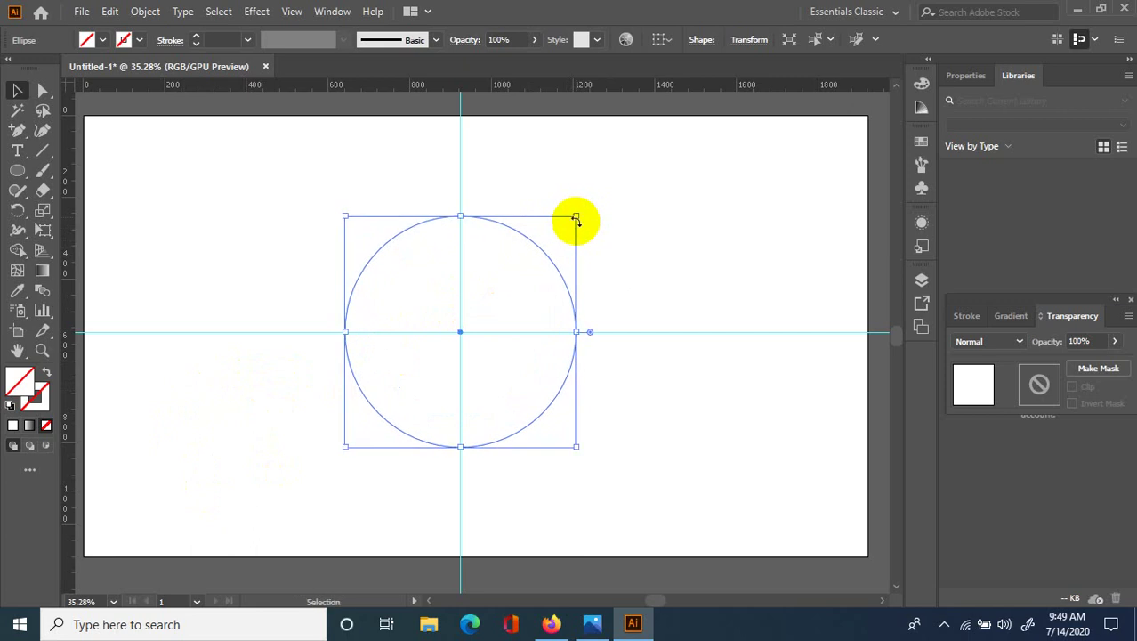
key("super+r")
type("fdf")
left_click(220, 570)
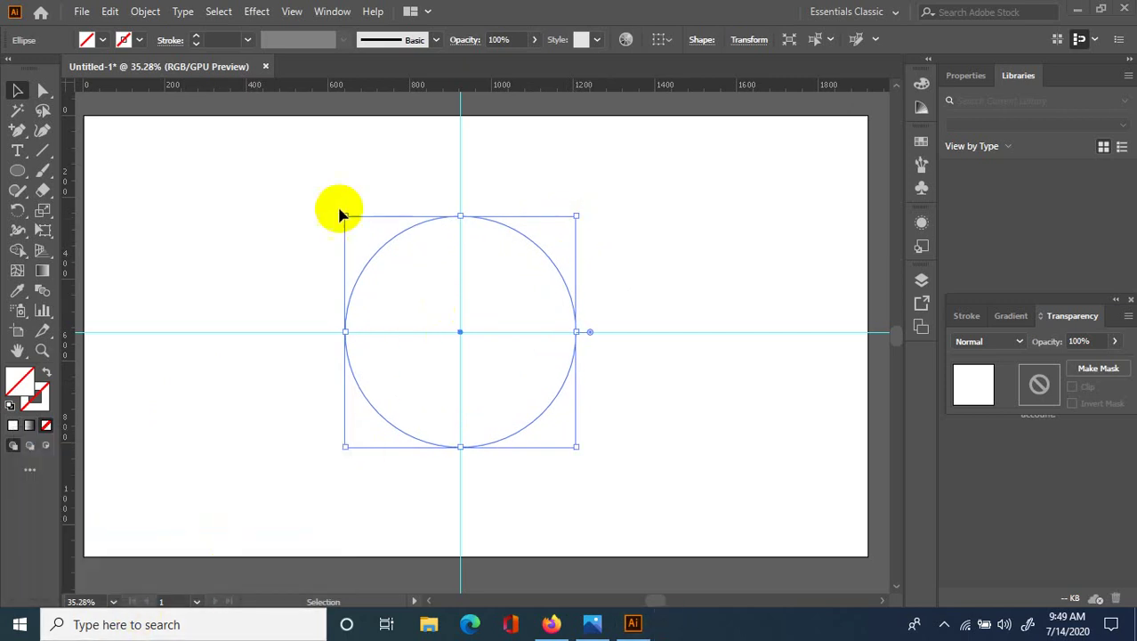
left_click(277, 179)
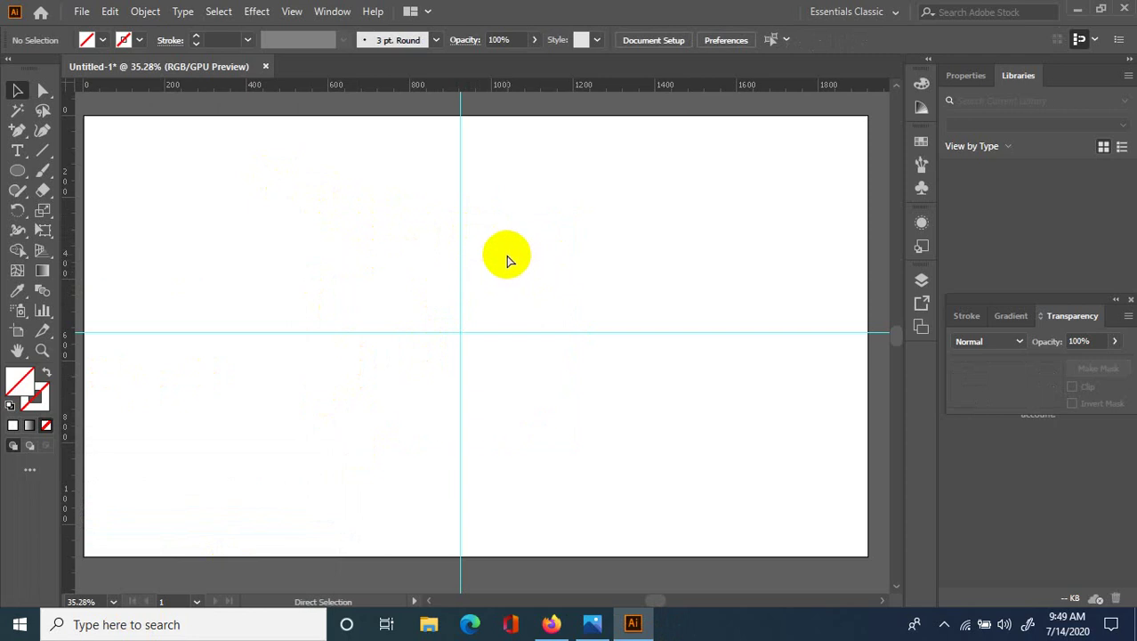
- Select the circle and give its outline a solid colour stroke, keeping the fill at None
key("ctrl+a")
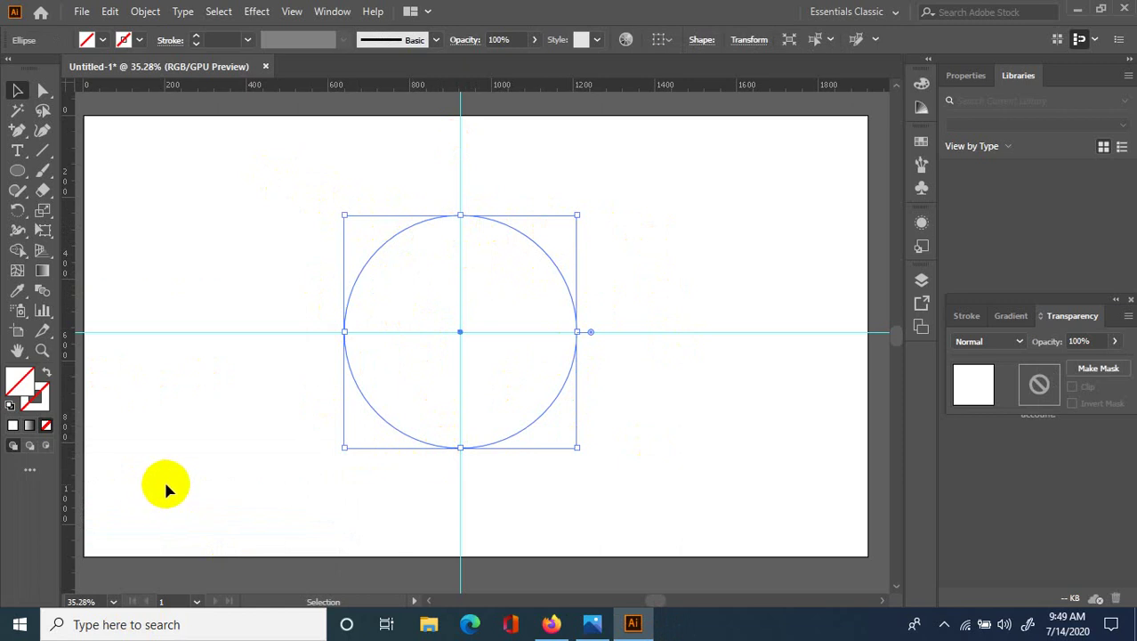
left_click(46, 374)
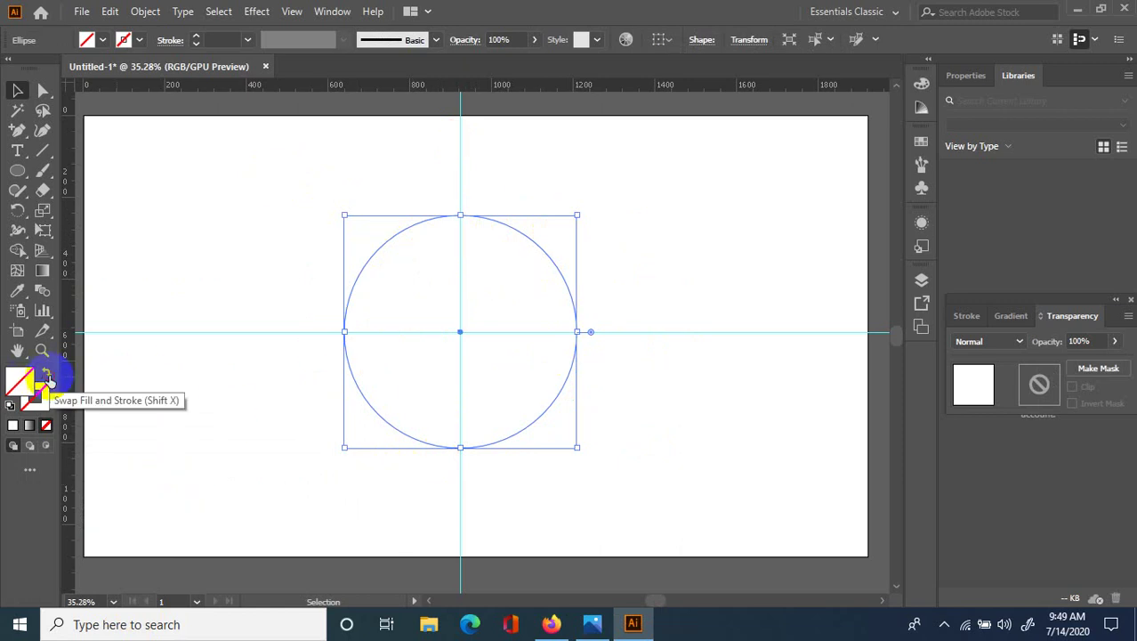
left_click(35, 396)
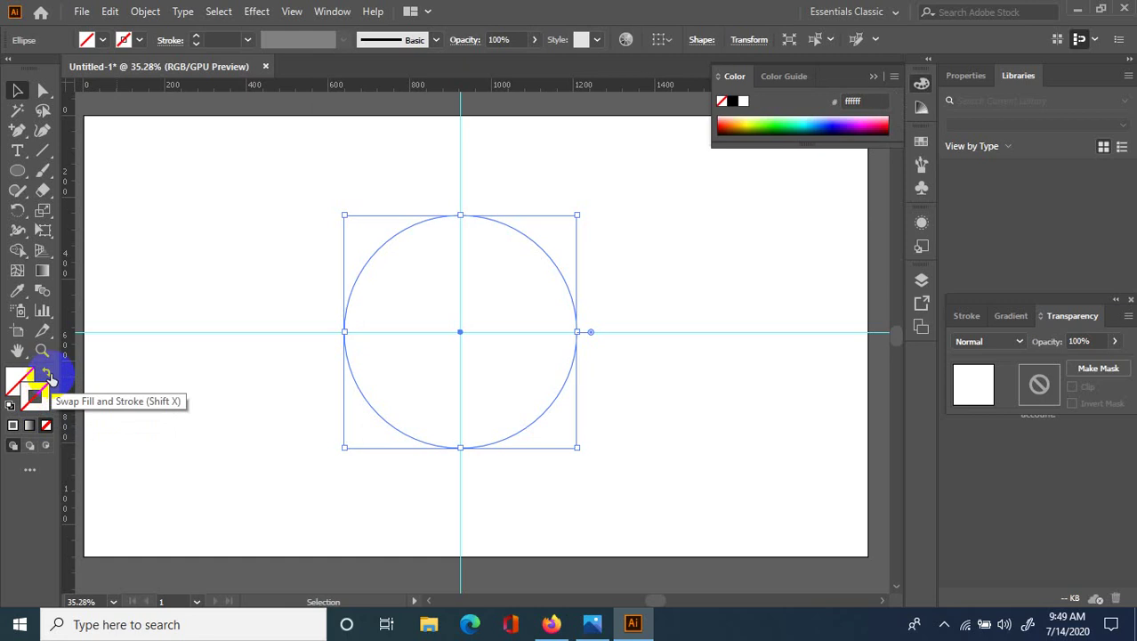
left_click(38, 422)
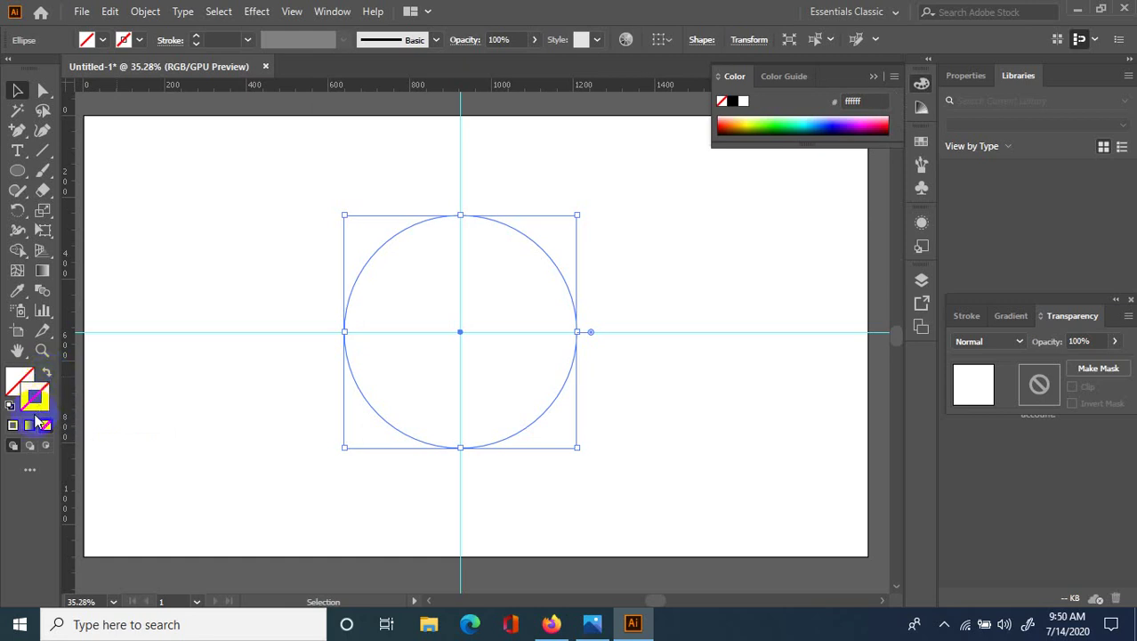
left_click(47, 425)
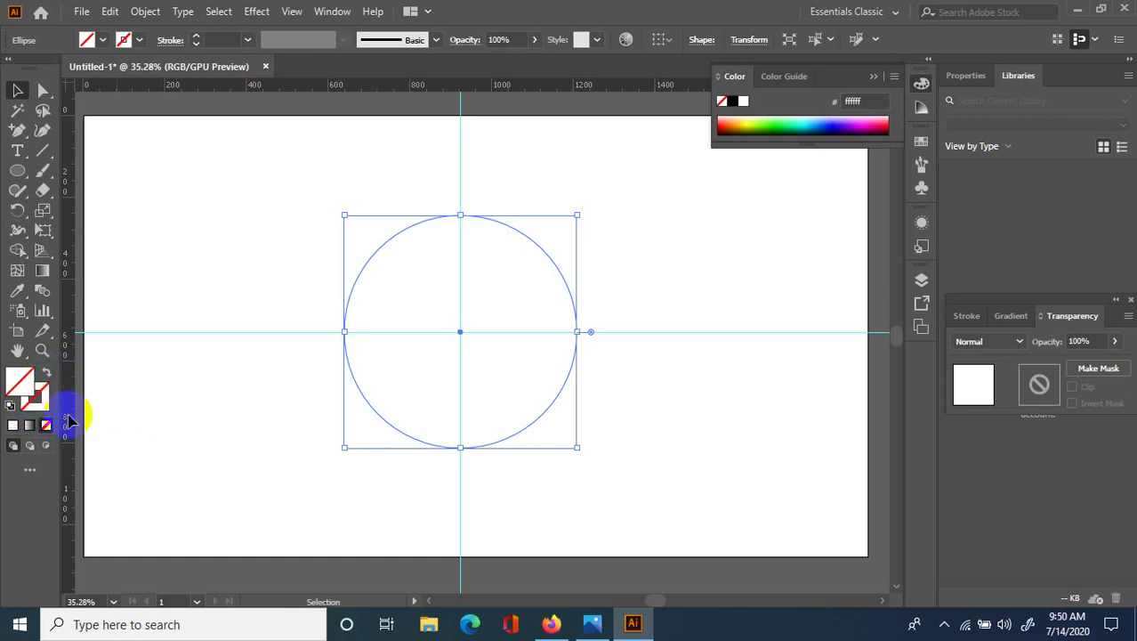
left_click(34, 425)
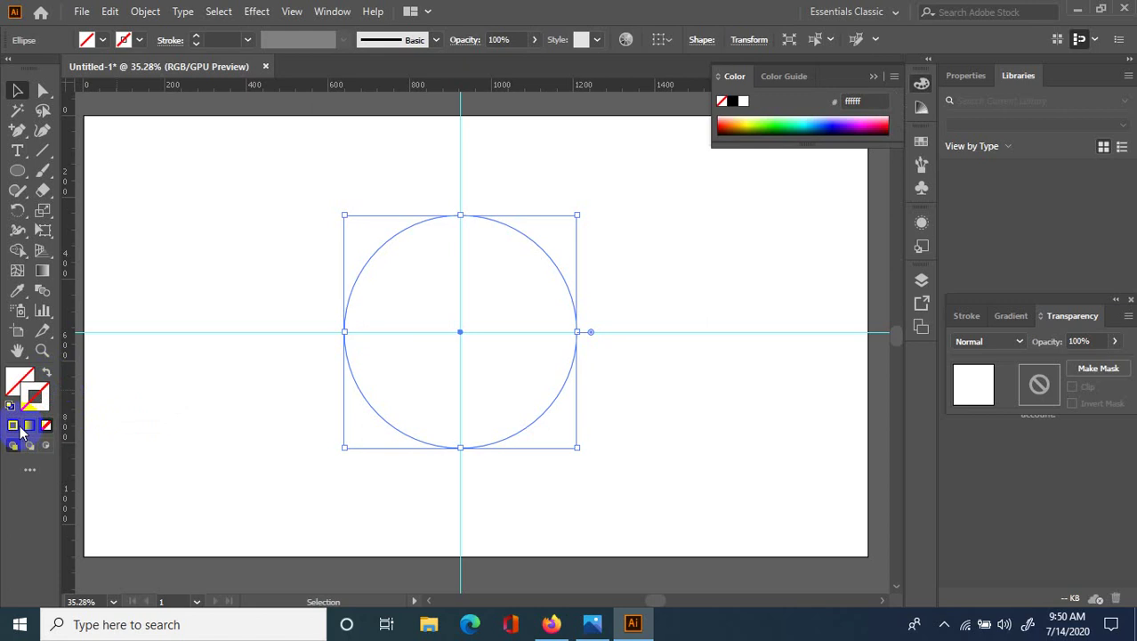
left_click(13, 425)
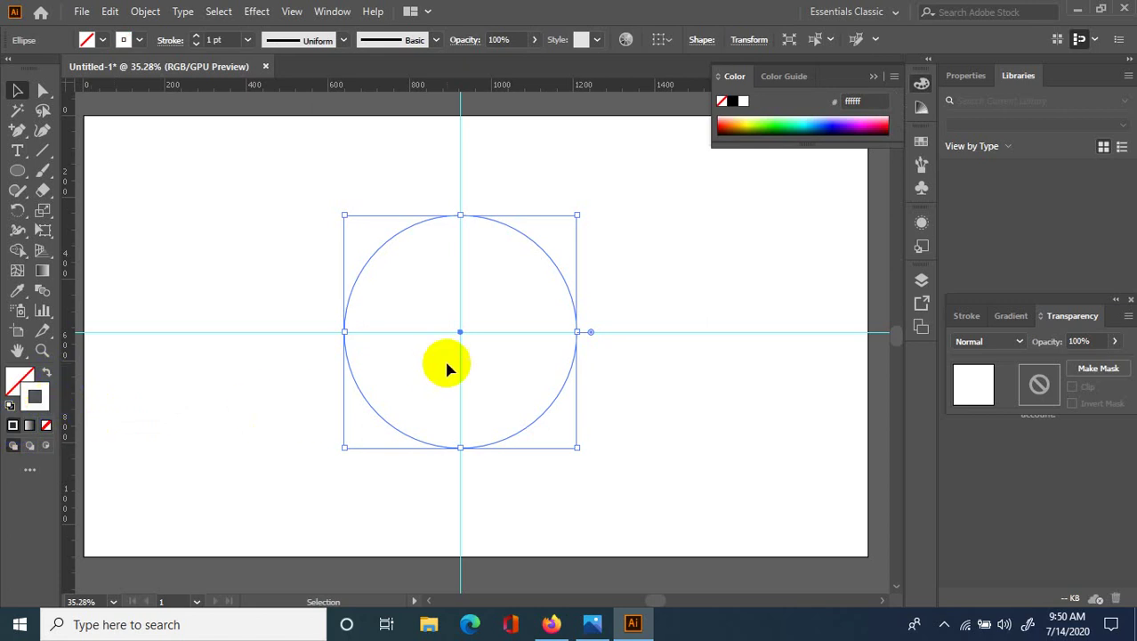
- Set the circle's stroke colour to the near-black #0a0101 and deselect the circle
double_click(33, 397)
left_click_drag(718, 371, 772, 424)
left_click(980, 231)
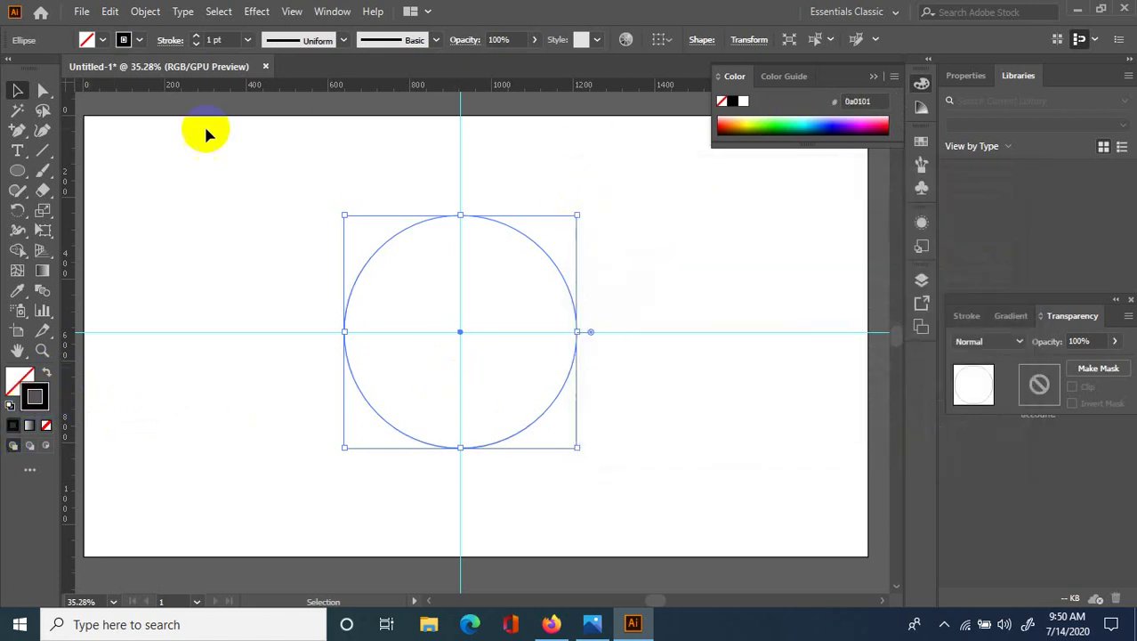
left_click(178, 153)
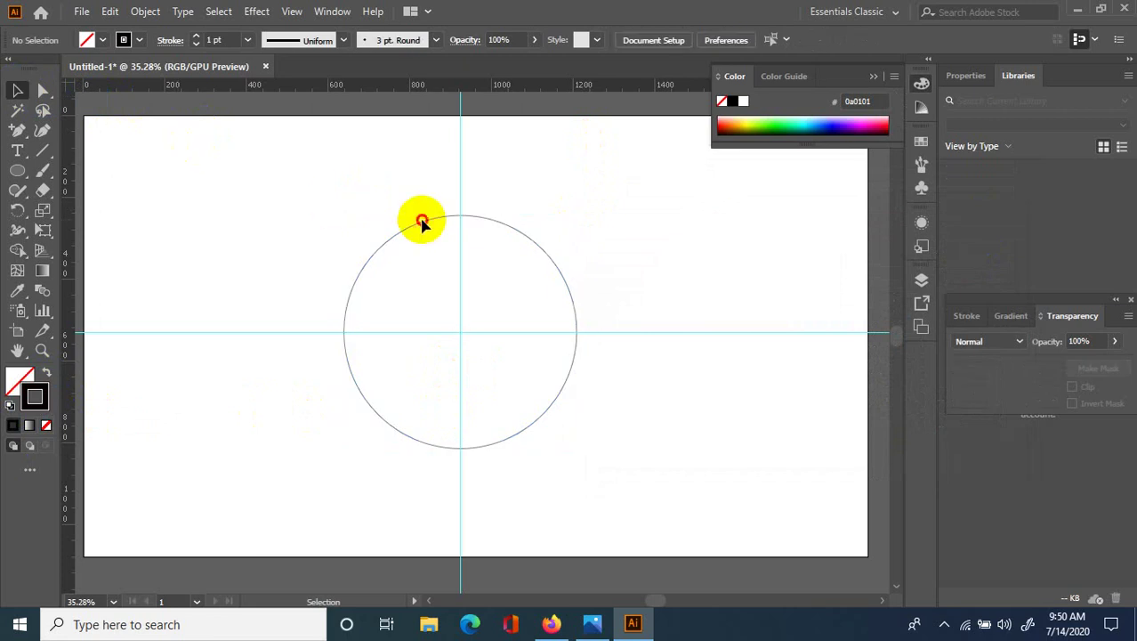
- Copy the circle in front of itself and scale the copy proportionally about the centre to about 200 px across
left_click(451, 220)
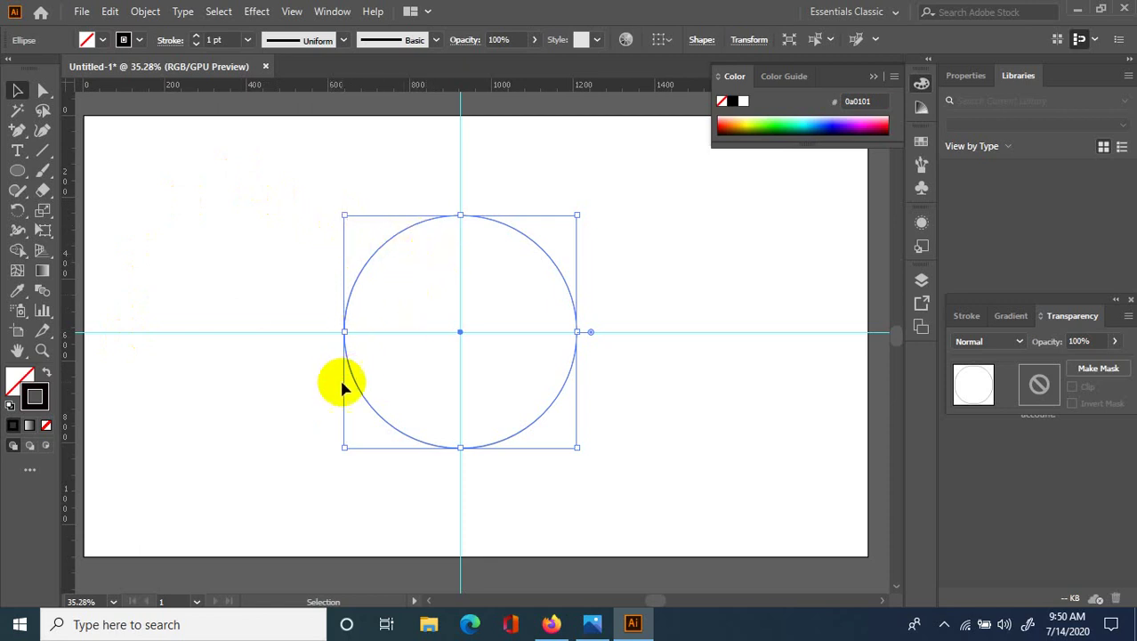
key("ctrl")
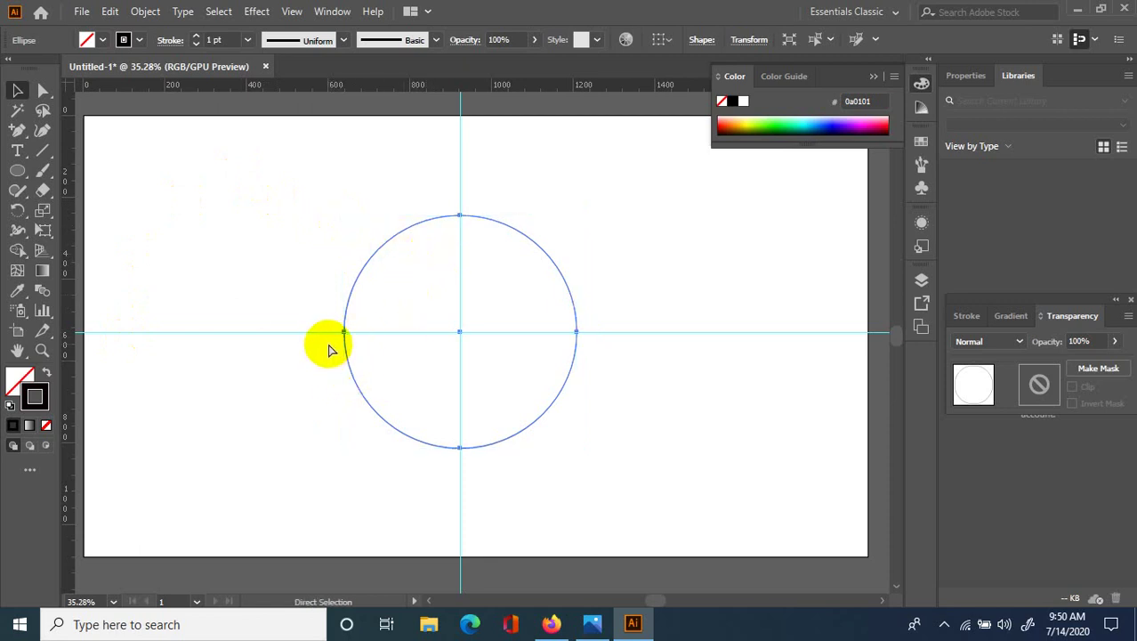
key("ctrl")
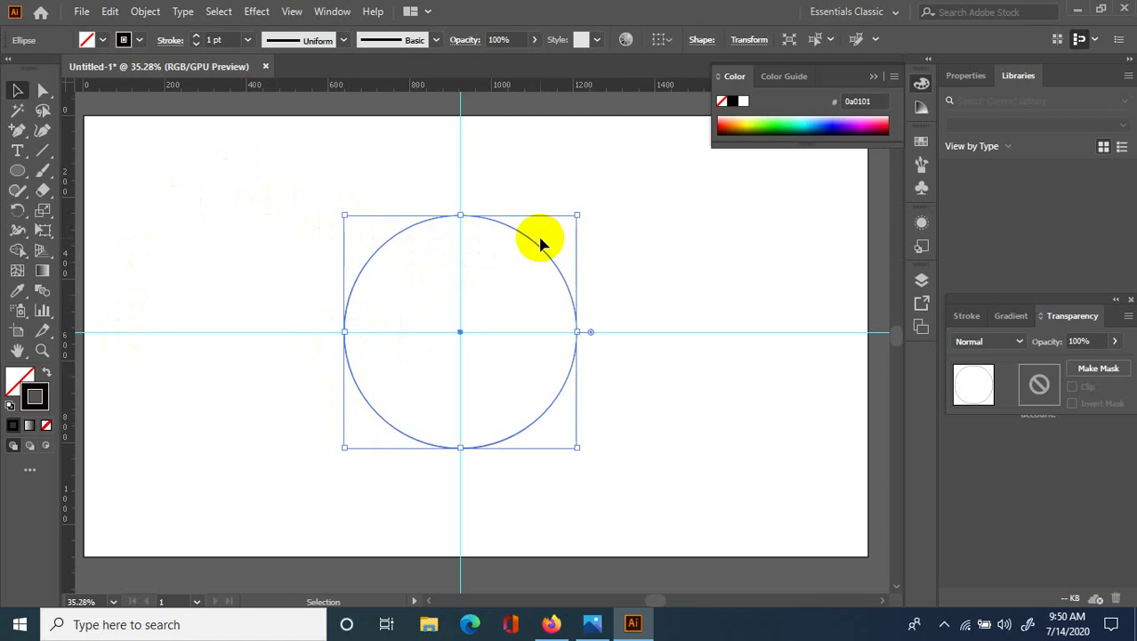
left_click_drag(577, 215, 546, 291)
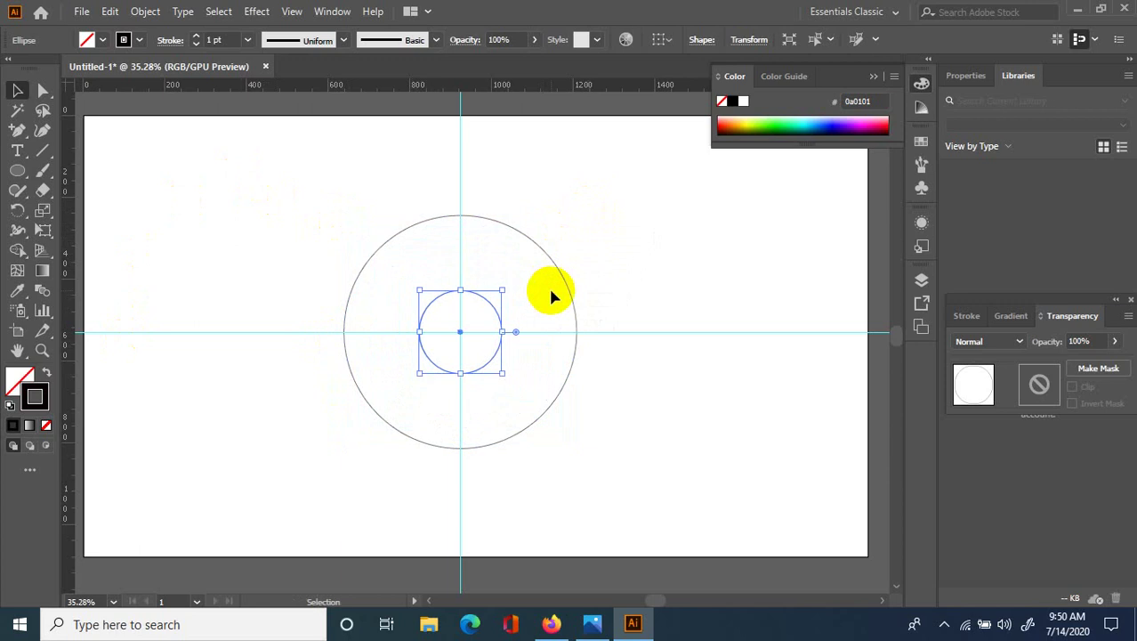
- Copy the outer circle in front again and scale this copy about the centre to about 260 px across, just outside the small circle
left_click(461, 218)
left_click(467, 223)
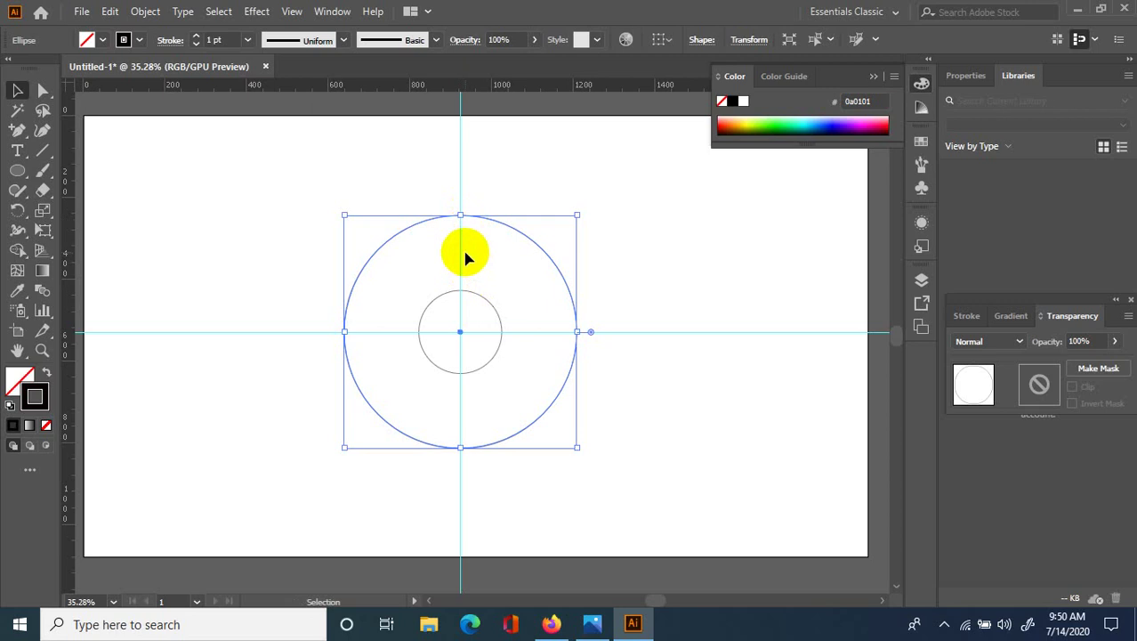
left_click(469, 256)
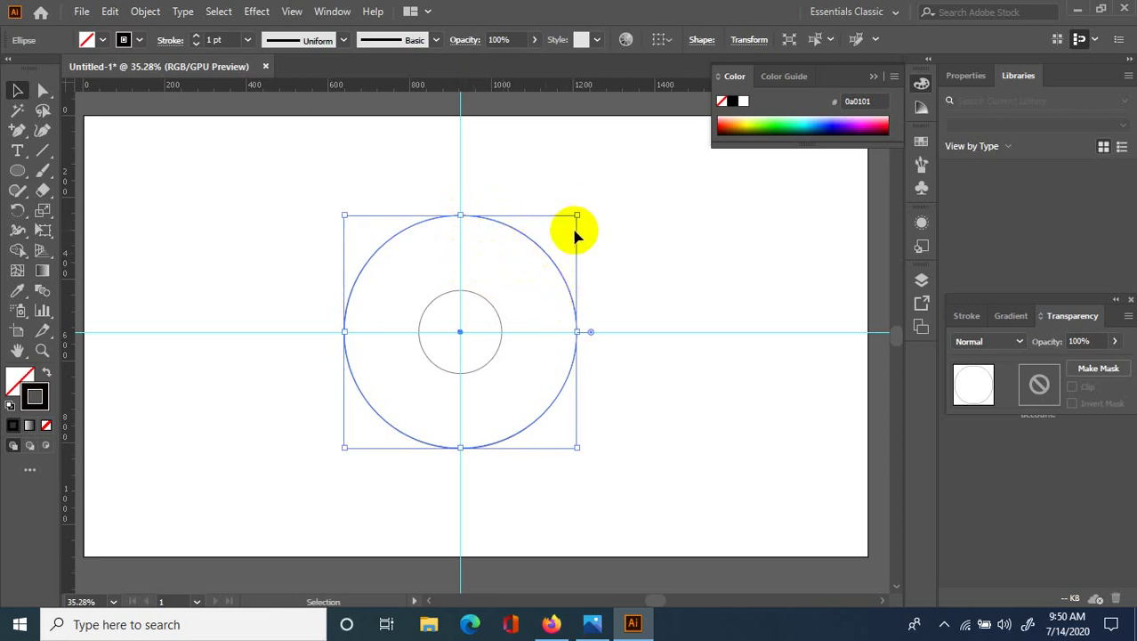
left_click_drag(577, 214, 536, 281)
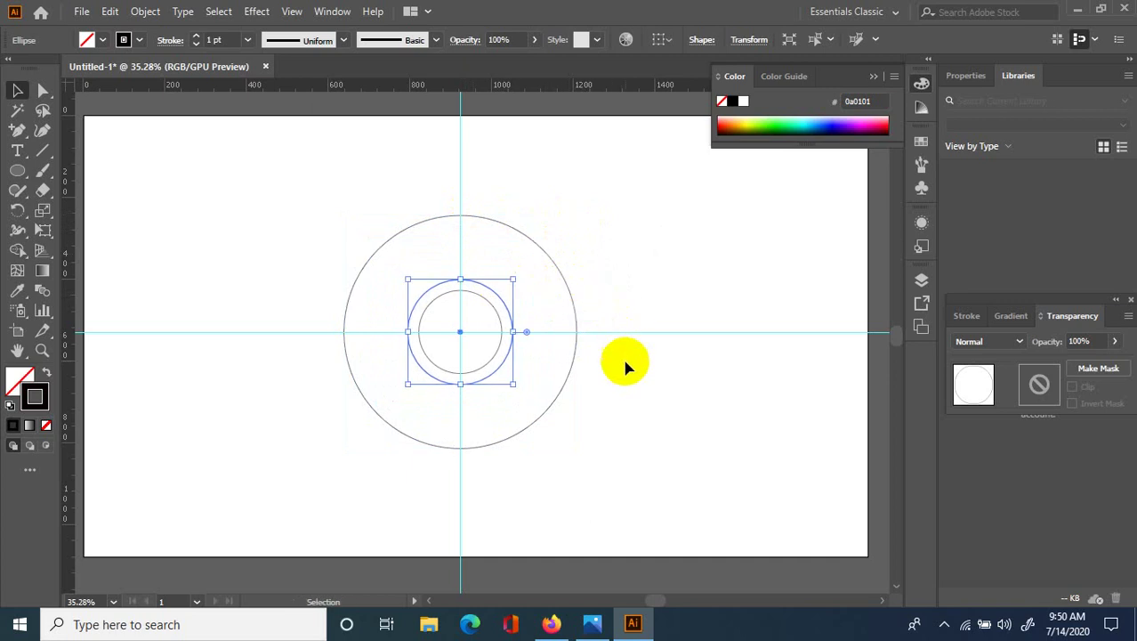
left_click(625, 377)
- Compare the three concentric circles with the Chrome Logo.png reference in Photos and return to the Illustrator document
left_click_drag(305, 192, 610, 454)
left_click(627, 460)
left_click(593, 624)
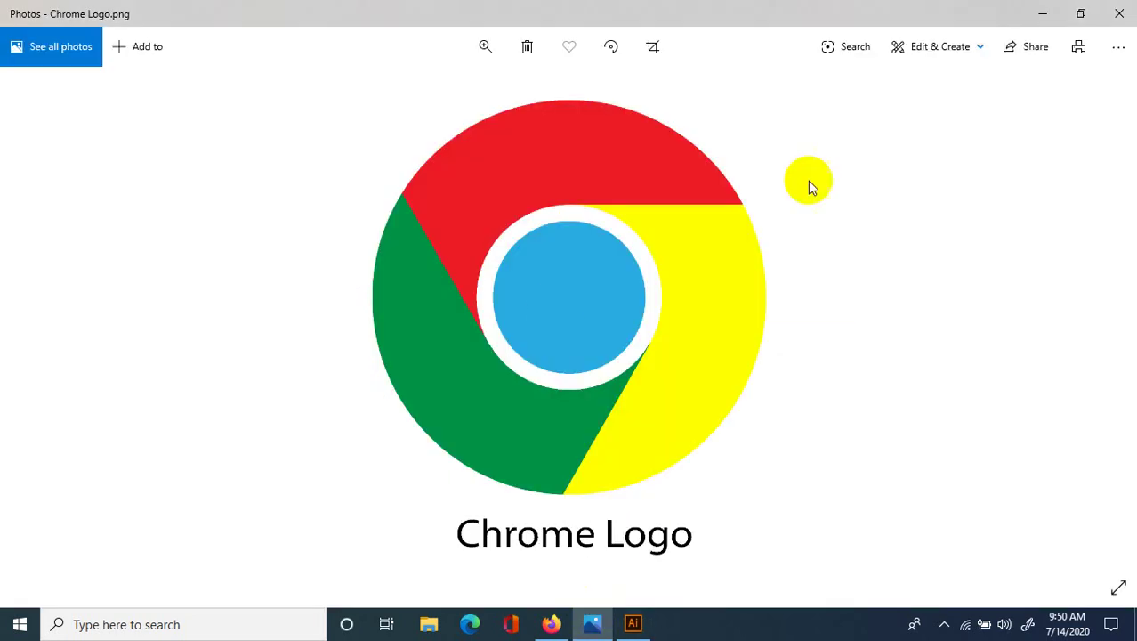
left_click(1040, 12)
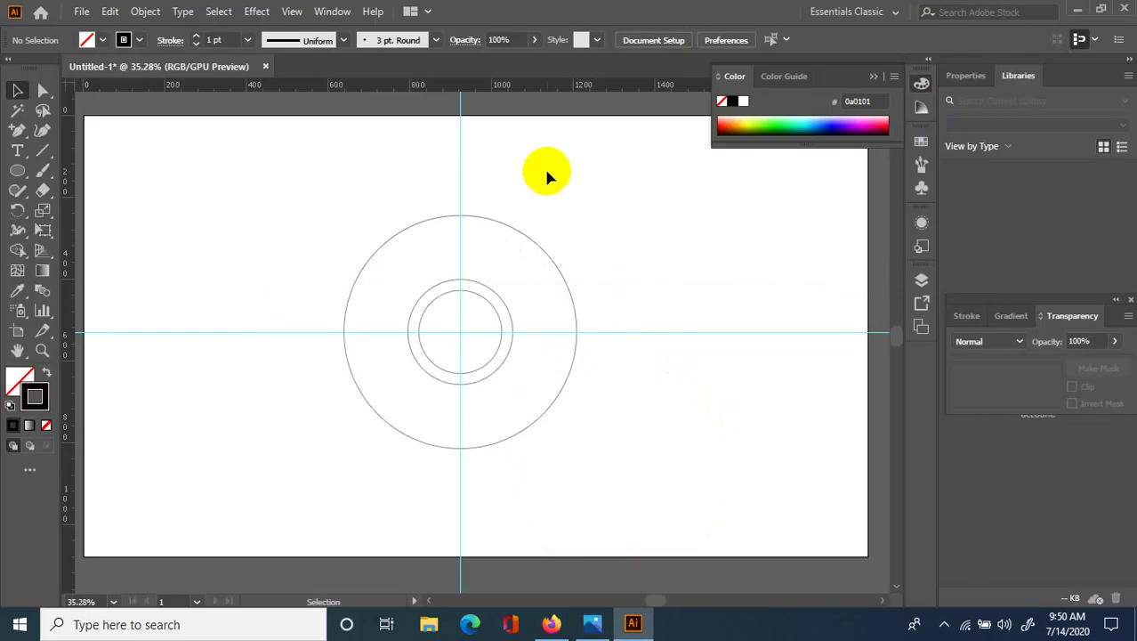
left_click_drag(216, 208, 627, 481)
left_click(689, 409)
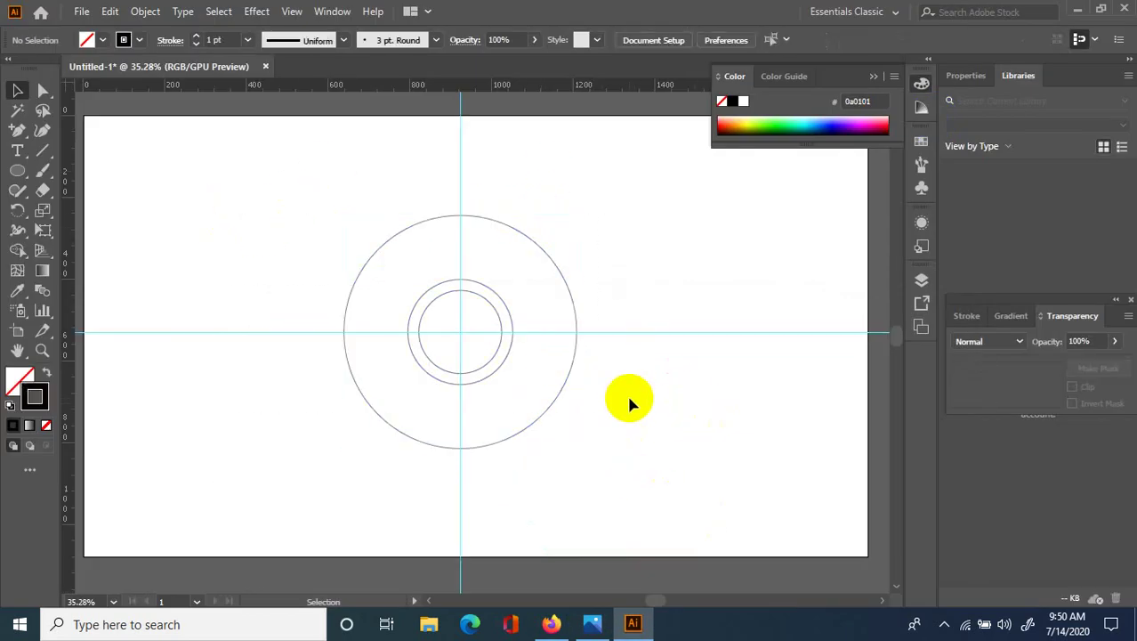
left_click(589, 625)
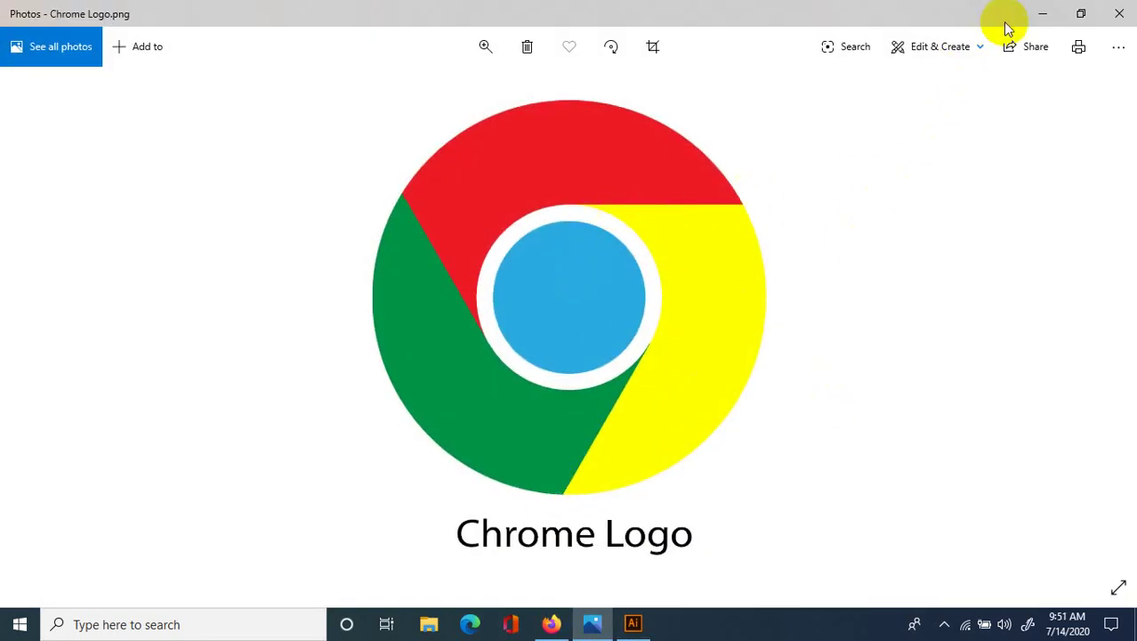
left_click(1042, 14)
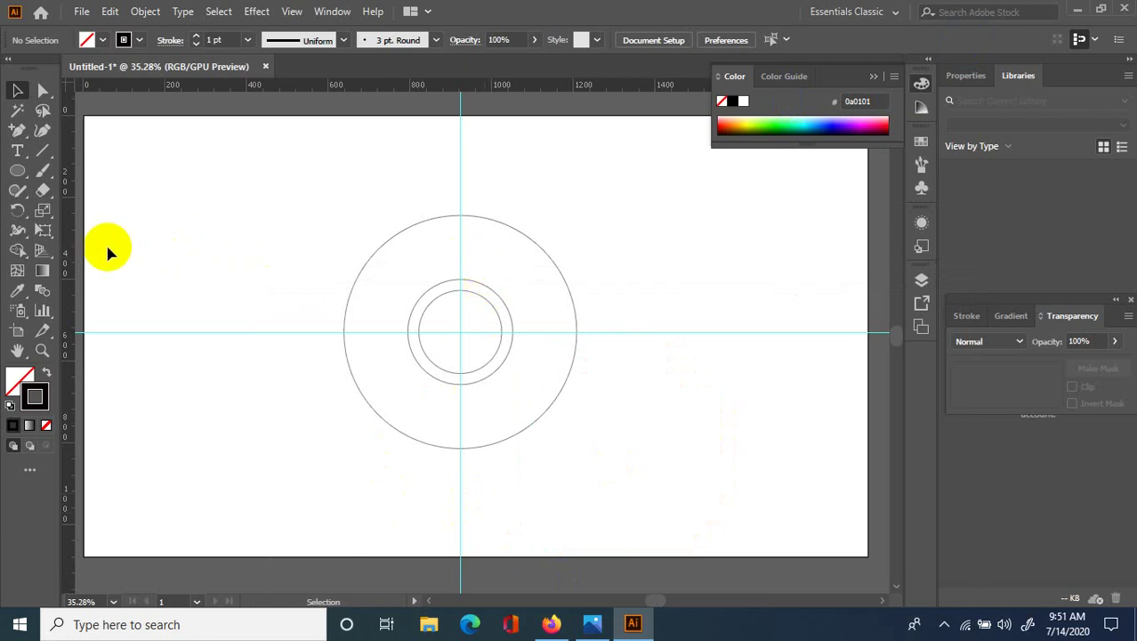
key("alt+Tab")
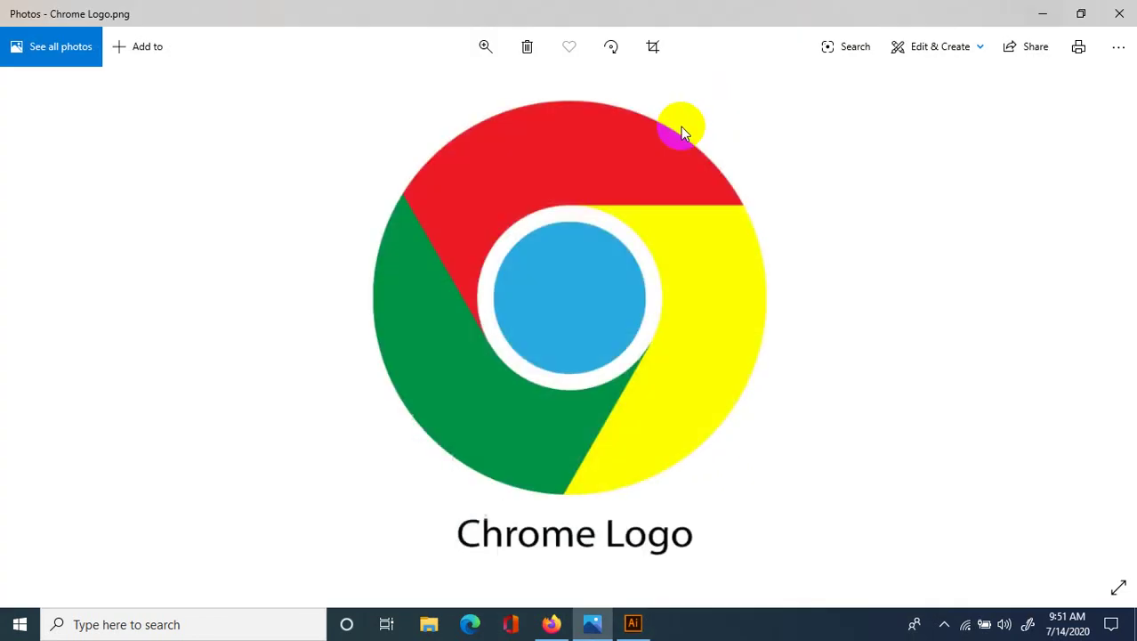
key("alt+Tab")
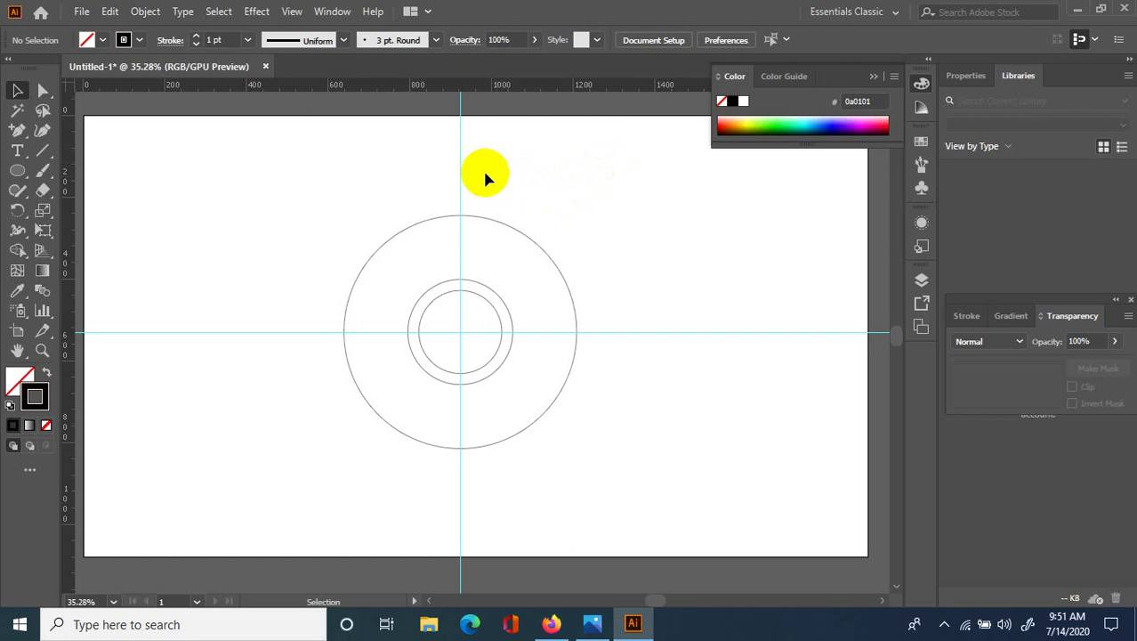
- Draw a horizontal Pen line about 570 px long from the middle circle's top anchor rightward past the outer circle, and deselect it
left_click(18, 131)
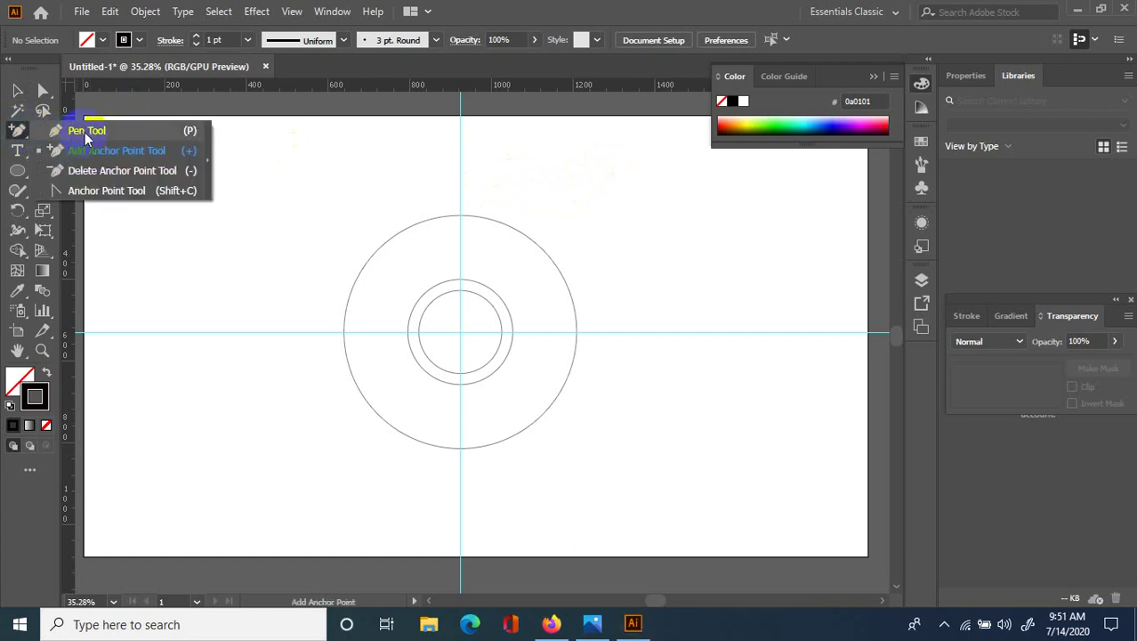
left_click(85, 132)
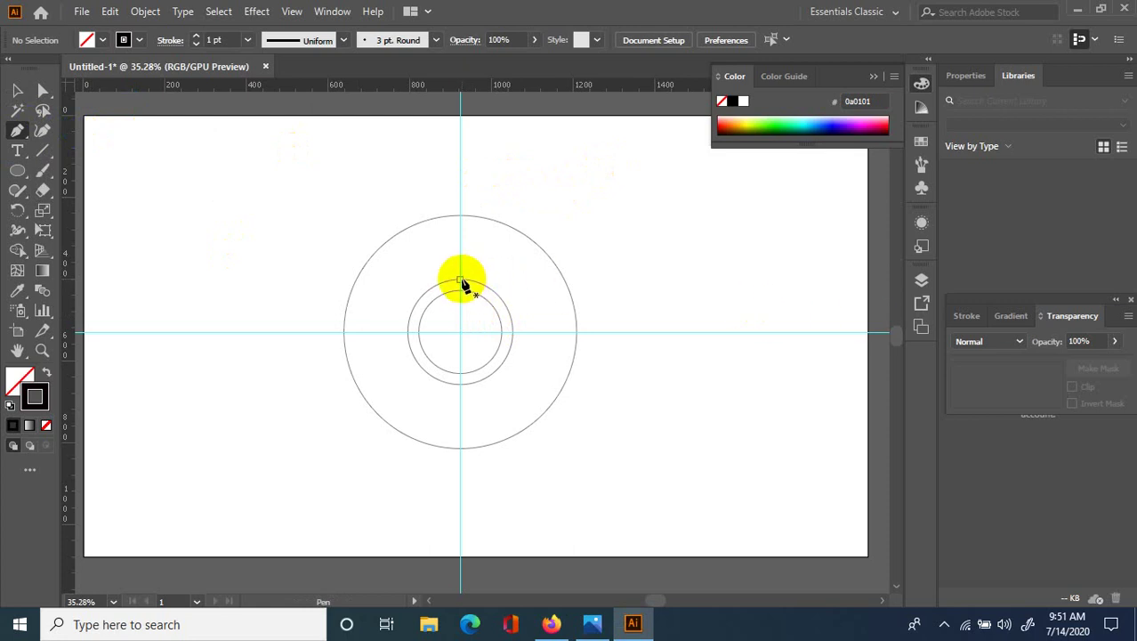
left_click(460, 280)
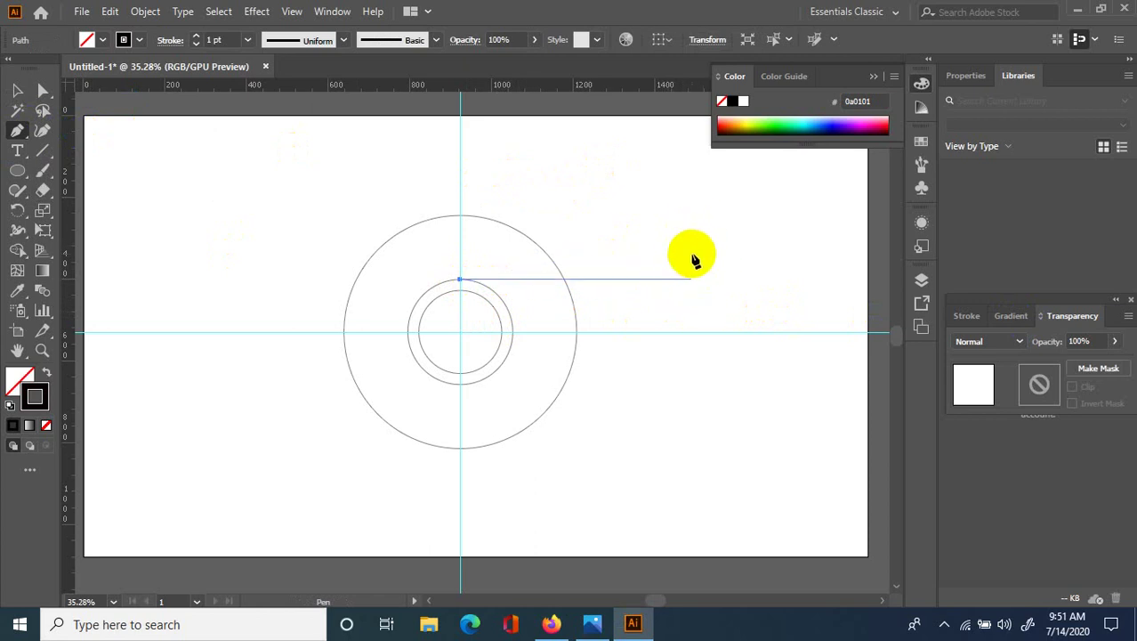
left_click(692, 263, "shift")
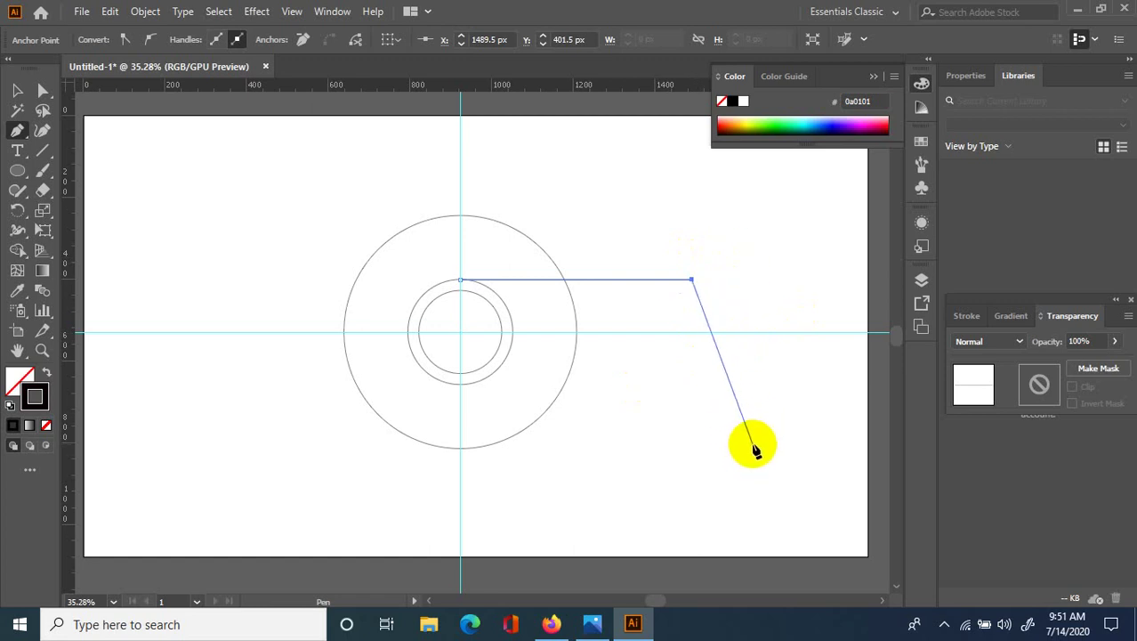
key("Escape")
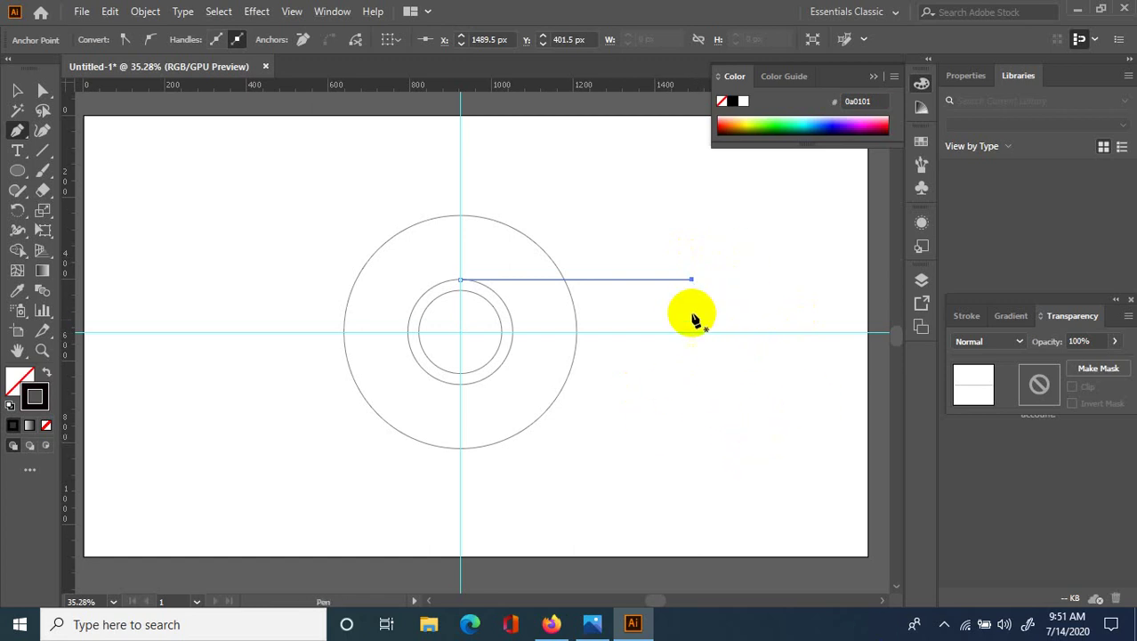
left_click(17, 91)
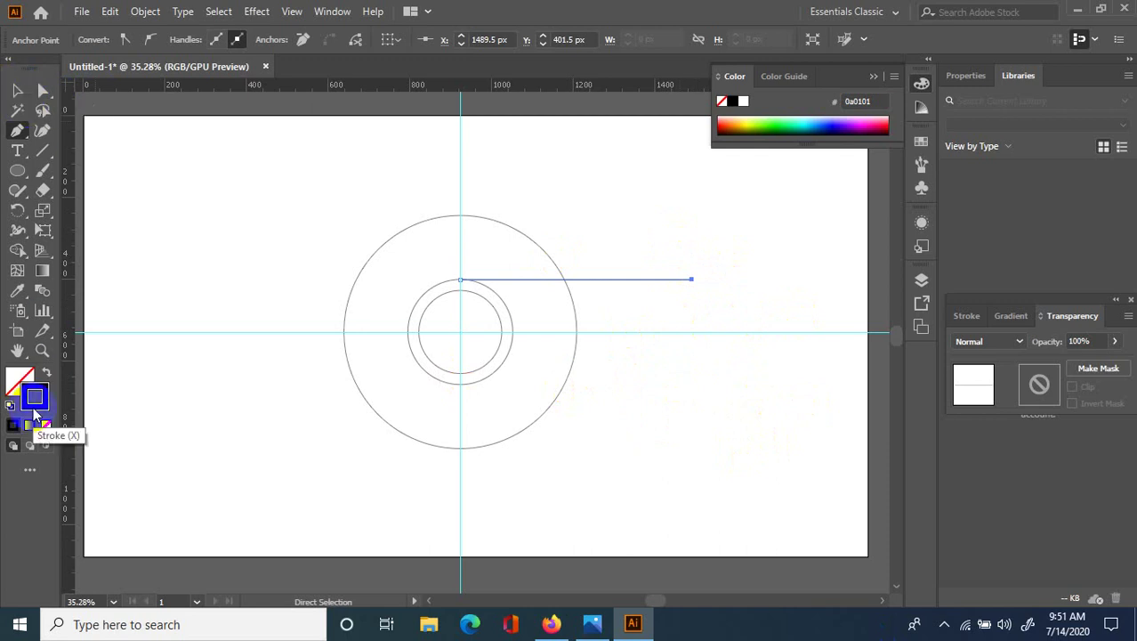
left_click(151, 174)
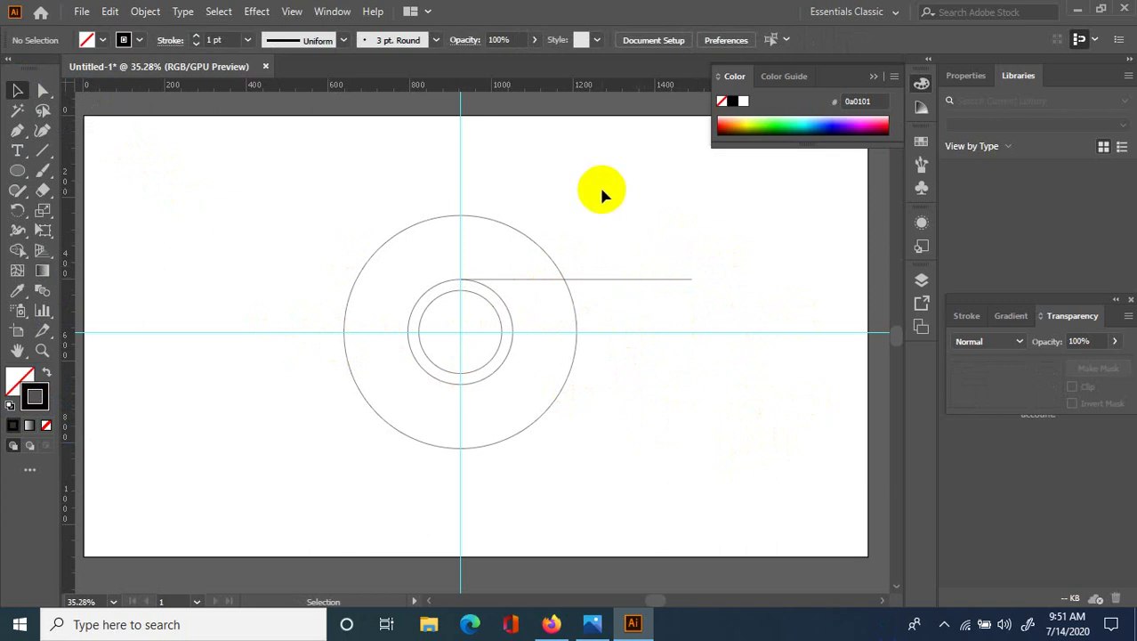
- Rotate a copy of the line by 120° about the circles' centre and repeat the transformation for a third line
left_click_drag(601, 189, 734, 316)
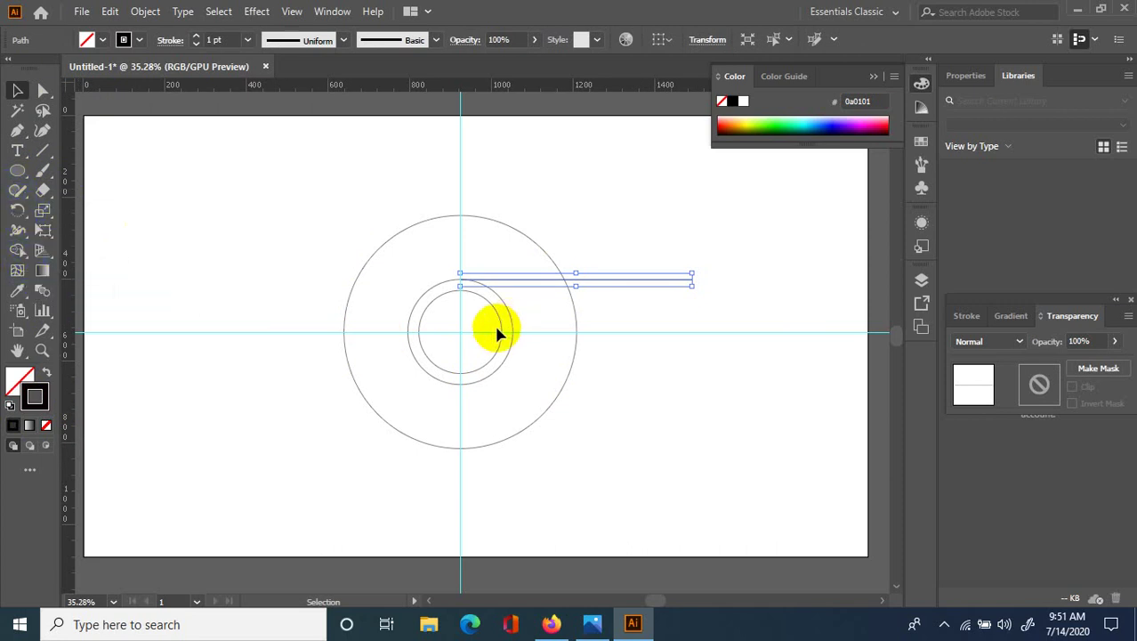
key("r")
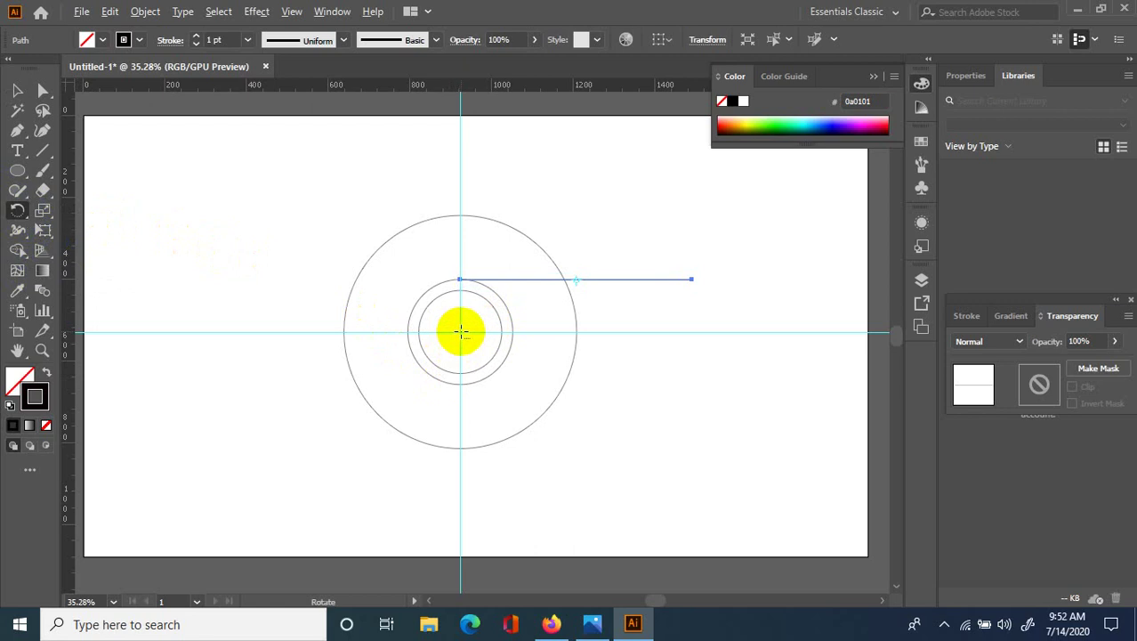
left_click(461, 334, "alt")
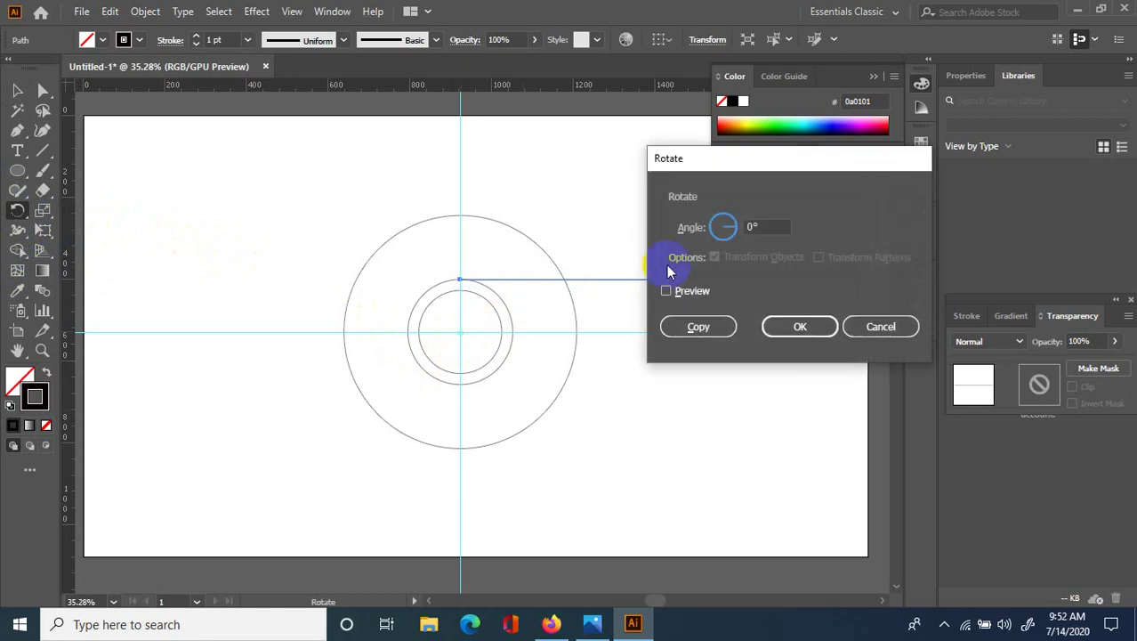
left_click(647, 229)
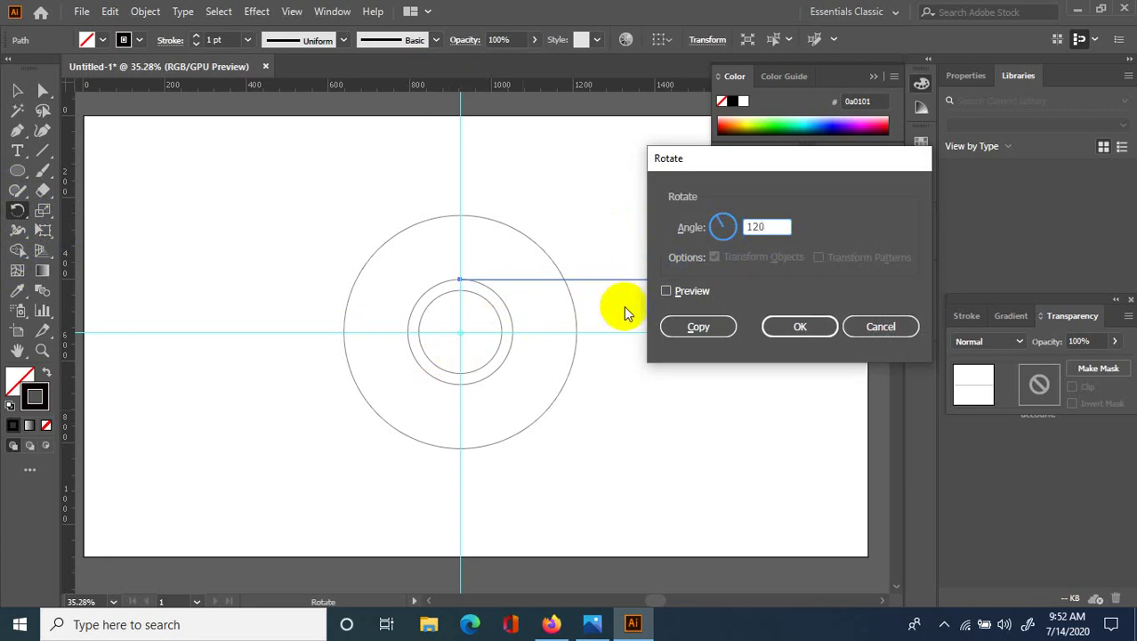
left_click(667, 292)
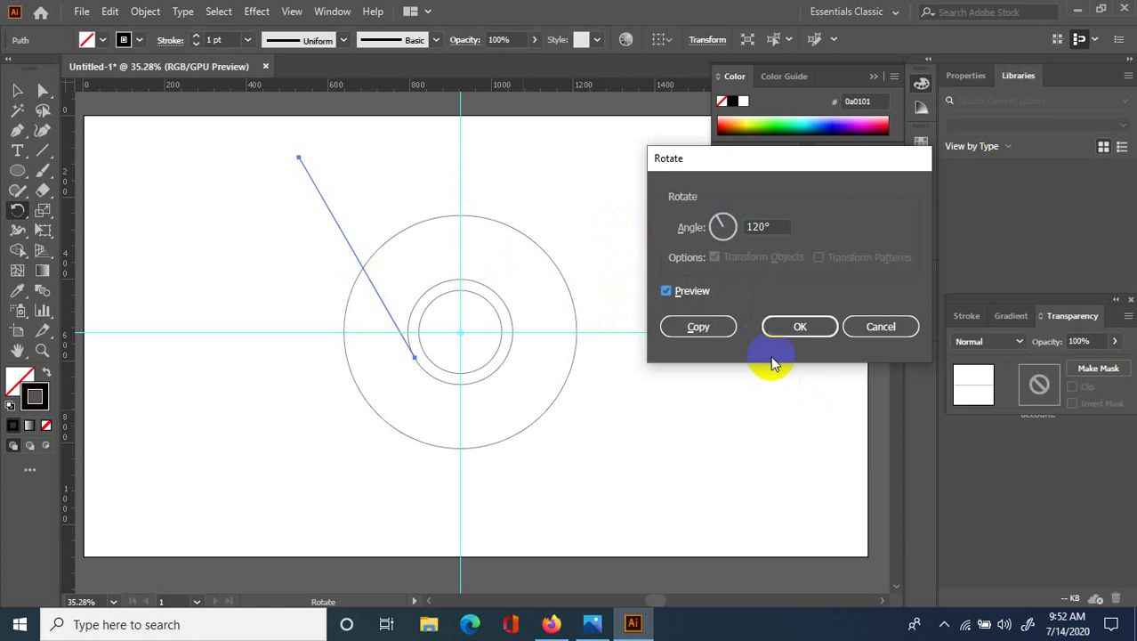
left_click(713, 326)
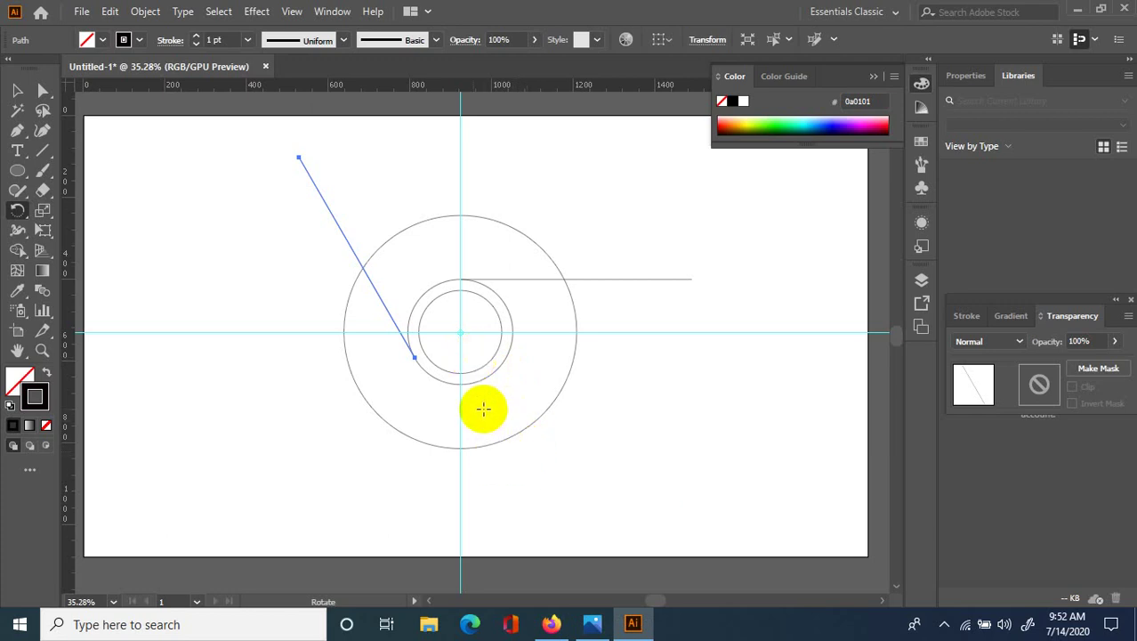
left_click_drag(483, 409, 499, 398)
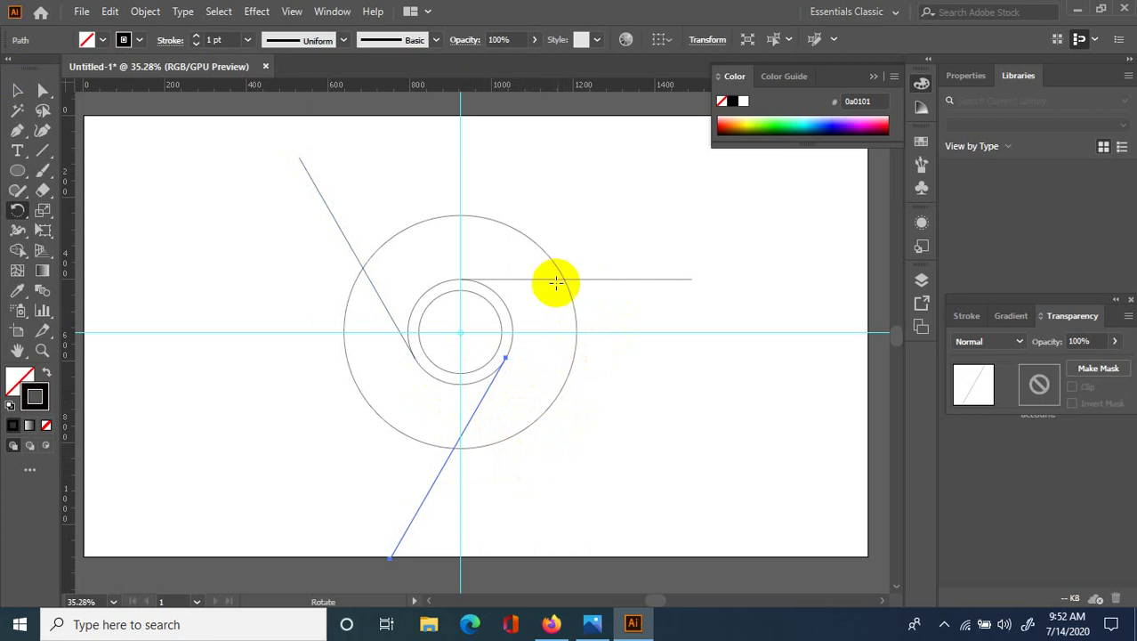
- Check the three rotated lines against the Chrome Logo.png reference in Photos, return to Illustrator and leave the artwork deselected
left_click(592, 624)
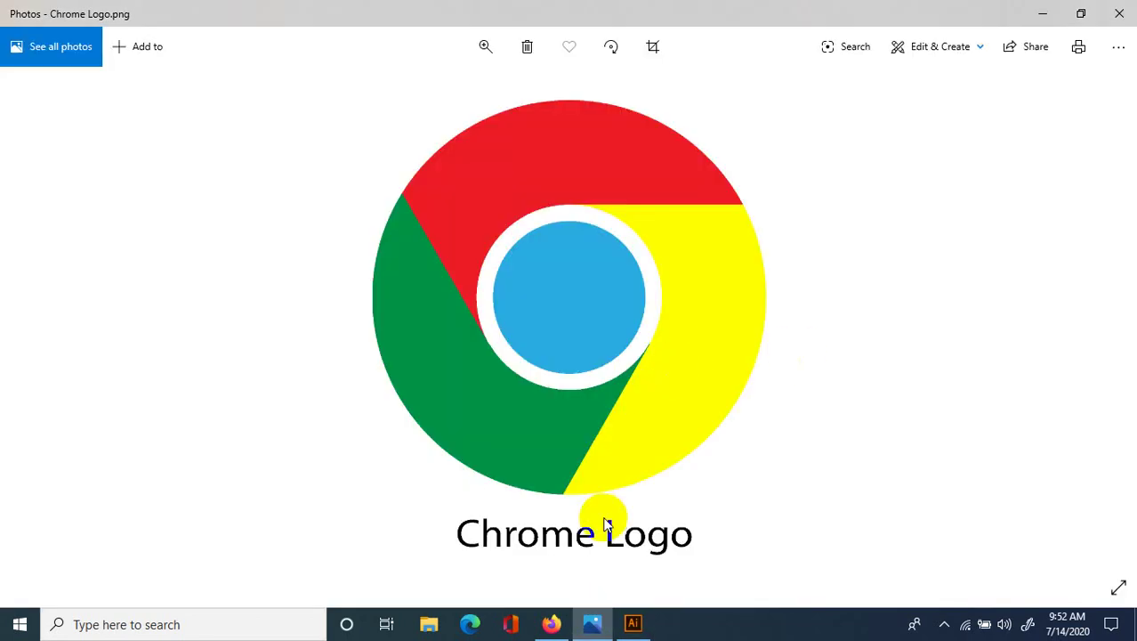
key("alt+Tab")
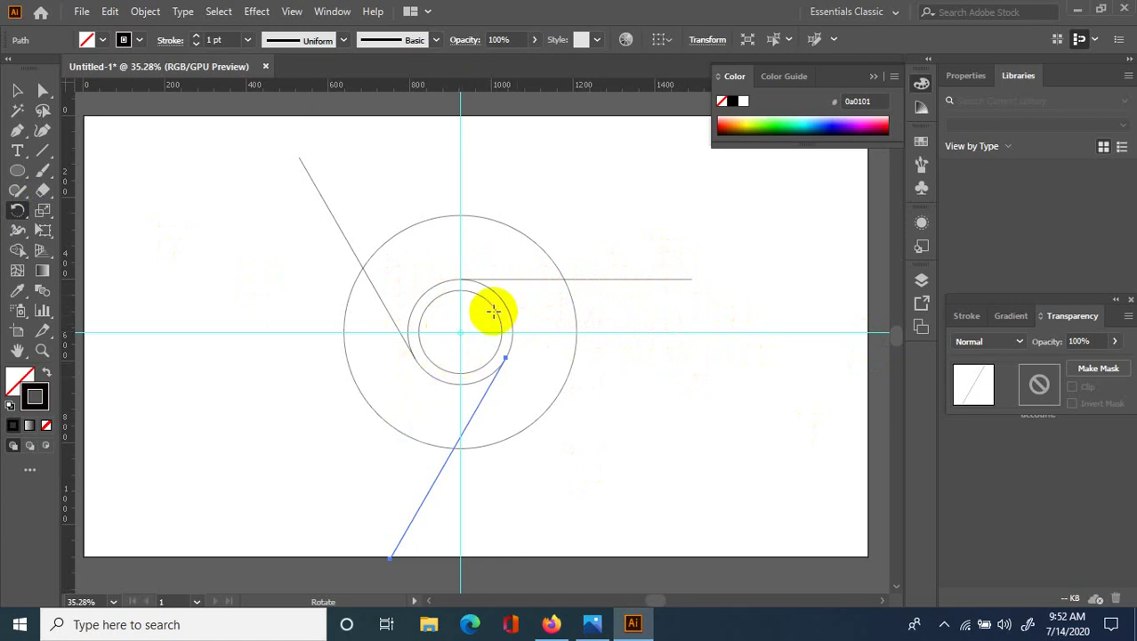
left_click(102, 106)
left_click(19, 90)
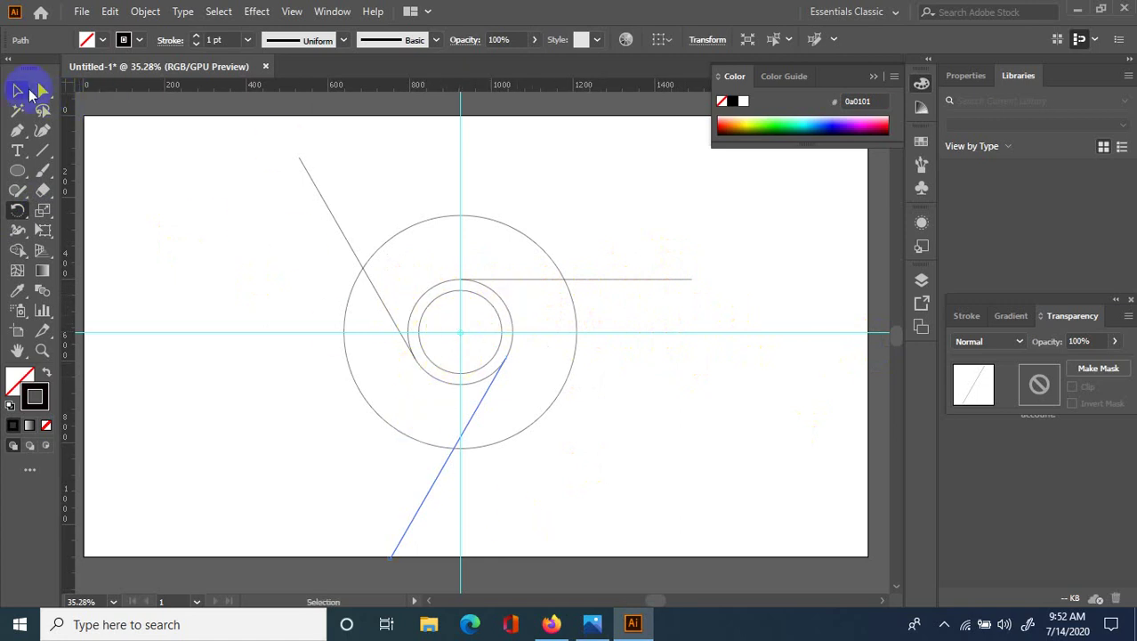
left_click(166, 193)
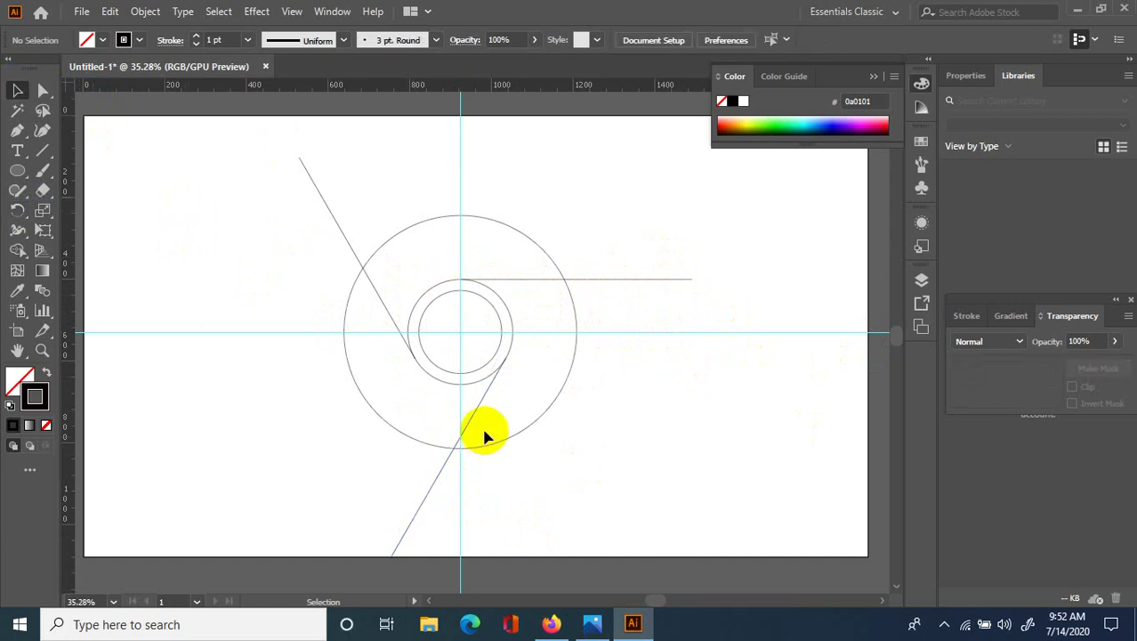
mouse_move(279, 152)
left_mouse_down()
mouse_move(554, 277)
mouse_move(630, 401)
mouse_move(645, 480)
mouse_move(645, 458)
left_mouse_up()
left_click(470, 238)
- Clear all guides from the document and collapse the expanded Color controls
left_click(292, 11)
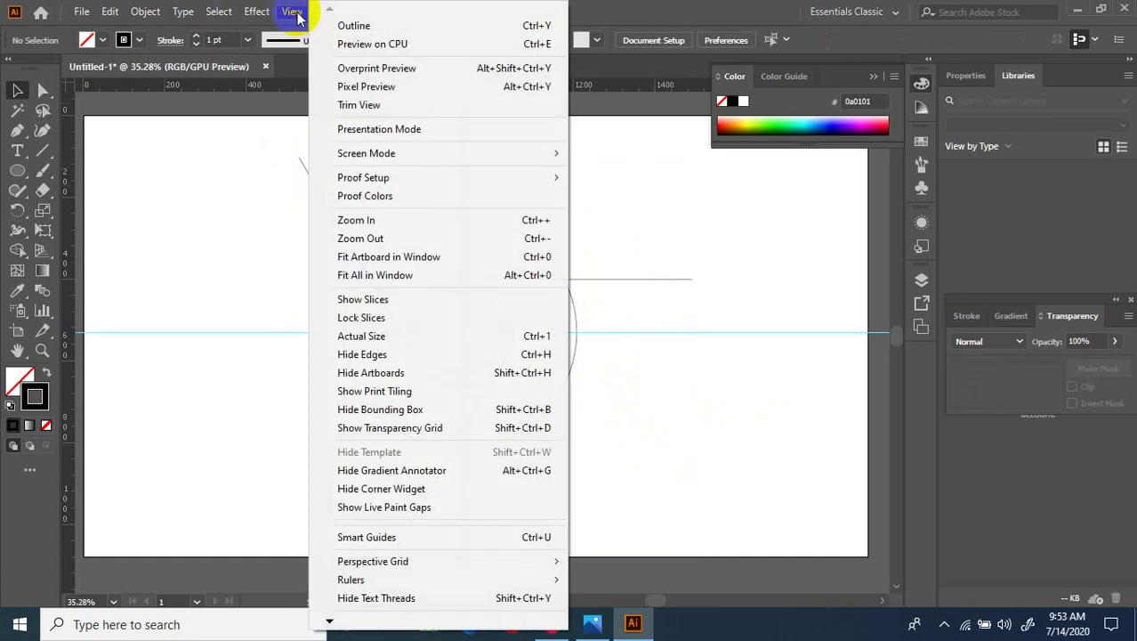
mouse_move(330, 616)
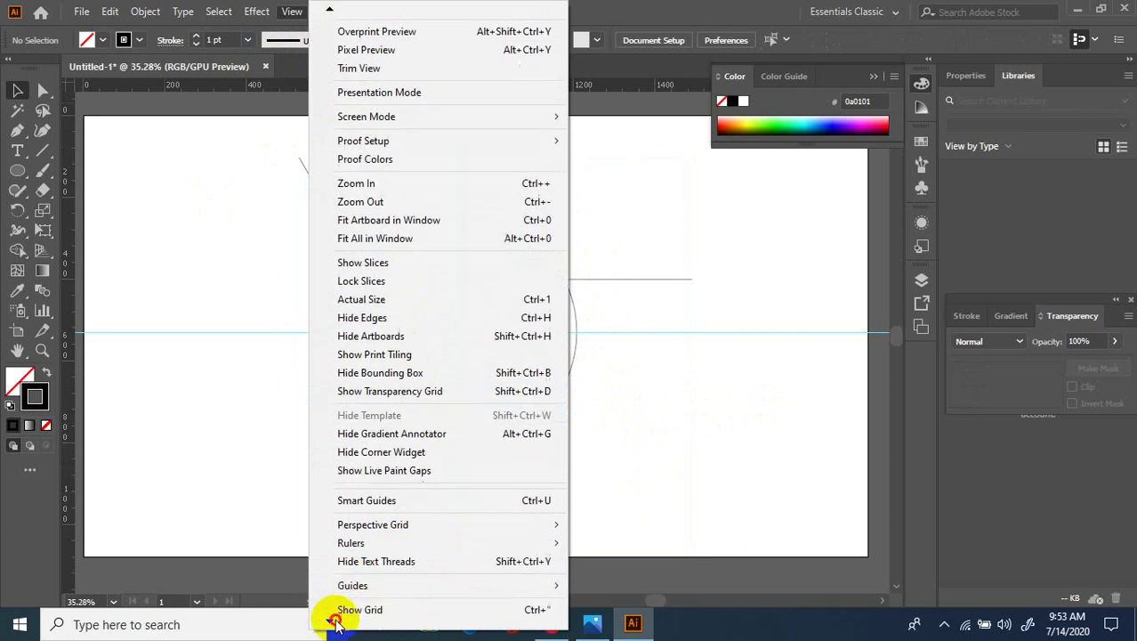
mouse_move(361, 586)
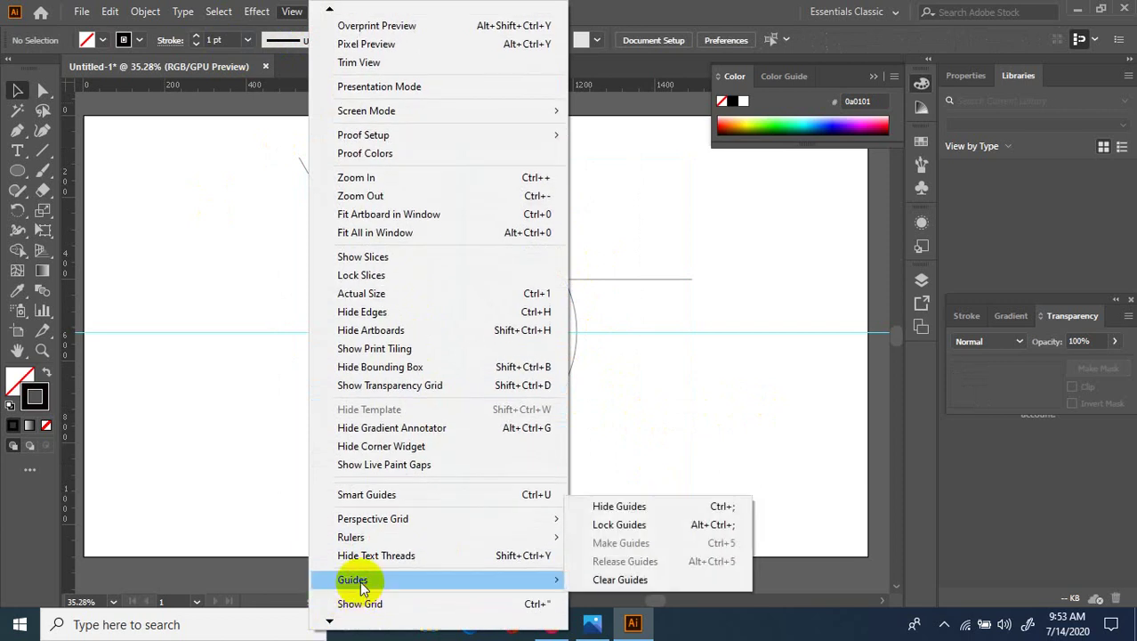
left_click(614, 579)
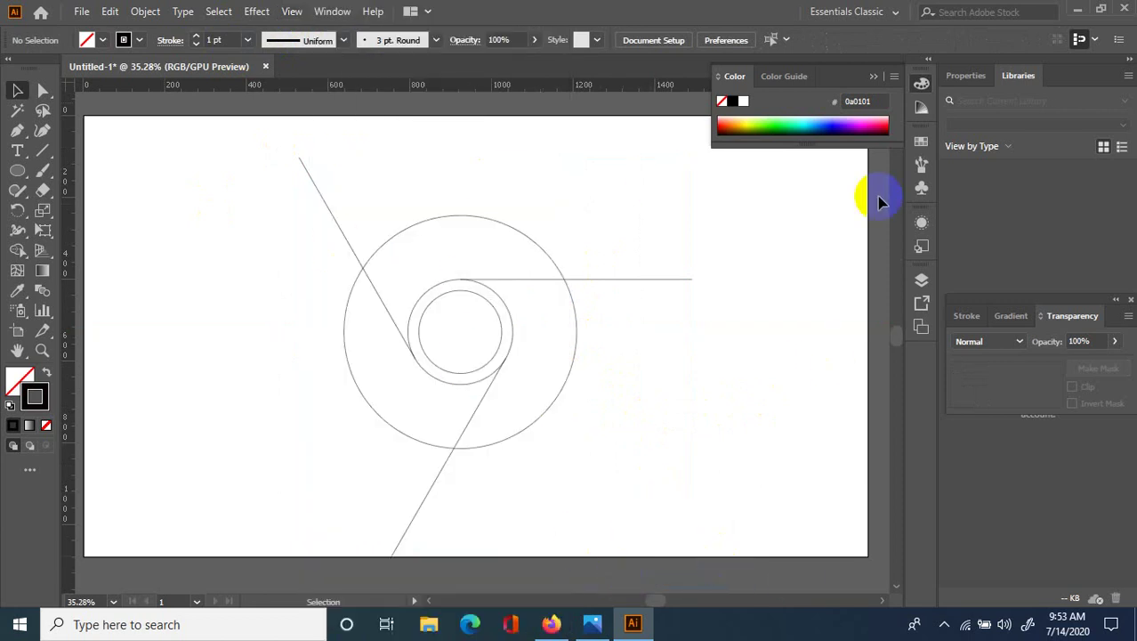
left_click(873, 76)
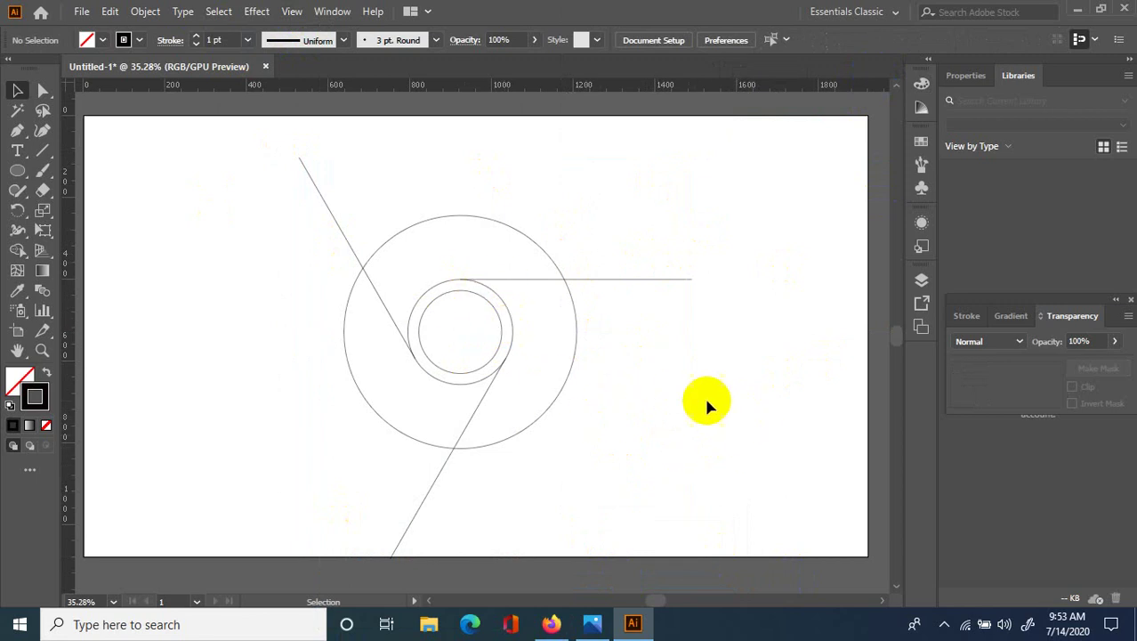
- Duplicate the two inner circles together into the empty lower-right area of the artboard and deselect the copies
left_click(429, 299)
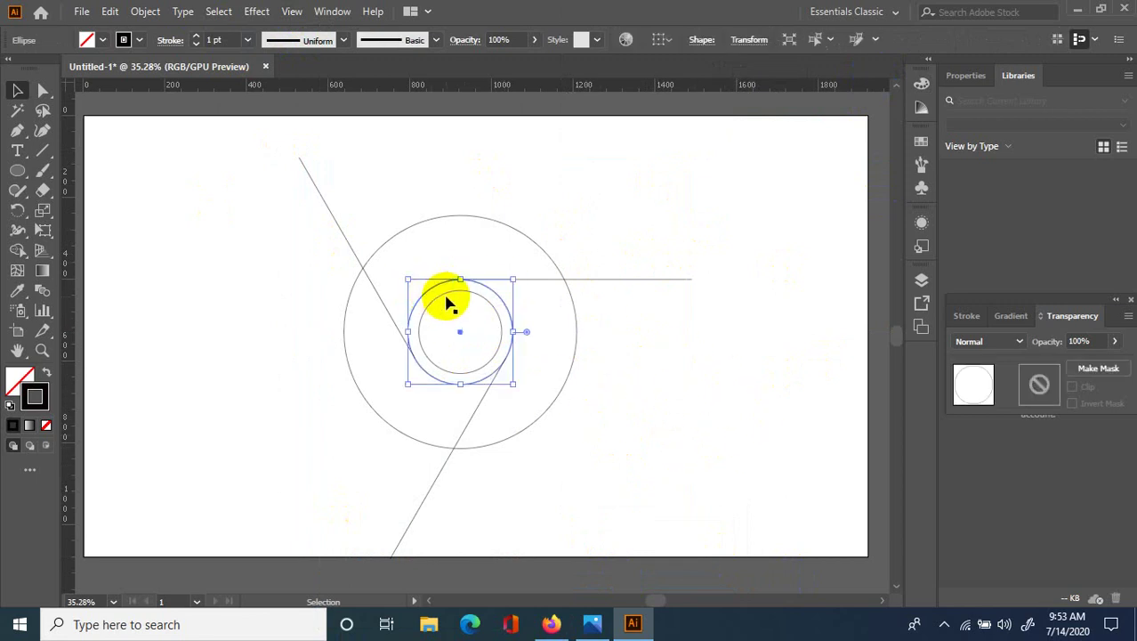
left_click(448, 295, "shift")
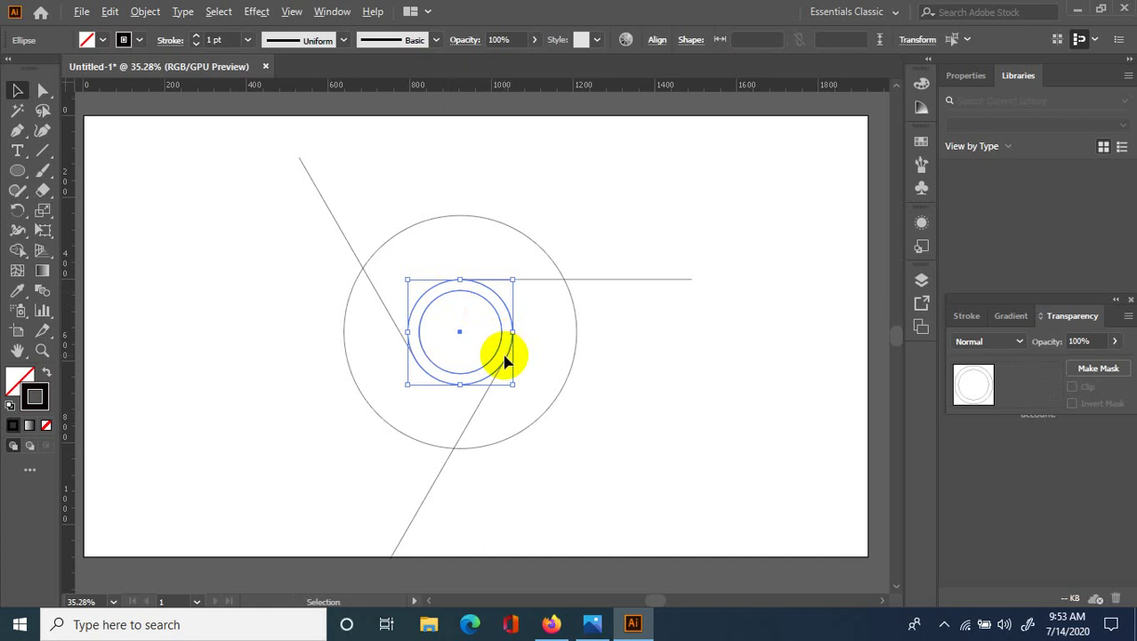
left_click_drag(507, 357, 852, 492)
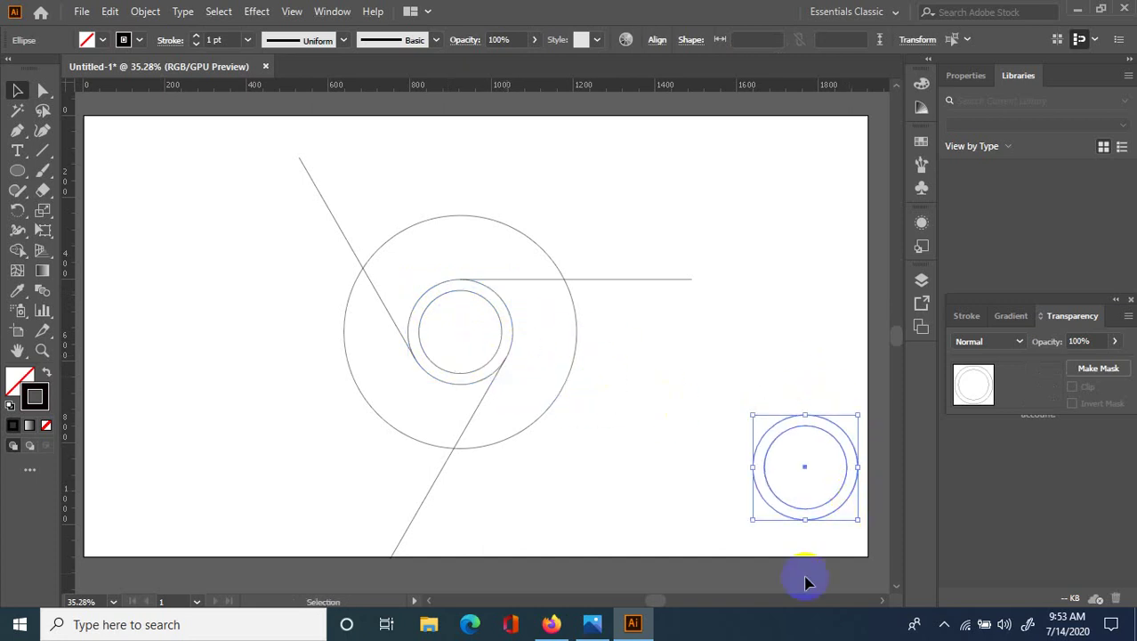
left_click(619, 406)
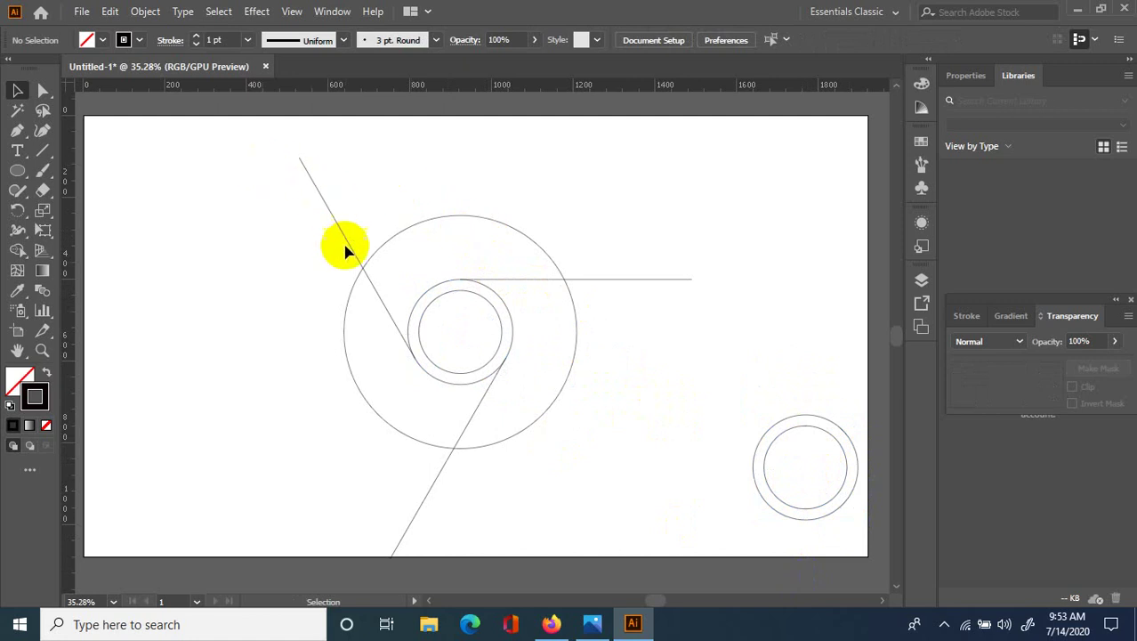
left_click(592, 279)
left_click(240, 202)
left_click_drag(215, 154, 617, 413)
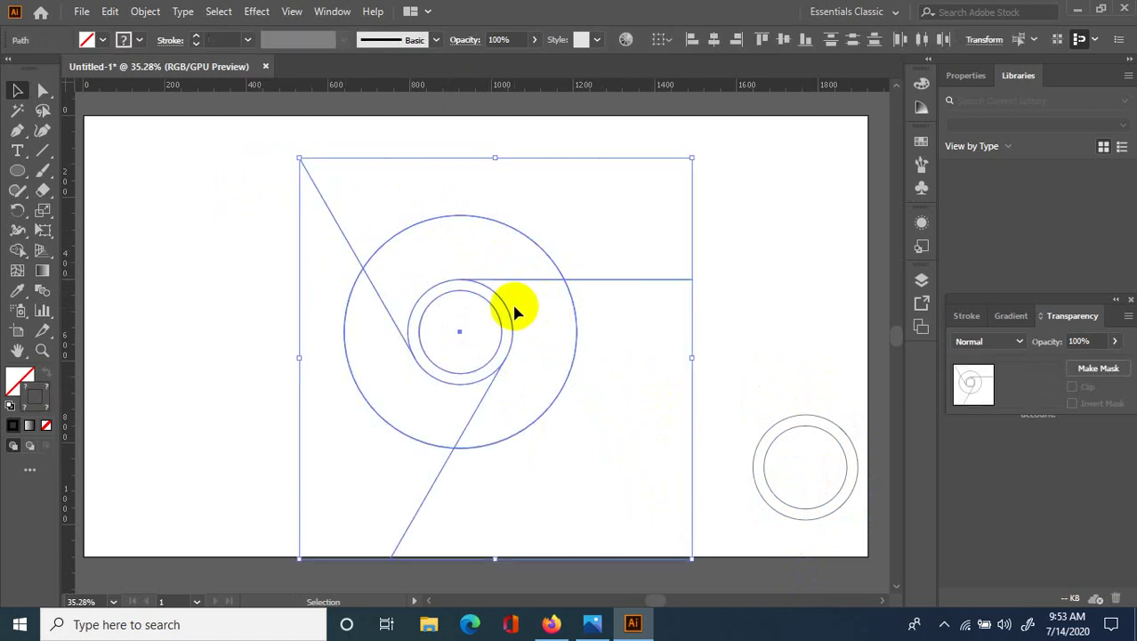
left_click(552, 260)
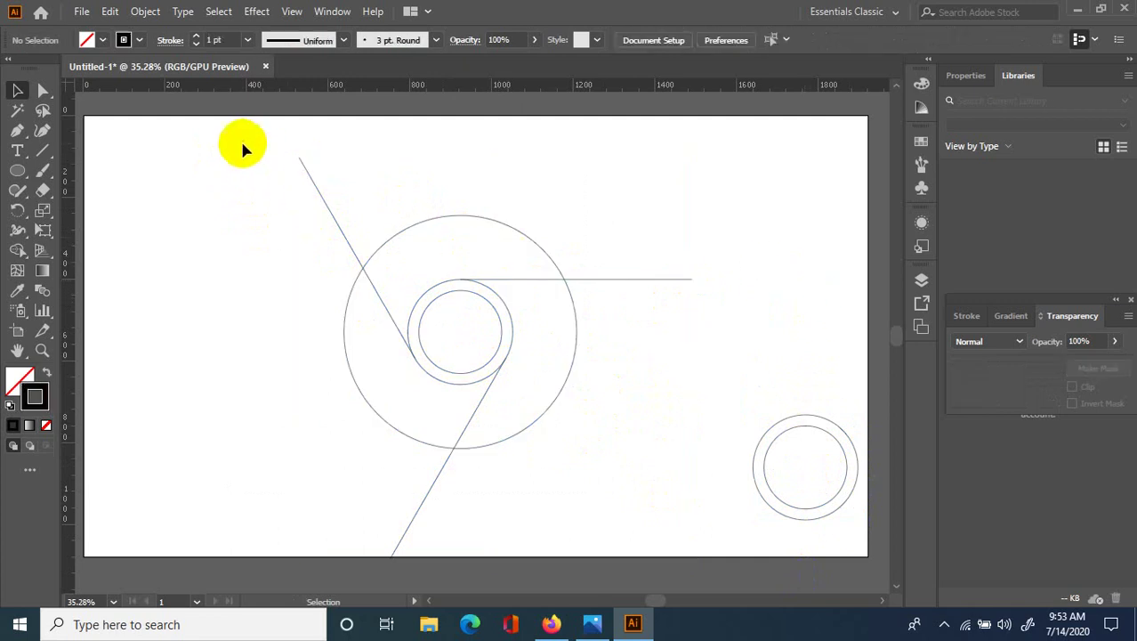
- Display the Pathfinder controls
left_click(328, 12)
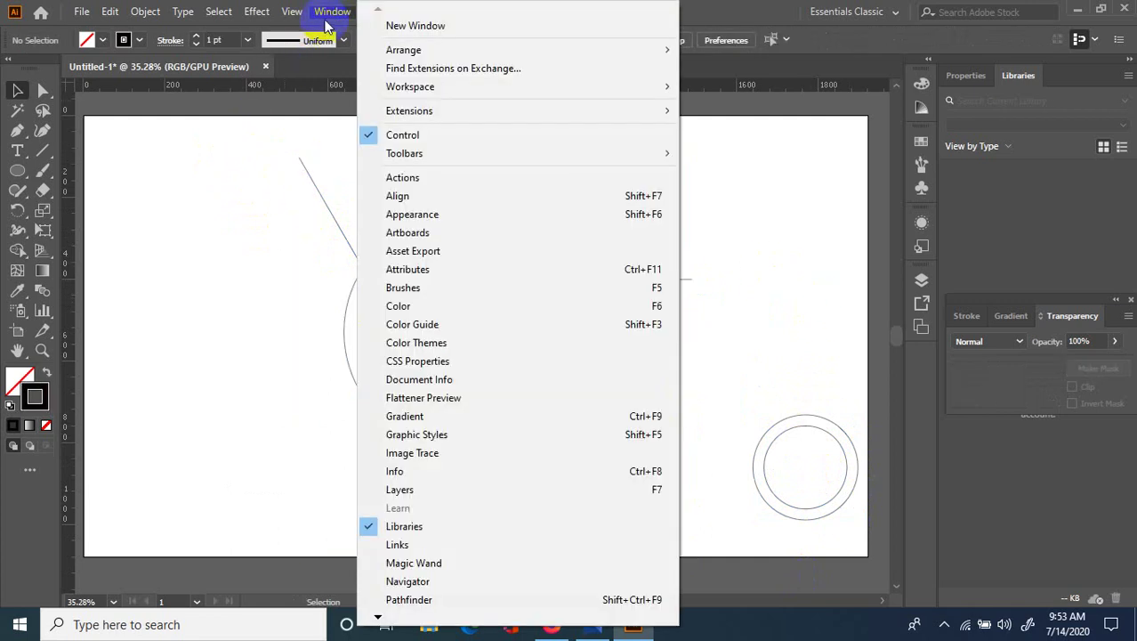
left_click(407, 601)
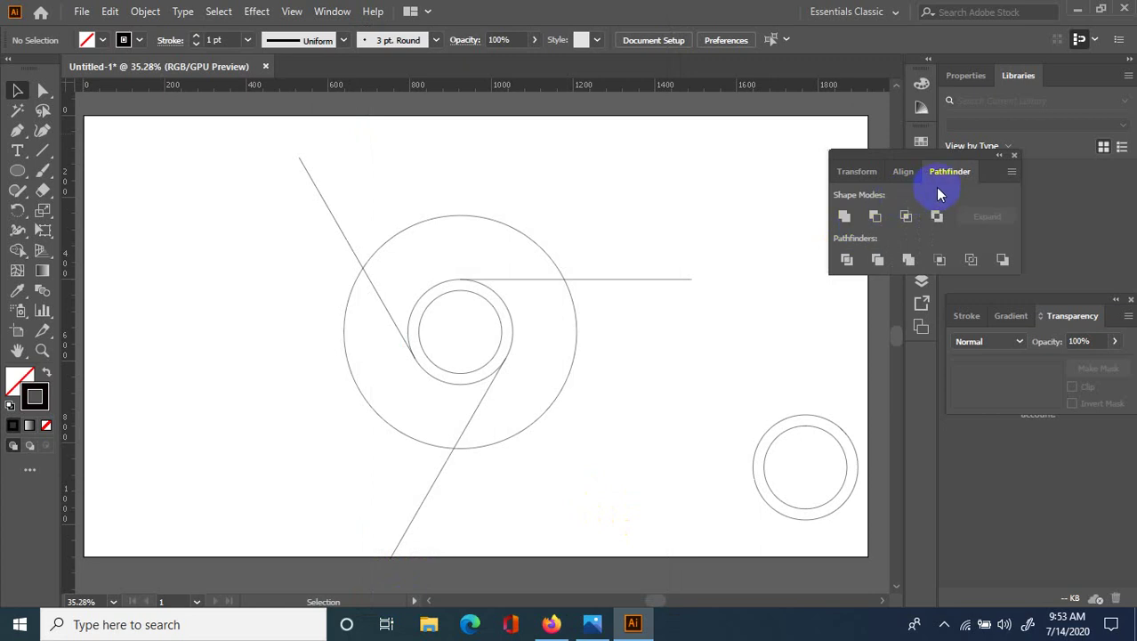
left_click(1016, 158)
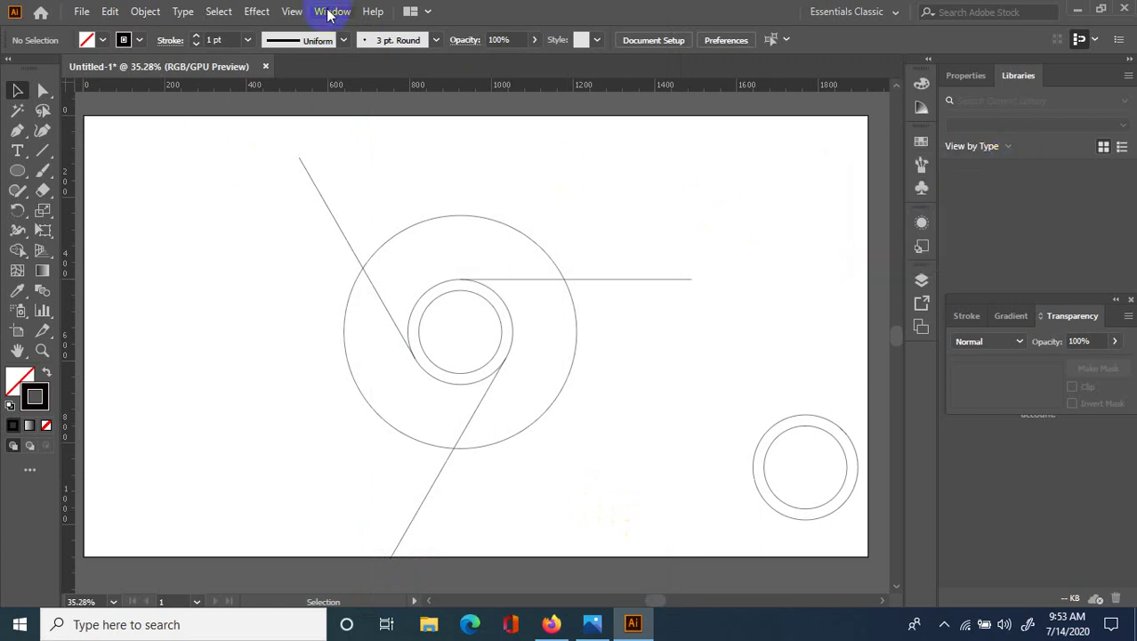
left_click(331, 11)
left_click(196, 226)
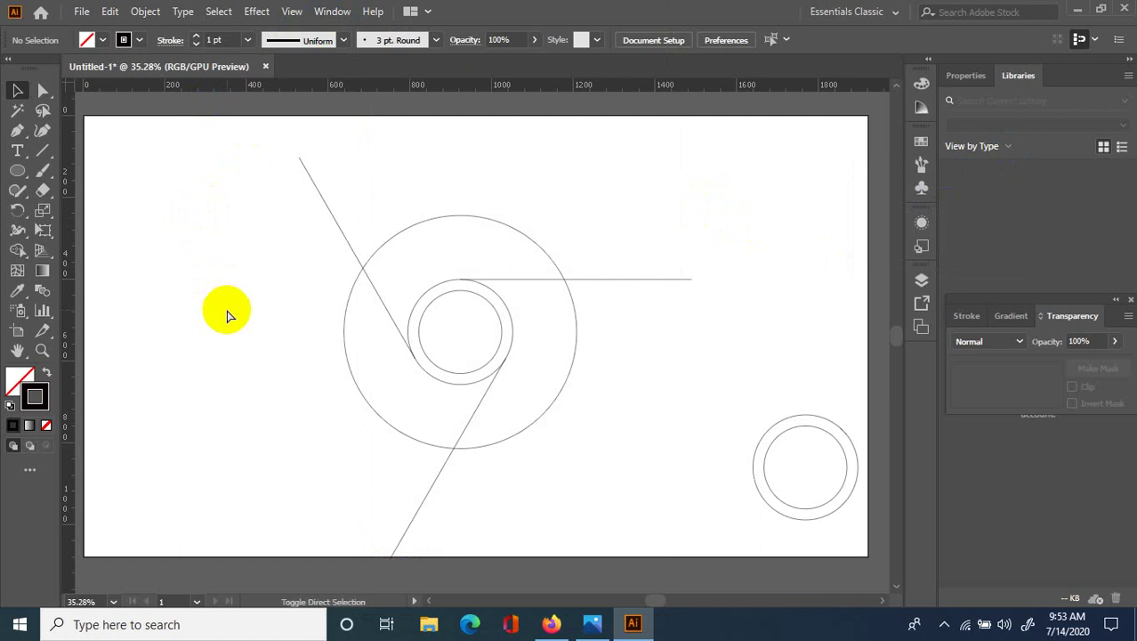
key("ctrl+shift+F9")
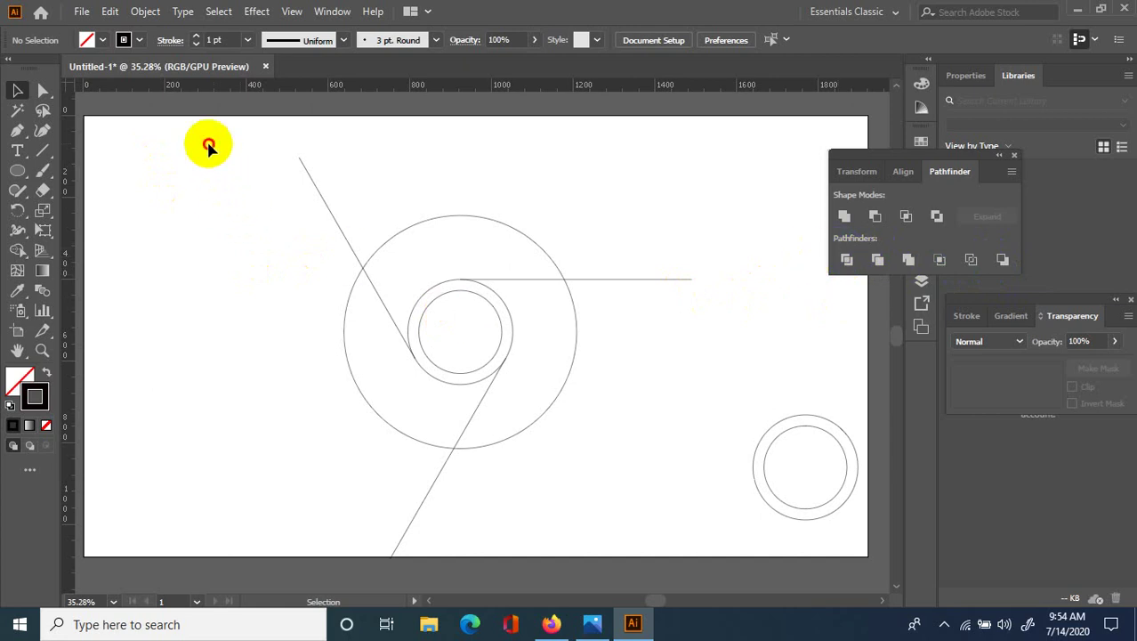
- Try to split the three concentric circles and three lines with Pathfinder Divide, and undo the division
left_click_drag(209, 145, 665, 508)
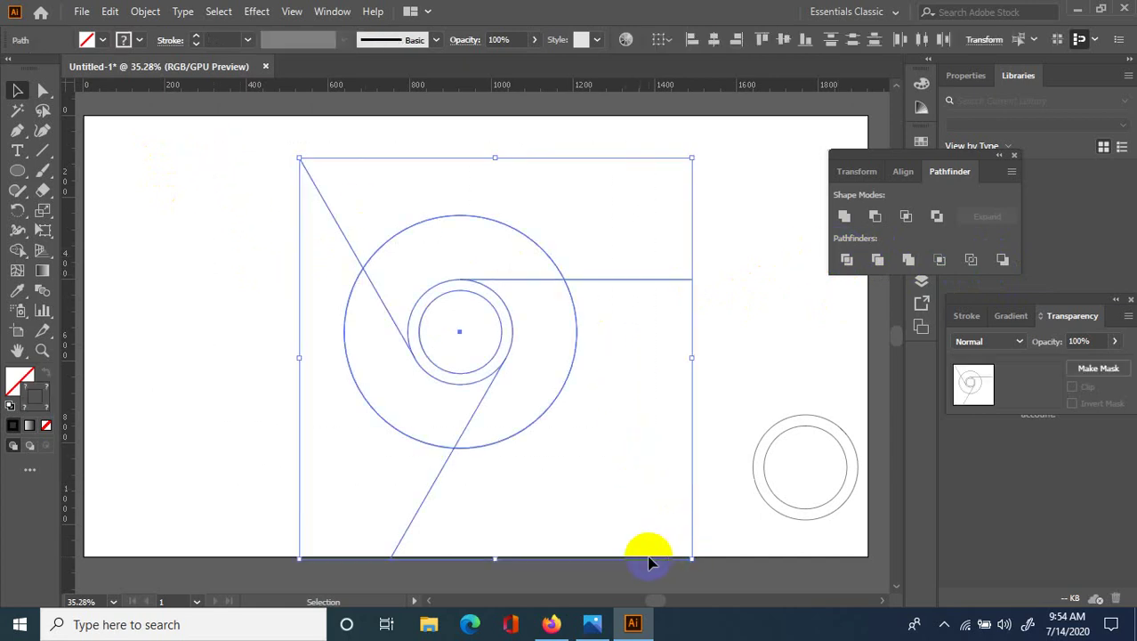
left_click(846, 260)
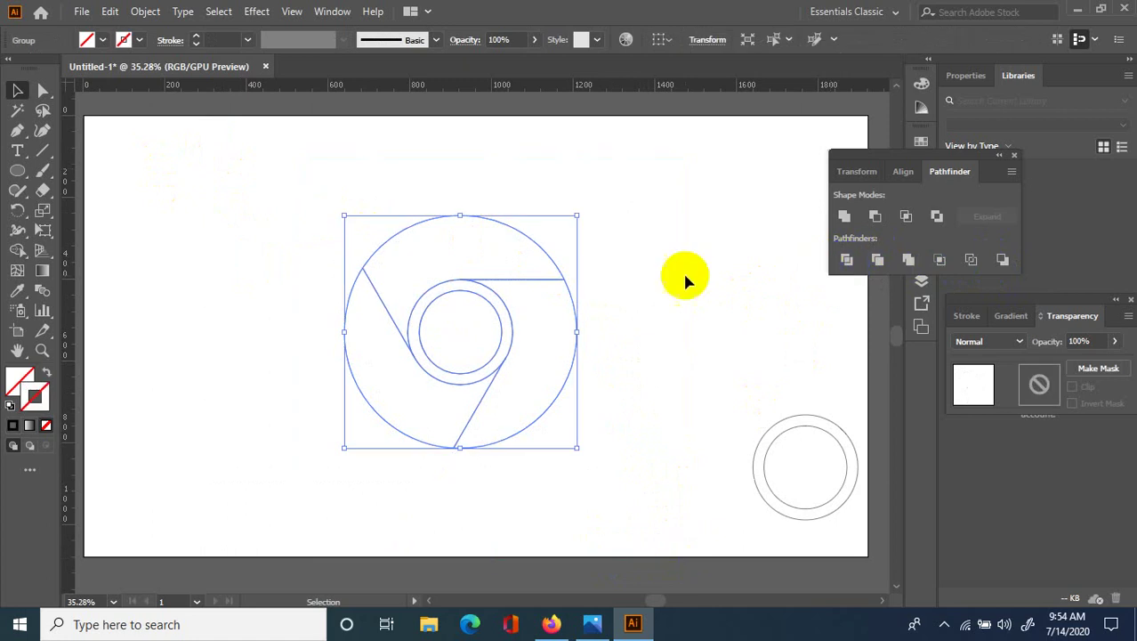
left_click(644, 307)
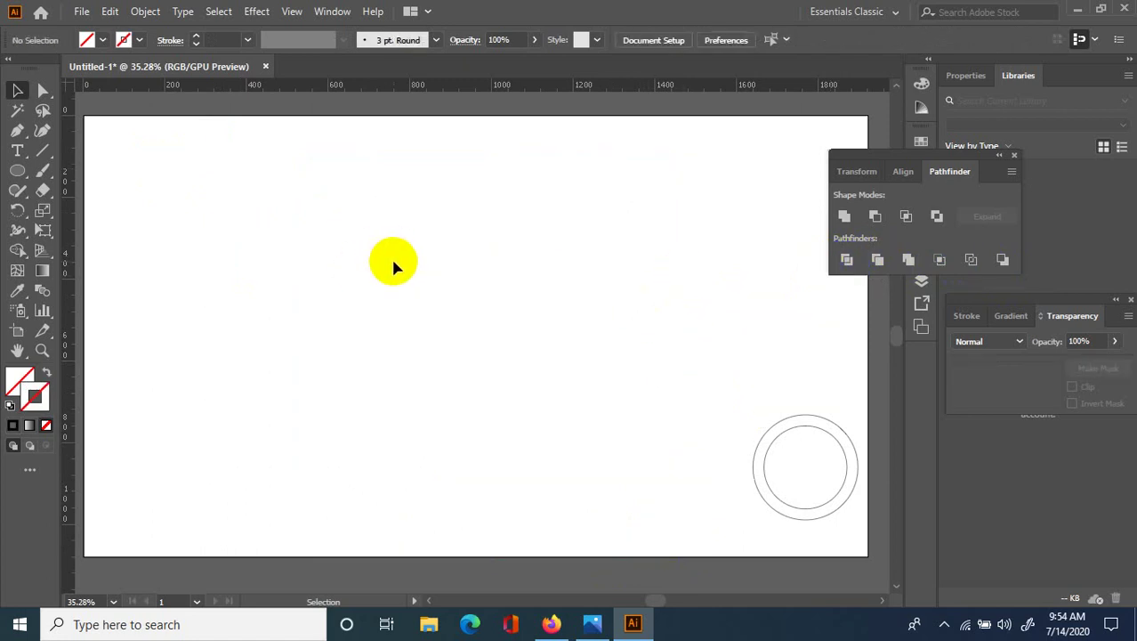
left_click(431, 291)
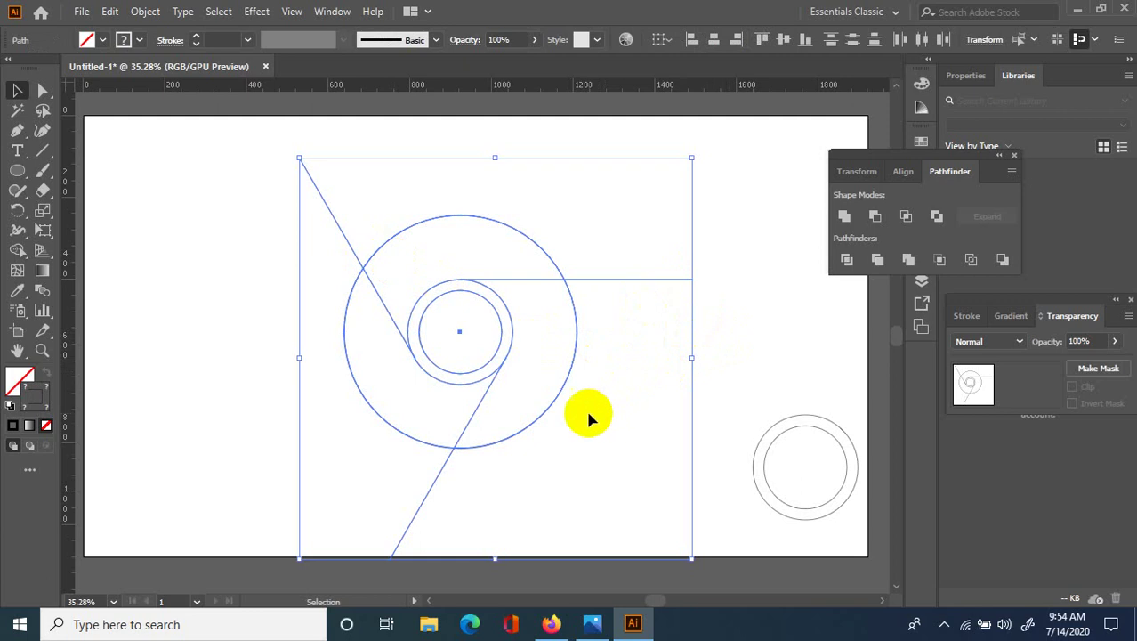
- Set the stroke colour of the selected concentric circles and three lines to #0a0101 and deselect them
left_click(36, 392)
left_click(846, 260)
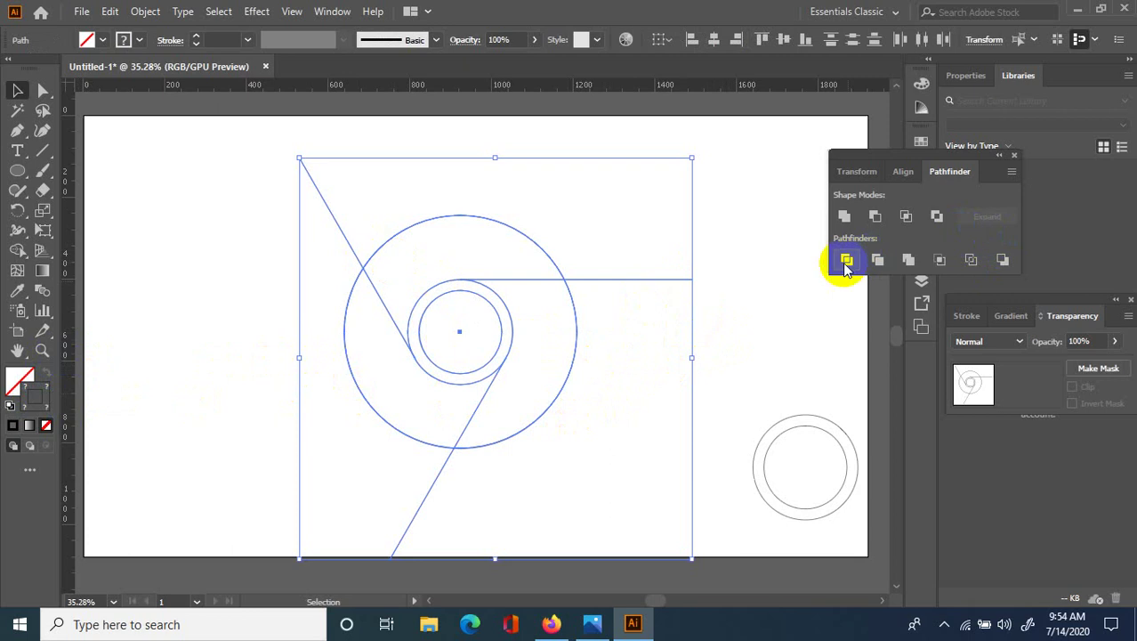
left_click(39, 405)
double_click(40, 396)
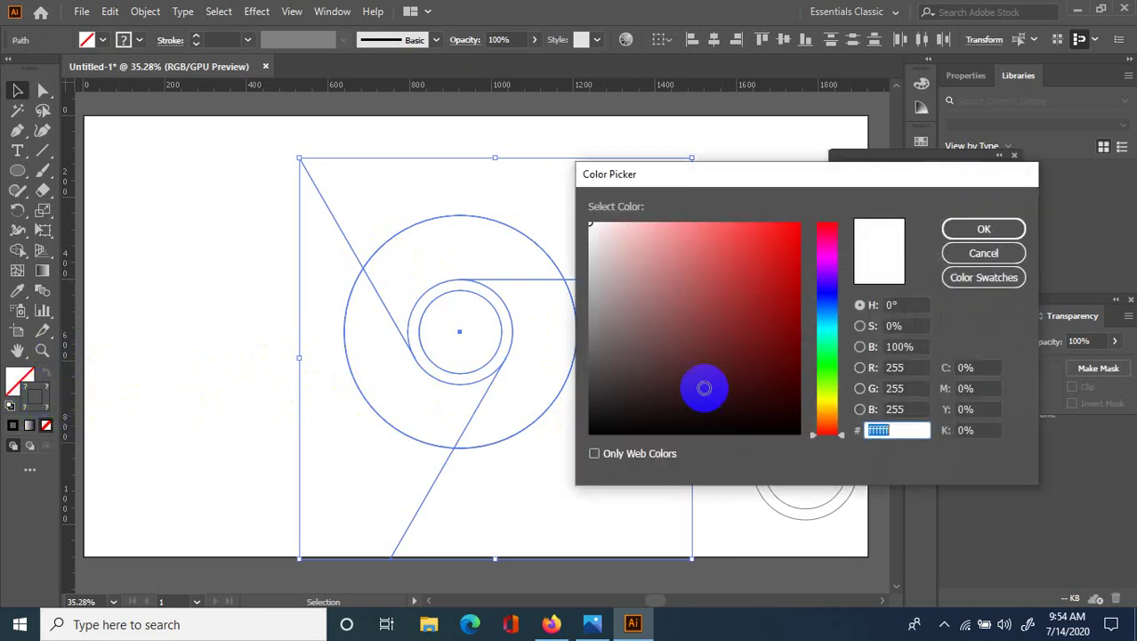
left_click(776, 424)
left_click(983, 228)
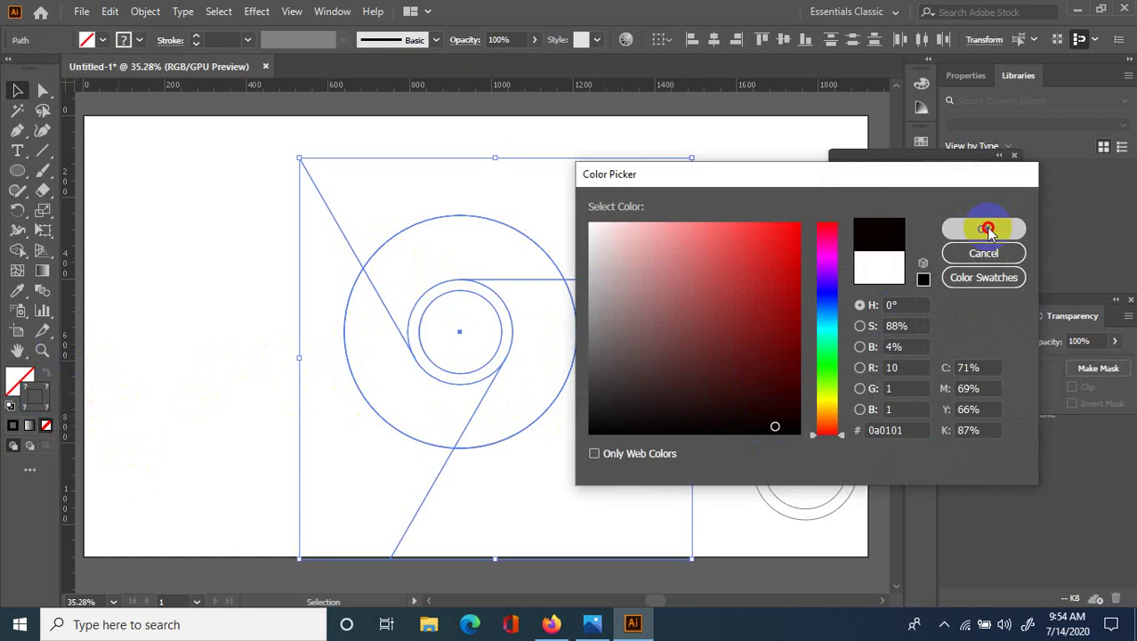
left_click(285, 362)
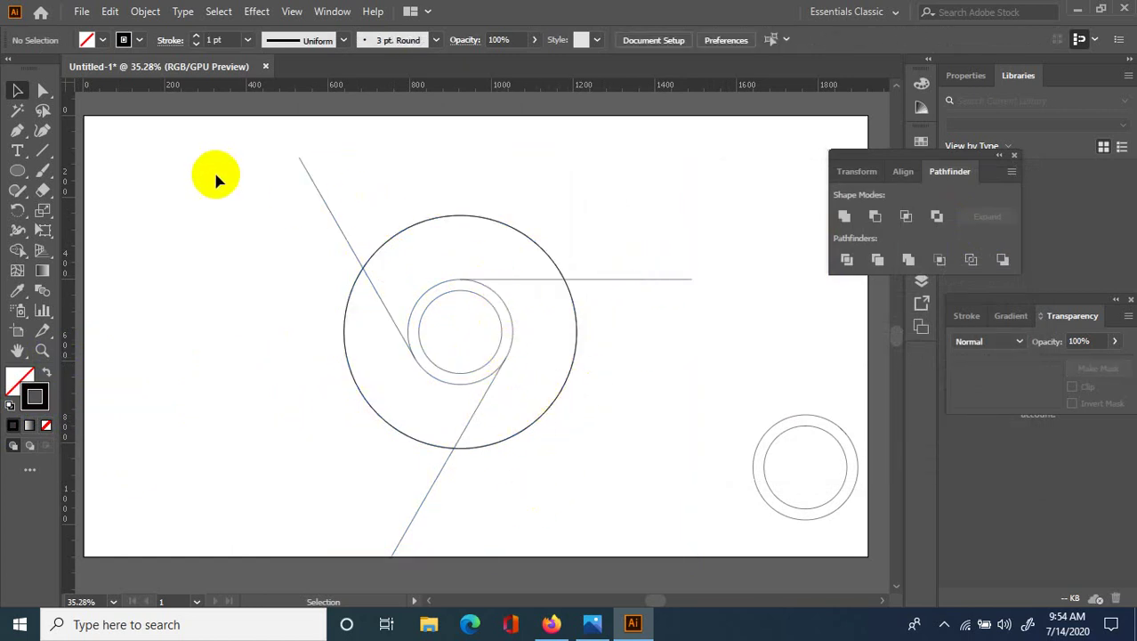
left_click_drag(246, 150, 625, 447)
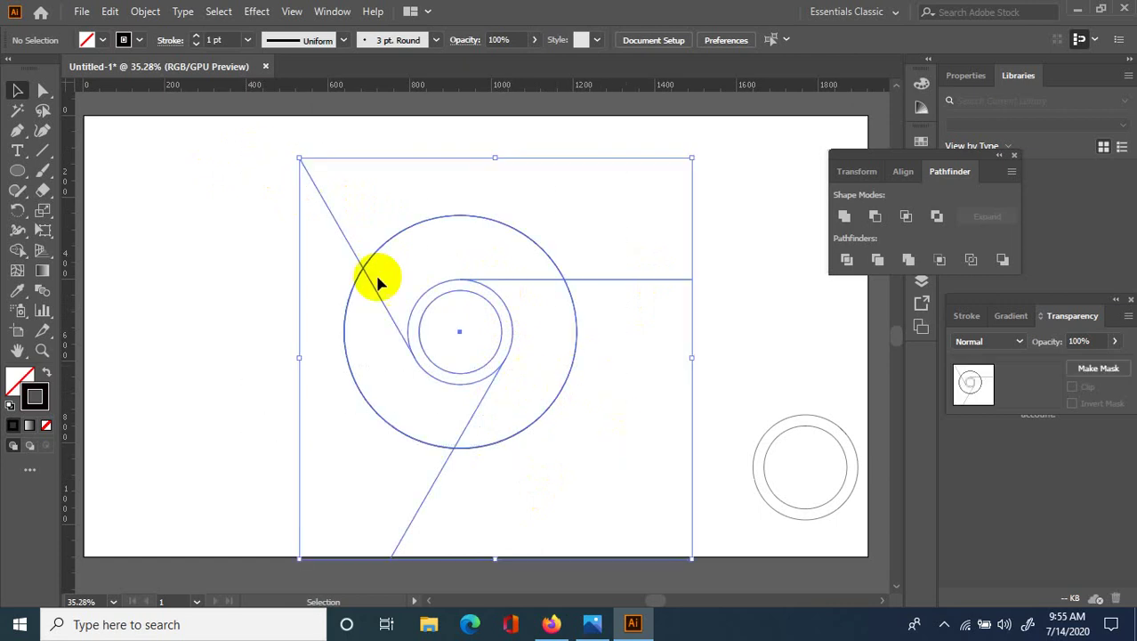
left_click(304, 233)
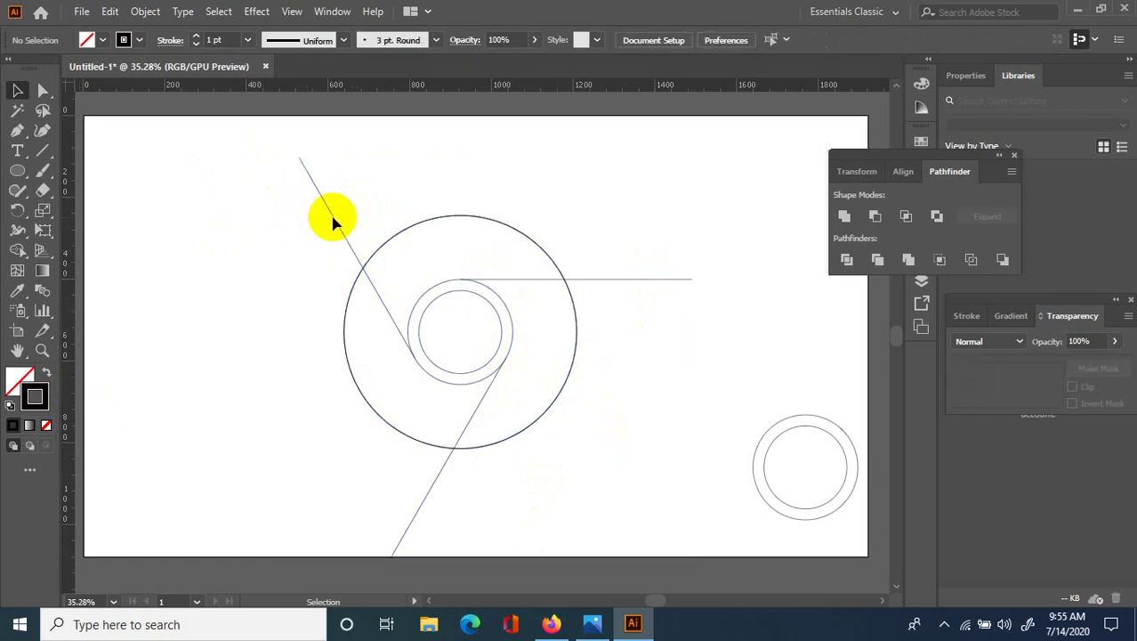
left_click(632, 266)
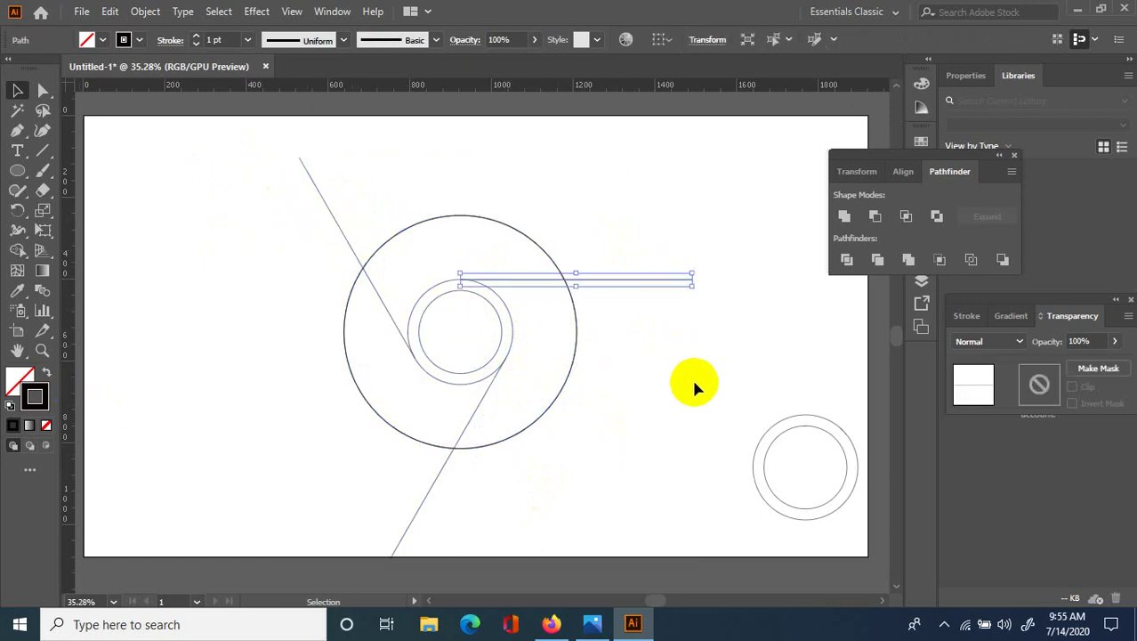
left_click(212, 325)
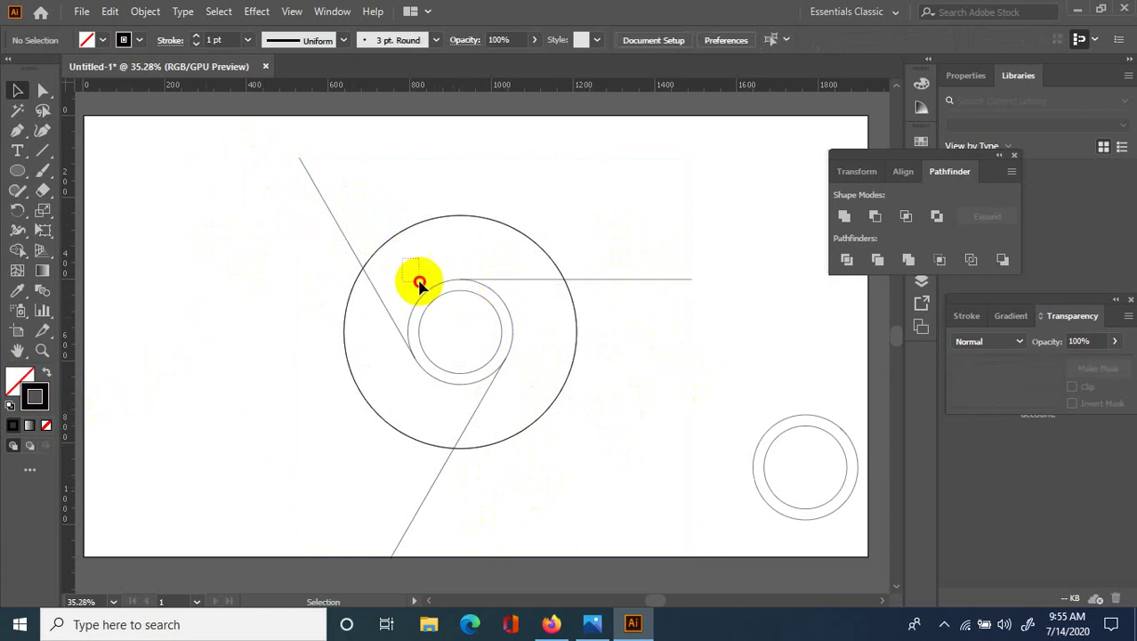
- Select the concentric circles and lines again, reapply the #0a0101 stroke colour to all of them, and deselect
left_click_drag(402, 265, 535, 379)
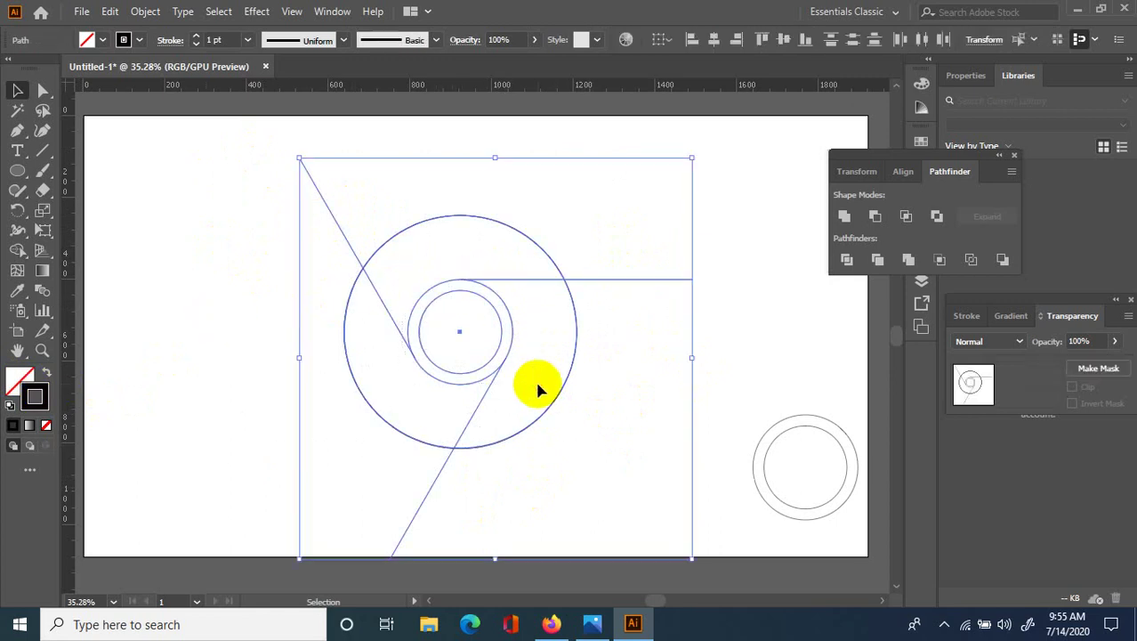
double_click(35, 396)
left_click(776, 429)
left_click(984, 229)
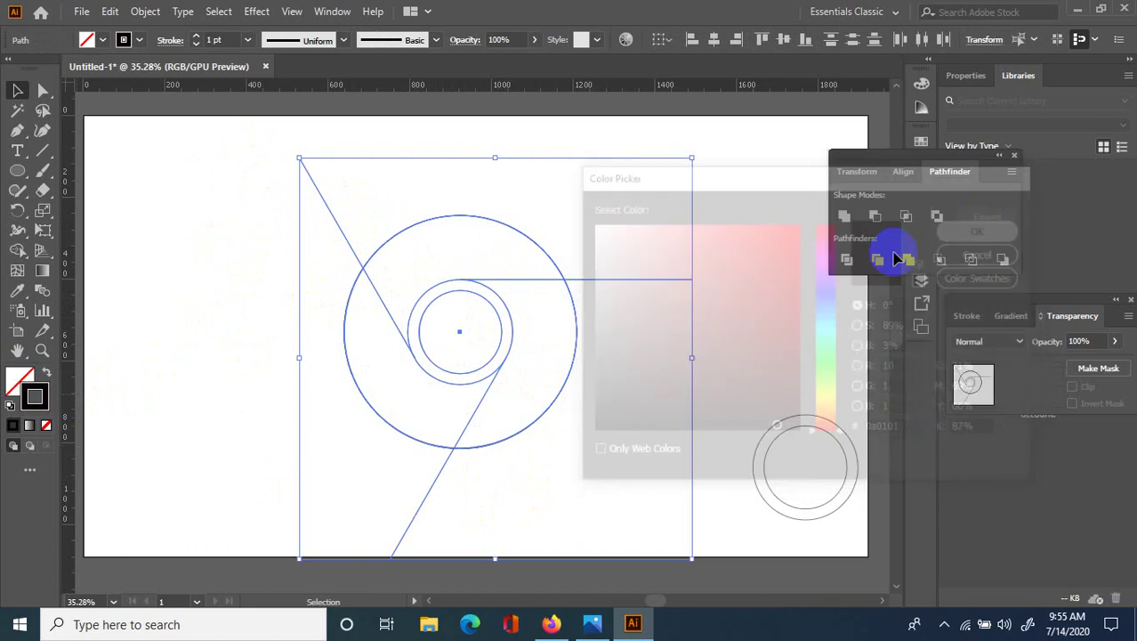
left_click(786, 287)
- Split the concentric circles and three lines into separate logo segments with Pathfinder Divide and deselect the result
mouse_move(229, 146)
left_mouse_down()
mouse_move(594, 396)
mouse_move(687, 504)
left_mouse_up()
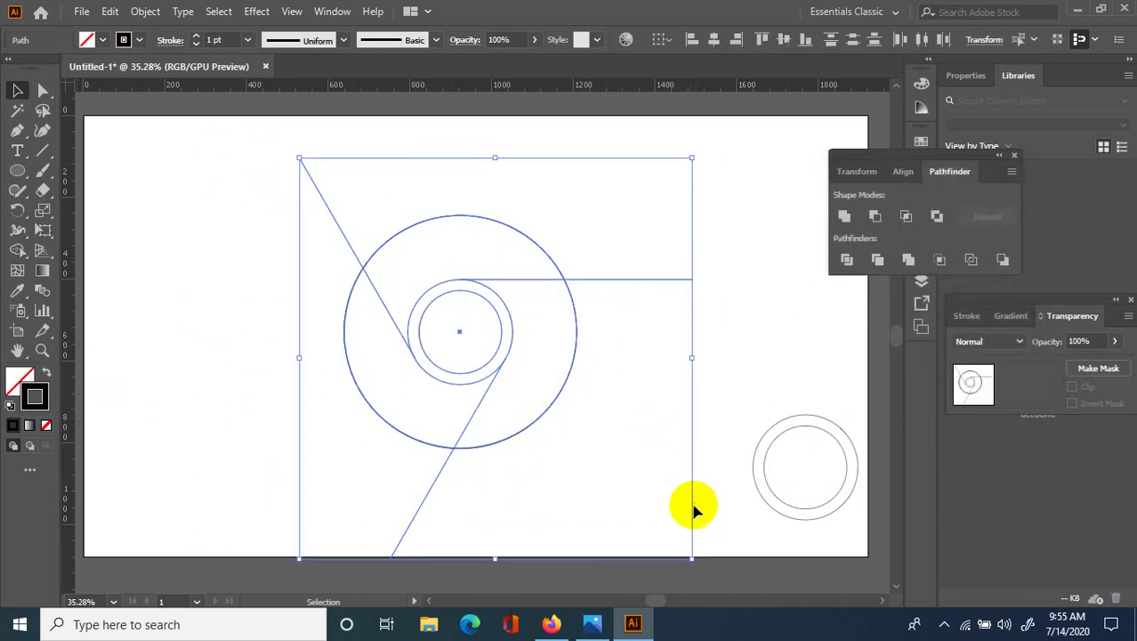
left_click(846, 261)
left_click(711, 281)
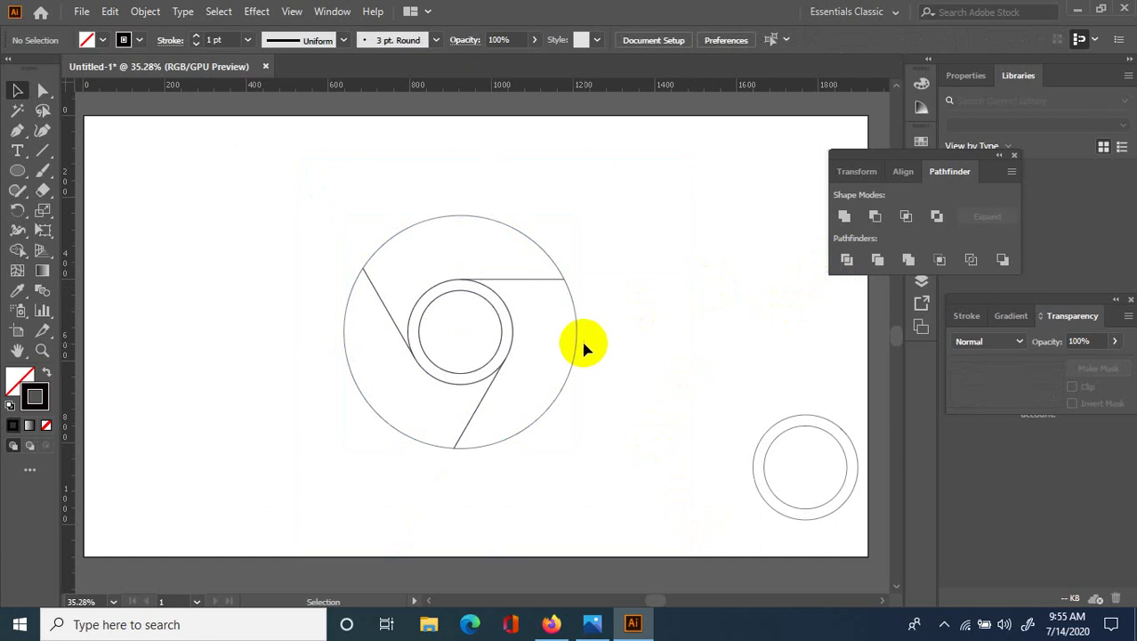
- Select the divided logo to inspect its segments, and switch to Photos to compare it with the Chrome Logo.png reference
left_click_drag(272, 191, 628, 467)
left_click(103, 379)
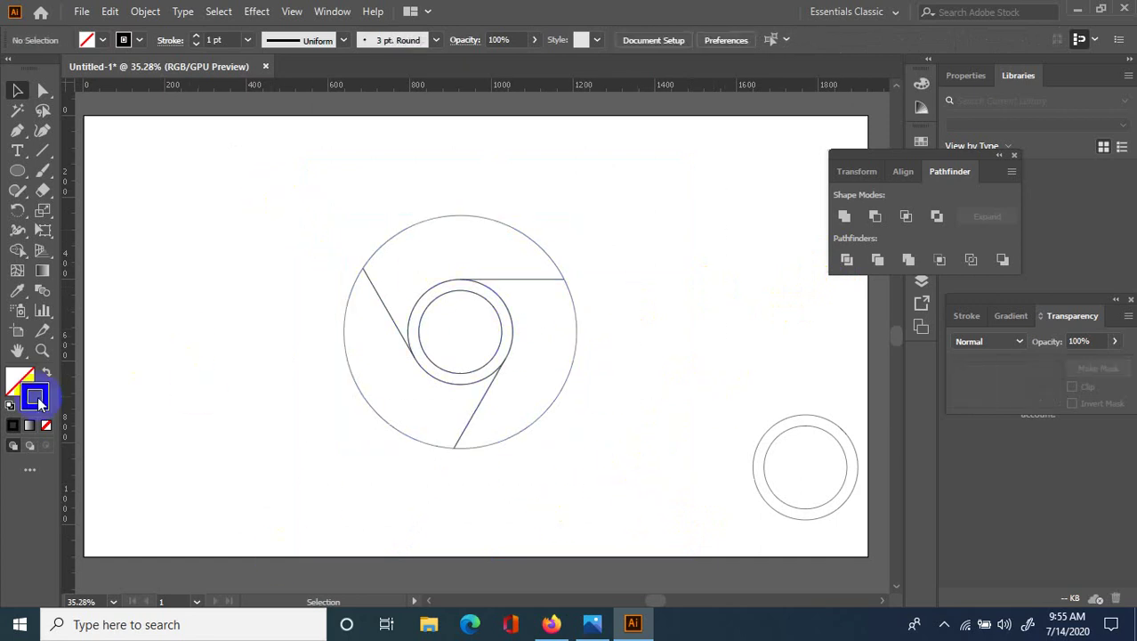
left_click_drag(261, 186, 620, 436)
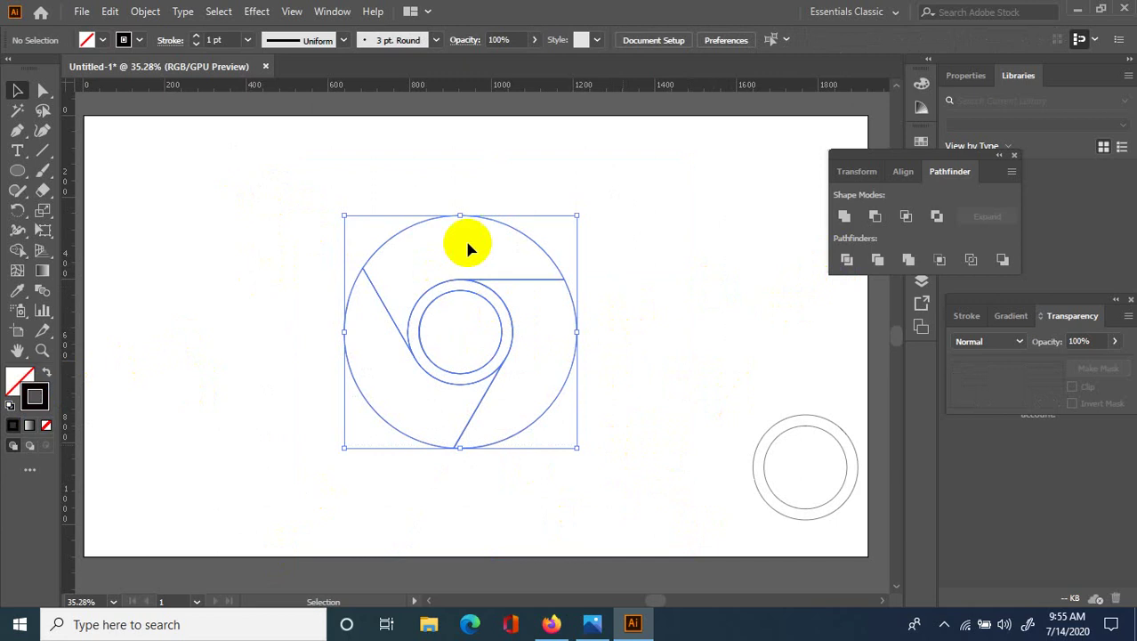
left_click_drag(310, 196, 650, 464)
left_click(592, 623)
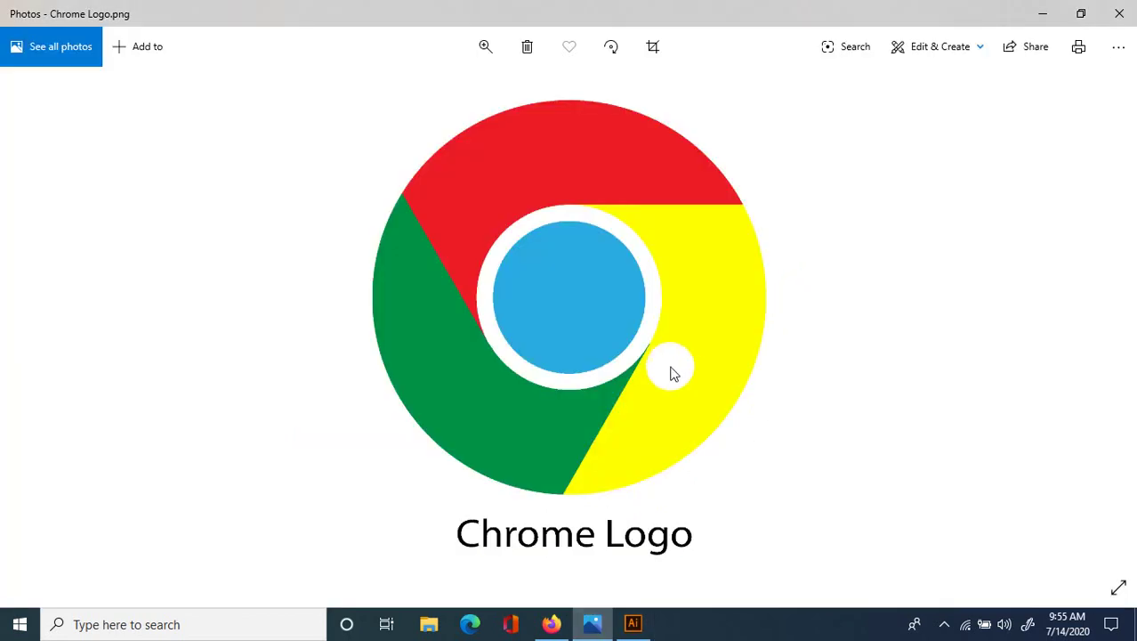
- Switch back to Illustrator, select the whole divided logo and activate the Live Paint Bucket tool
left_click(1048, 10)
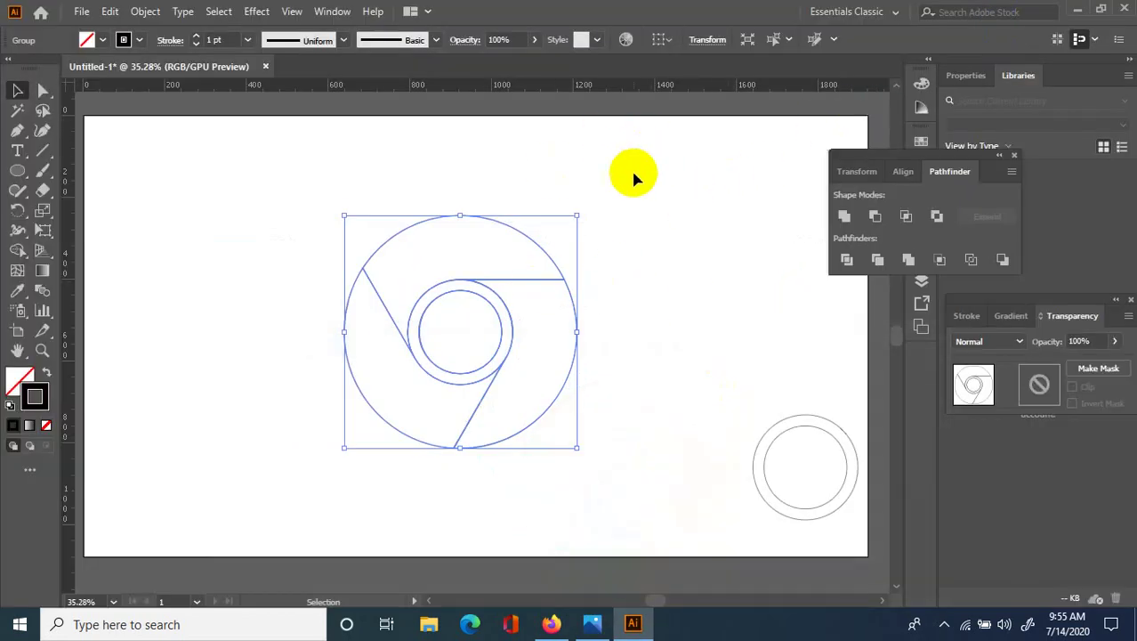
left_click(600, 224)
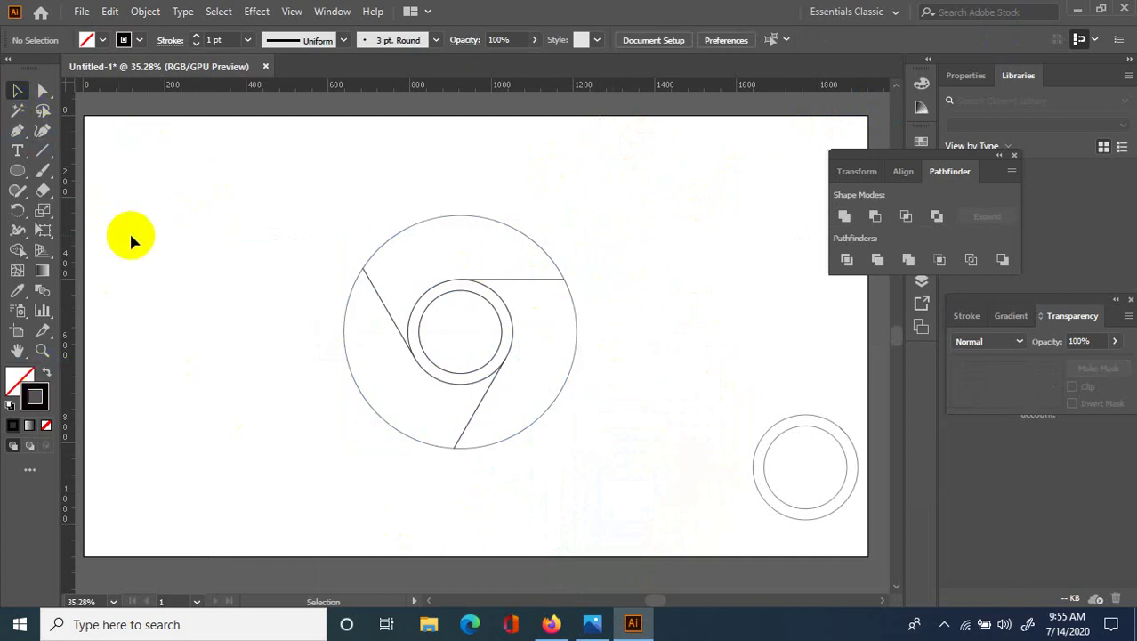
left_click_drag(267, 191, 622, 463)
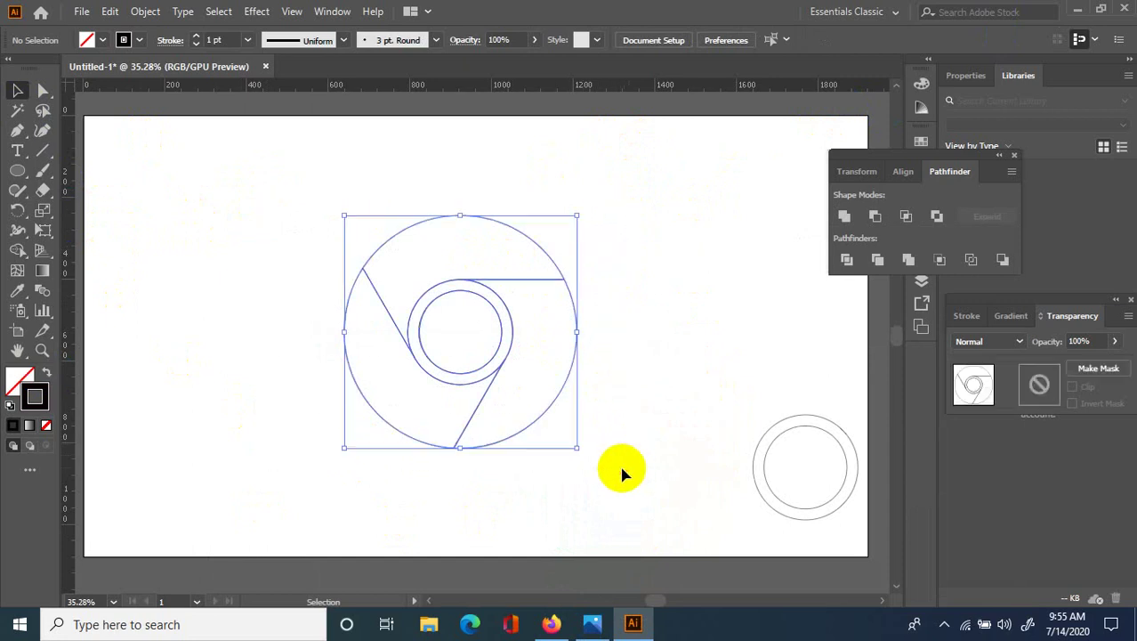
left_click(735, 360)
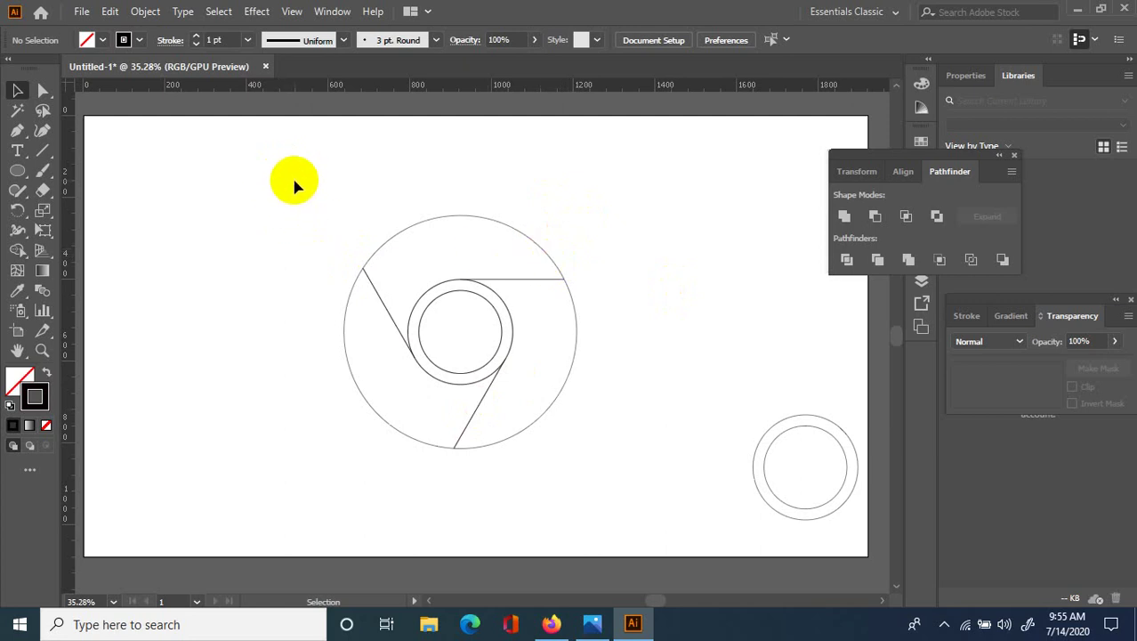
left_click_drag(294, 180, 630, 436)
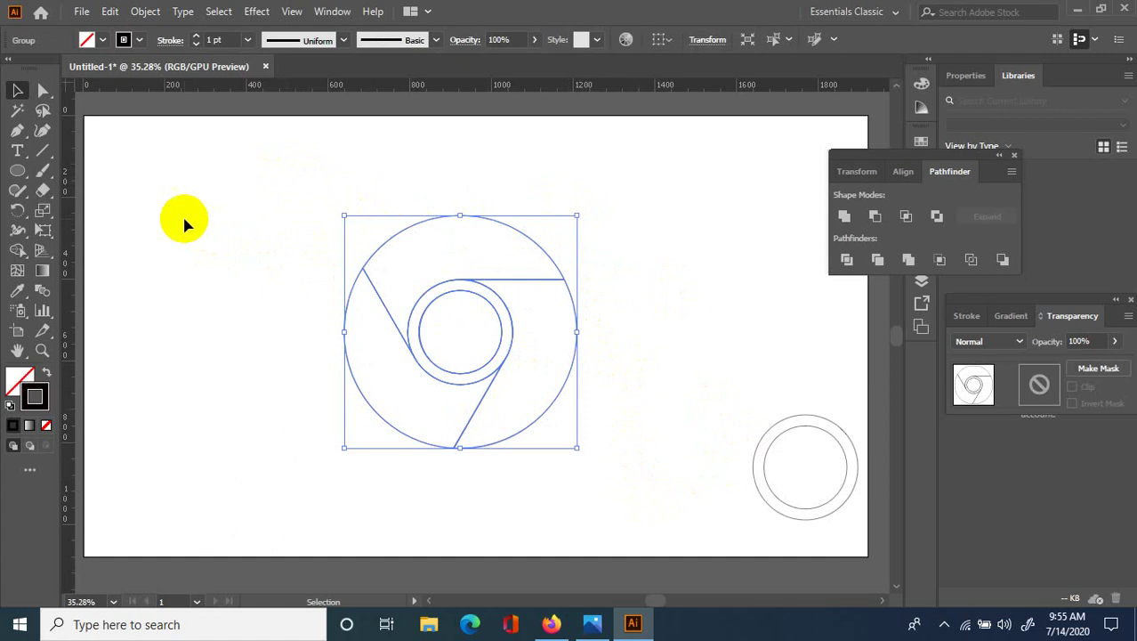
left_click(17, 251)
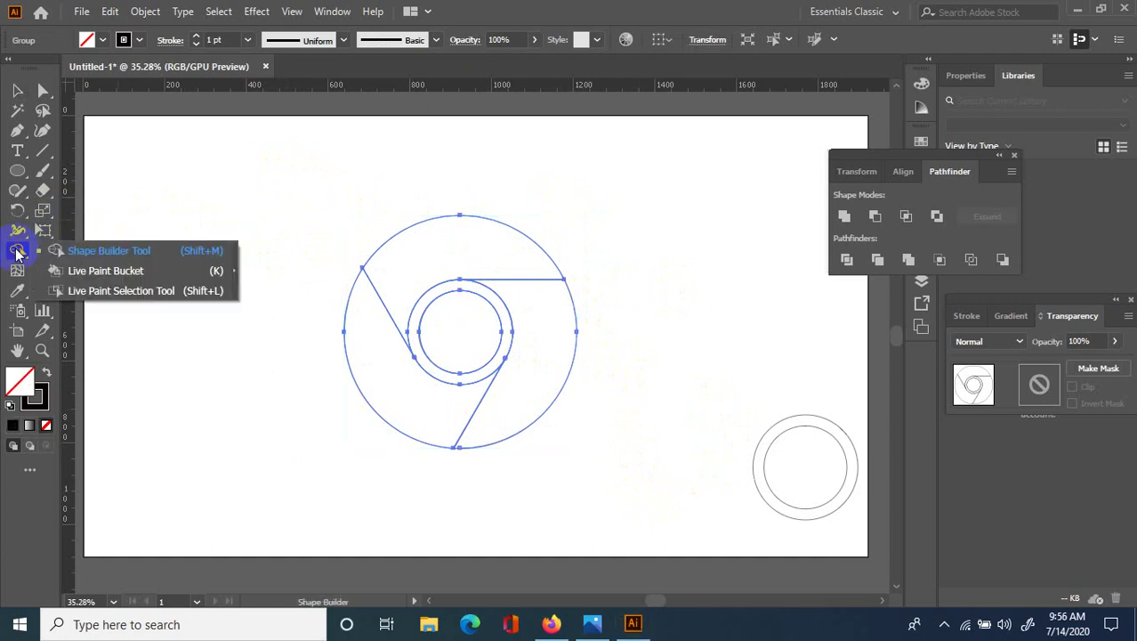
left_click(142, 274)
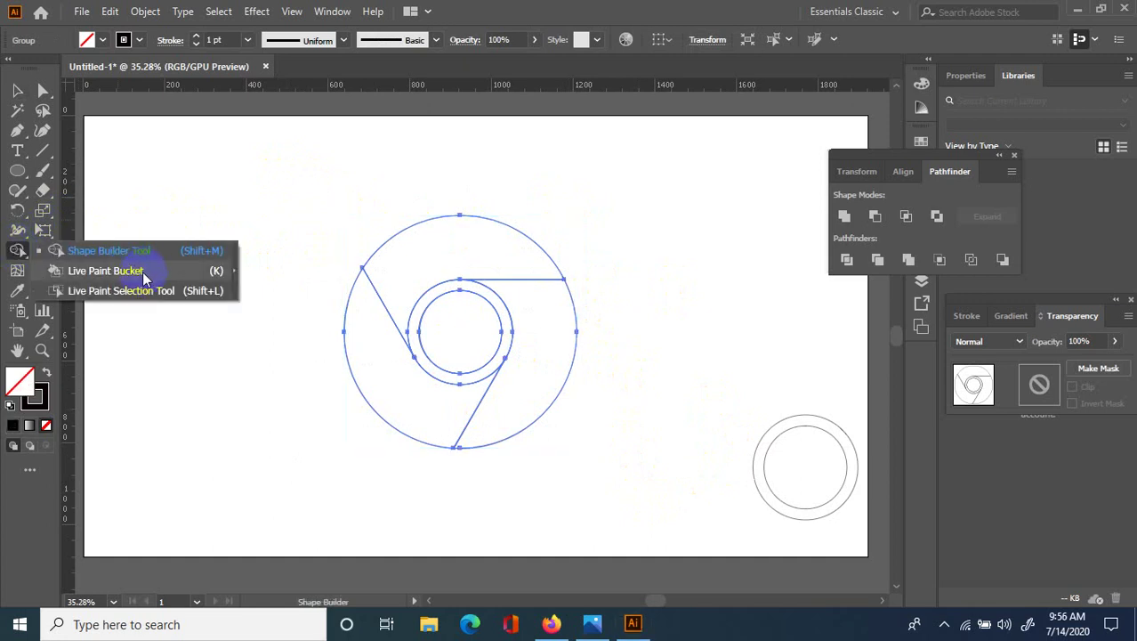
left_click(93, 270)
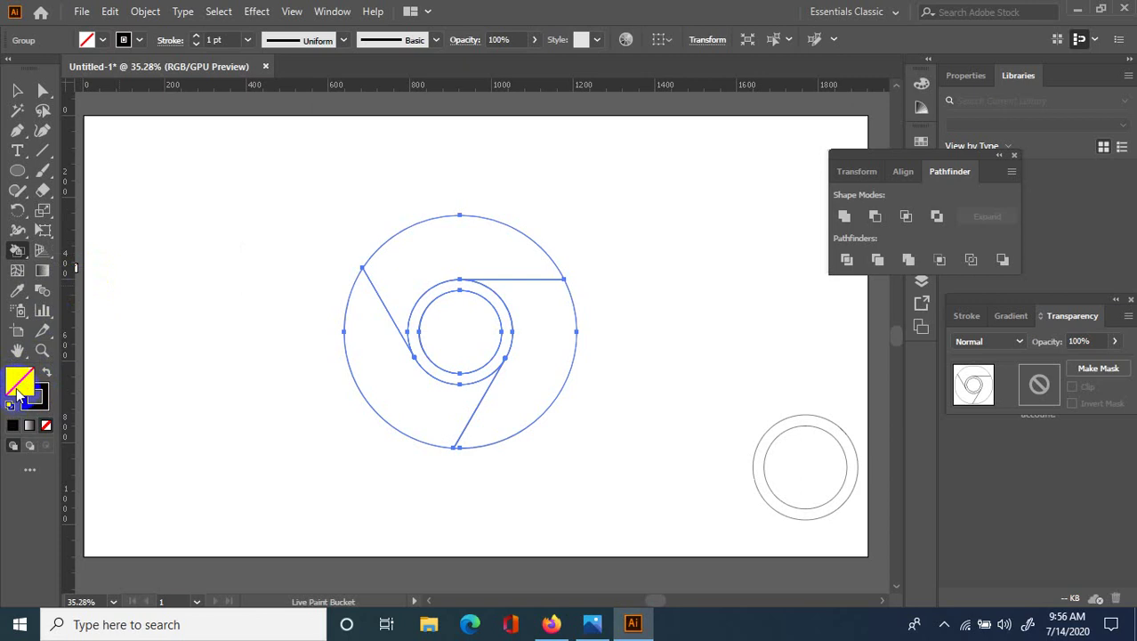
- Check the red in the Chrome Logo.png reference, set the fill colour to #e00707 and paint the logo's upper segment
left_click(34, 399)
double_click(25, 387)
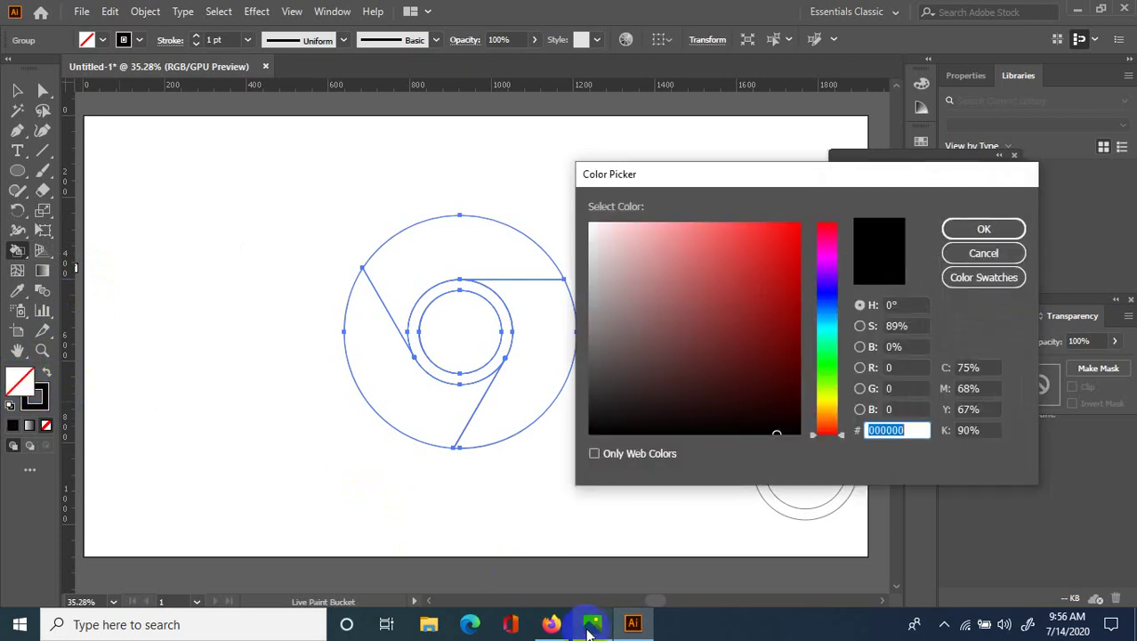
left_click(592, 624)
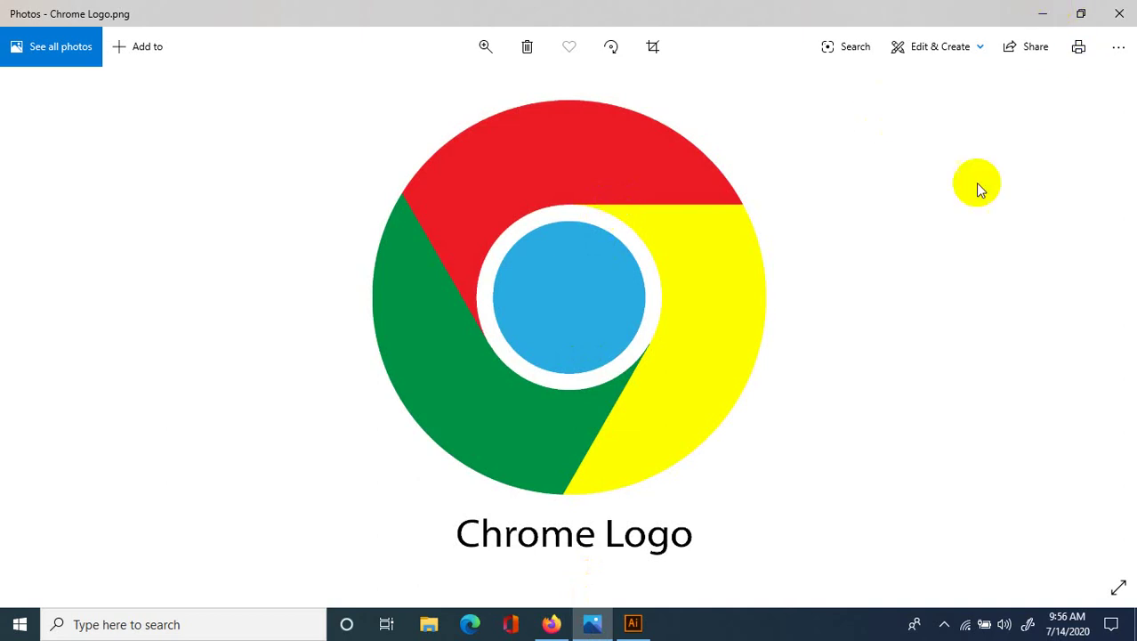
left_click(1055, 15)
left_click(793, 249)
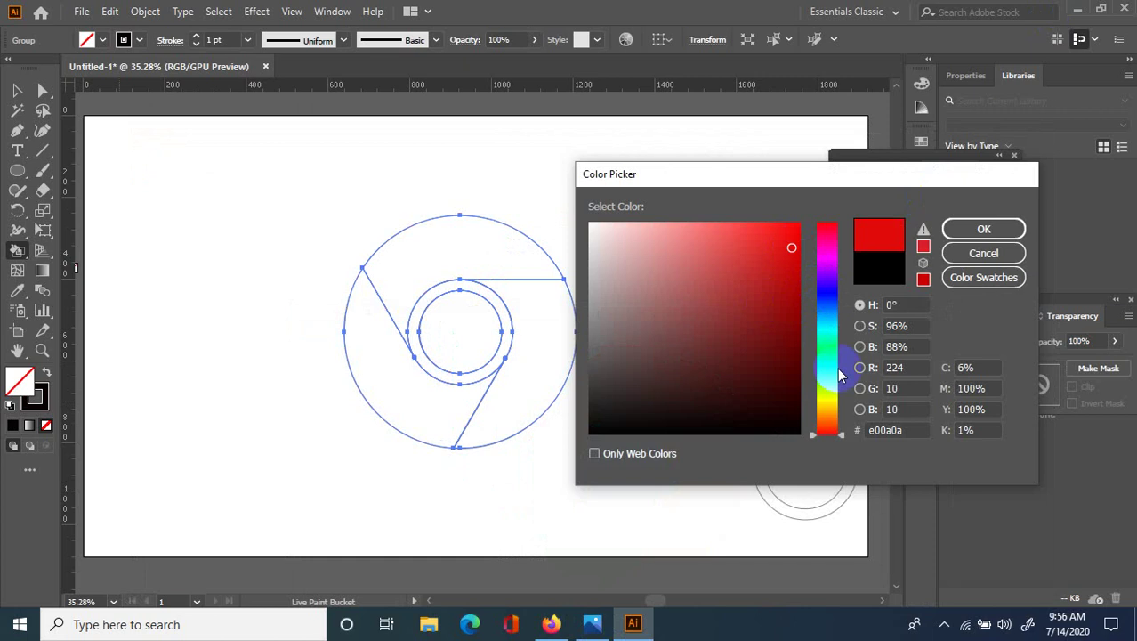
left_click(795, 229)
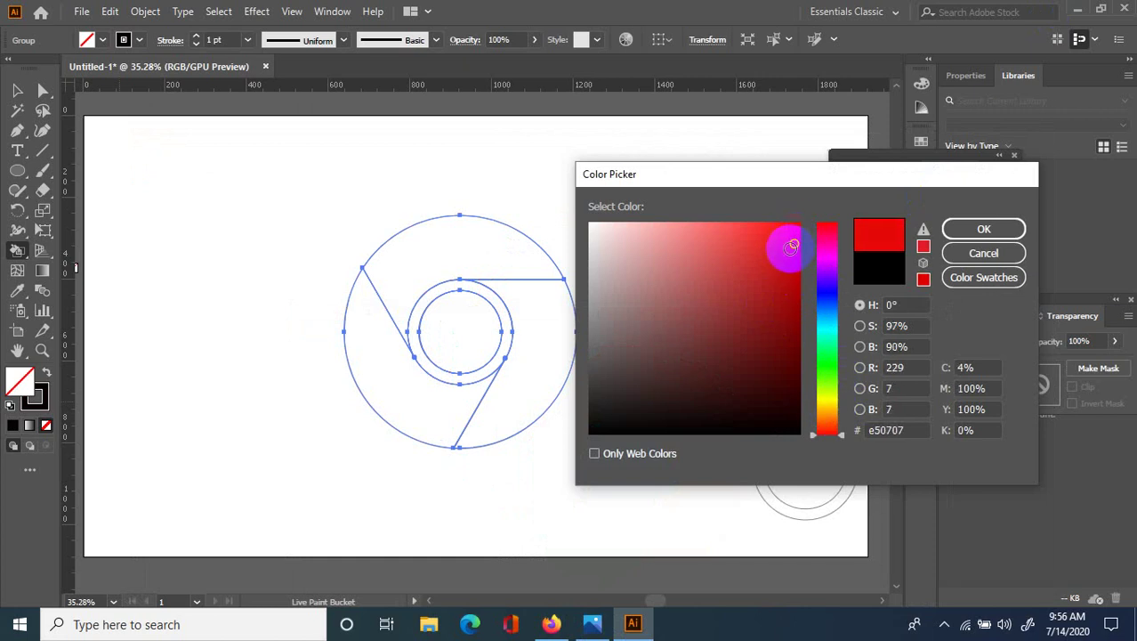
left_click_drag(792, 245, 792, 306)
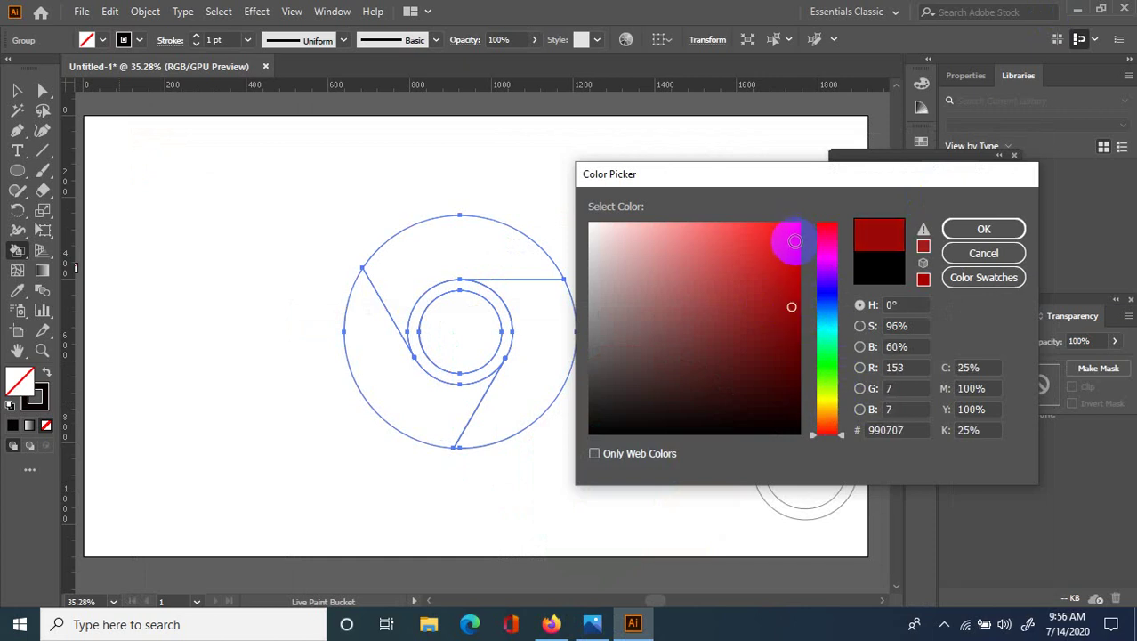
left_click(796, 239)
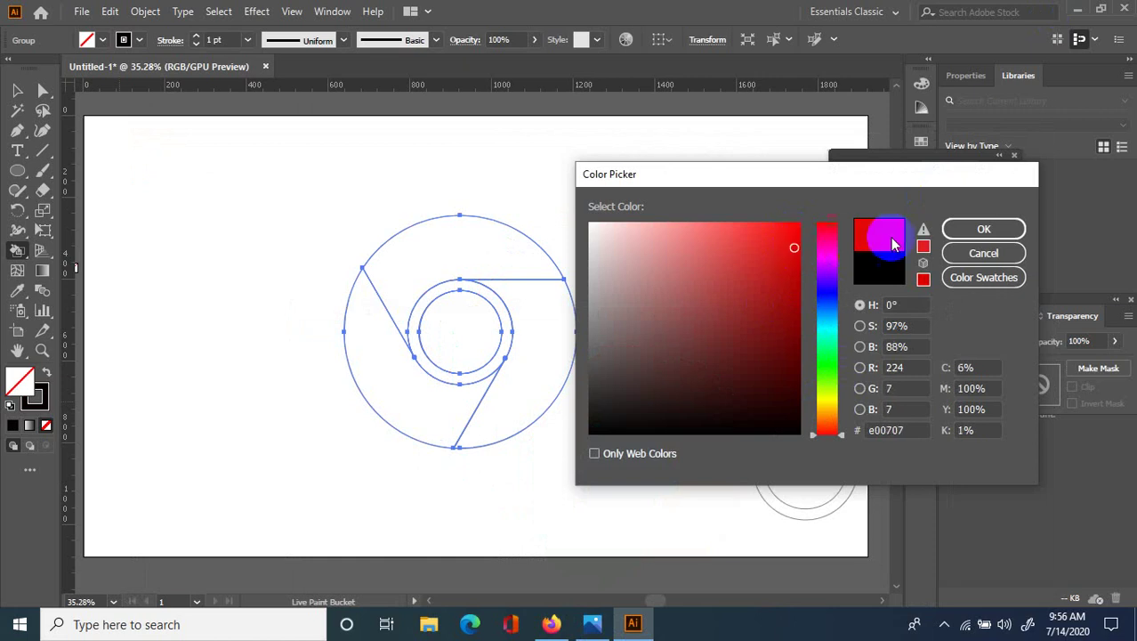
left_click(961, 231)
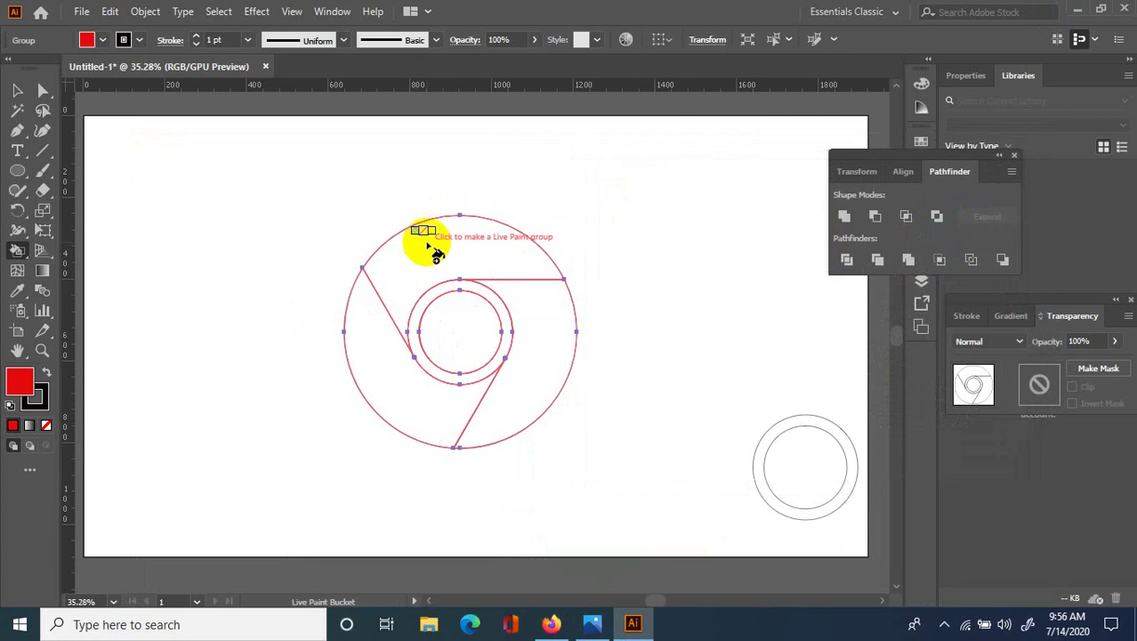
left_click(423, 241)
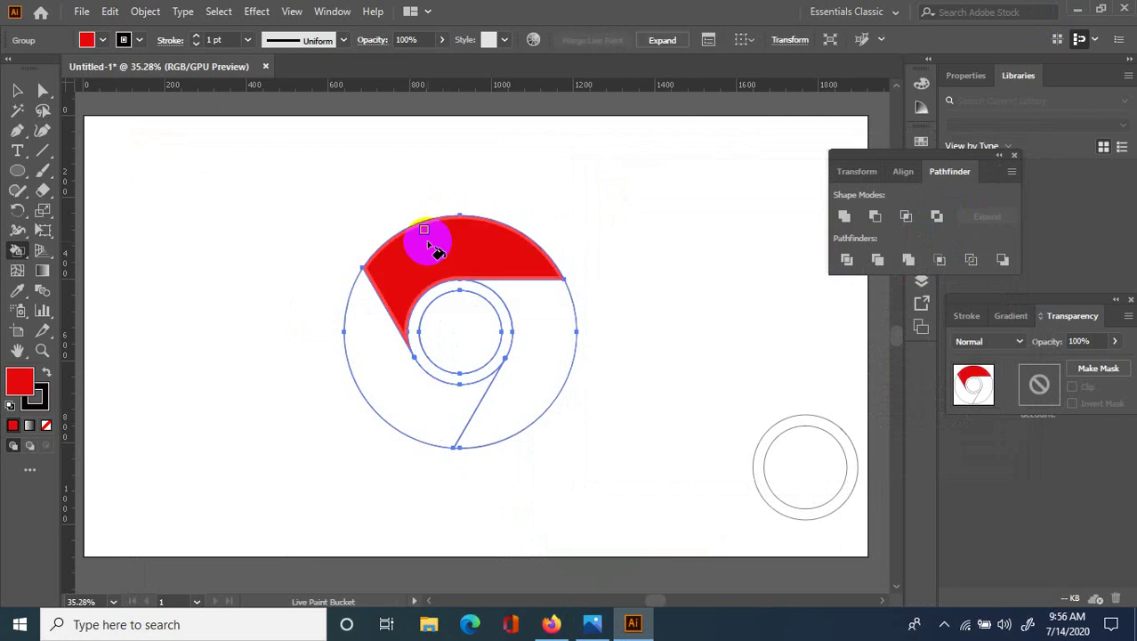
- Check the reference image again and look up the Google Chrome icon in Windows search to compare its colours
left_click(599, 625)
left_click(606, 627)
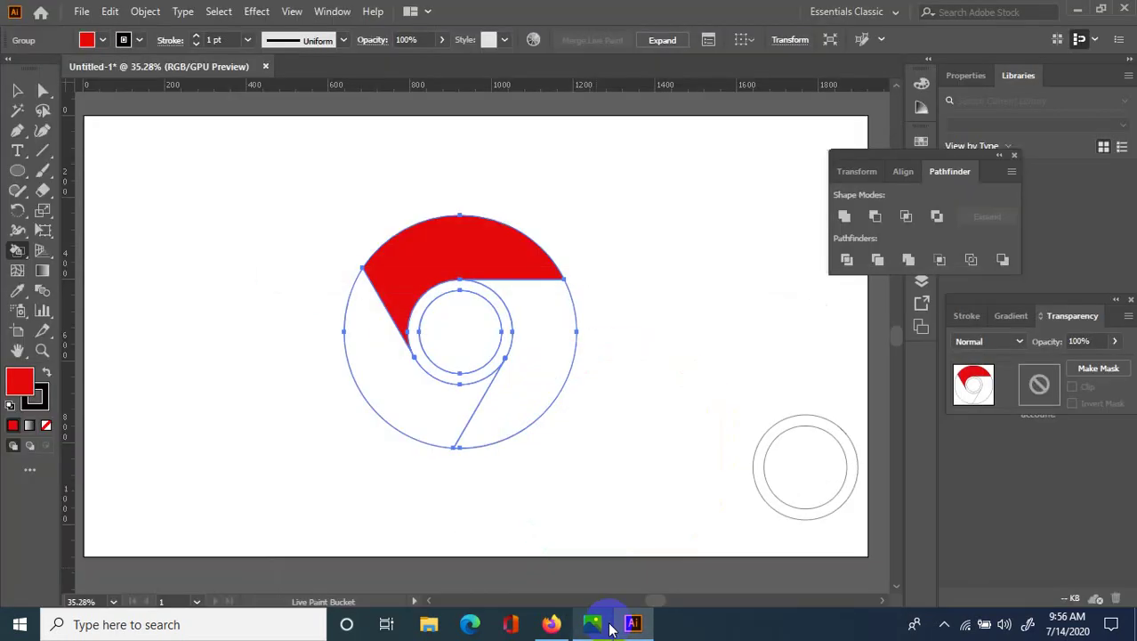
left_click(254, 624)
type("chr")
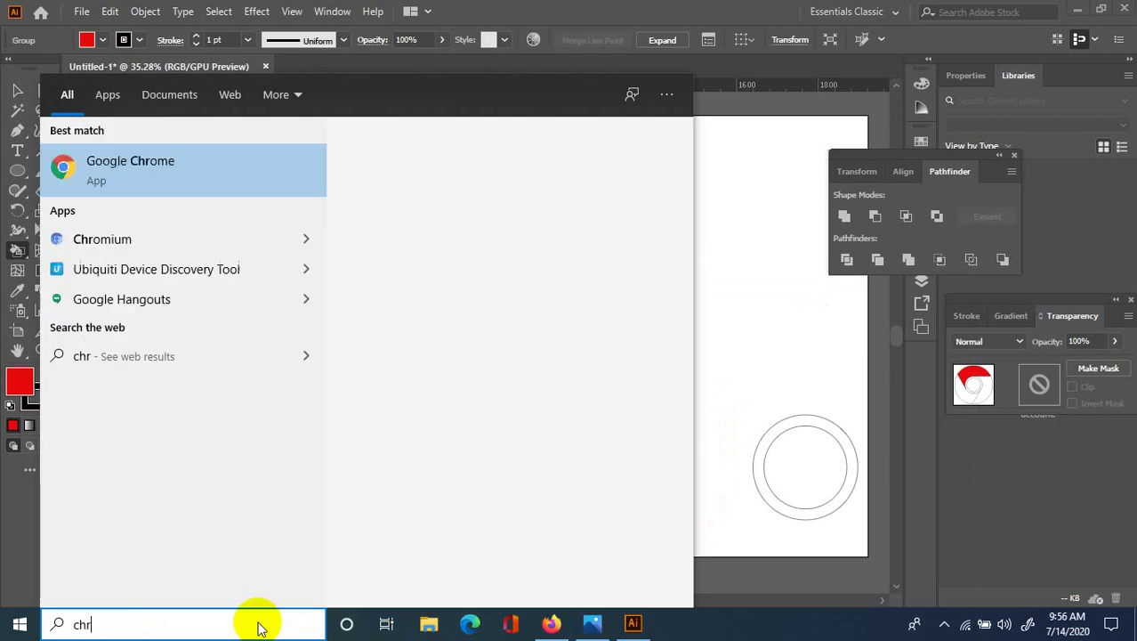
type("o")
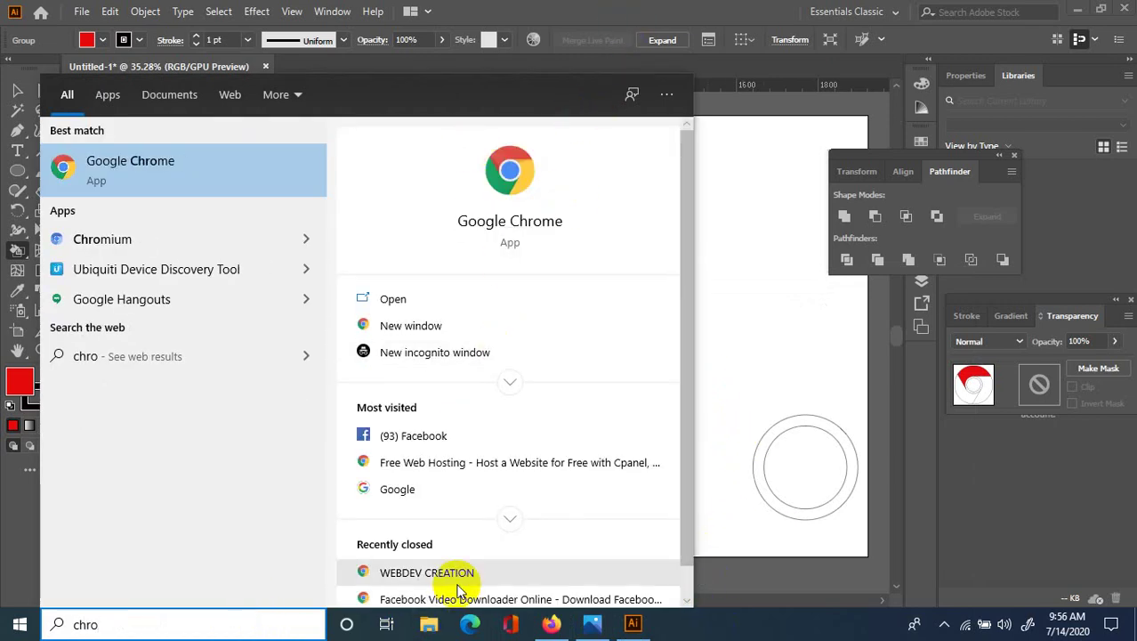
double_click(236, 622)
key("BackSpace")
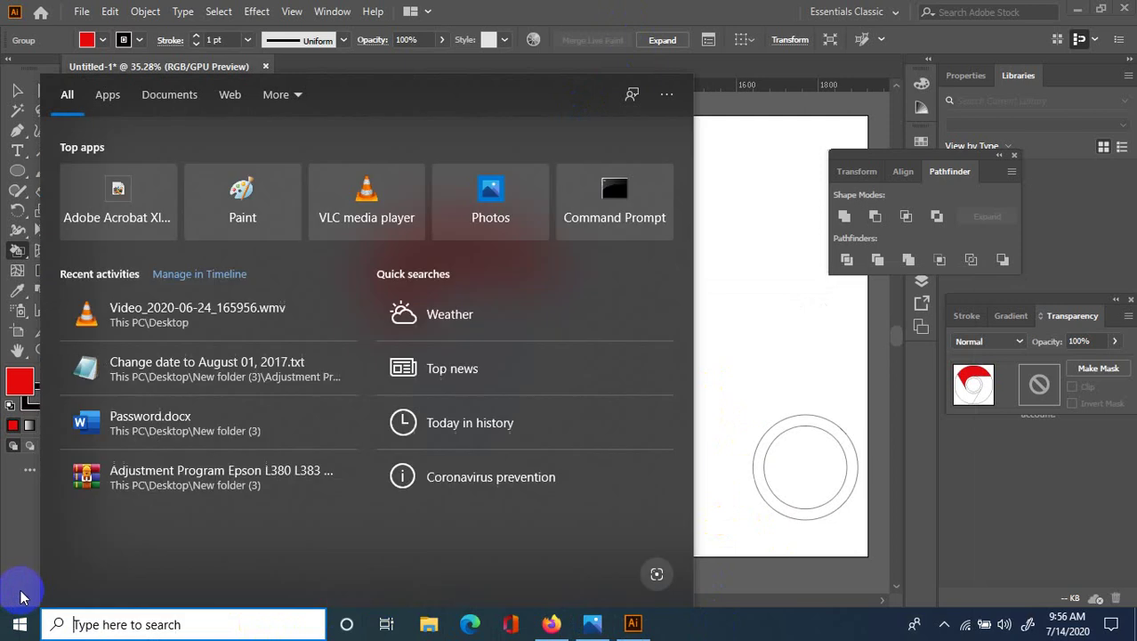
left_click(718, 18)
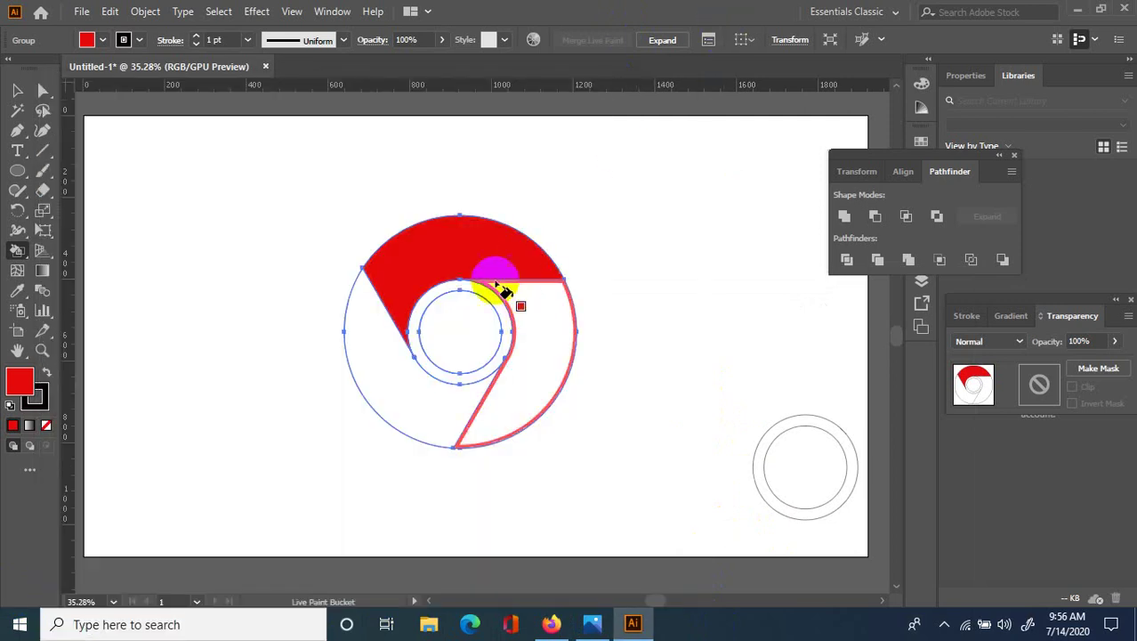
- Set the fill colour to yellow #f2eb08 and paint the logo's right segment with the Live Paint Bucket
left_click(25, 381)
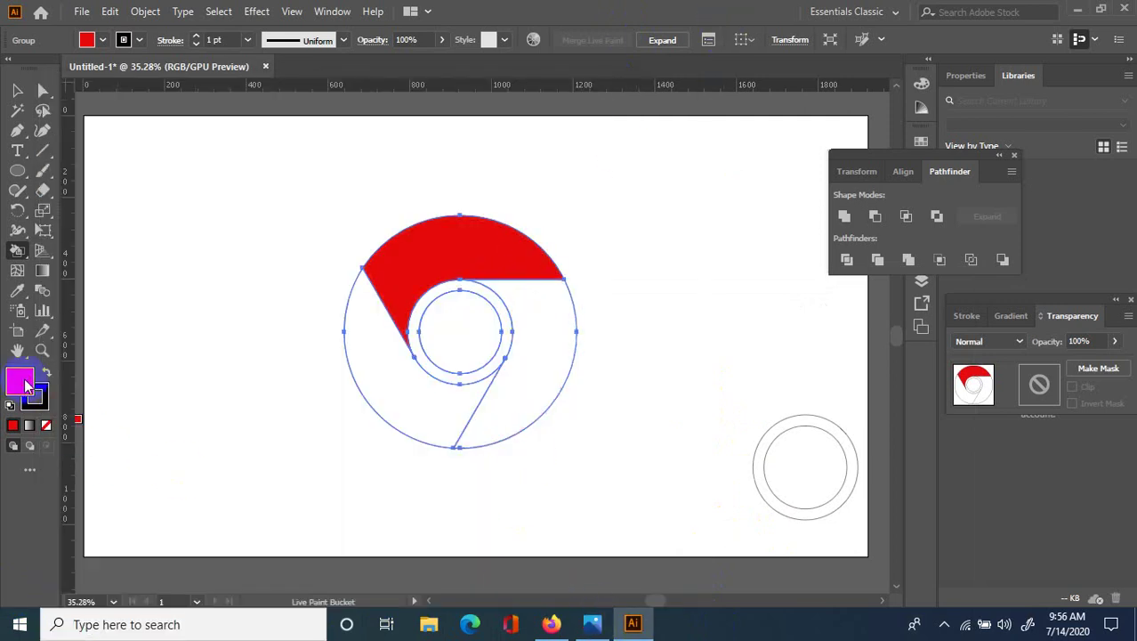
left_click(831, 403)
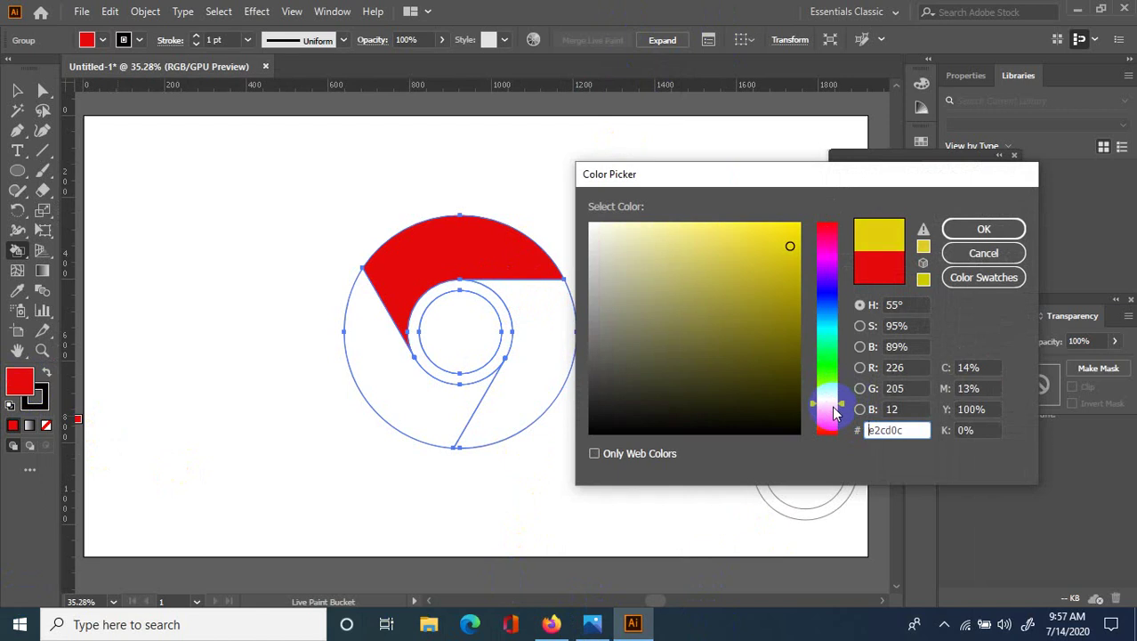
left_click(835, 410)
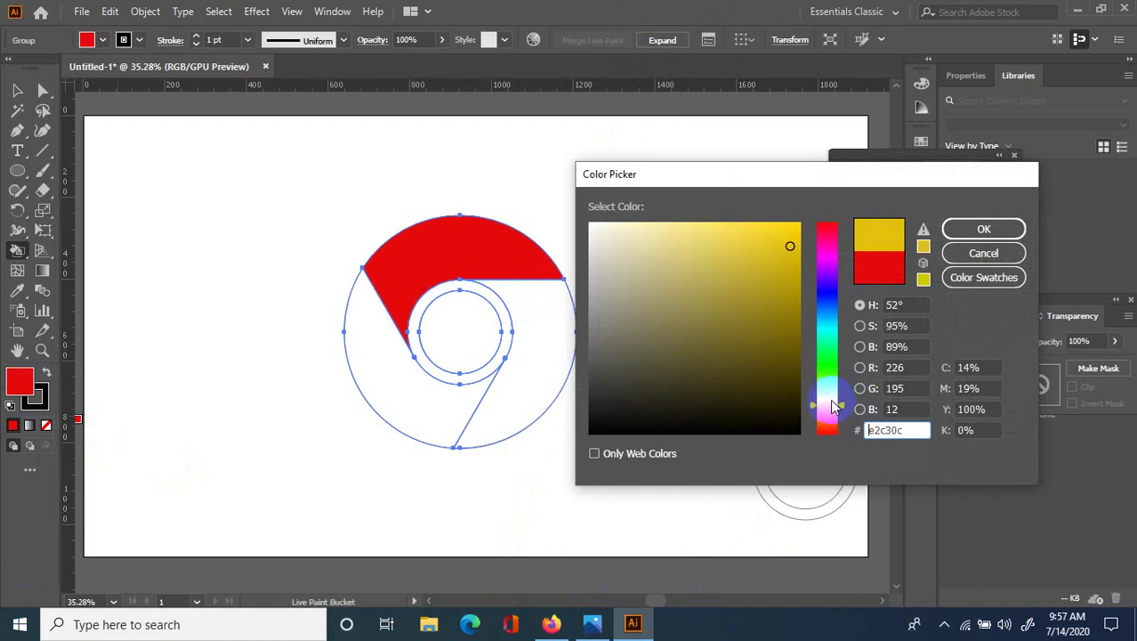
left_click_drag(835, 407, 828, 401)
left_click(794, 231)
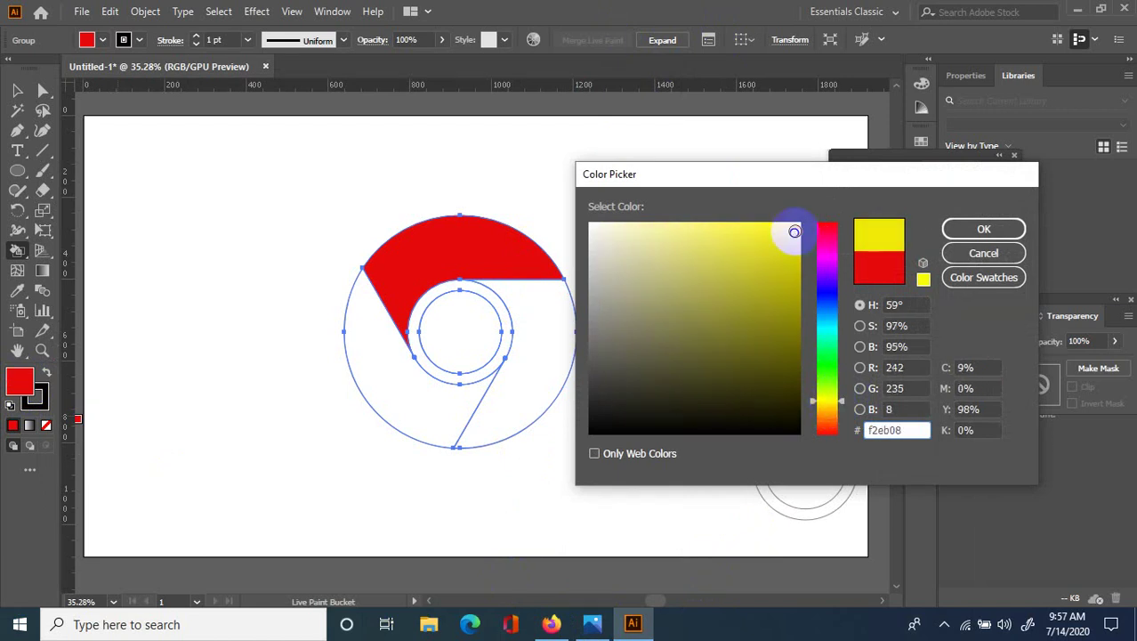
left_click(970, 228)
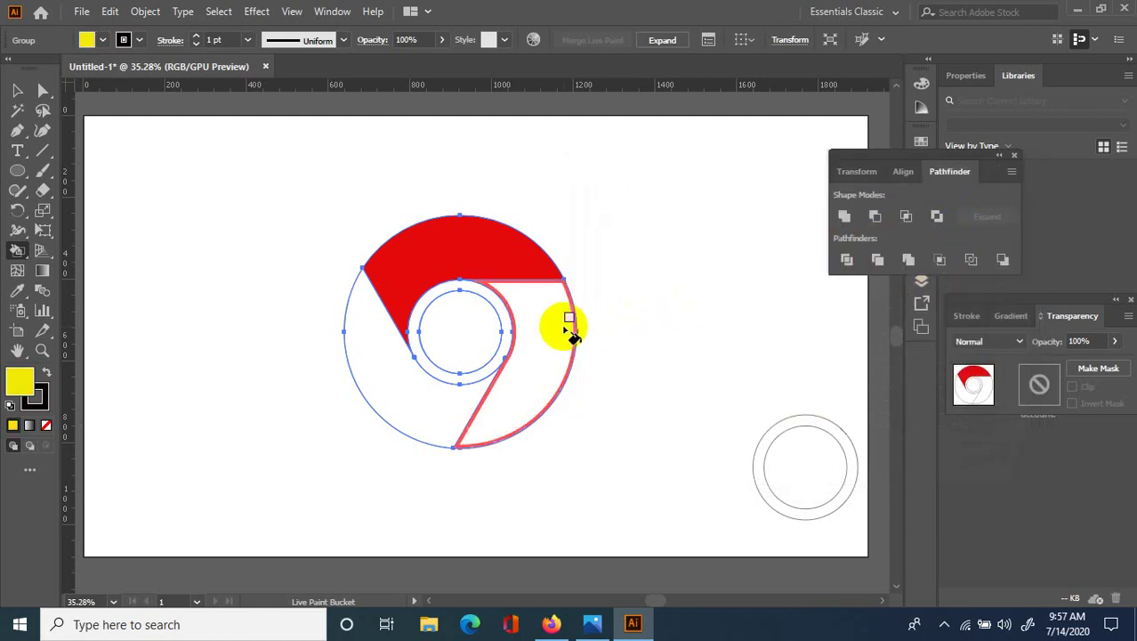
left_click(568, 326)
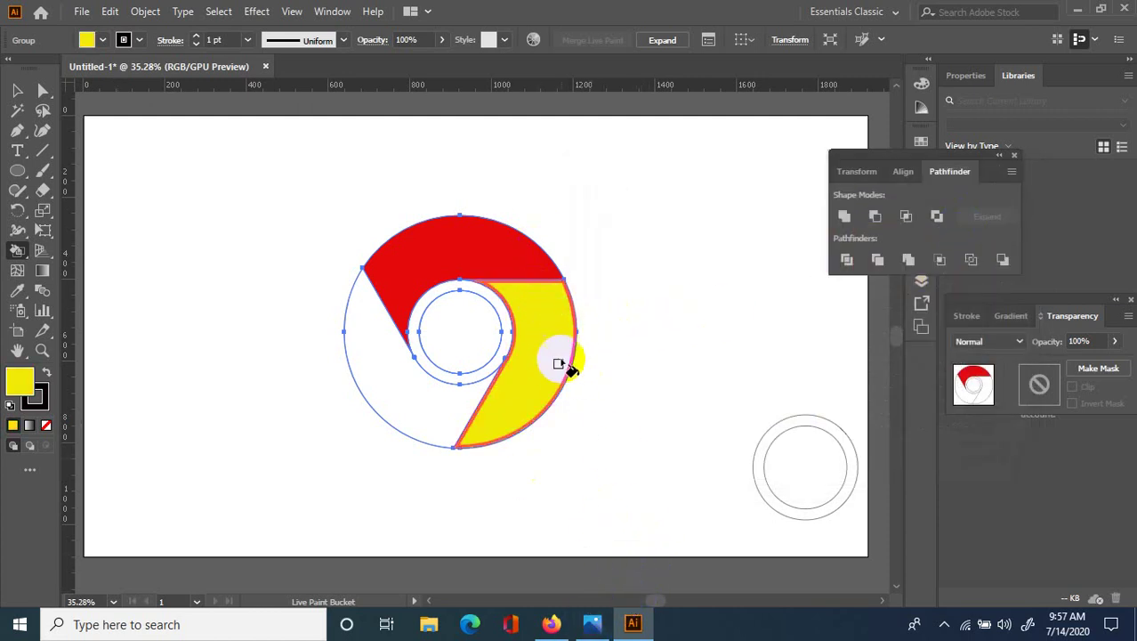
- Check the Google Chrome icon in Windows search, set the fill colour to green #06b20a and paint the logo's lower-left segment
left_click(595, 626)
left_click(595, 626)
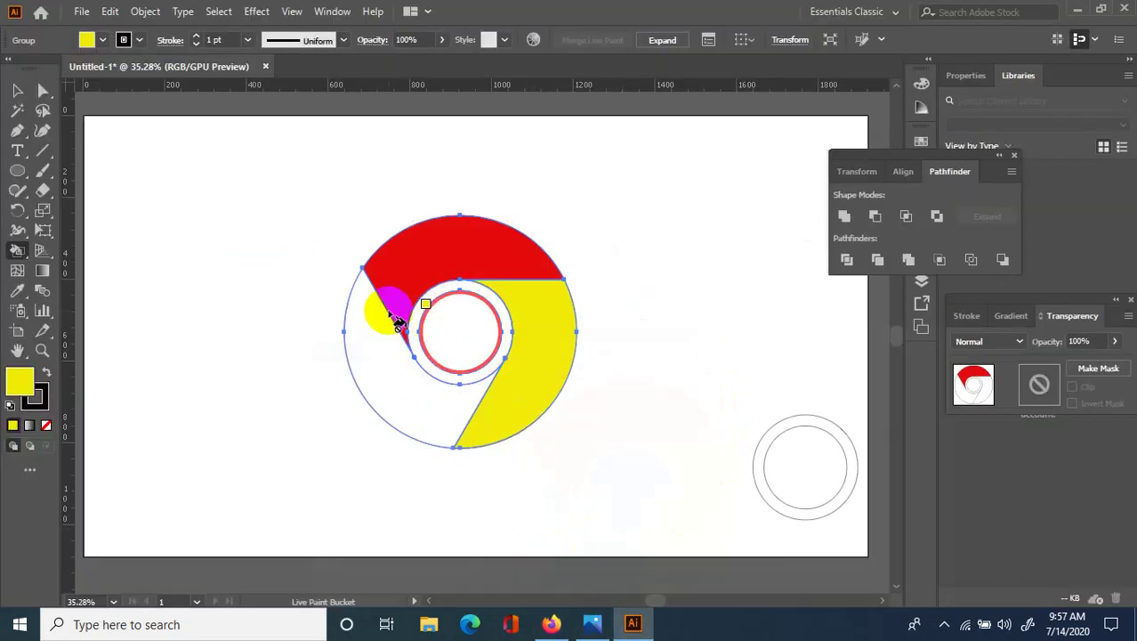
double_click(21, 384)
left_click(147, 623)
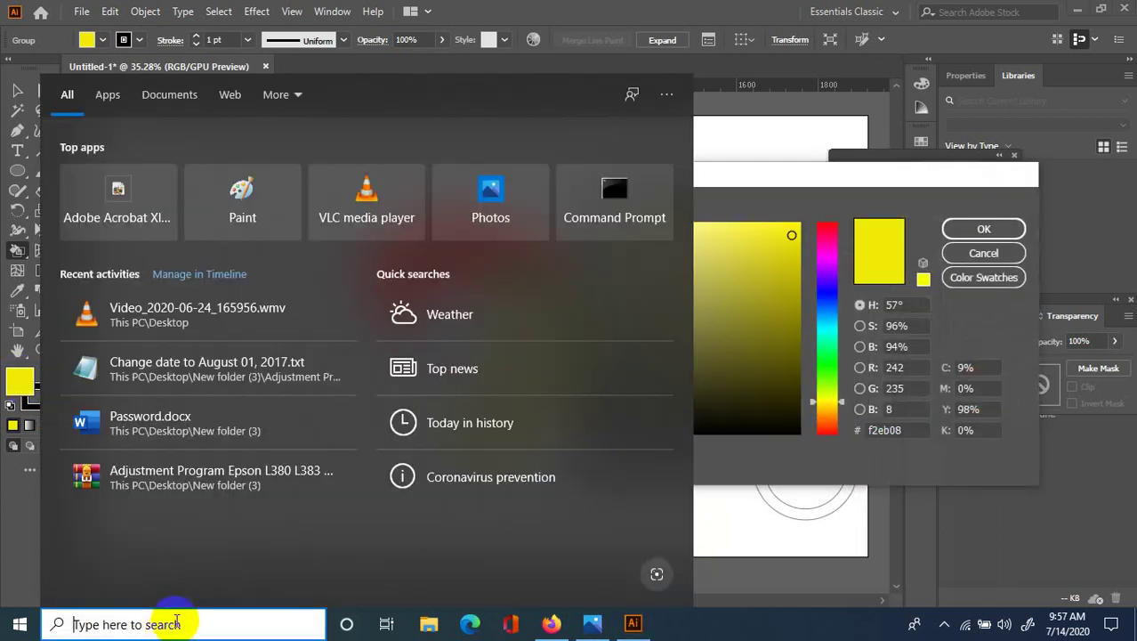
type("chr")
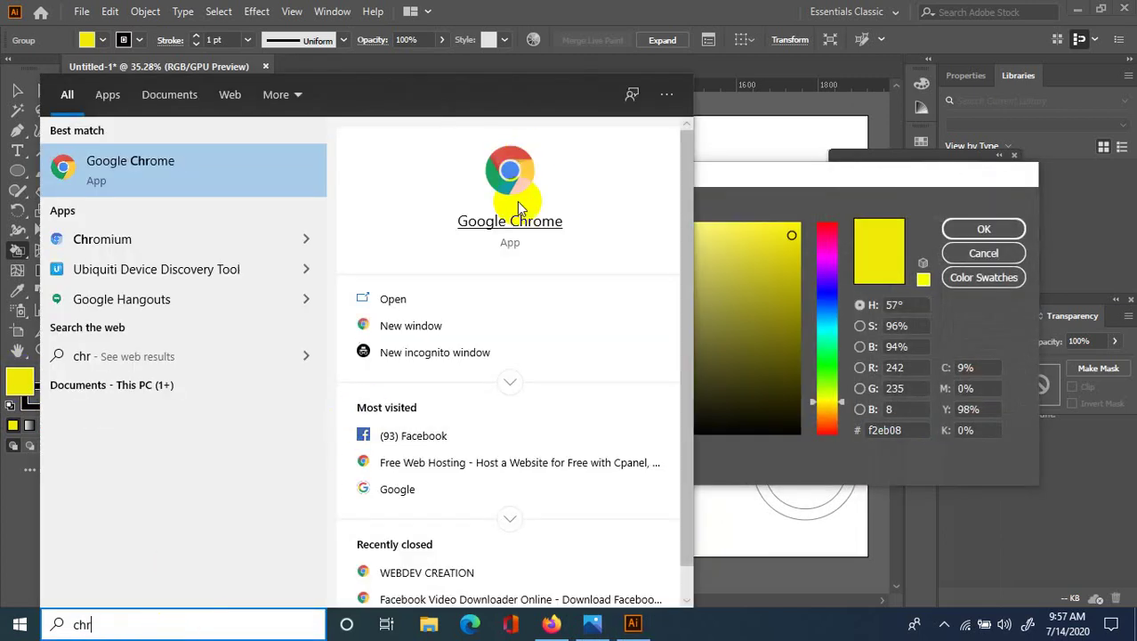
left_click(764, 181)
left_click(827, 365)
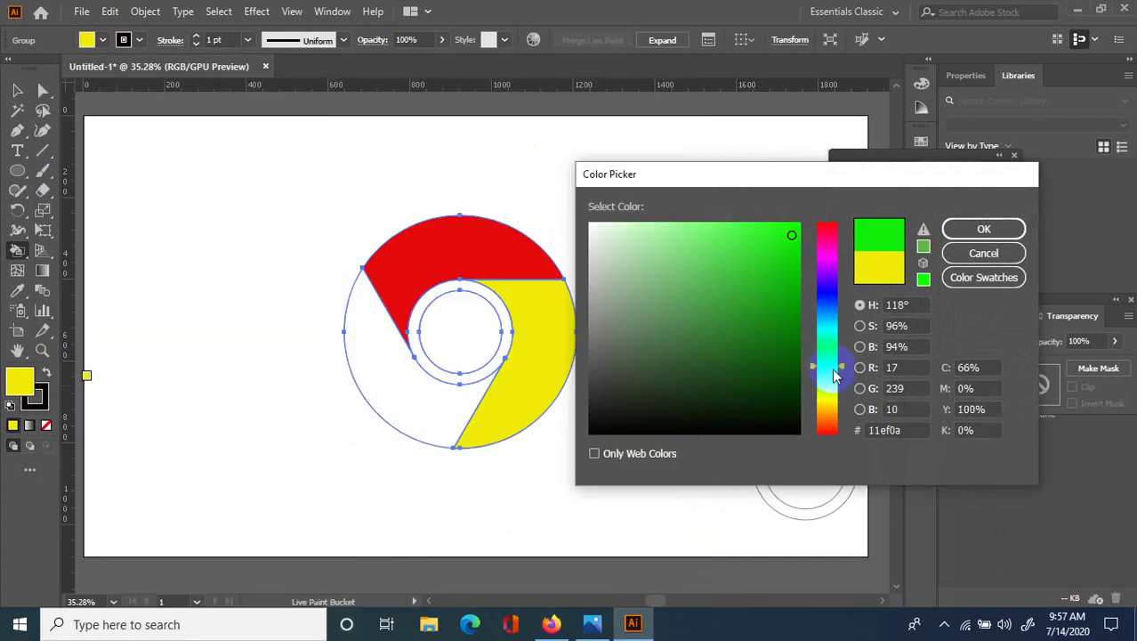
left_click_drag(815, 367, 832, 358)
left_click(791, 283)
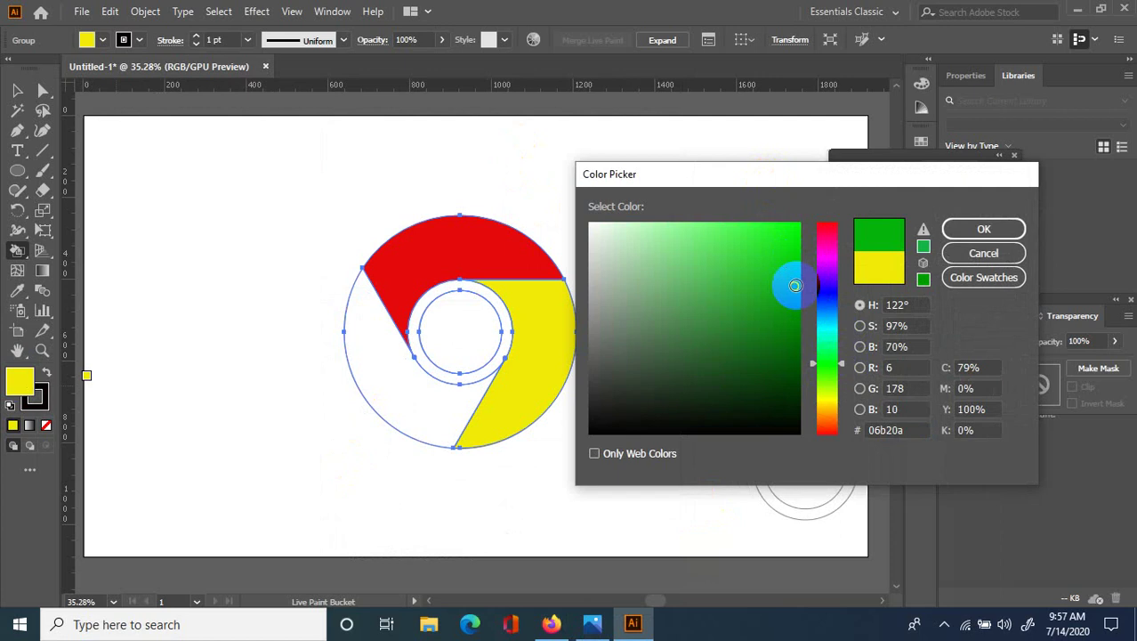
left_click(982, 228)
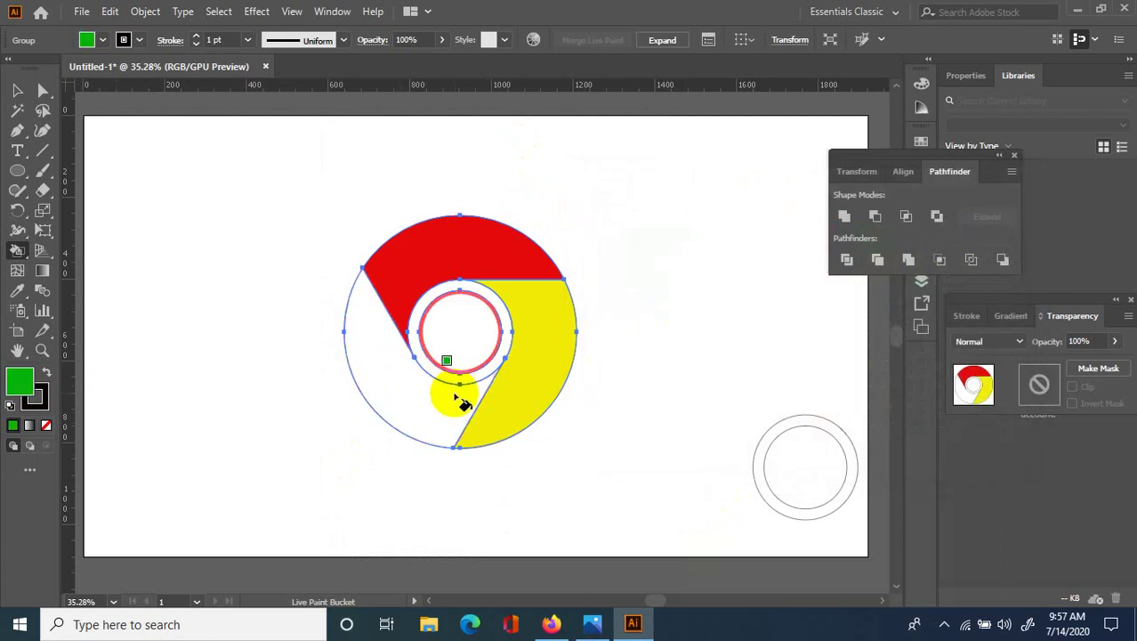
left_click(382, 370)
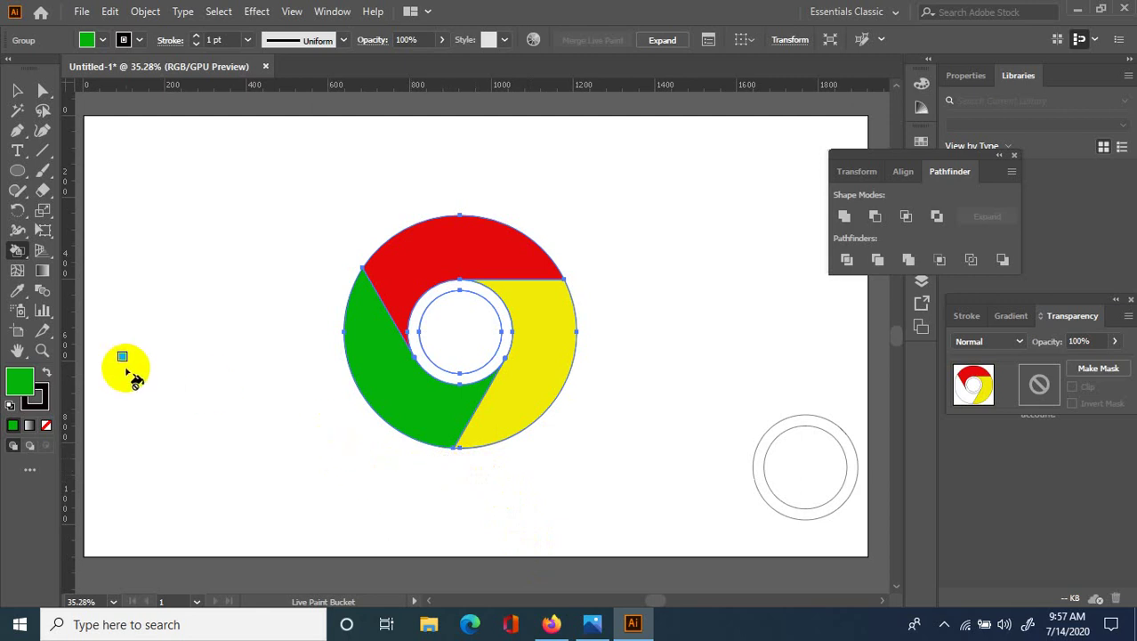
- Set the fill colour to dark green #012801 and paint the logo's centre circle with the Live Paint Bucket
double_click(14, 385)
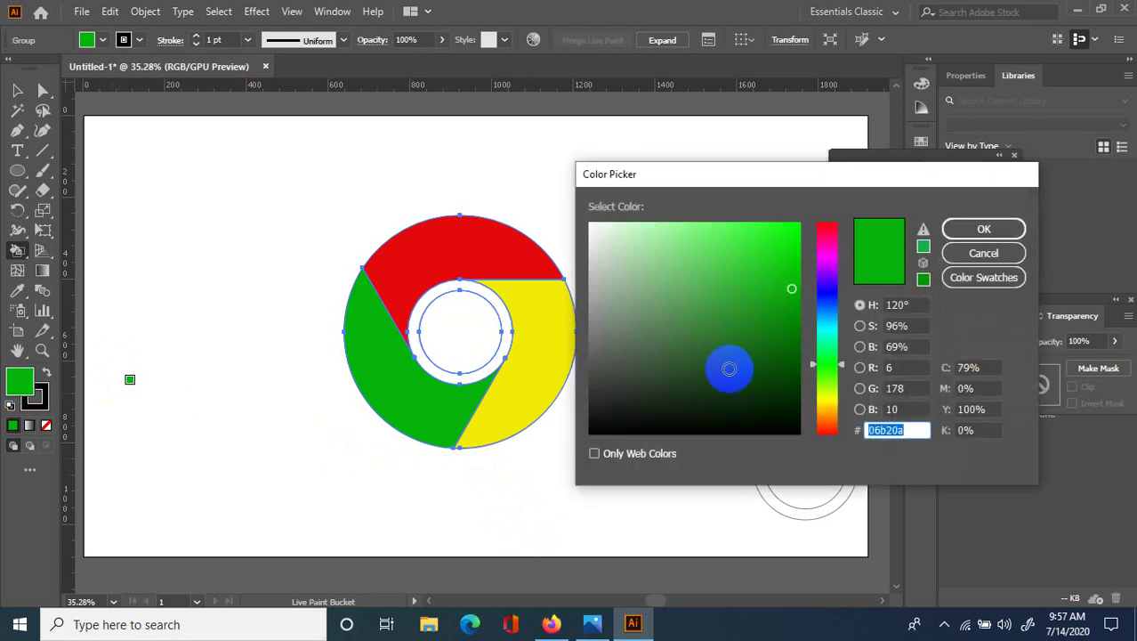
mouse_move(729, 369)
left_mouse_down()
mouse_move(787, 377)
mouse_move(796, 404)
mouse_move(675, 376)
mouse_move(798, 401)
left_mouse_up()
left_click(984, 229)
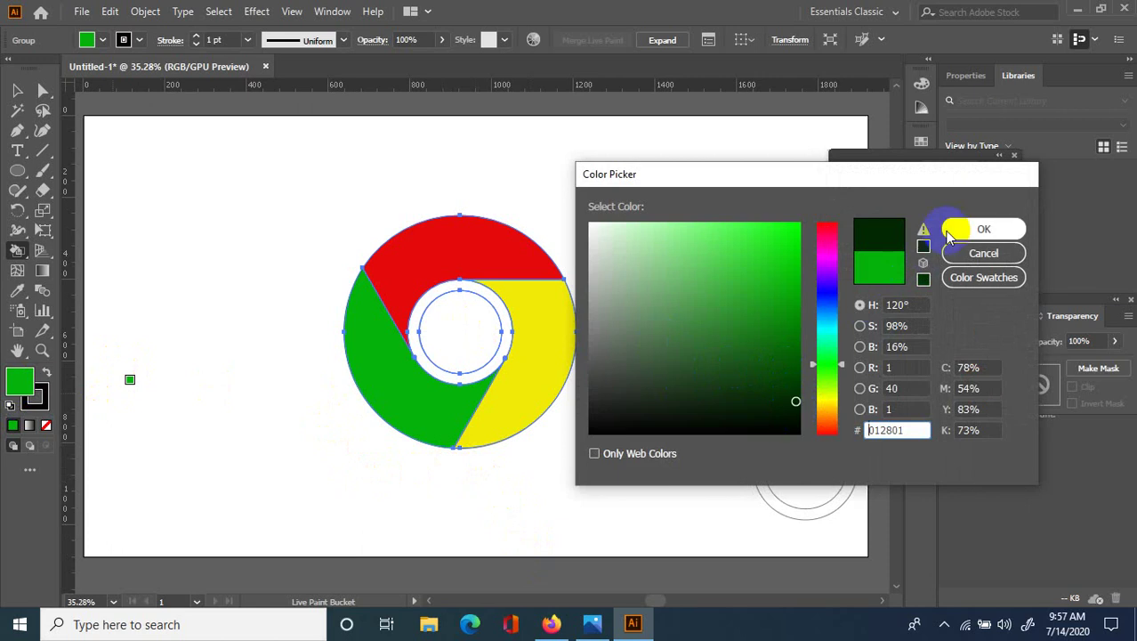
left_click(464, 320)
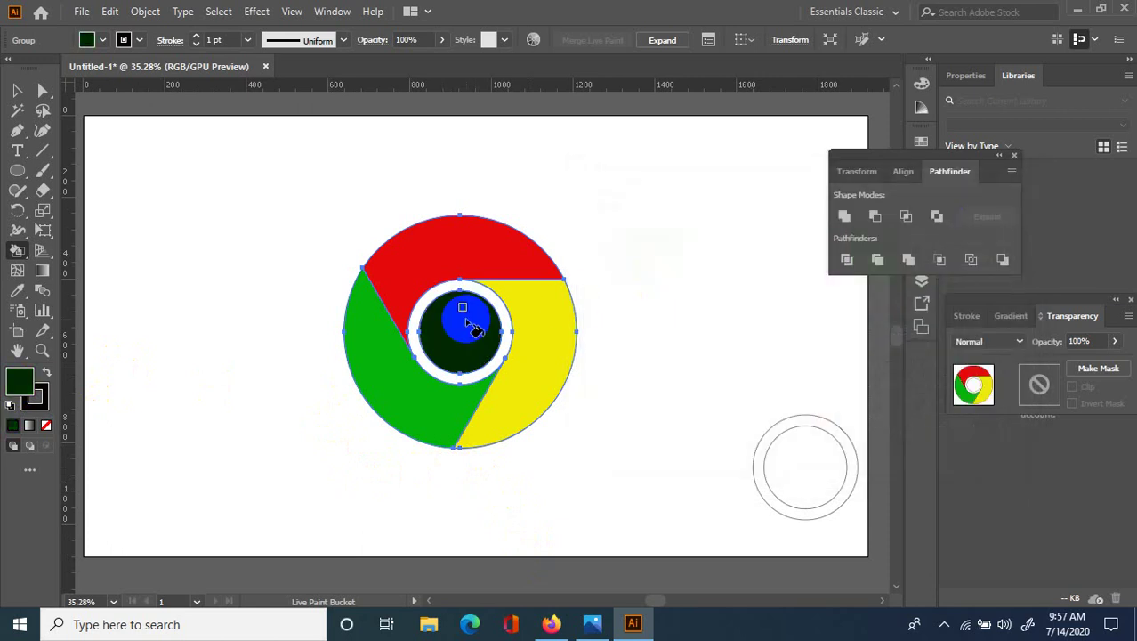
- Check the Chrome Logo.png reference, set the fill to a purple with hue 285° and paint the ring around the centre circle
left_click(592, 623)
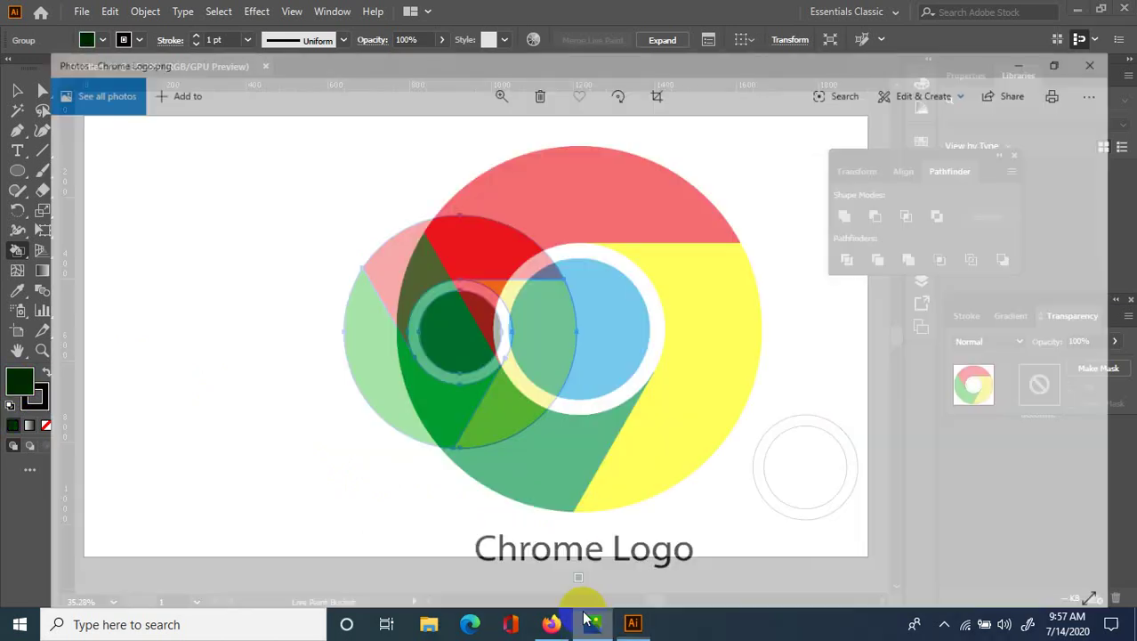
left_click(1014, 7)
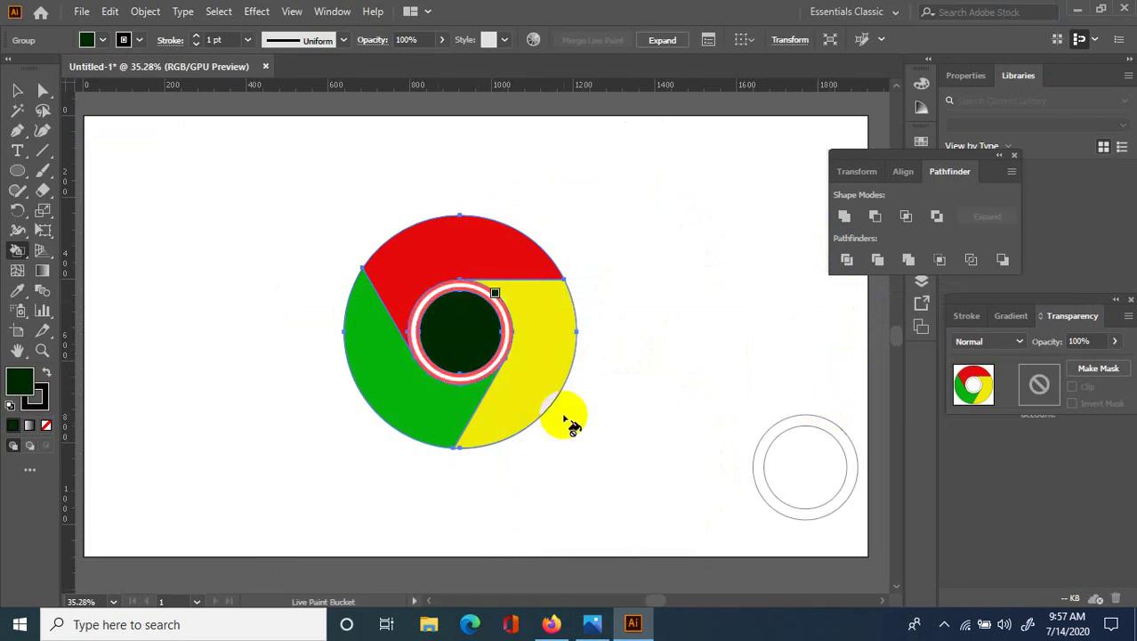
left_click(605, 628)
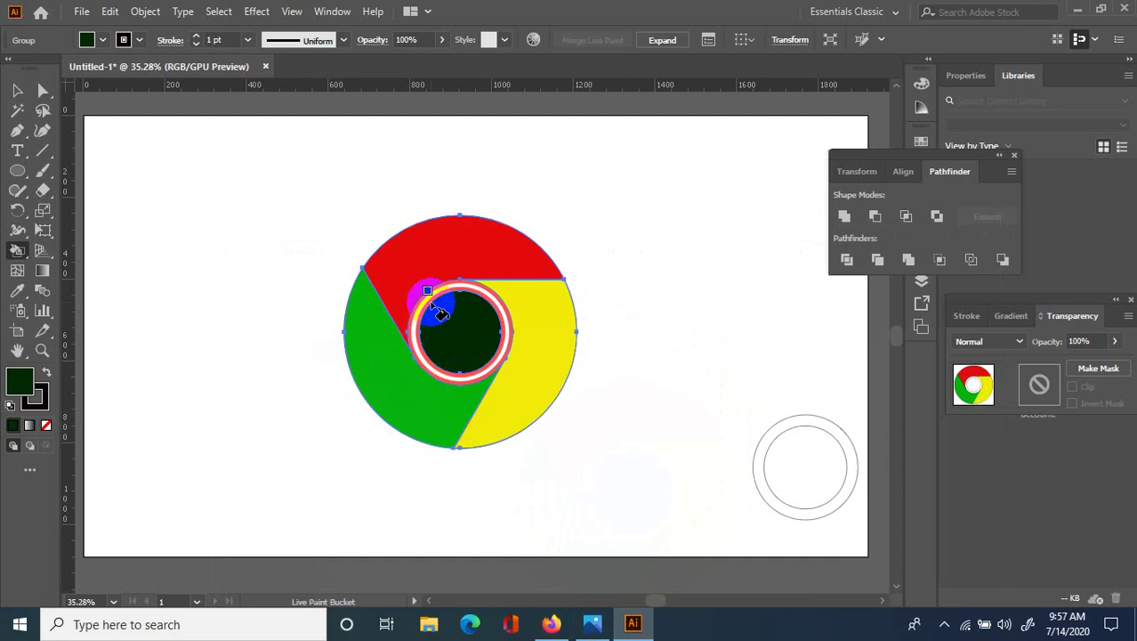
double_click(20, 381)
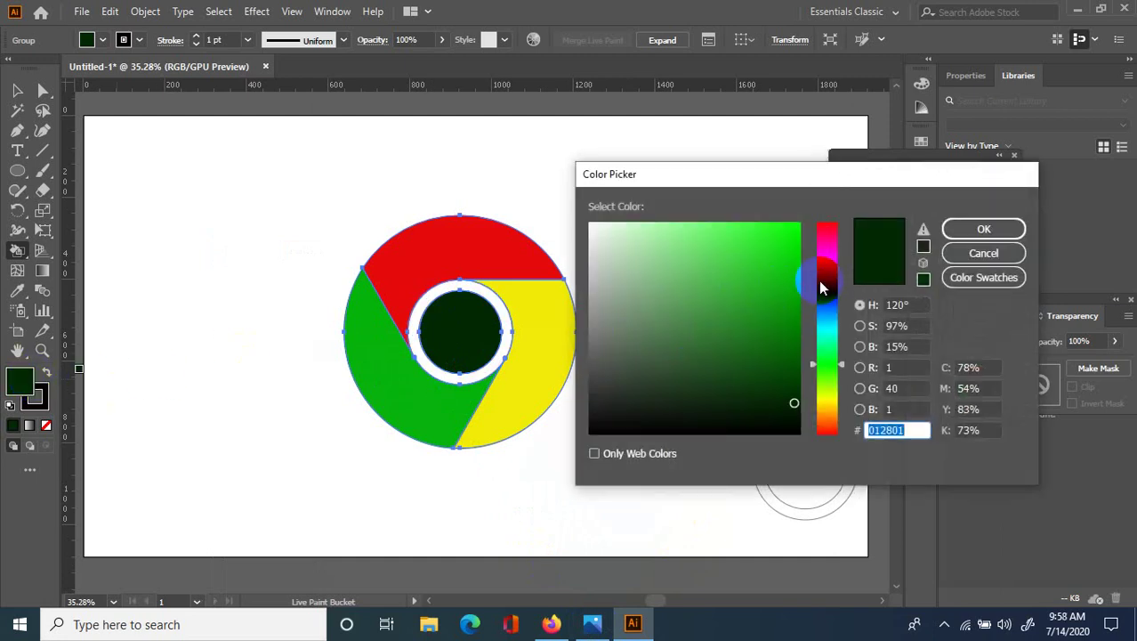
left_click_drag(819, 296, 824, 258)
left_click(783, 269)
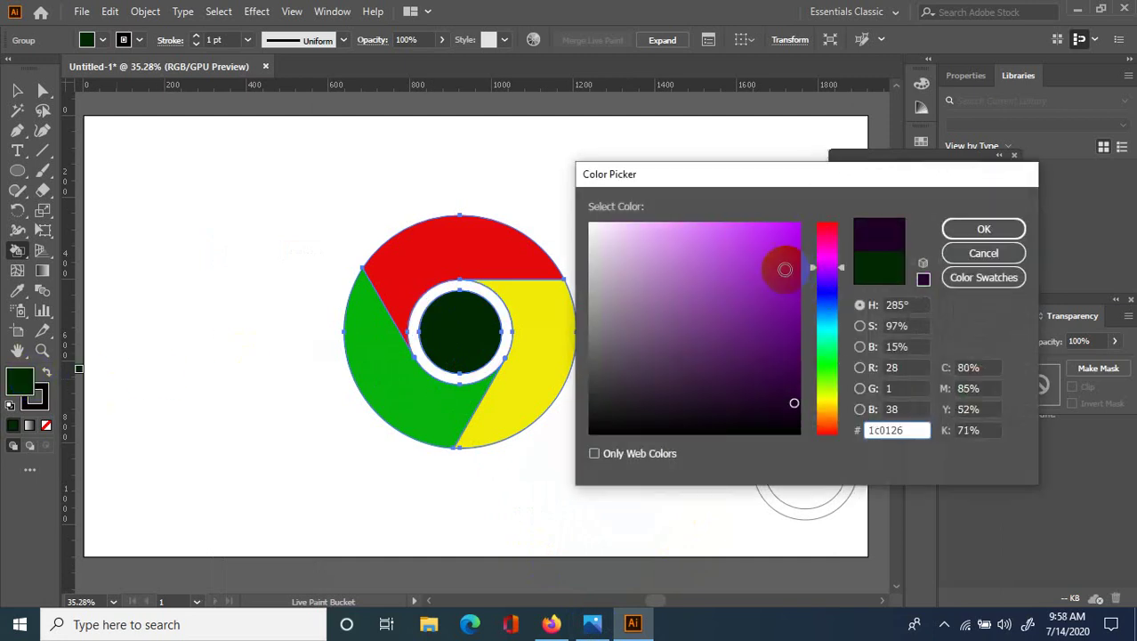
left_click(983, 229)
left_click(491, 303)
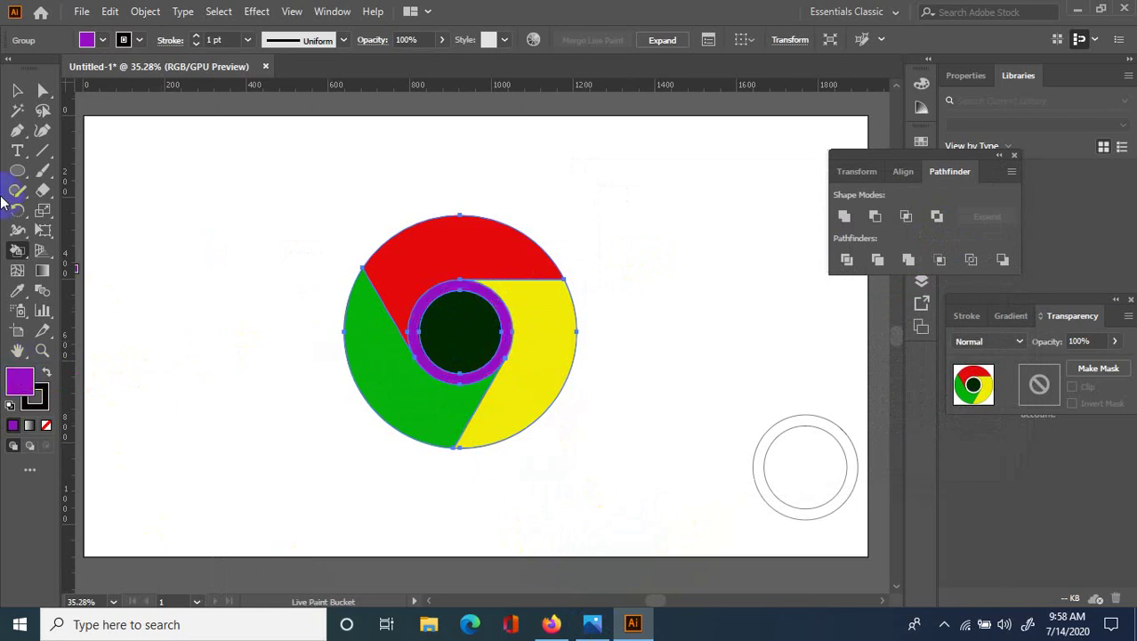
- Search Windows for "chrome" to compare the browser's icon with the painted logo, and deselect the artwork
left_click(19, 90)
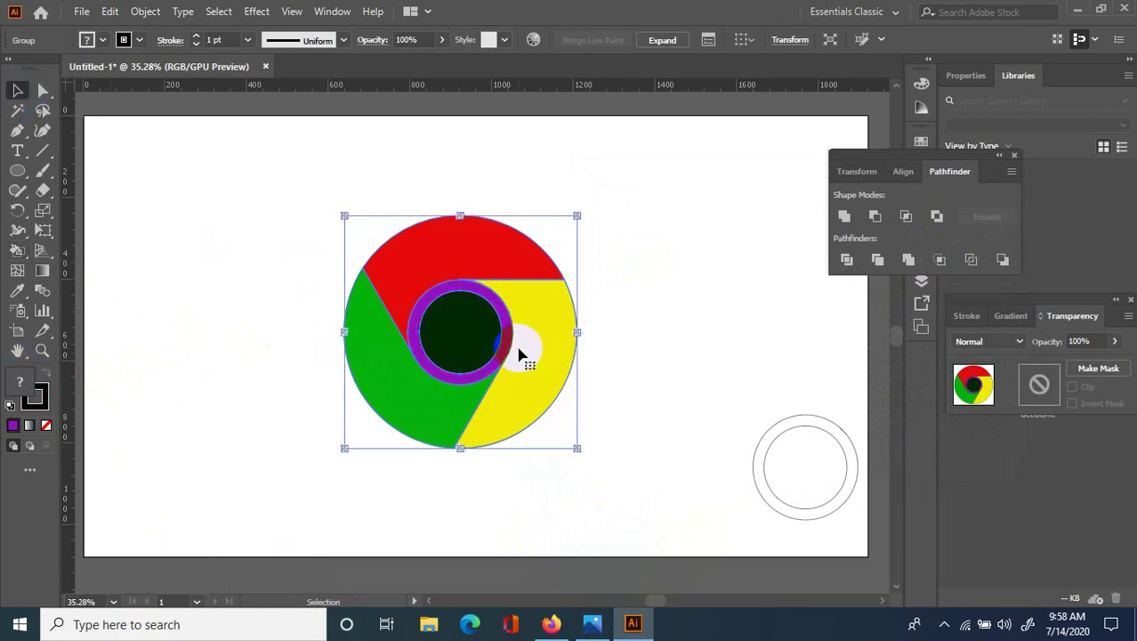
left_click(489, 343)
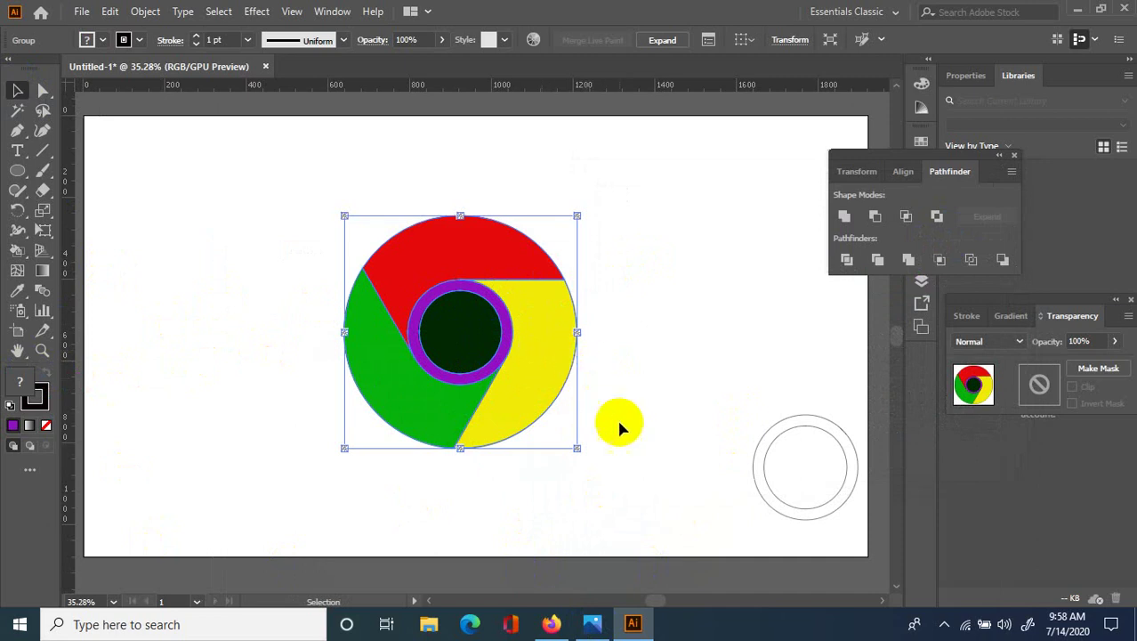
left_click(469, 380)
left_click(306, 613)
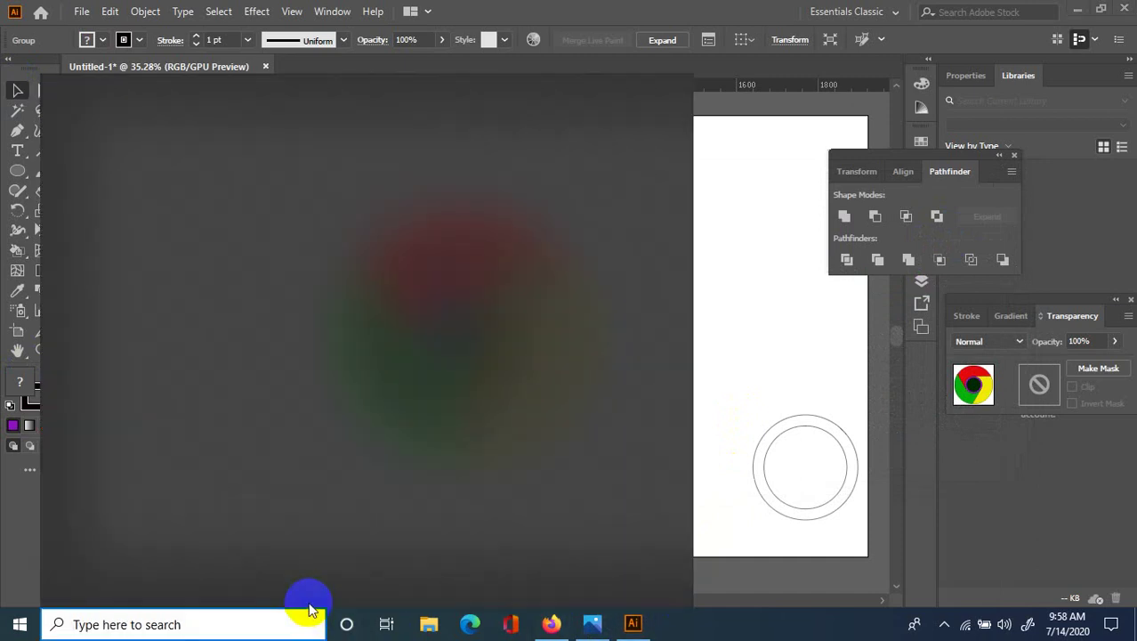
type("chrome")
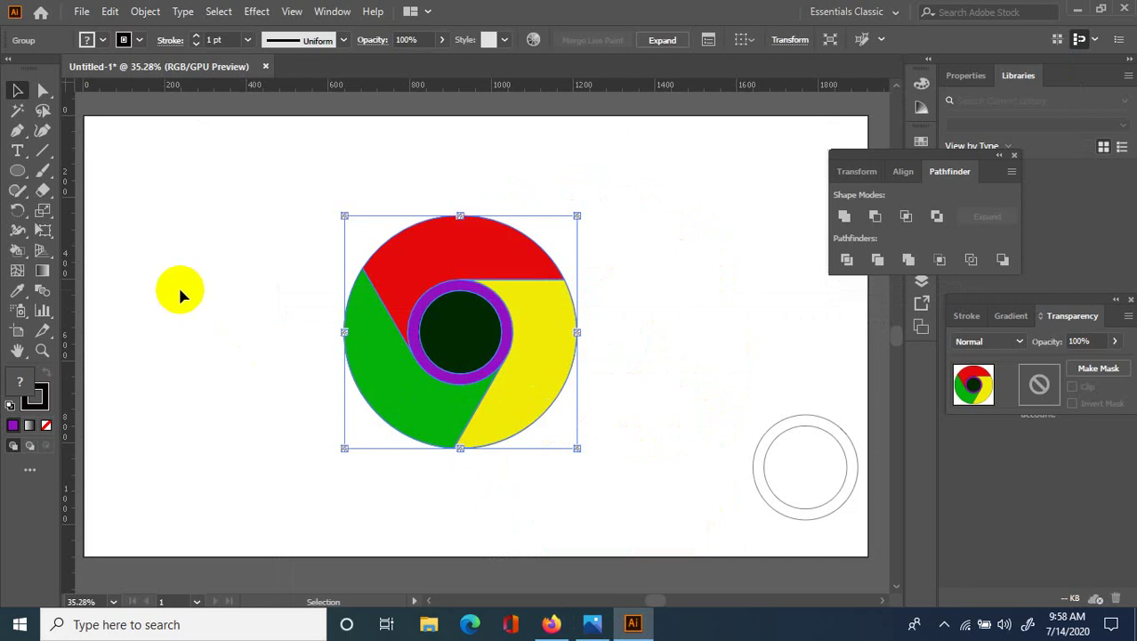
left_click(178, 285)
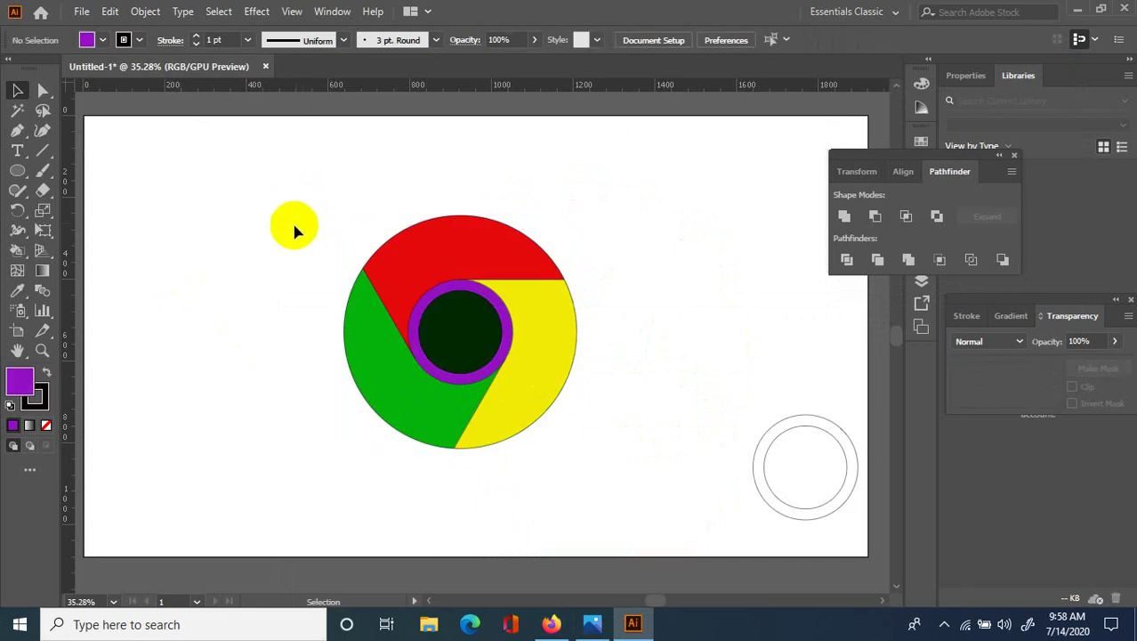
- Select the whole painted logo and remove its stroke
left_click_drag(282, 203, 599, 459)
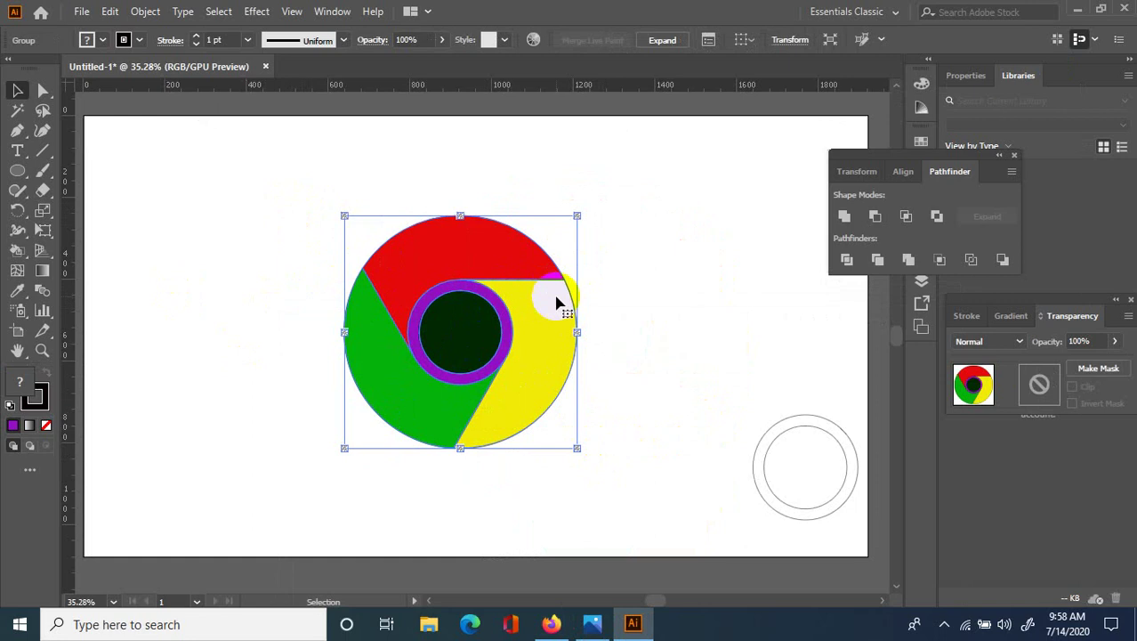
left_click(44, 427)
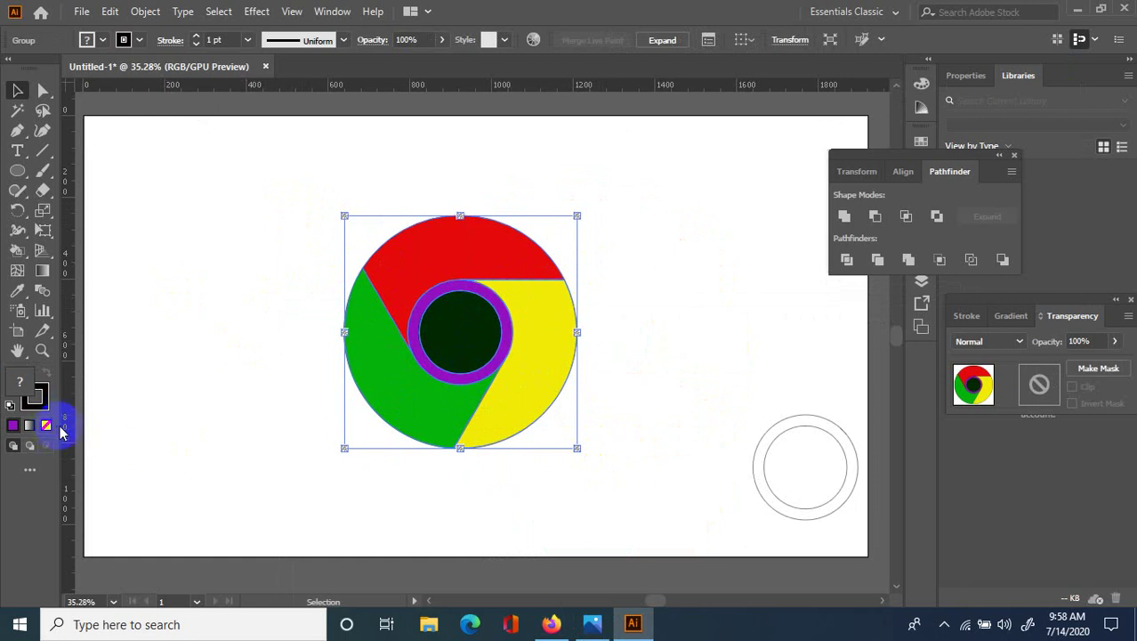
left_click(47, 426)
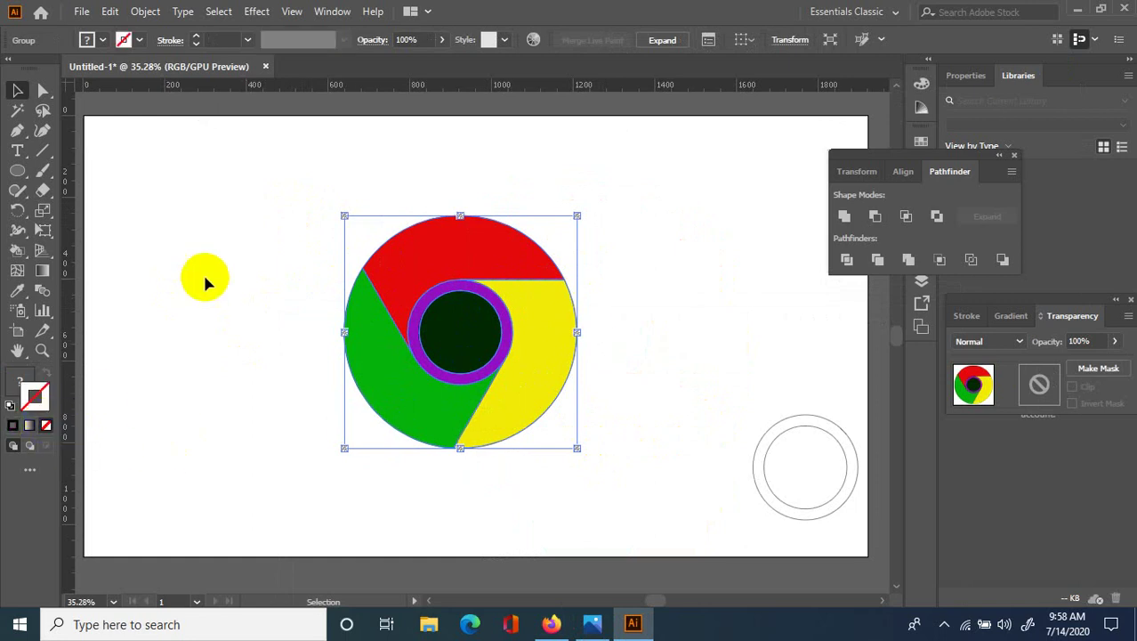
left_click(207, 278)
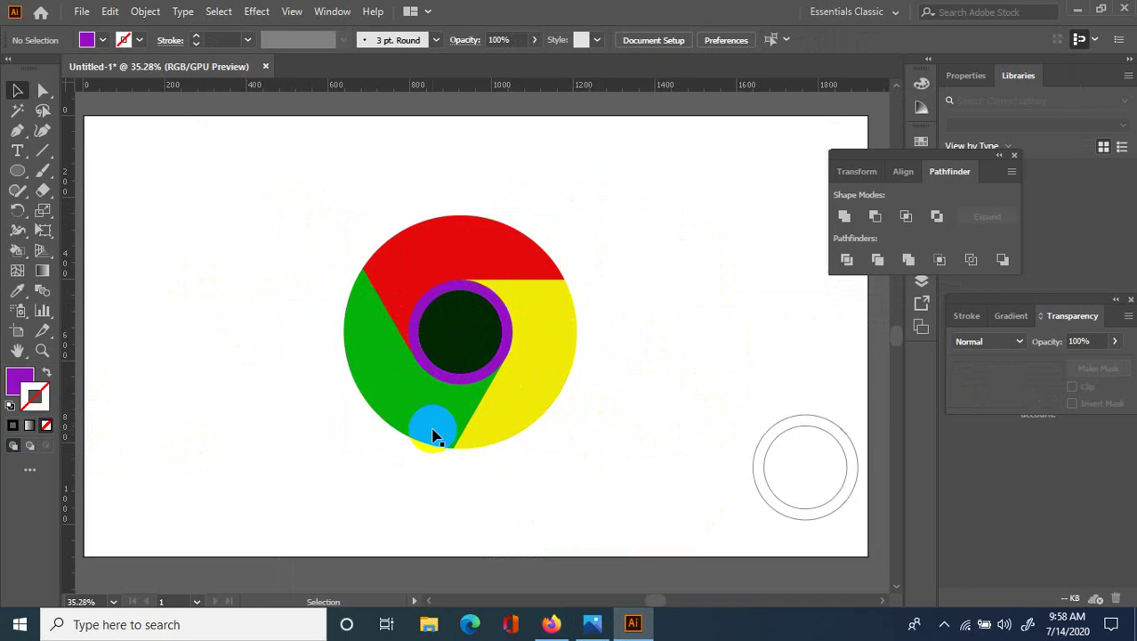
- Select the whole logo, lock it, and test that it can no longer be selected or moved
left_click_drag(277, 207, 637, 448)
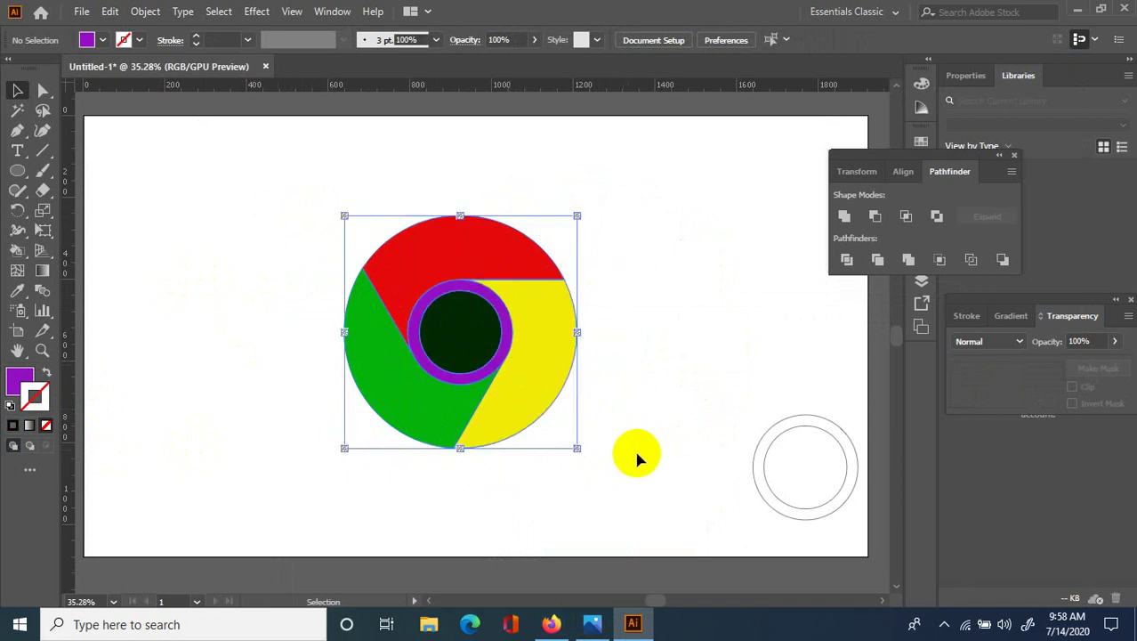
left_click(738, 292)
left_click_drag(300, 218, 617, 463)
left_click(643, 414)
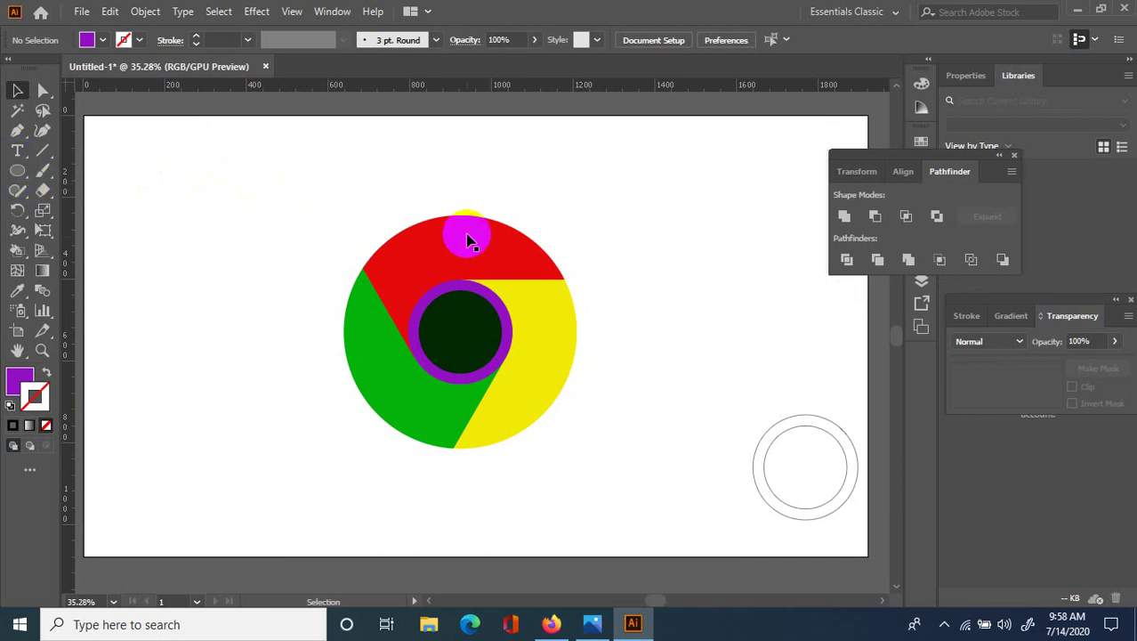
left_click_drag(277, 175, 625, 454)
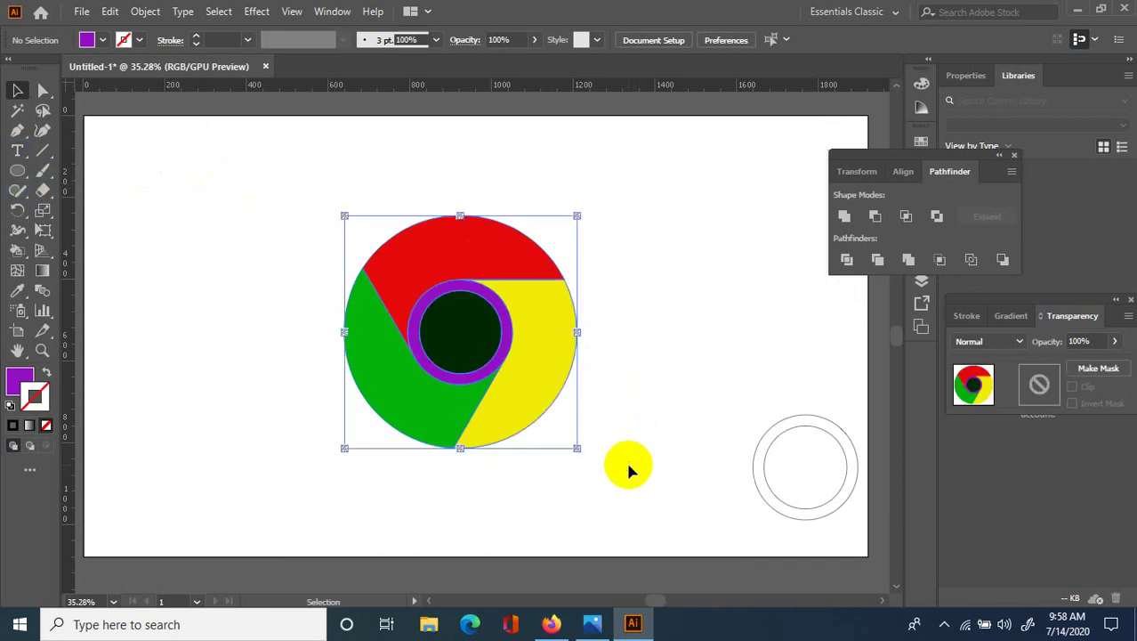
left_click(145, 12)
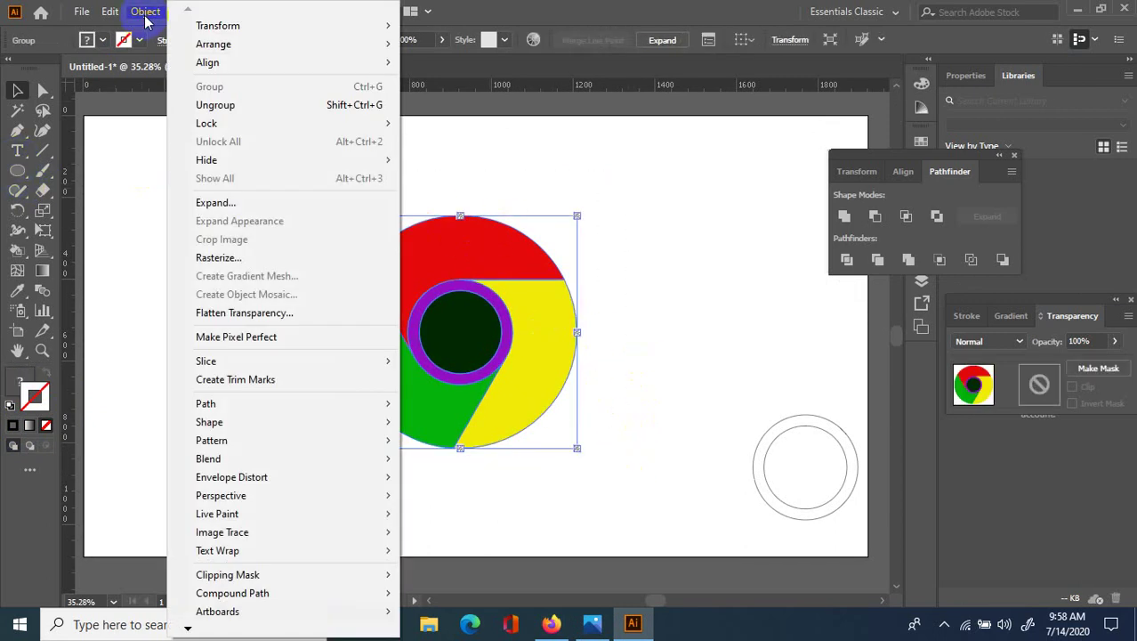
mouse_move(204, 123)
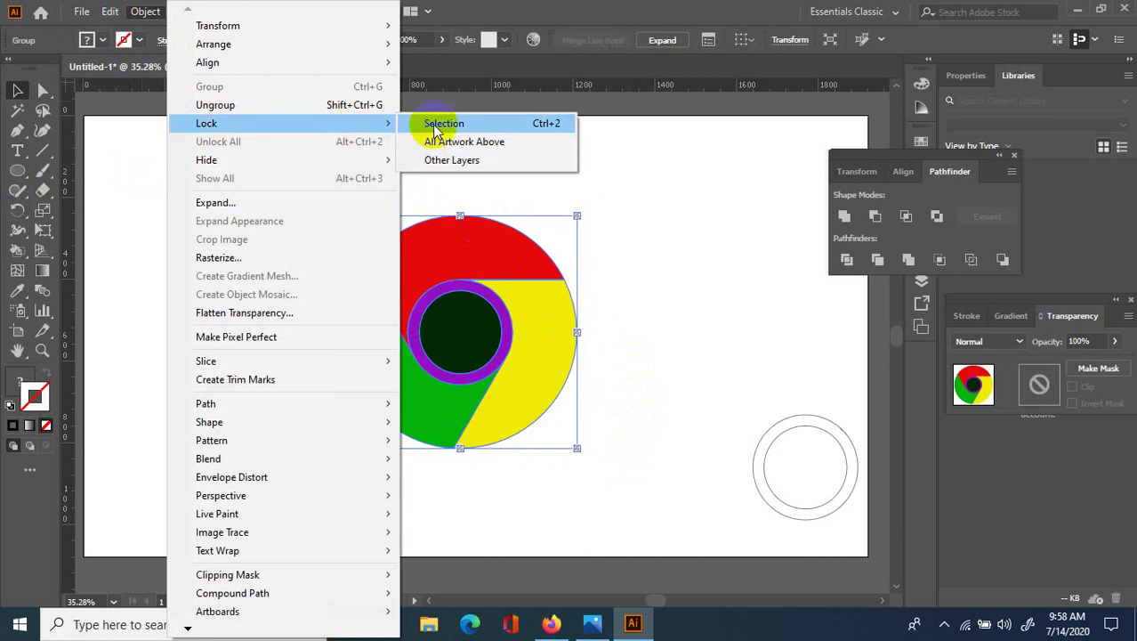
left_click(443, 124)
left_click_drag(271, 178, 622, 447)
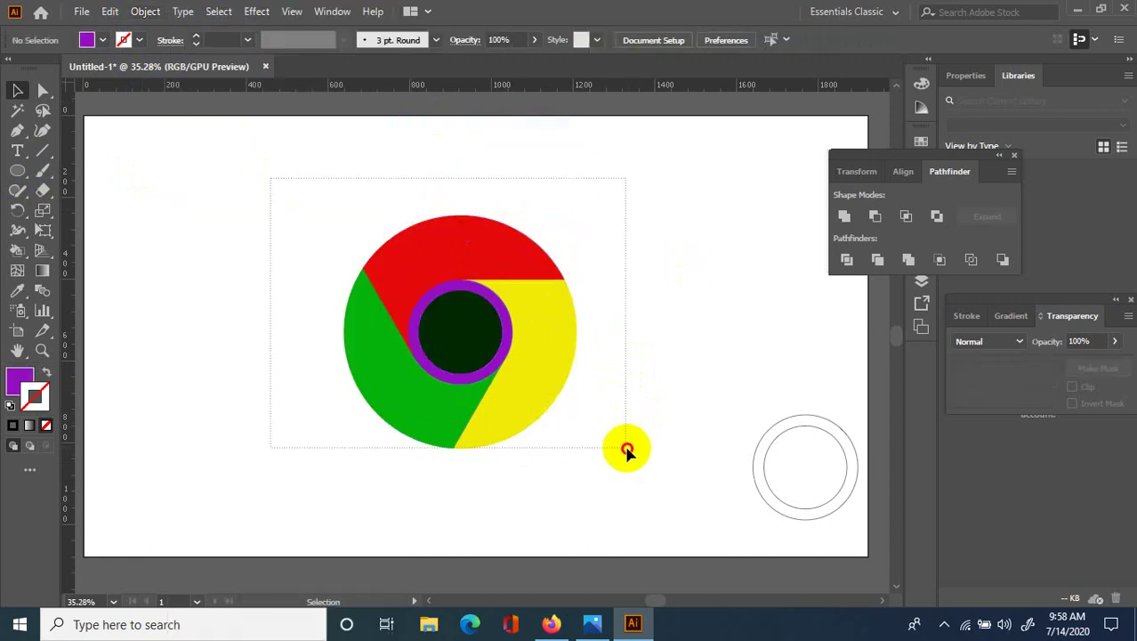
left_click_drag(521, 289, 623, 321)
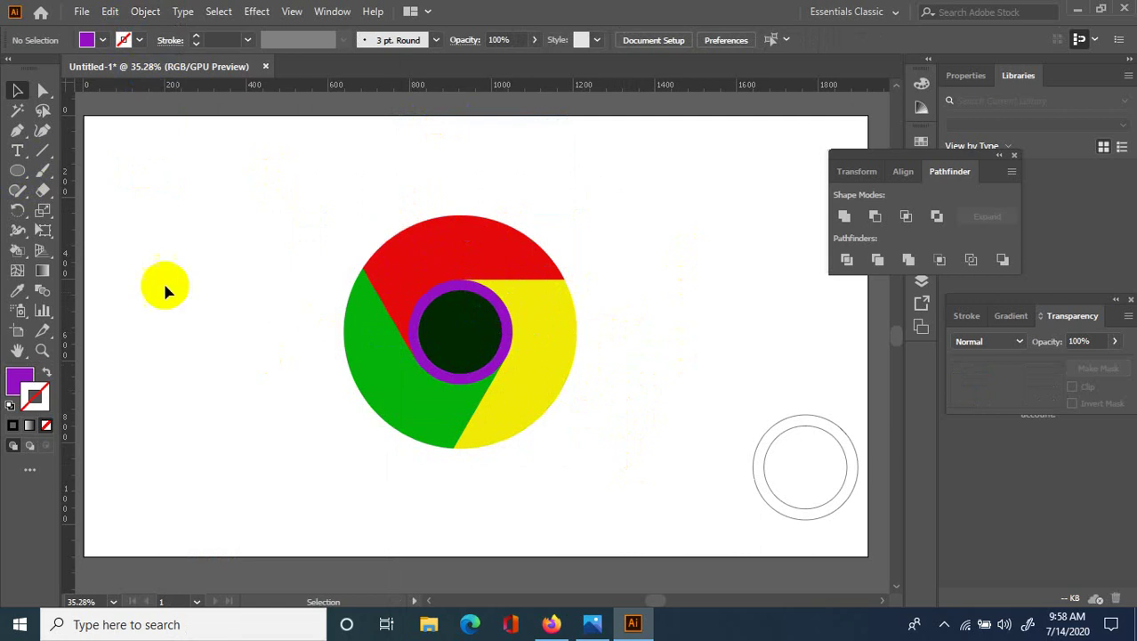
- Draw a closed triangle with the Pen tool between the ring's top, the yellow segment's upper-right corner and the centre circle
left_click(475, 291)
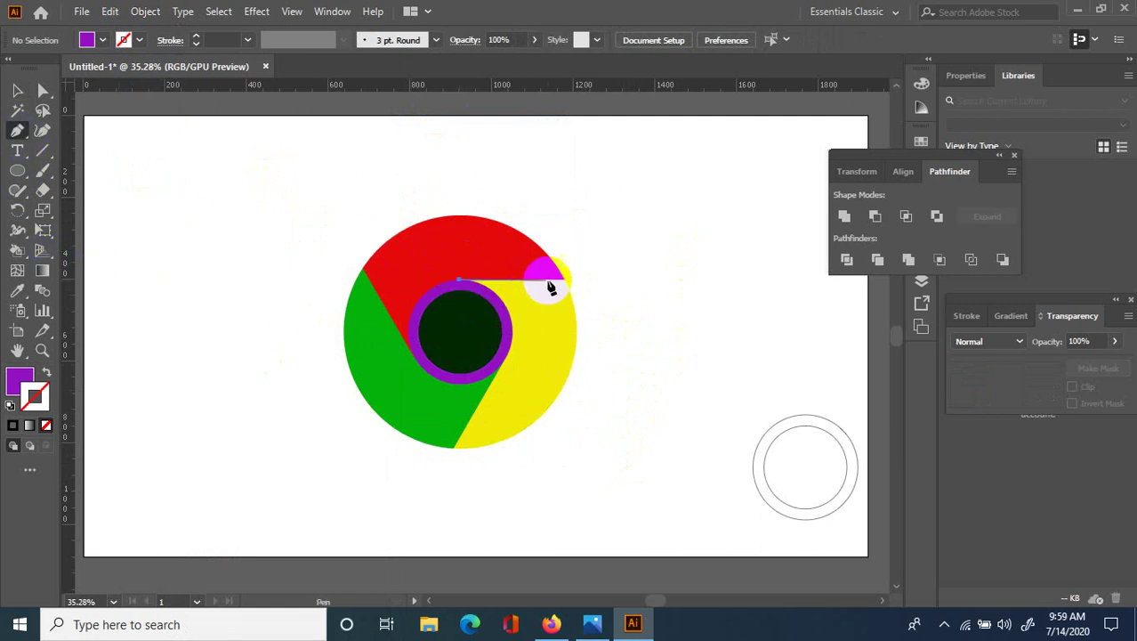
left_click(554, 282)
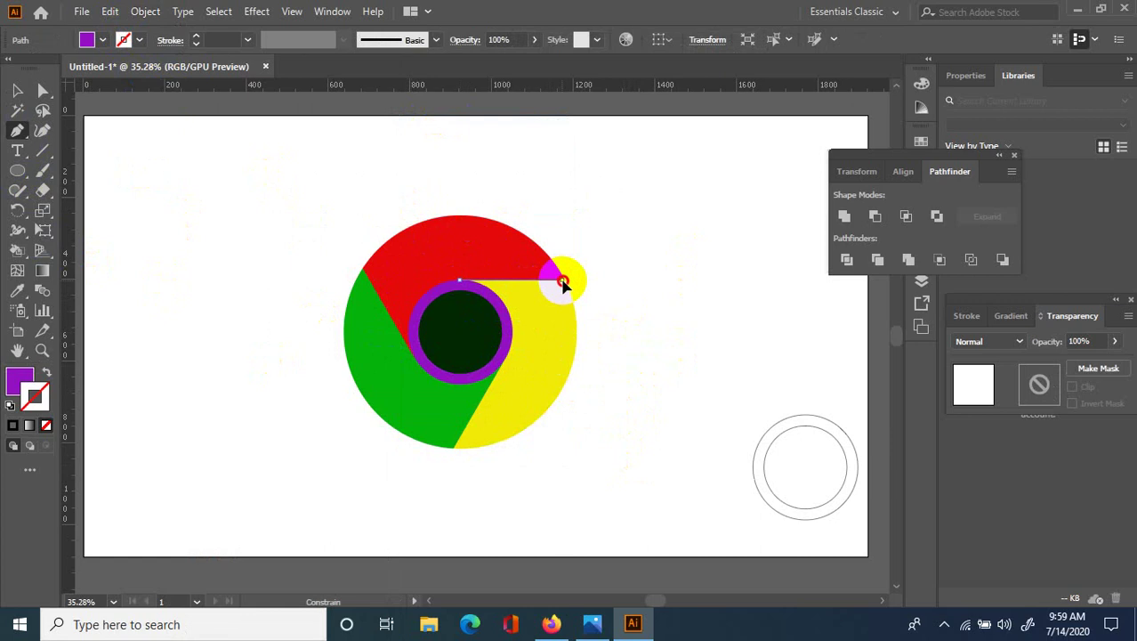
left_click_drag(563, 283, 500, 308)
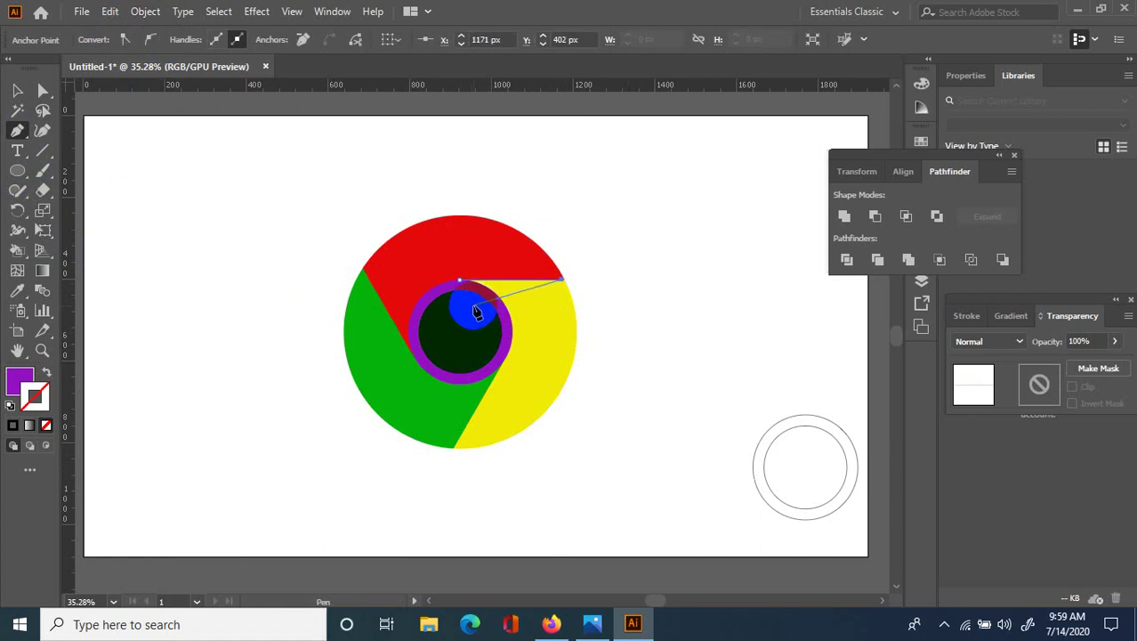
left_click(476, 300)
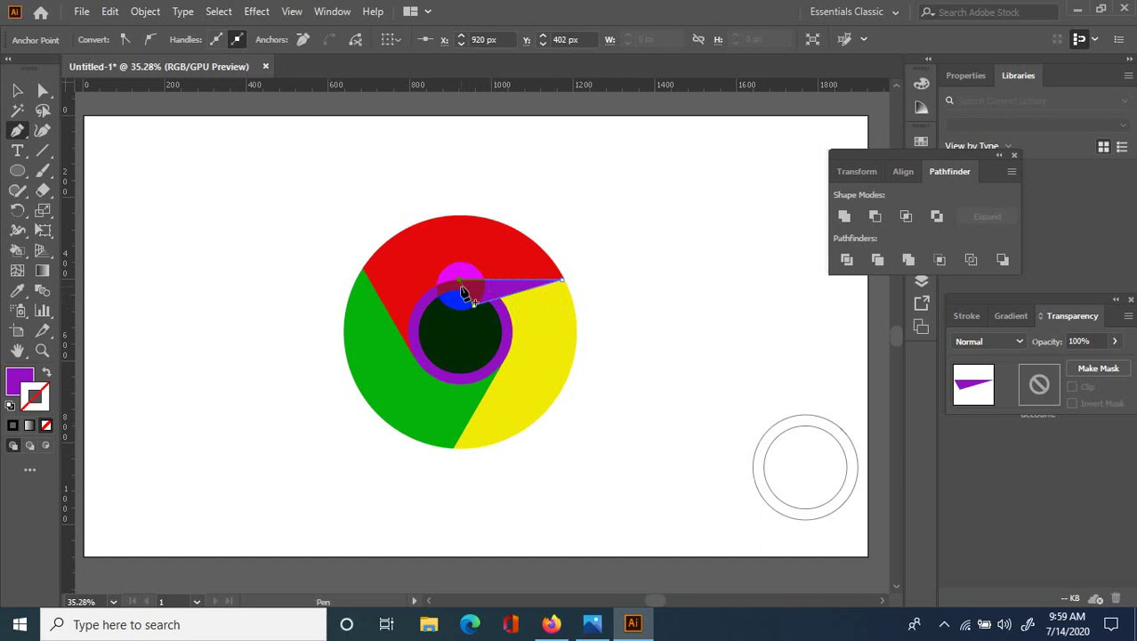
left_click(461, 285)
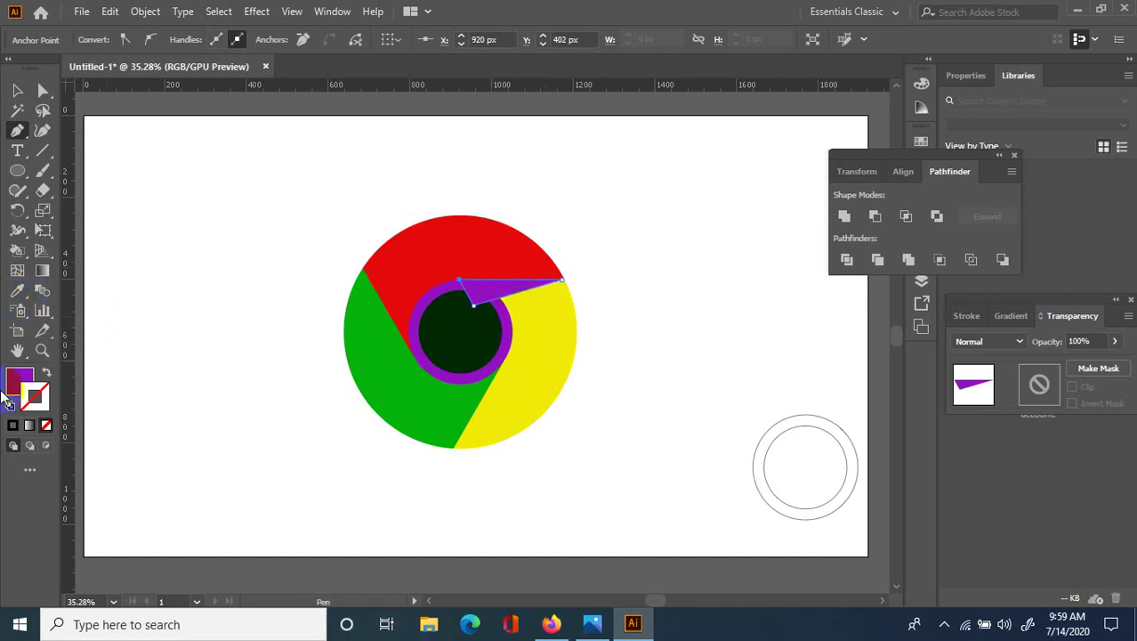
- Sample the yellow segment's colour for the triangle, shift its hue to 52° and darken it to a deep mustard yellow
left_click(18, 293)
left_click(548, 321)
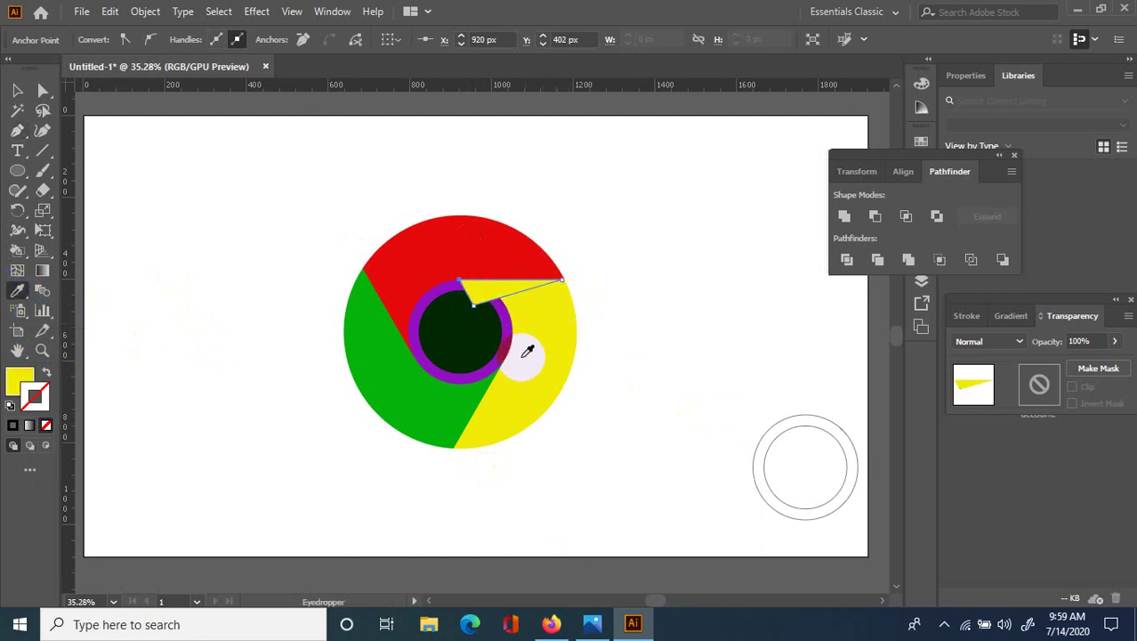
double_click(23, 389)
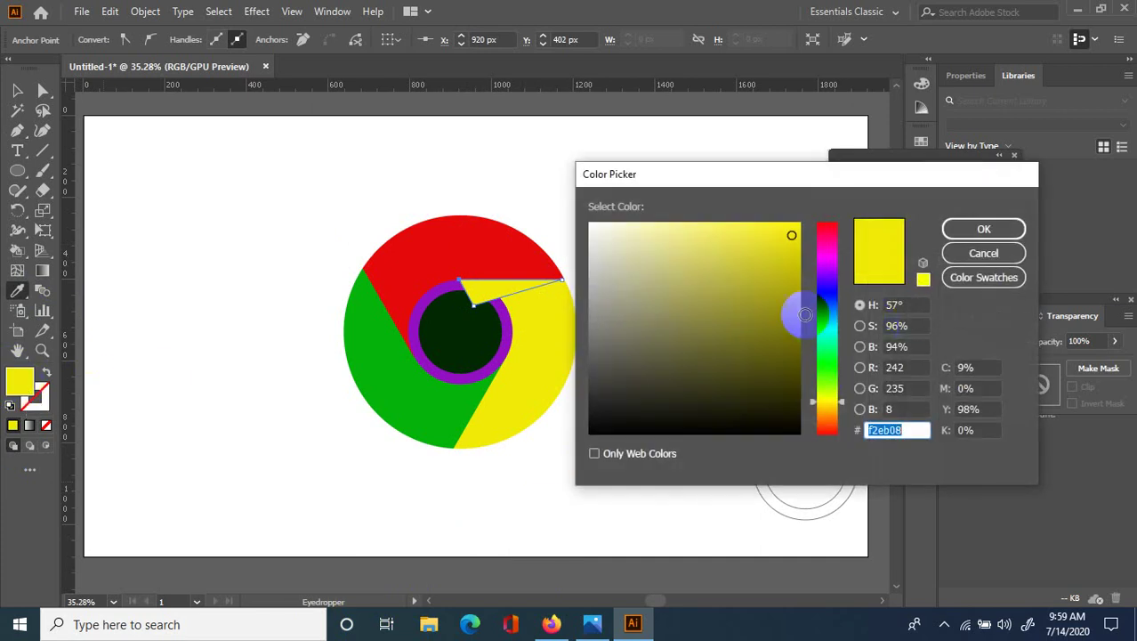
left_click(824, 404)
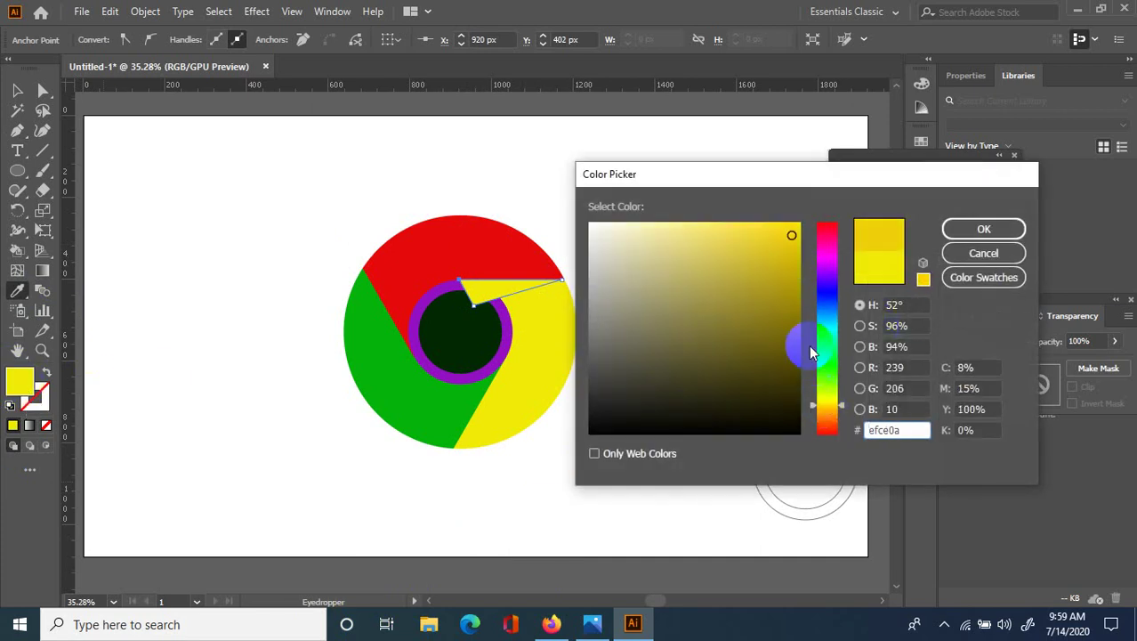
left_click(795, 281)
left_click(965, 227)
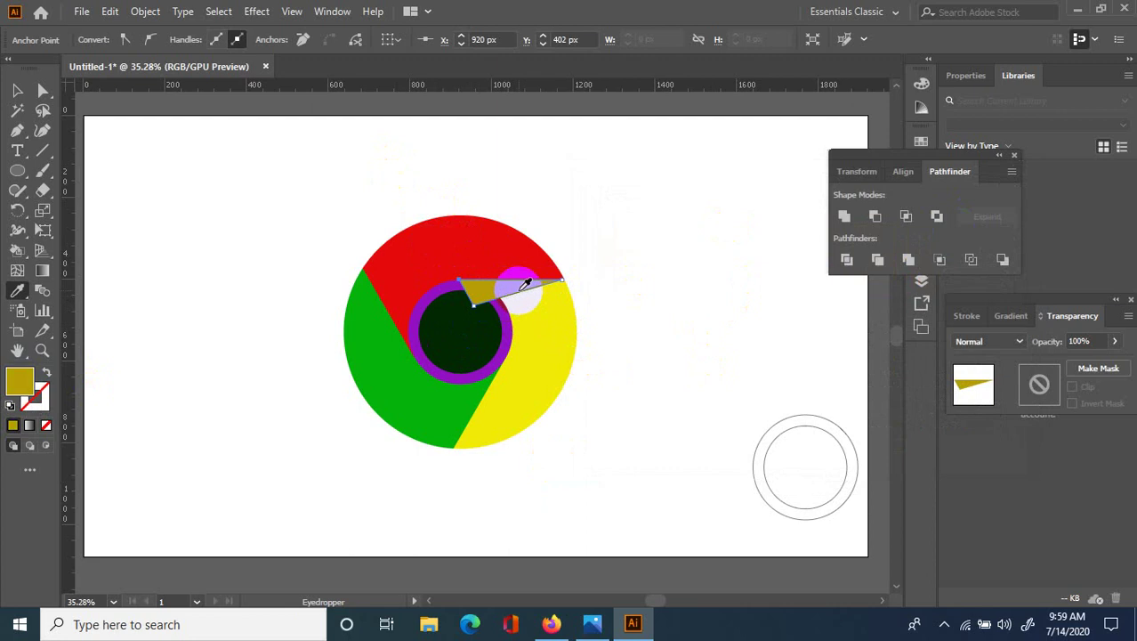
- Toggle the display of the Transparency panel and reopen the list of available panels
left_click(329, 11)
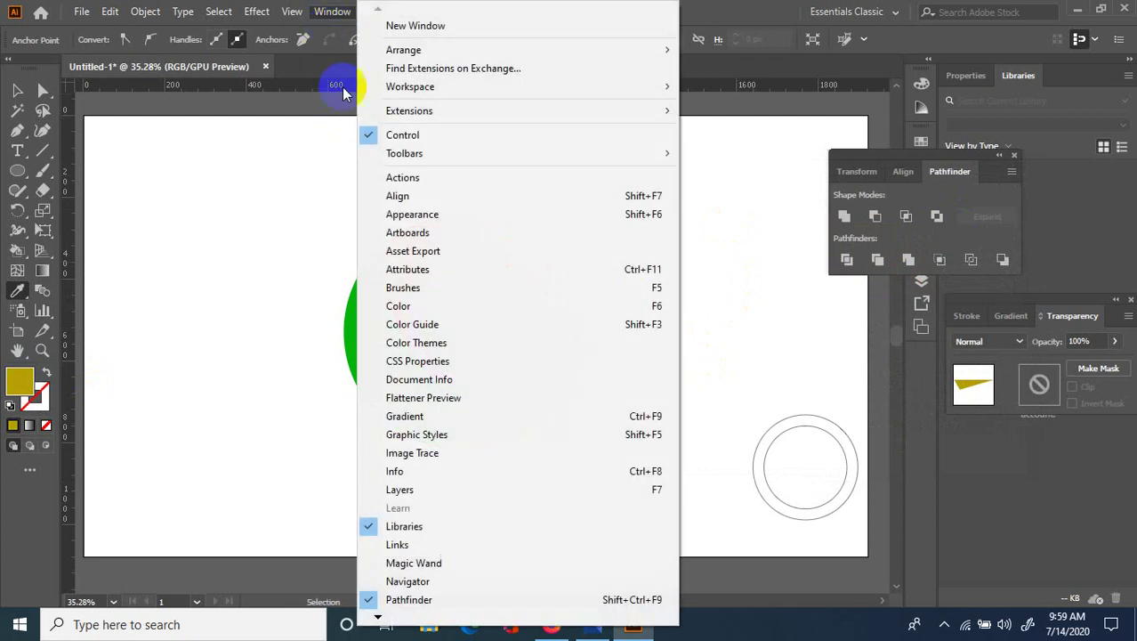
left_click(380, 621)
left_click(380, 620)
left_click(380, 620)
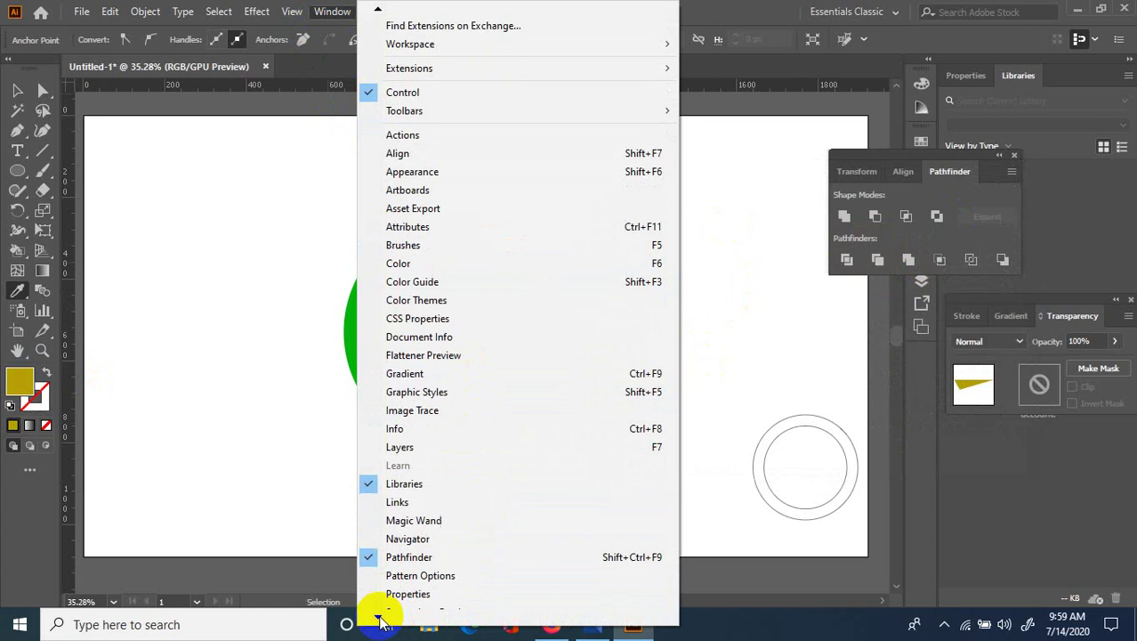
left_click(380, 620)
left_click(380, 621)
left_click(380, 620)
left_click(380, 620)
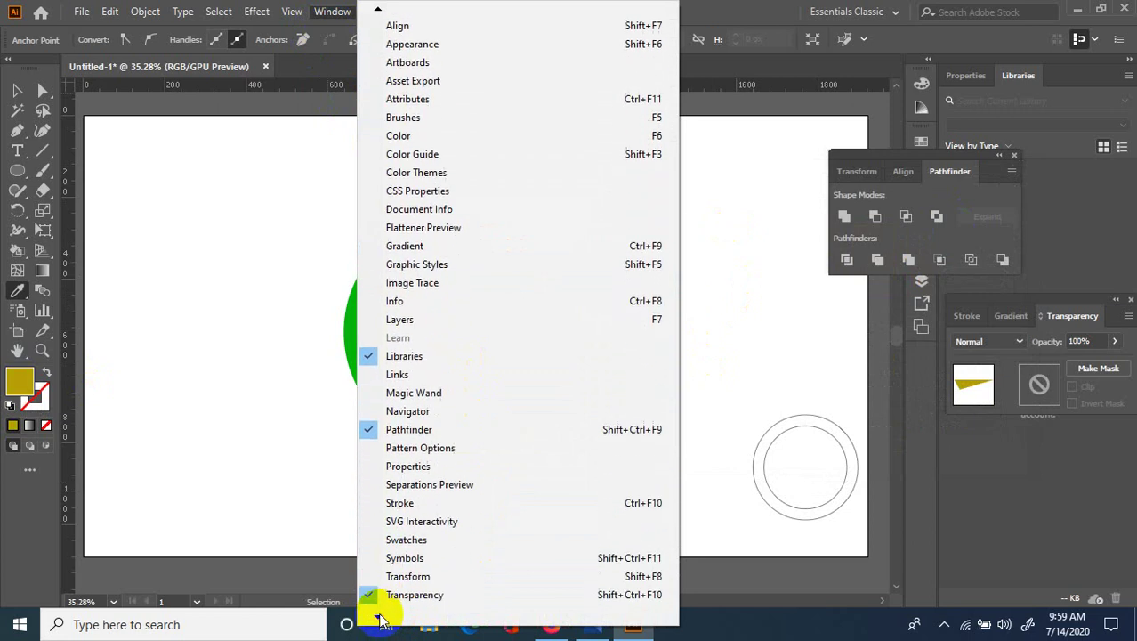
left_click(380, 620)
left_click(380, 620)
left_click(380, 620)
left_click(396, 448)
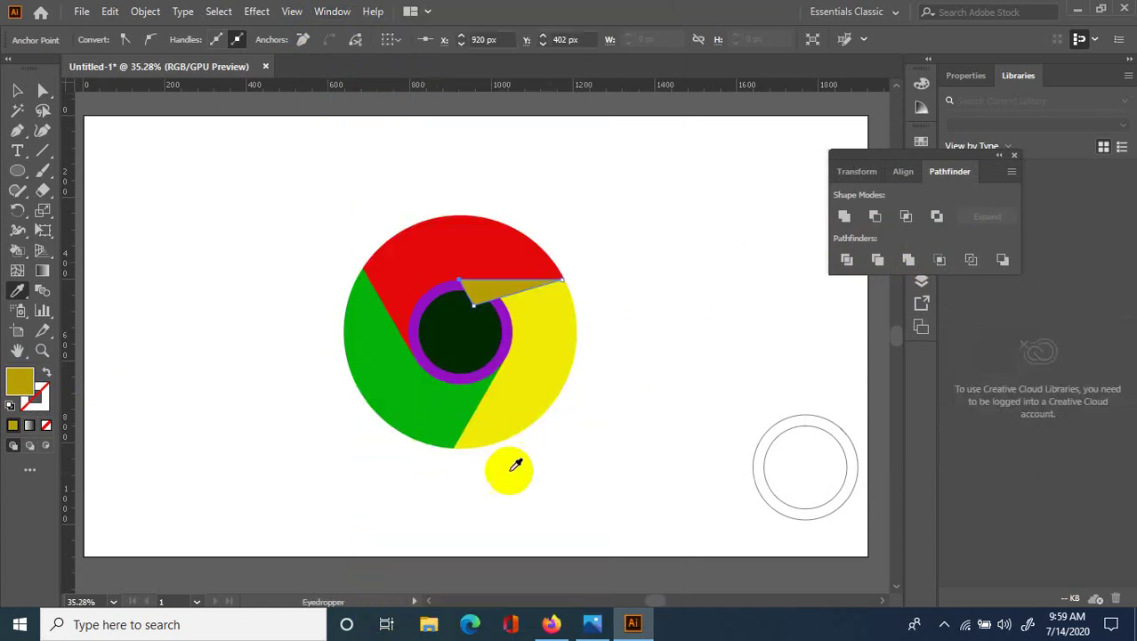
left_click(332, 12)
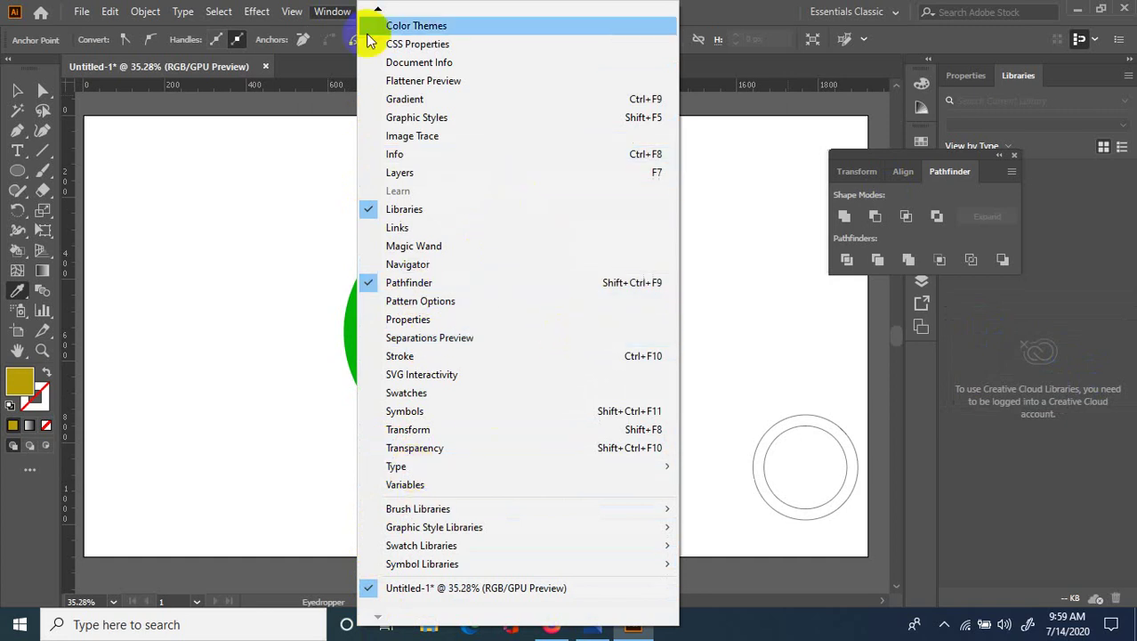
- Show the transparency settings for the selected dark-yellow shadow triangle
mouse_move(379, 11)
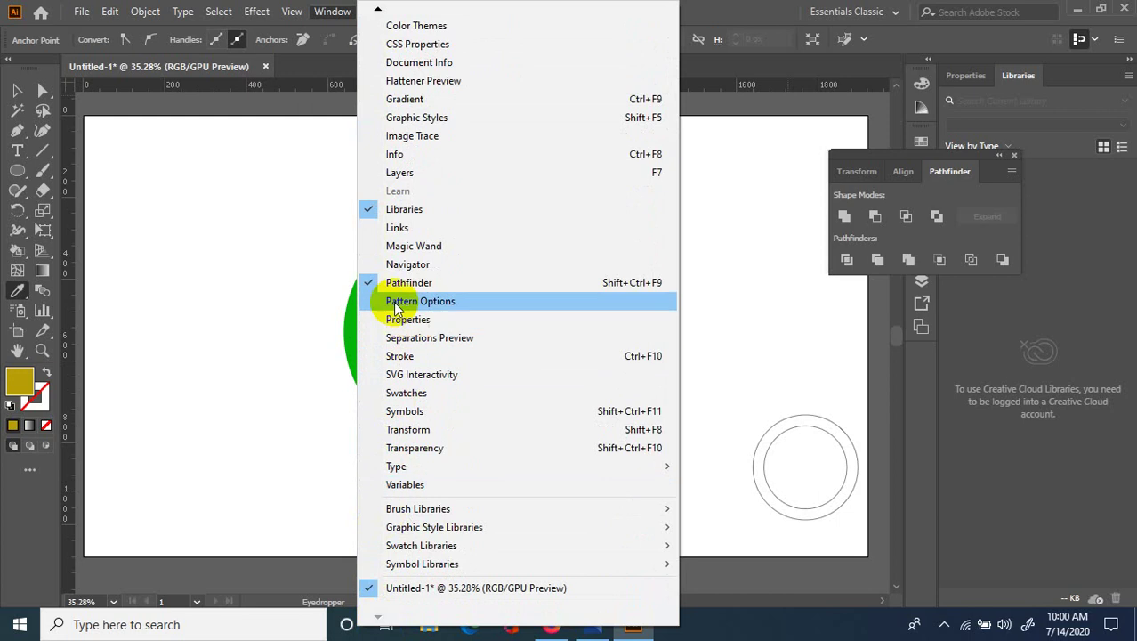
left_click(433, 454)
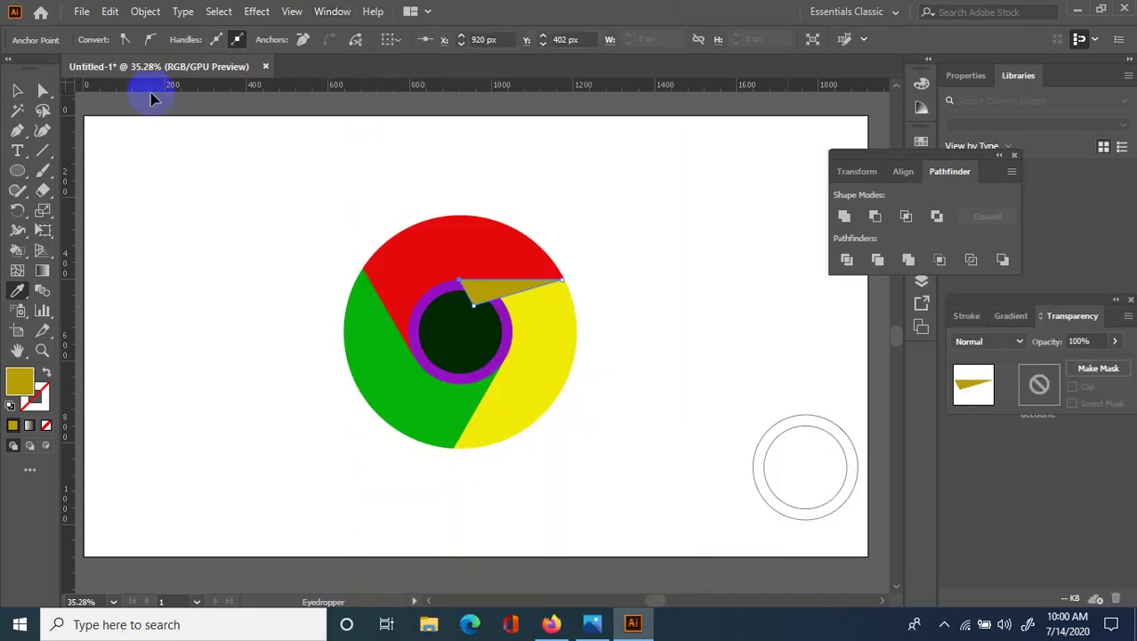
left_click(145, 12)
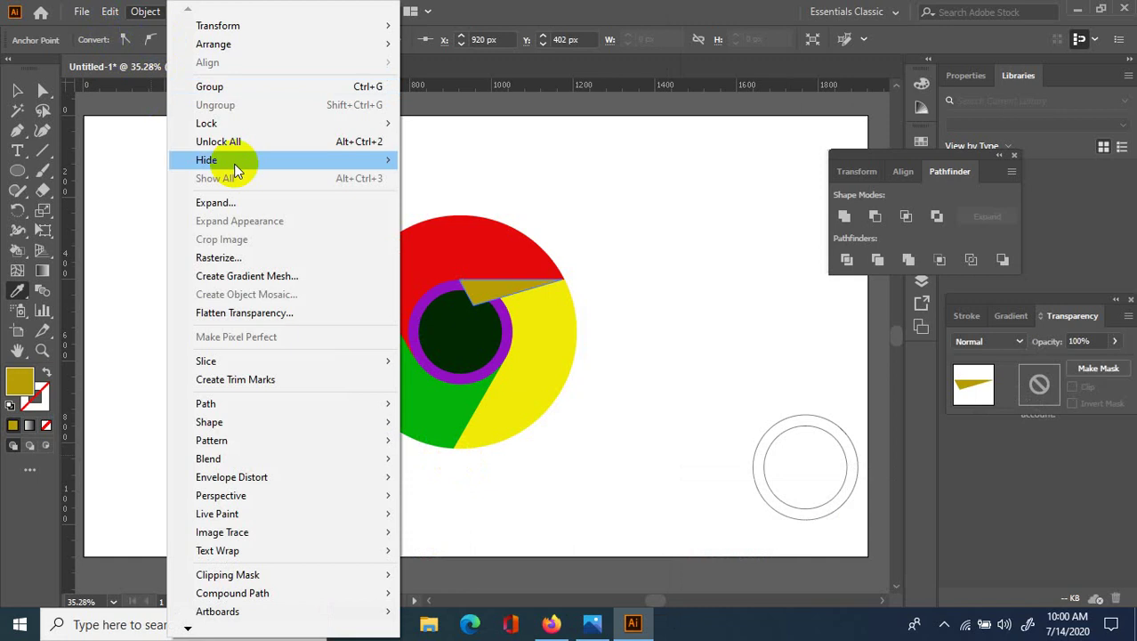
left_click(472, 11)
left_click(292, 11)
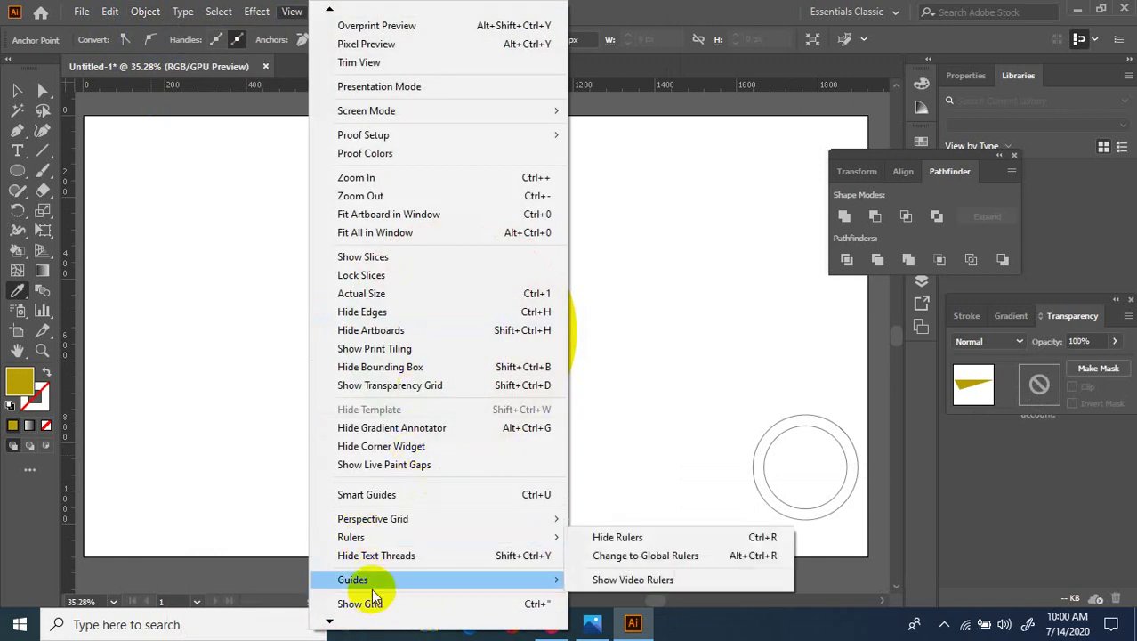
mouse_move(373, 588)
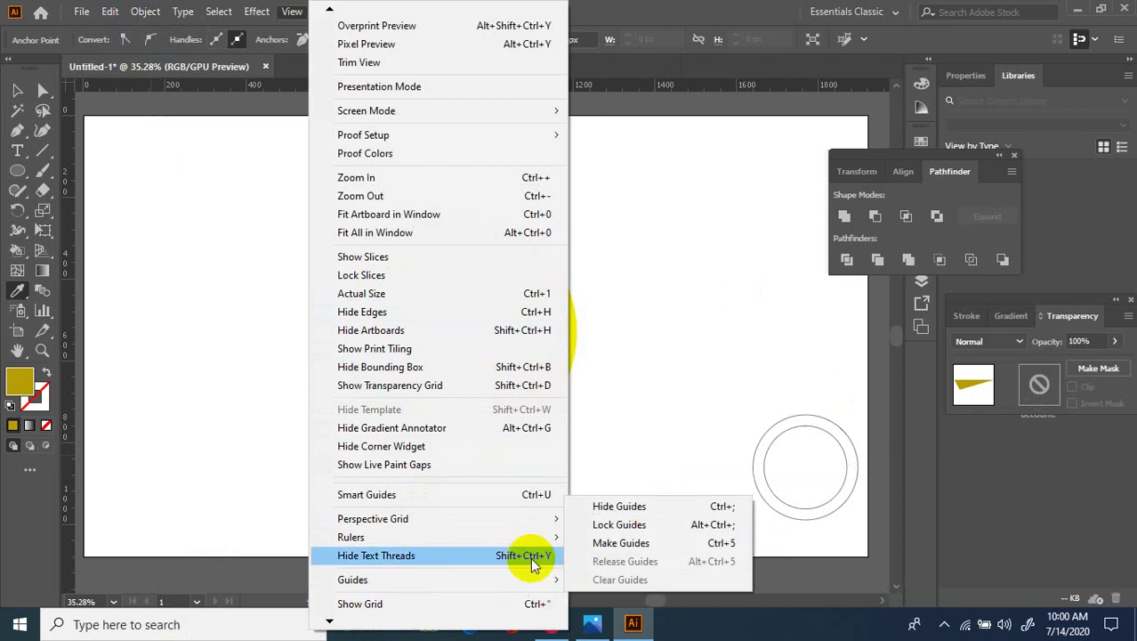
left_click(733, 12)
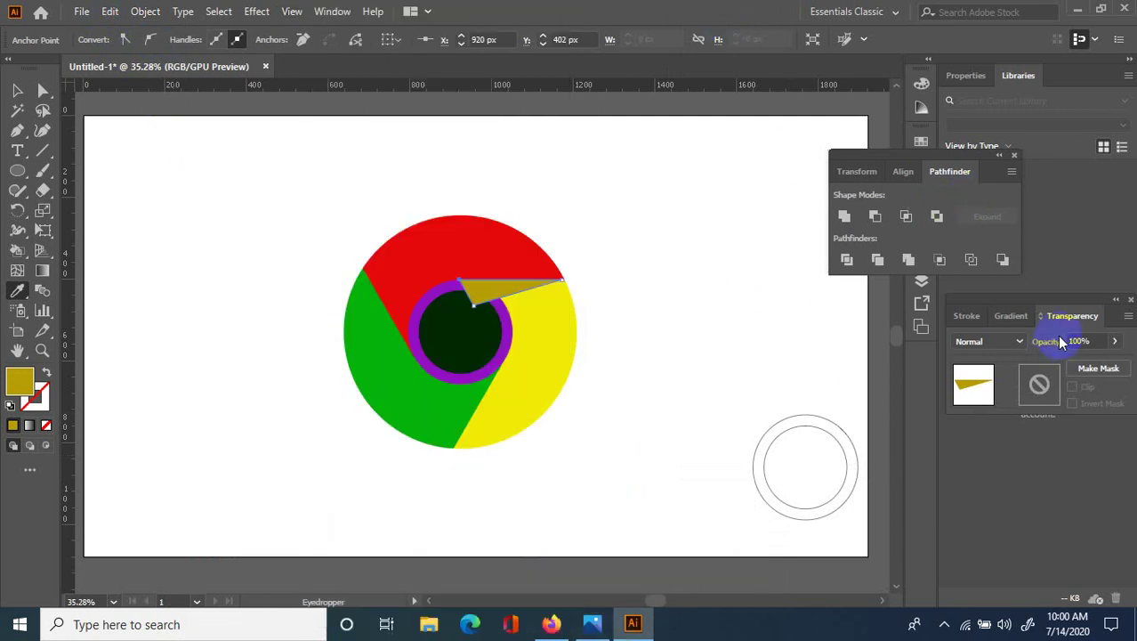
- Lower the opacity of the dark-yellow shadow triangle to 25%, adjust it to 30%, and deselect the shape
left_click(1093, 340)
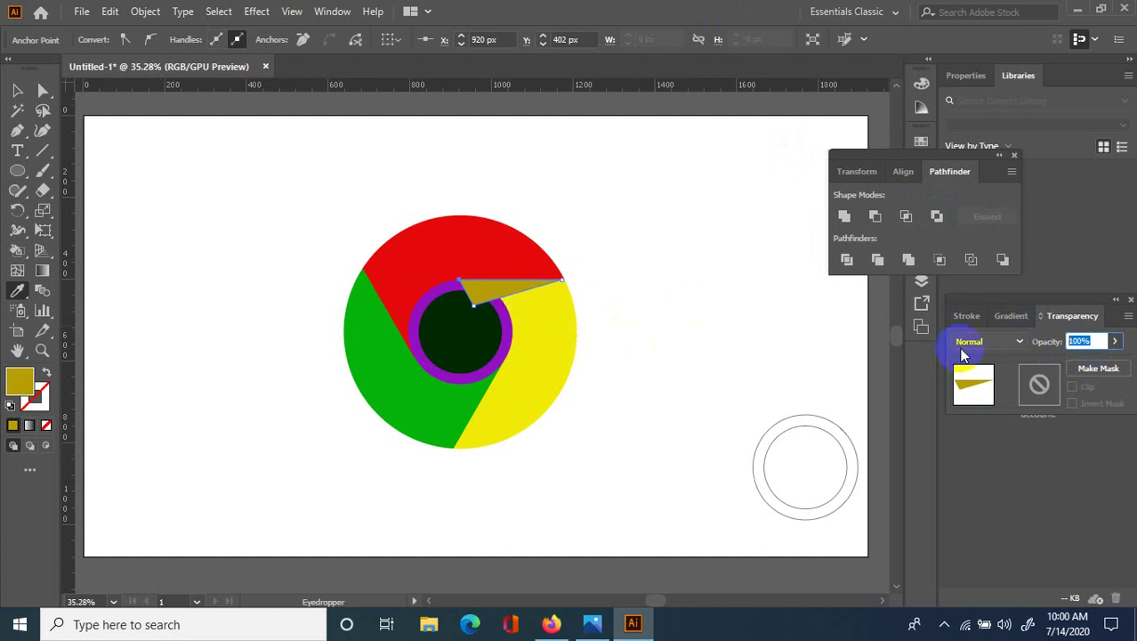
type("25")
key("Return")
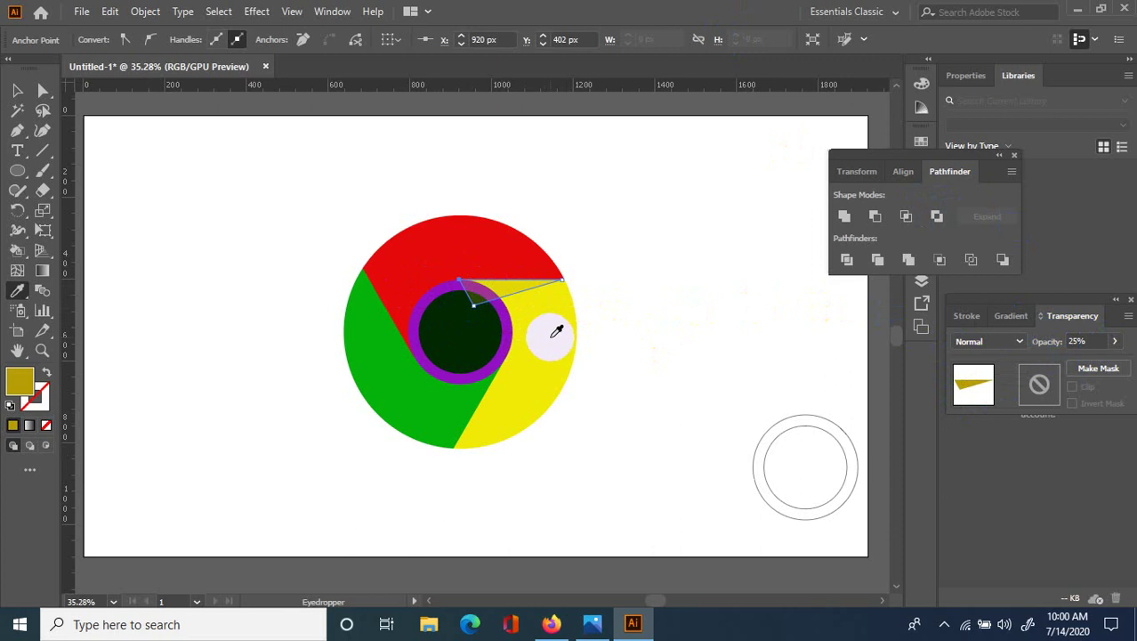
left_click(1099, 340)
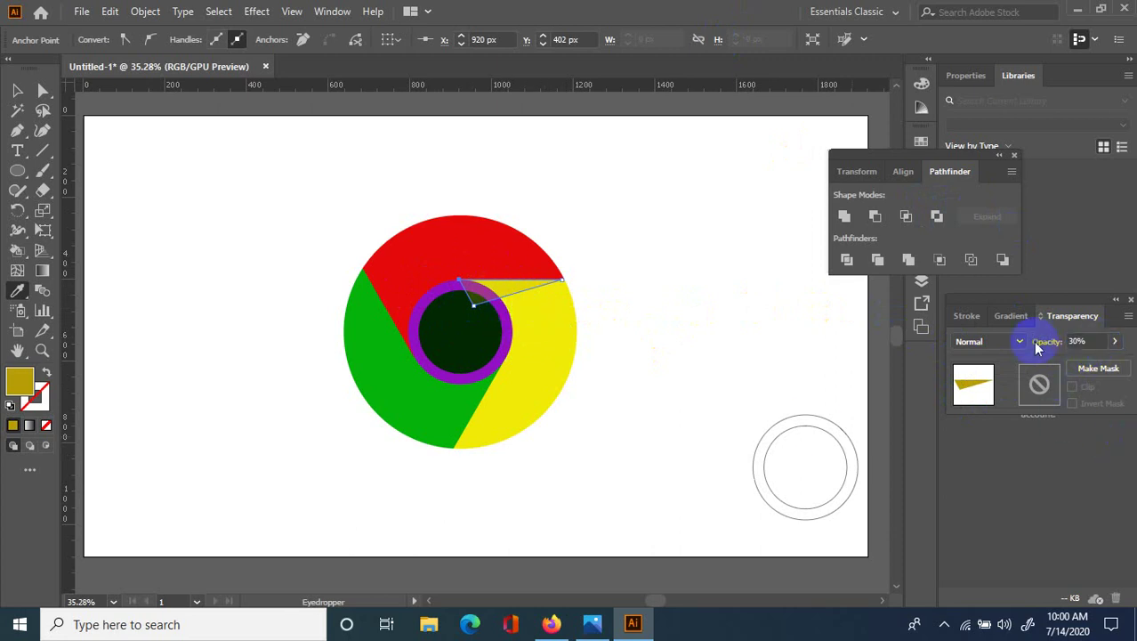
left_click(17, 90)
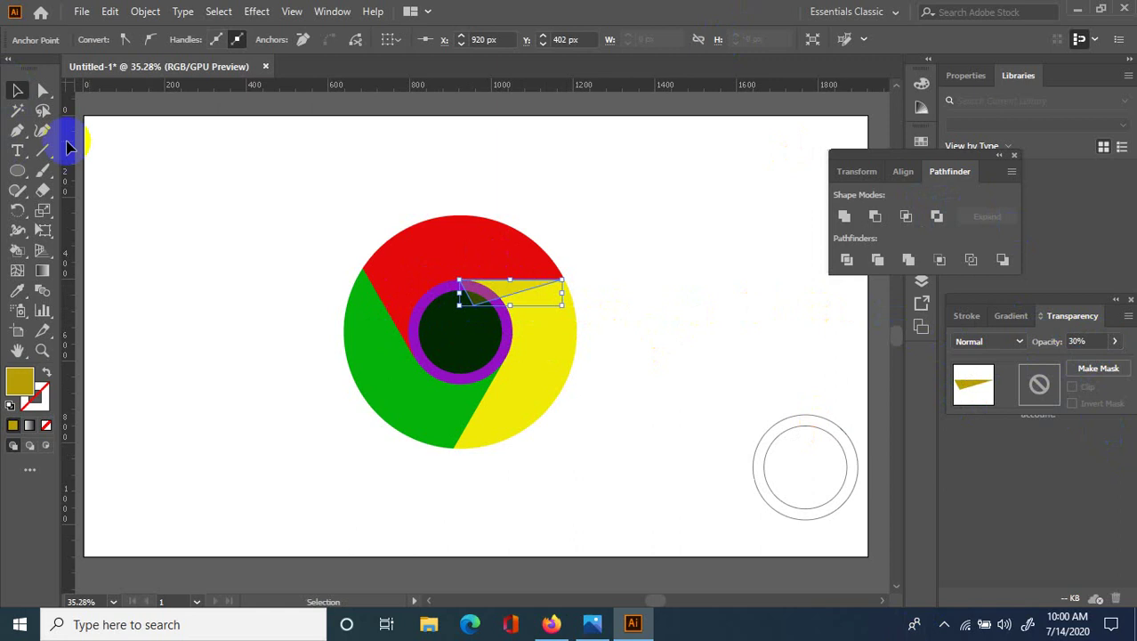
left_click(150, 220)
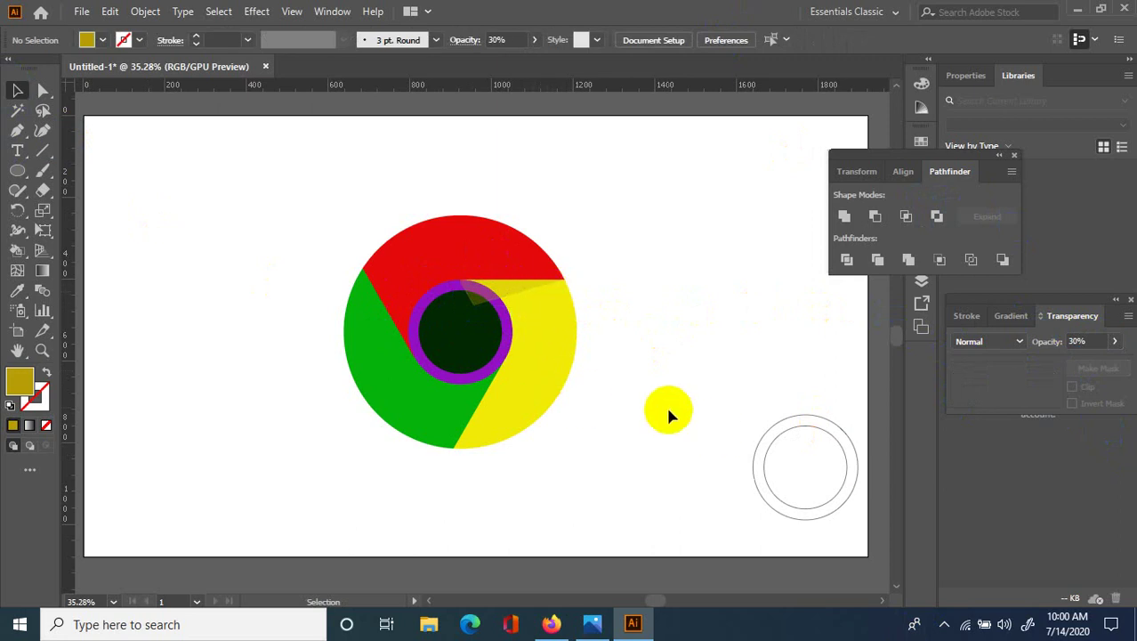
- Draw a closed triangle with the Pen tool from the purple ring's lower-right edge to the green-yellow junction and into the dark circle
left_click(16, 131)
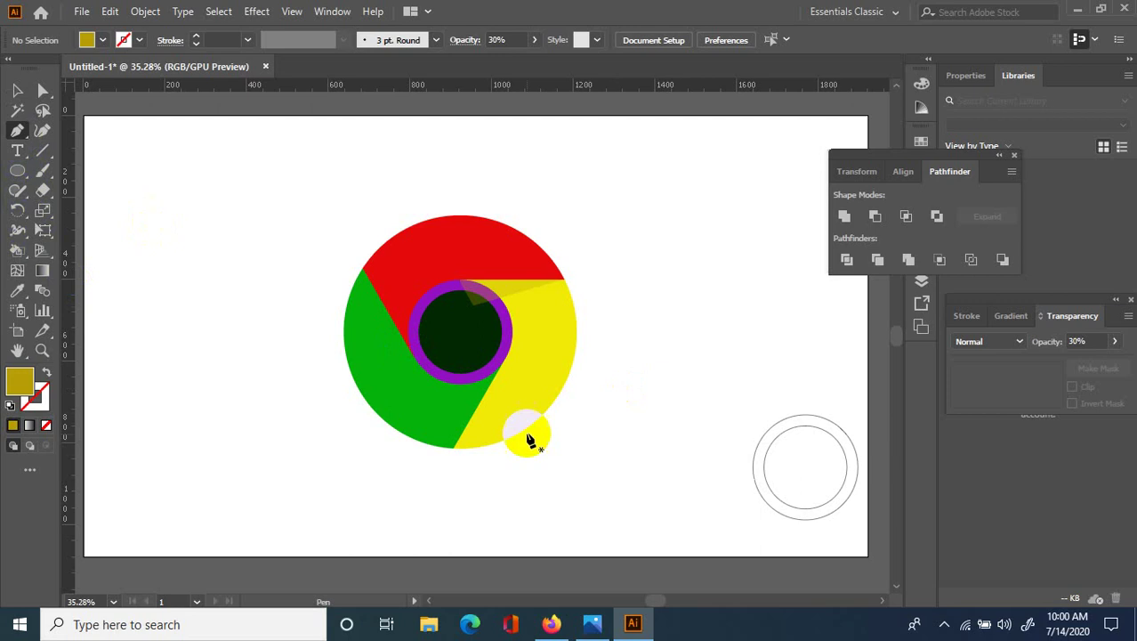
left_click(503, 359)
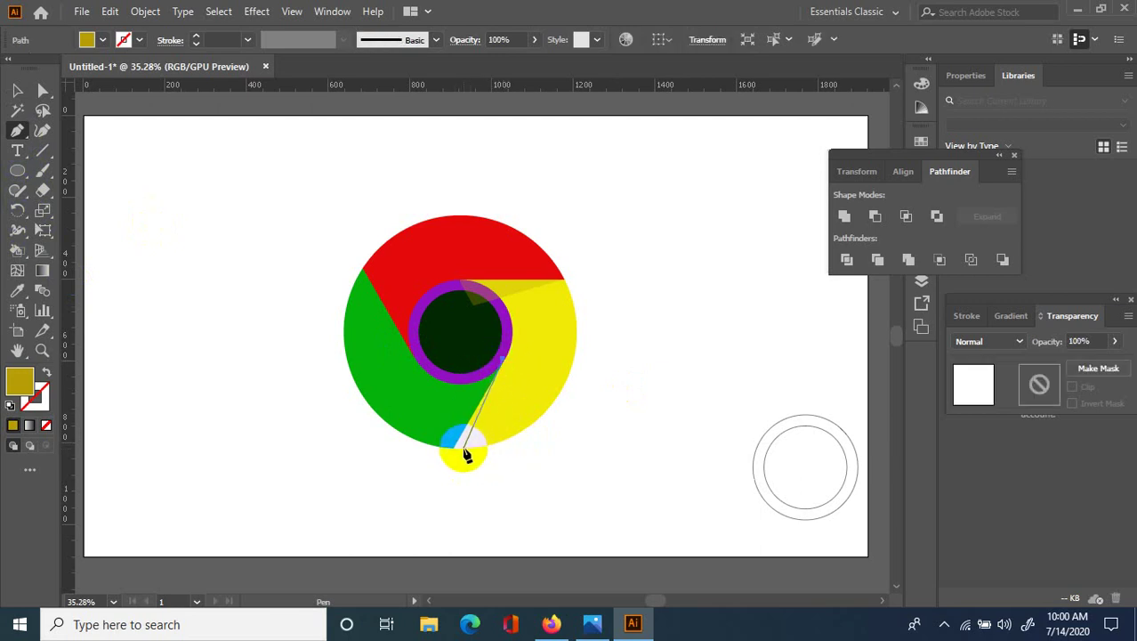
key("ctrl+z")
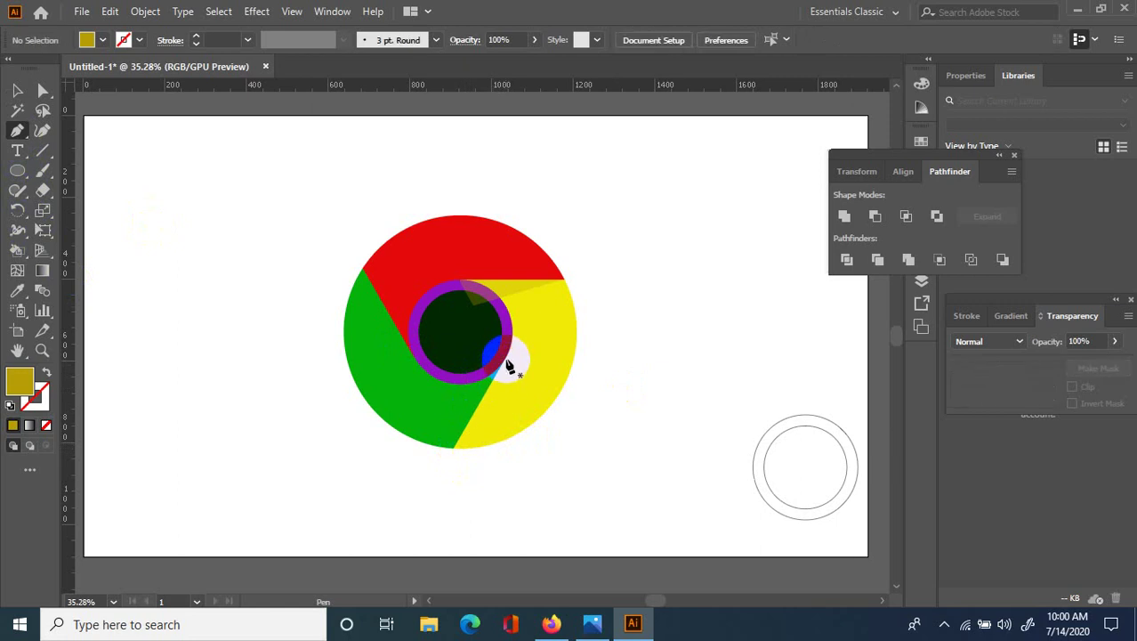
left_click(504, 360)
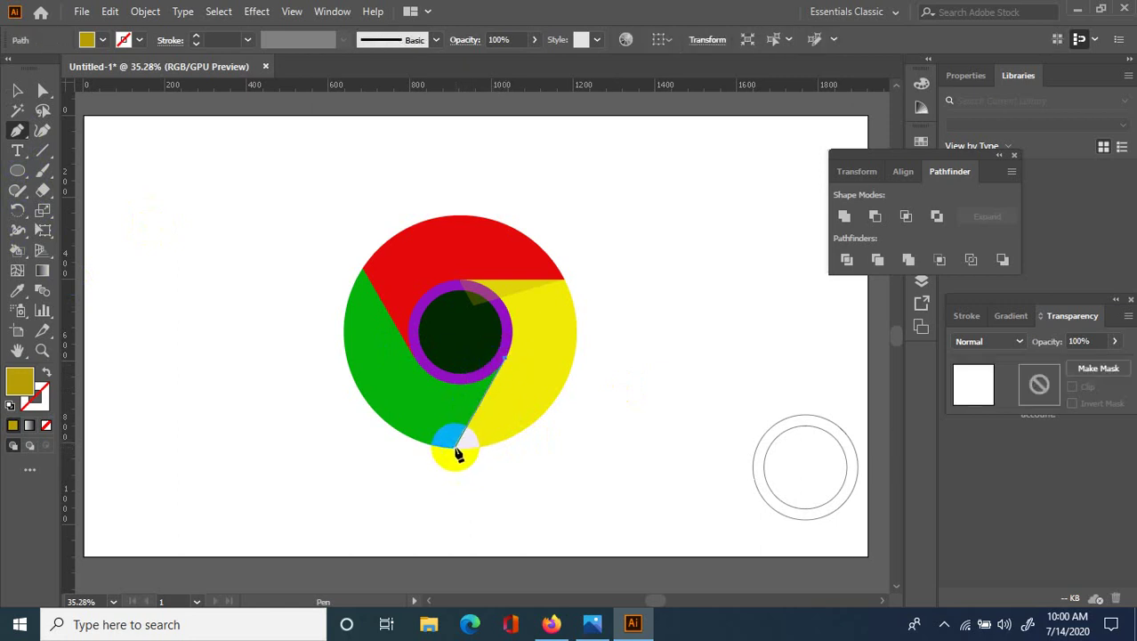
left_click(456, 448)
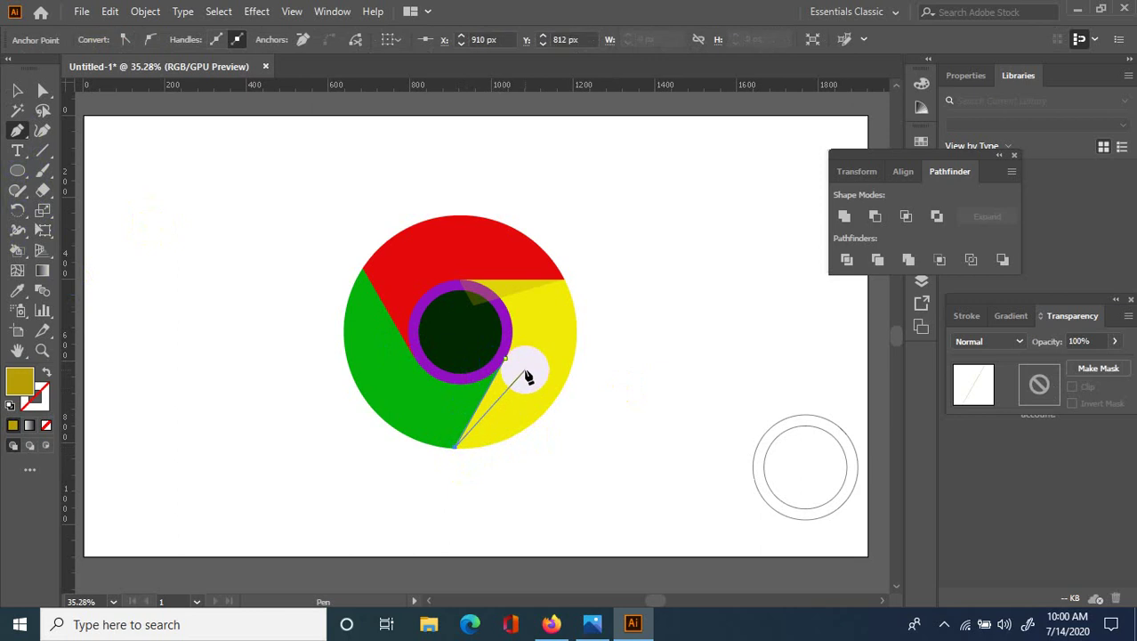
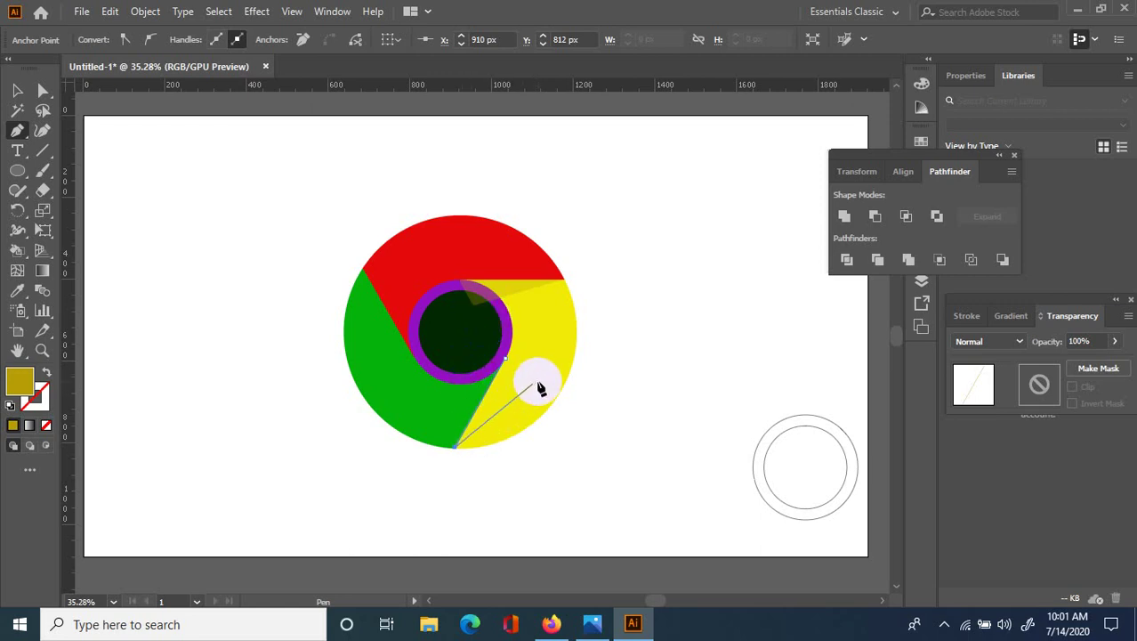
left_click(472, 380)
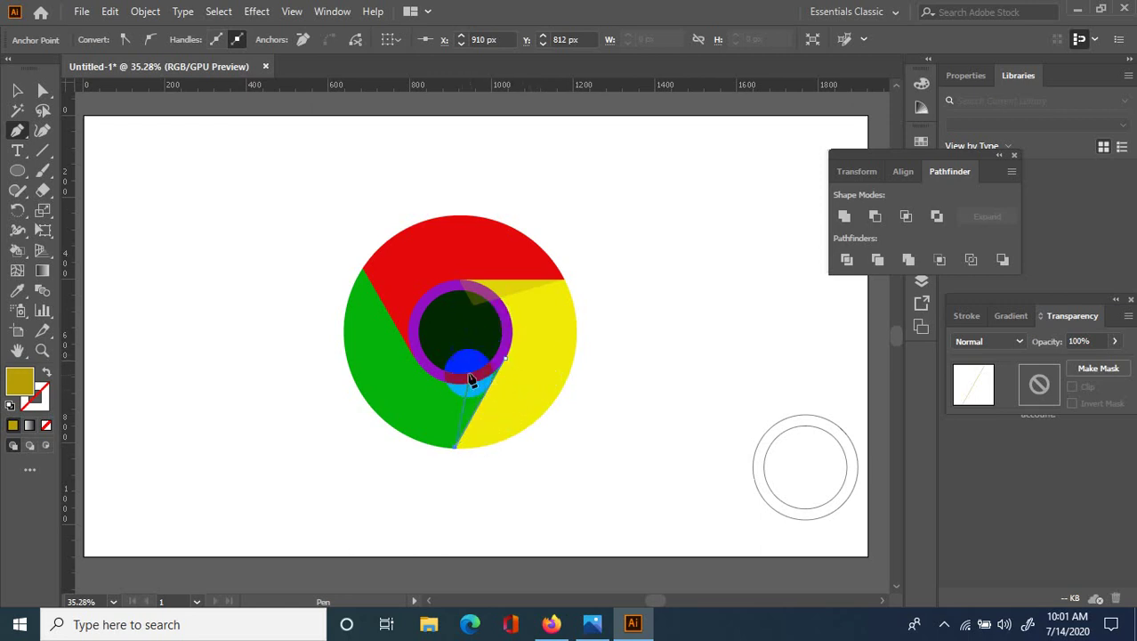
left_click_drag(469, 377, 480, 353)
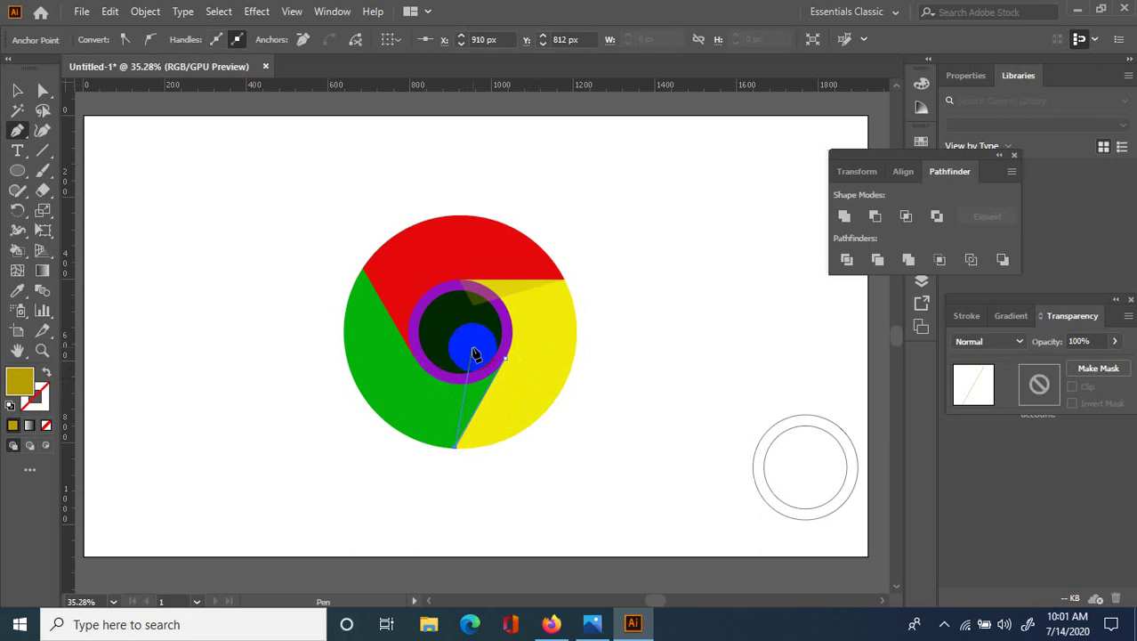
left_click(509, 358)
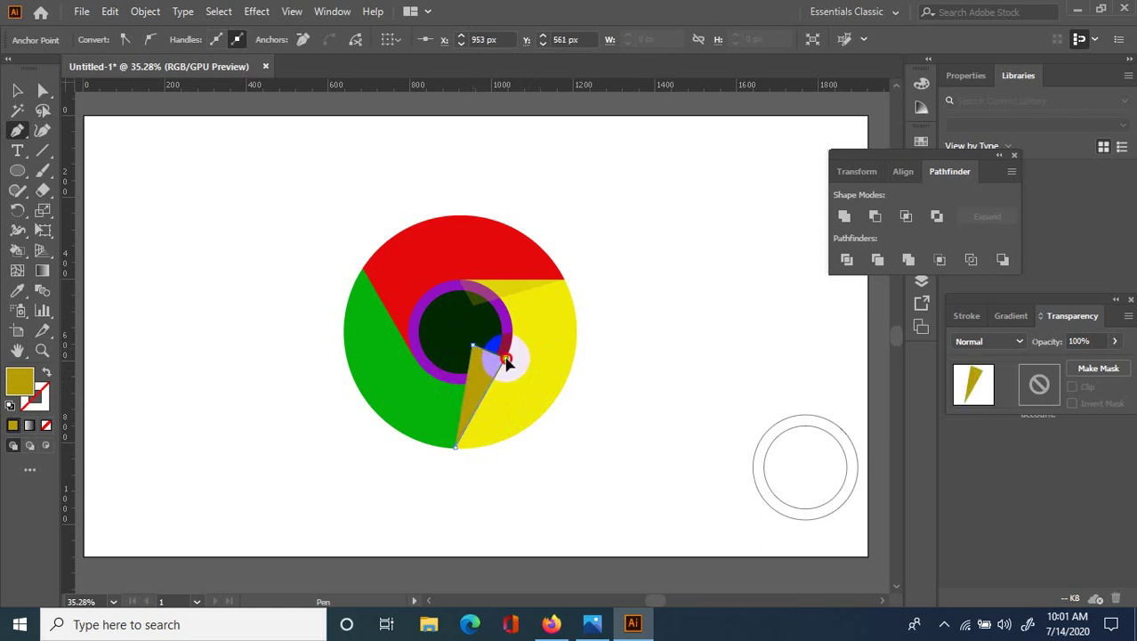
- Sample the logo's green for the new triangle and darken its fill to 057f05
left_click(18, 390)
left_click(16, 291)
left_click(402, 405)
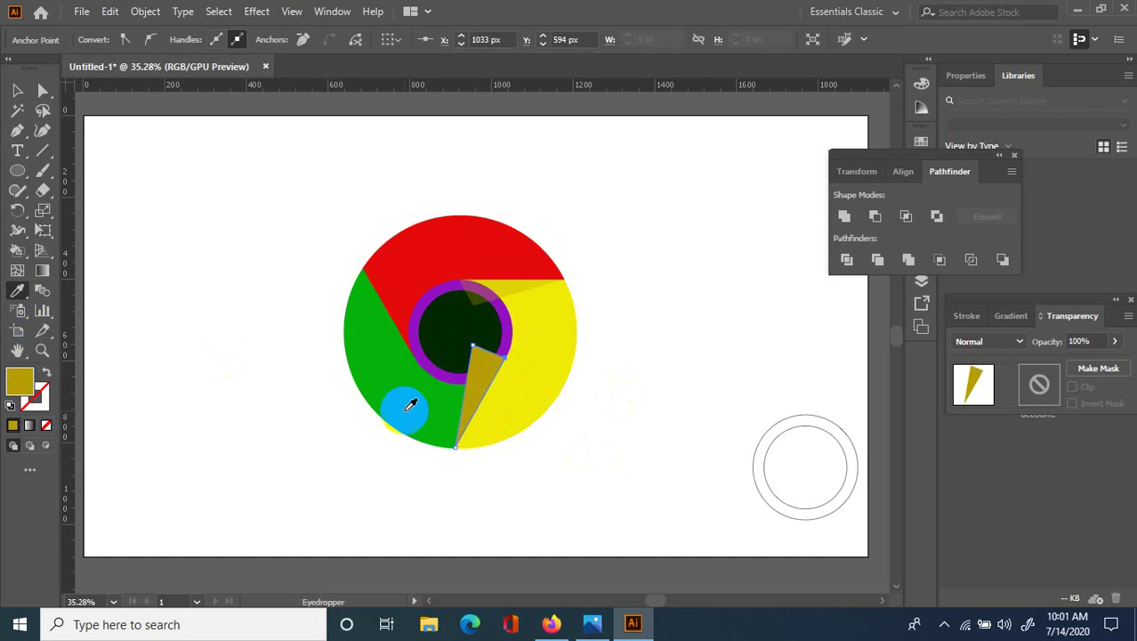
double_click(21, 382)
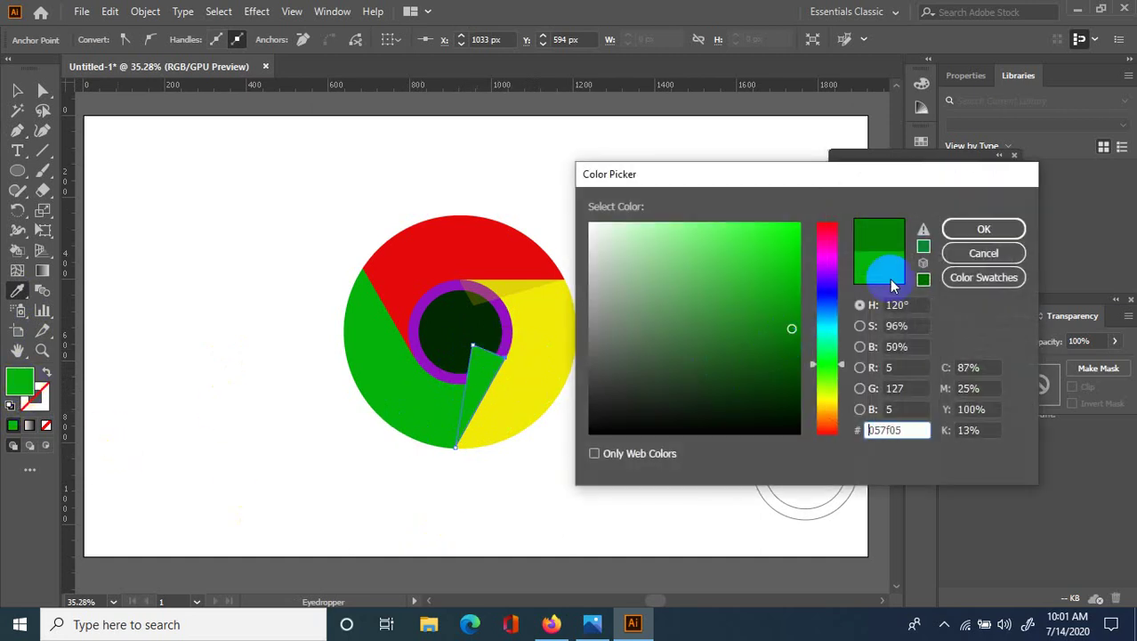
left_click(961, 228)
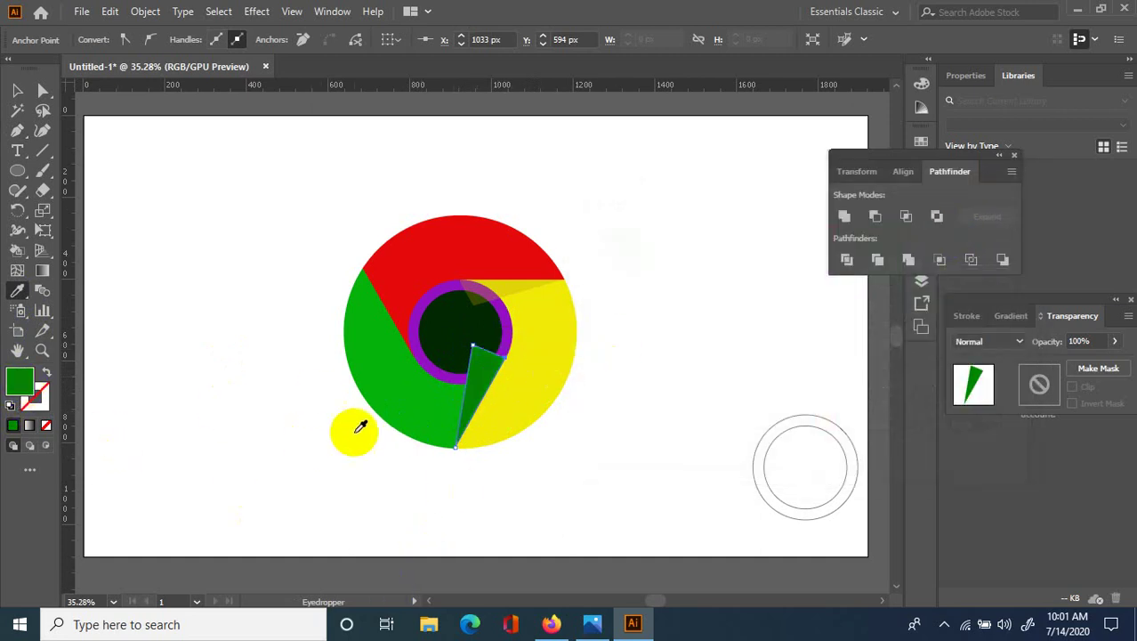
- Reduce the dark-green shadow triangle's opacity to 20% and deselect it
left_click(1051, 335)
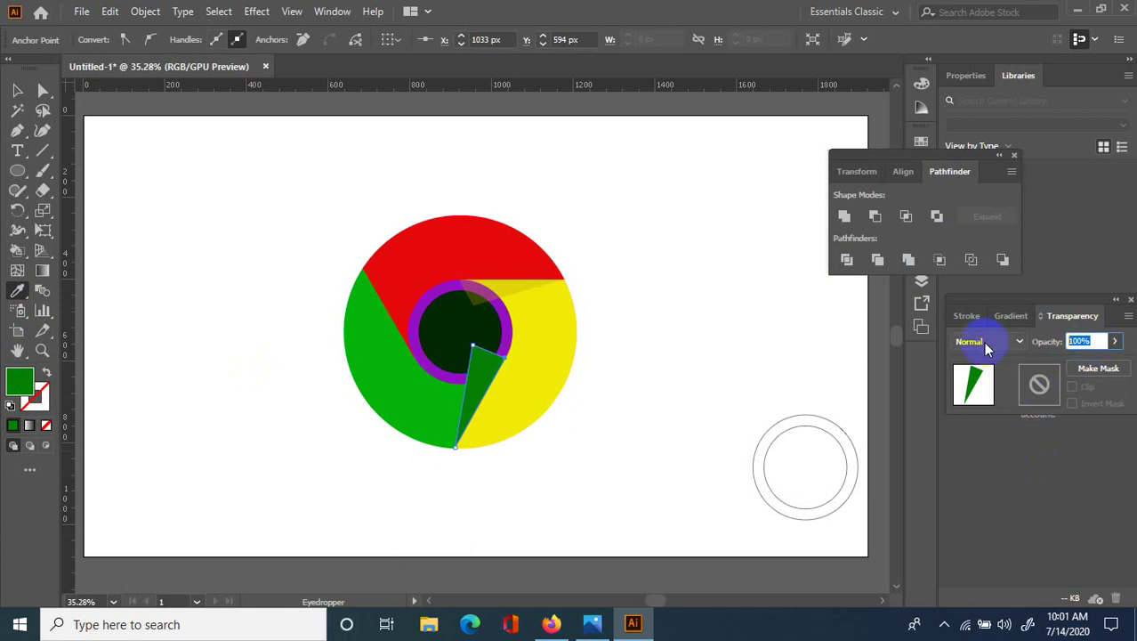
type("20")
key("Return")
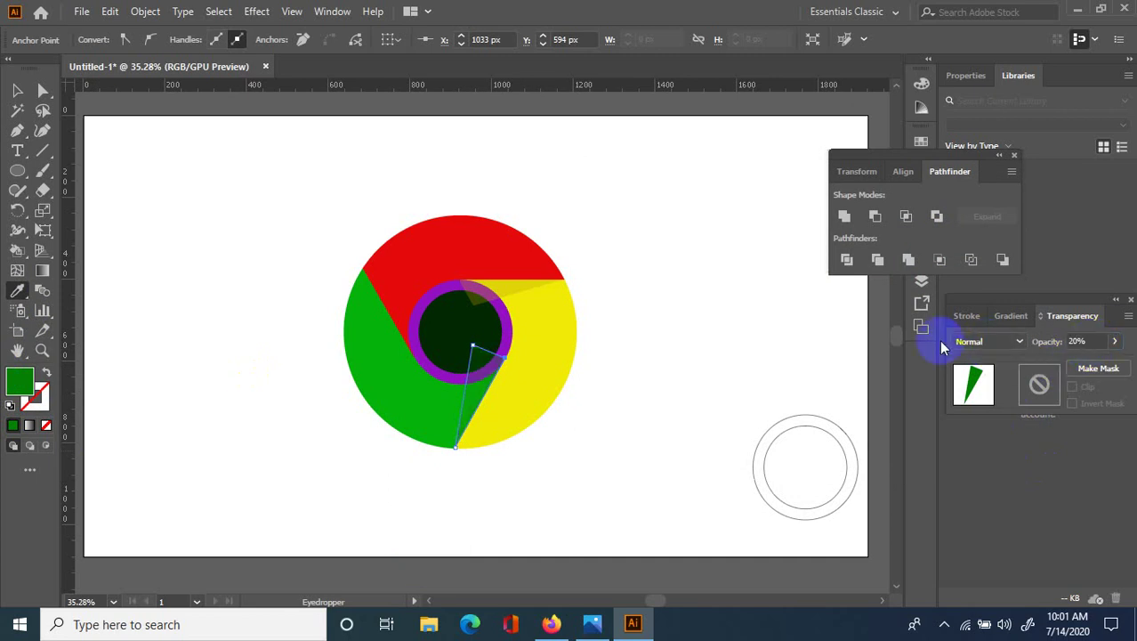
left_click(17, 90)
left_click(178, 215)
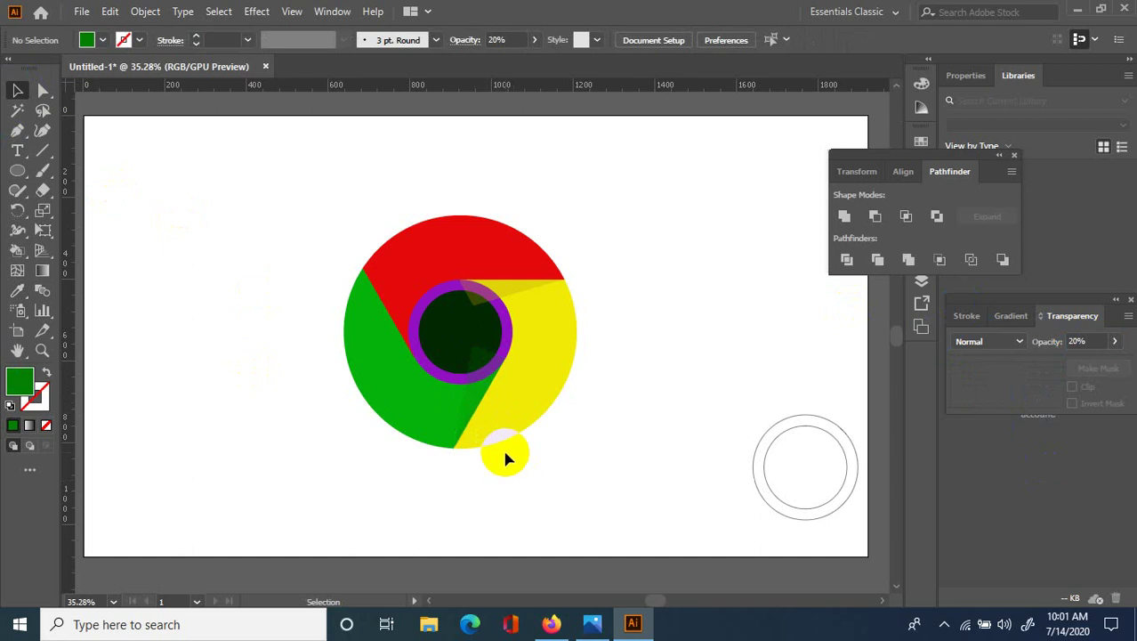
- Reselect the dark-green shadow triangle, change its opacity to 25%, and deselect it
left_click(489, 422)
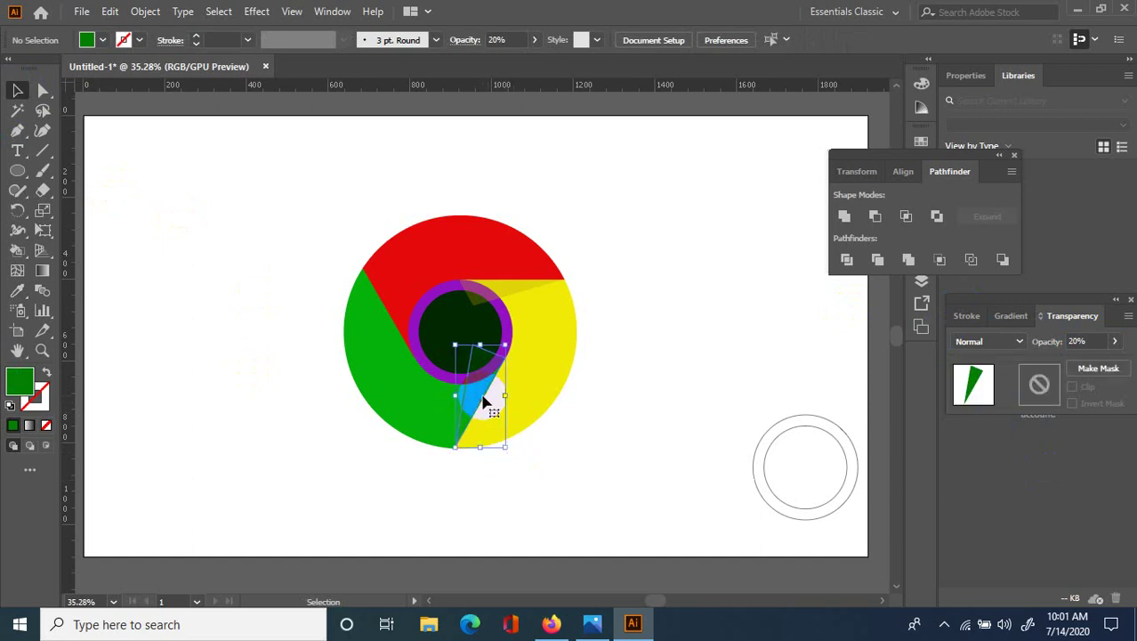
left_click(1094, 342)
type("25")
key("Return")
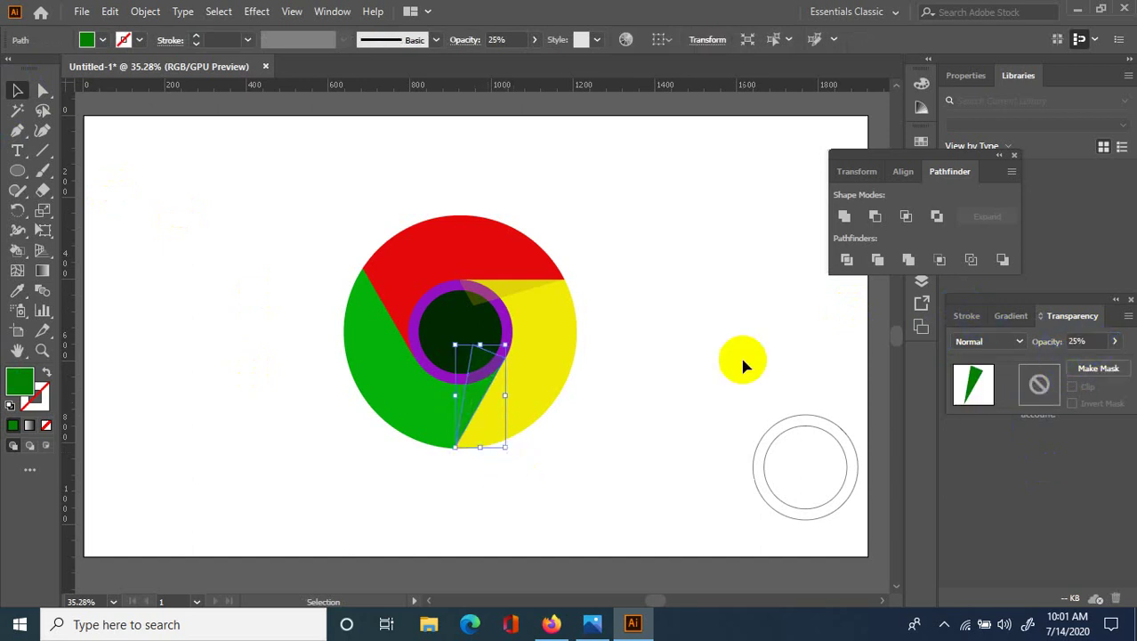
left_click(359, 413)
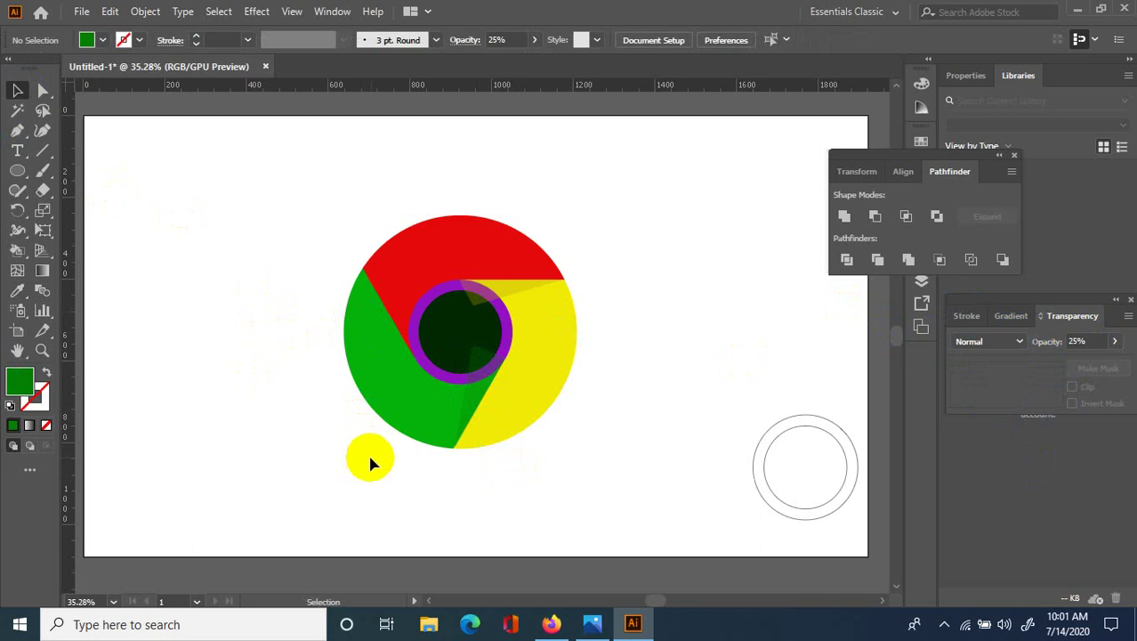
- Search Windows for "chr" to examine the original Google Chrome icon, and close the search
left_click(207, 627)
type("chr")
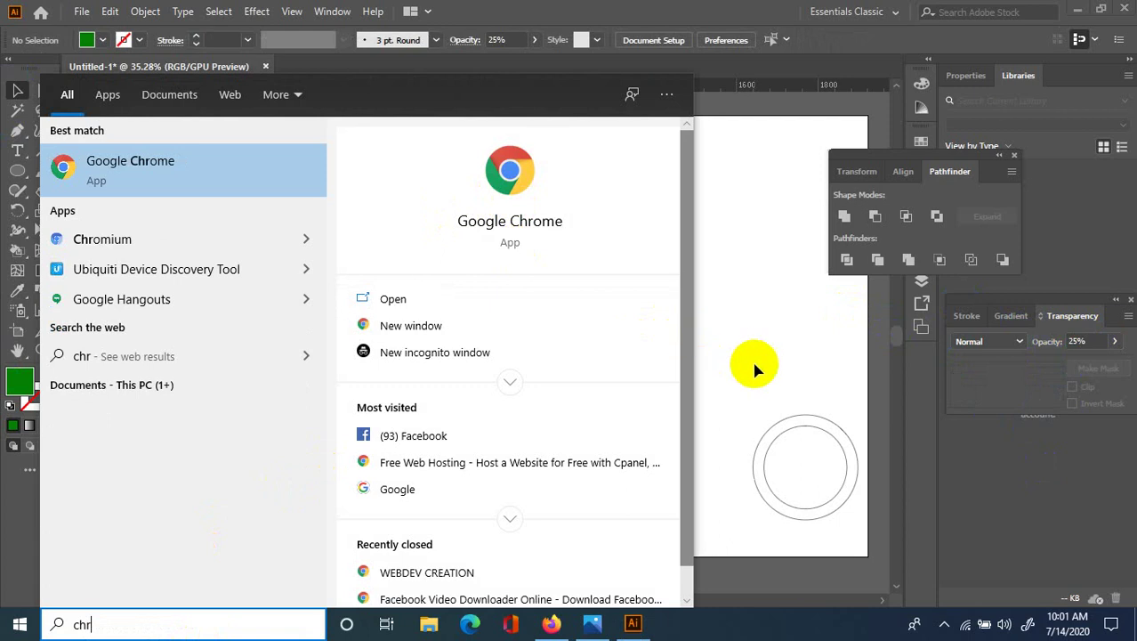
left_click(736, 396)
- Set the opacity of the dark-yellow shadow triangle to 35%
left_click(515, 295)
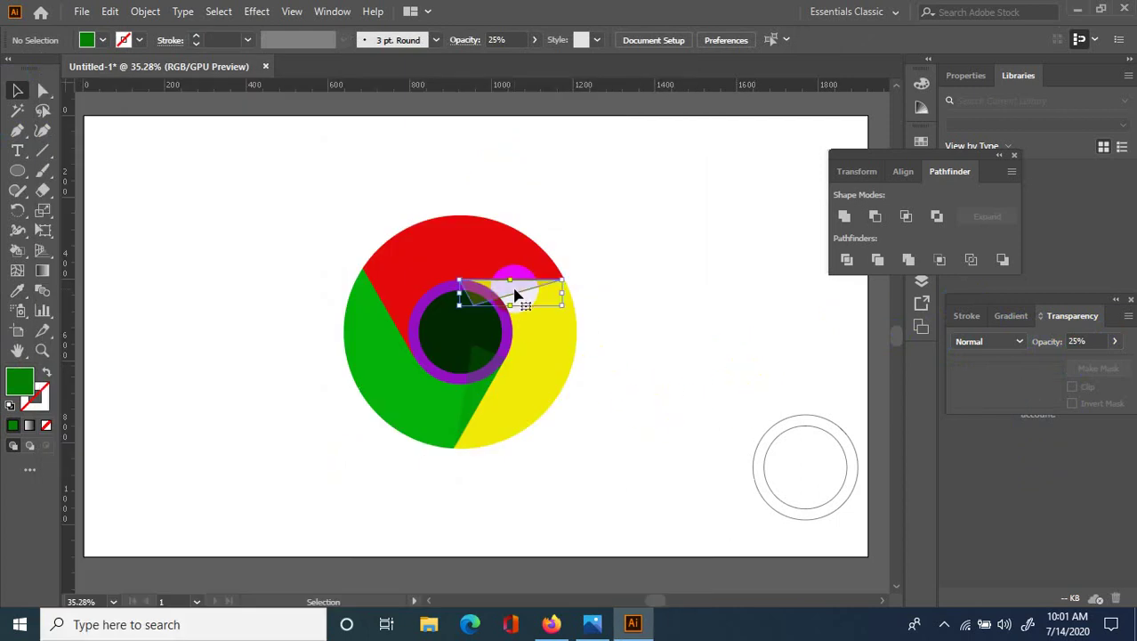
left_click_drag(1099, 355, 982, 341)
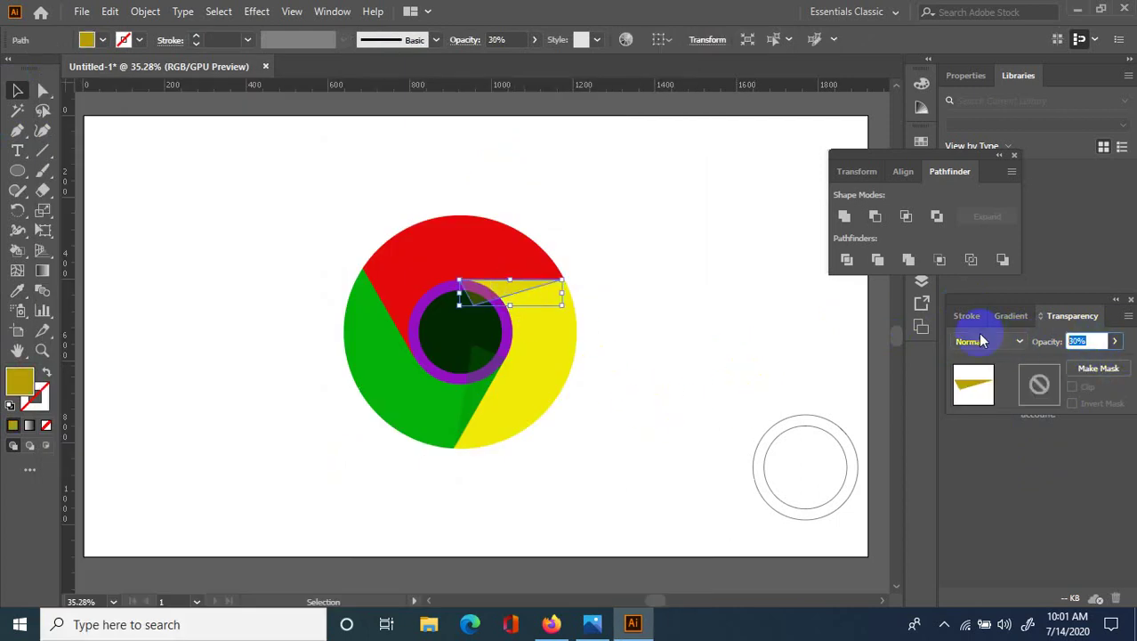
type("35")
left_click(736, 306)
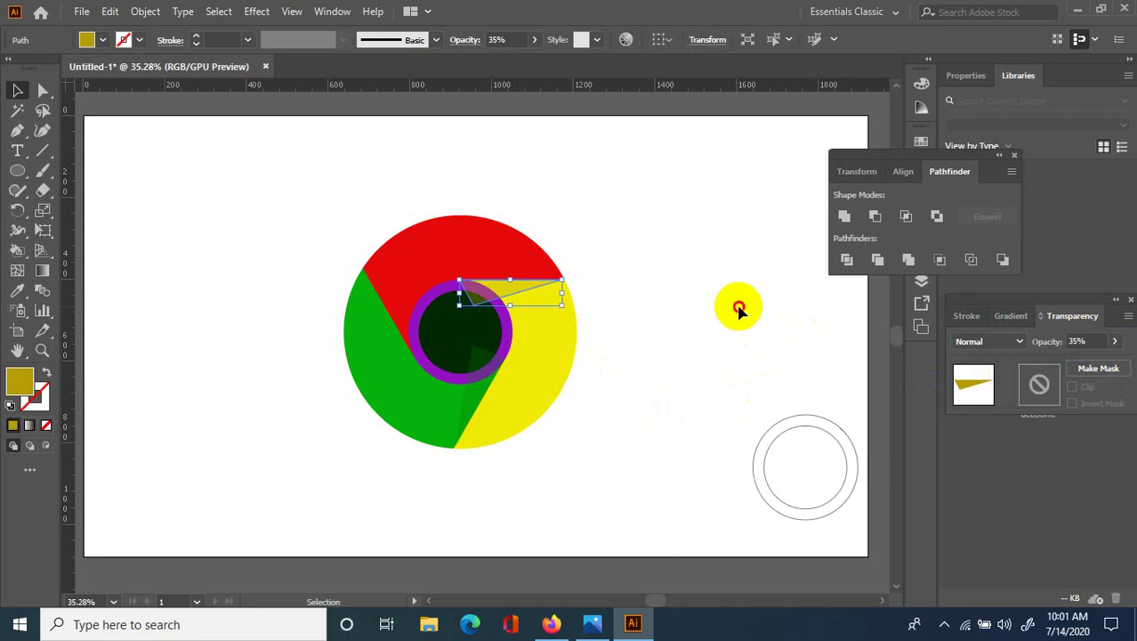
- Set the opacity of the dark-green shadow triangle to 30% and deselect it
left_click(477, 407)
left_click_drag(1086, 347, 1023, 343)
type("30")
left_click(691, 285)
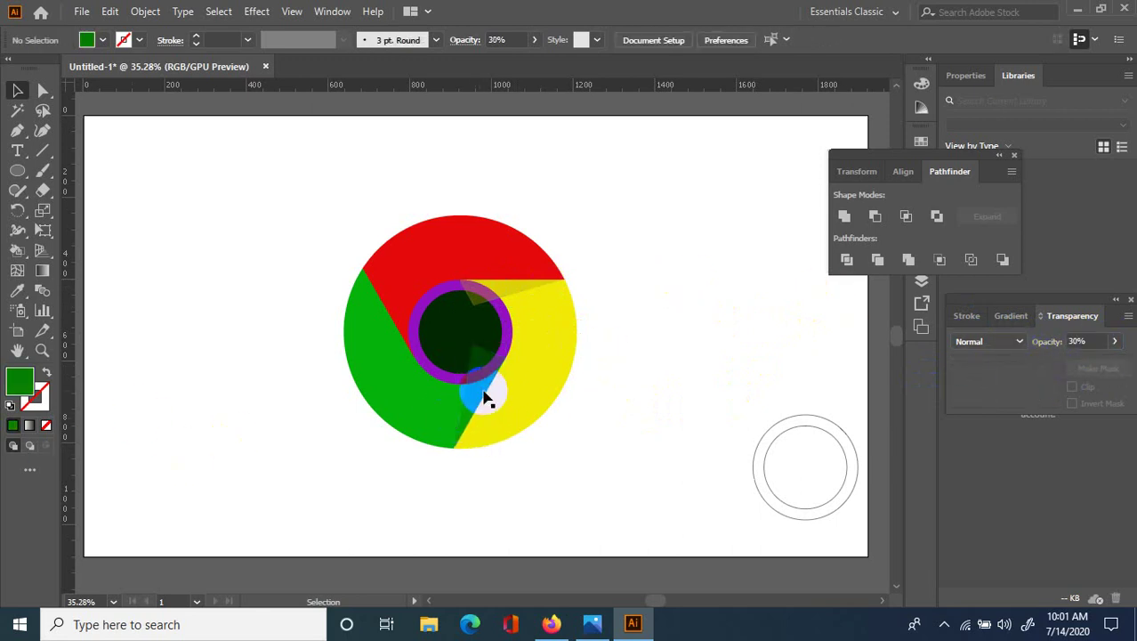
- Darken the fill colour of the green shadow triangle over the logo's green segment, and deselect it
left_click(482, 392)
double_click(30, 380)
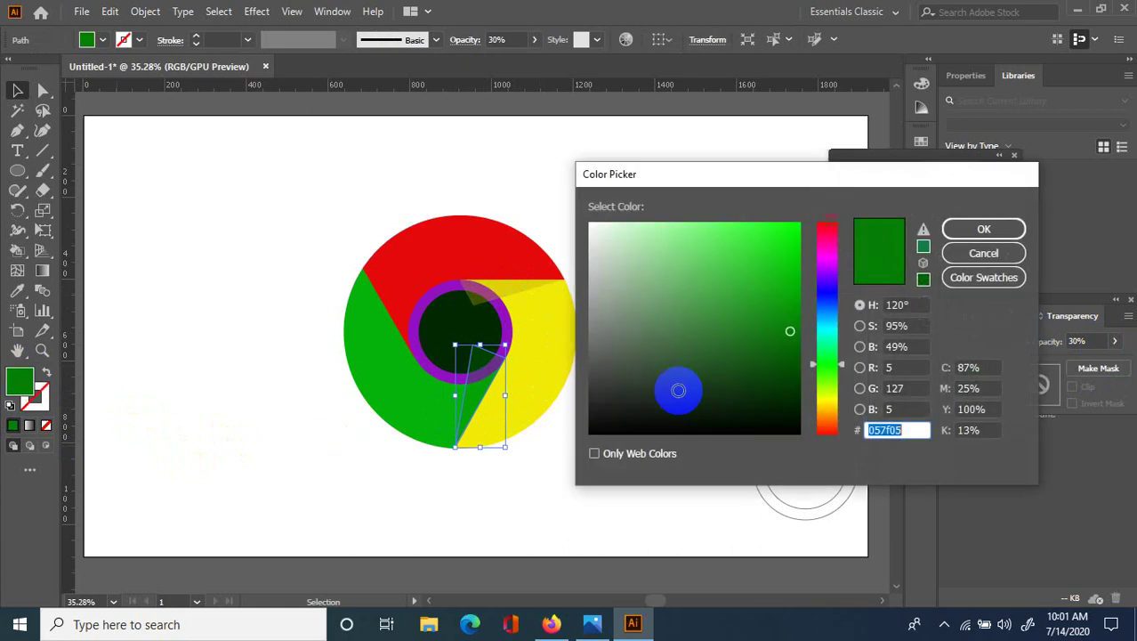
left_click_drag(678, 389, 794, 358)
left_click(984, 230)
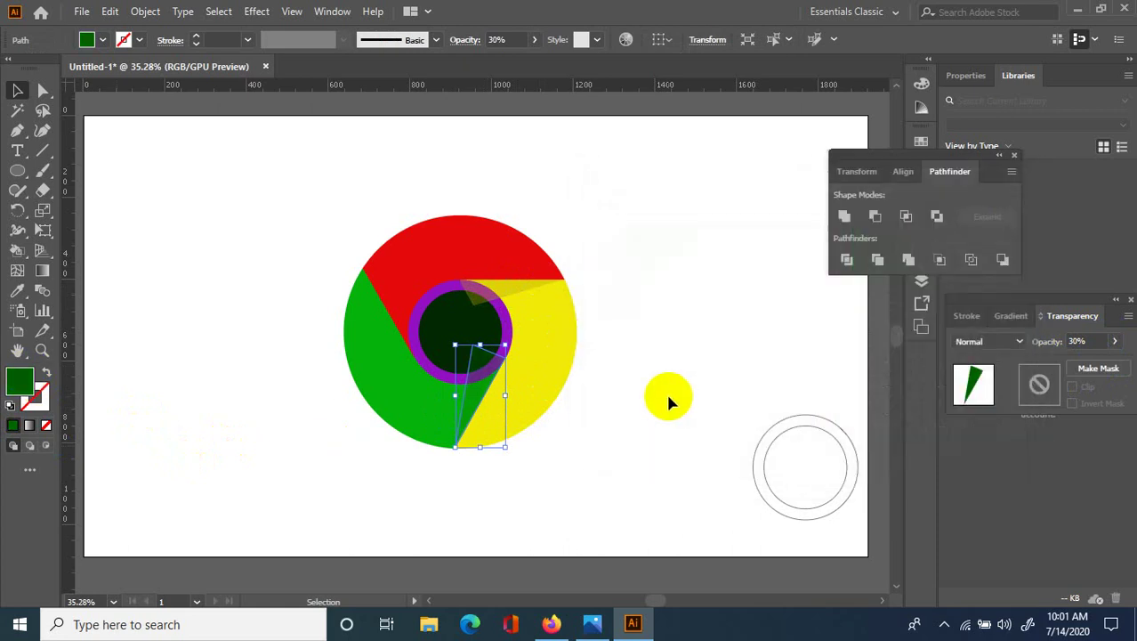
left_click(666, 391)
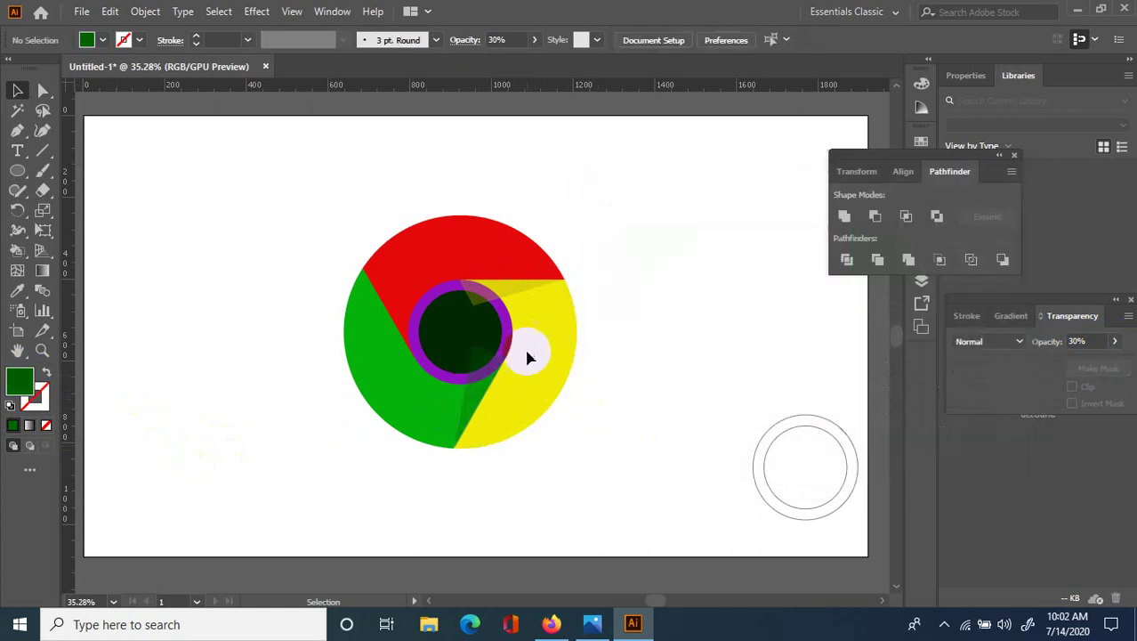
- Change the fill of the dark-yellow shadow triangle to a darker shade of yellow-brown, and deselect it
left_click(500, 290)
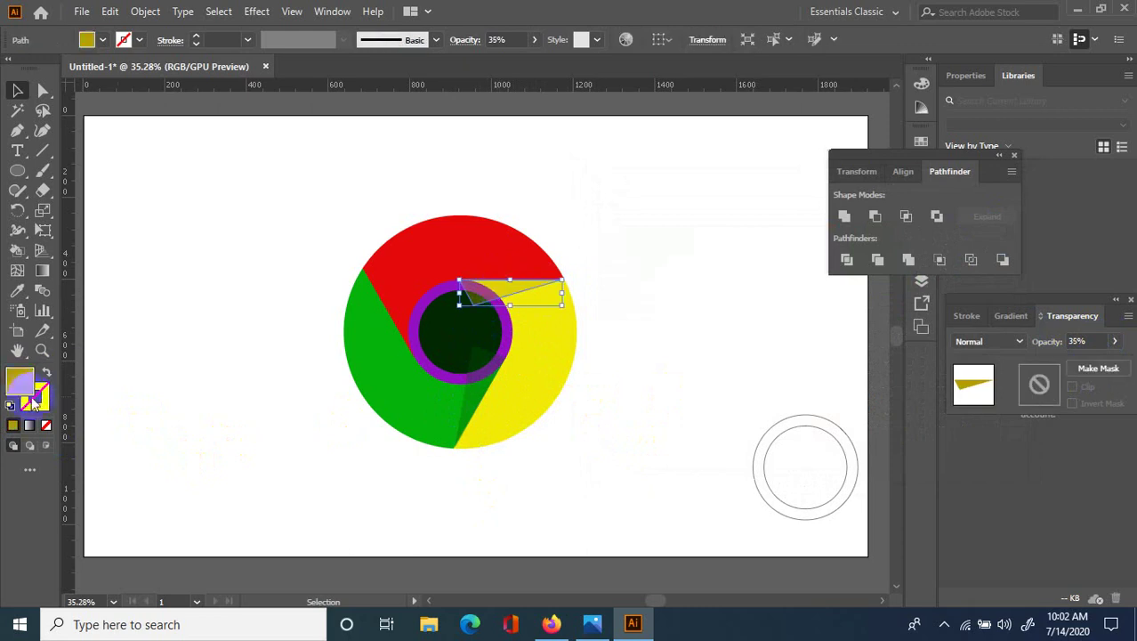
double_click(20, 388)
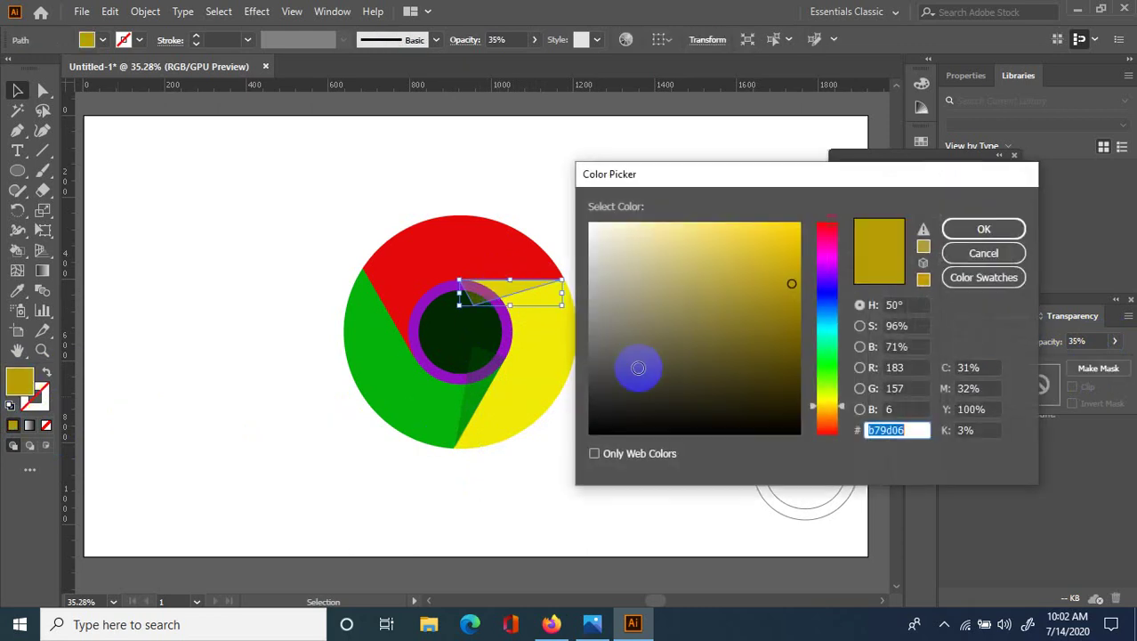
left_click(796, 313)
left_click(976, 229)
left_click(649, 289)
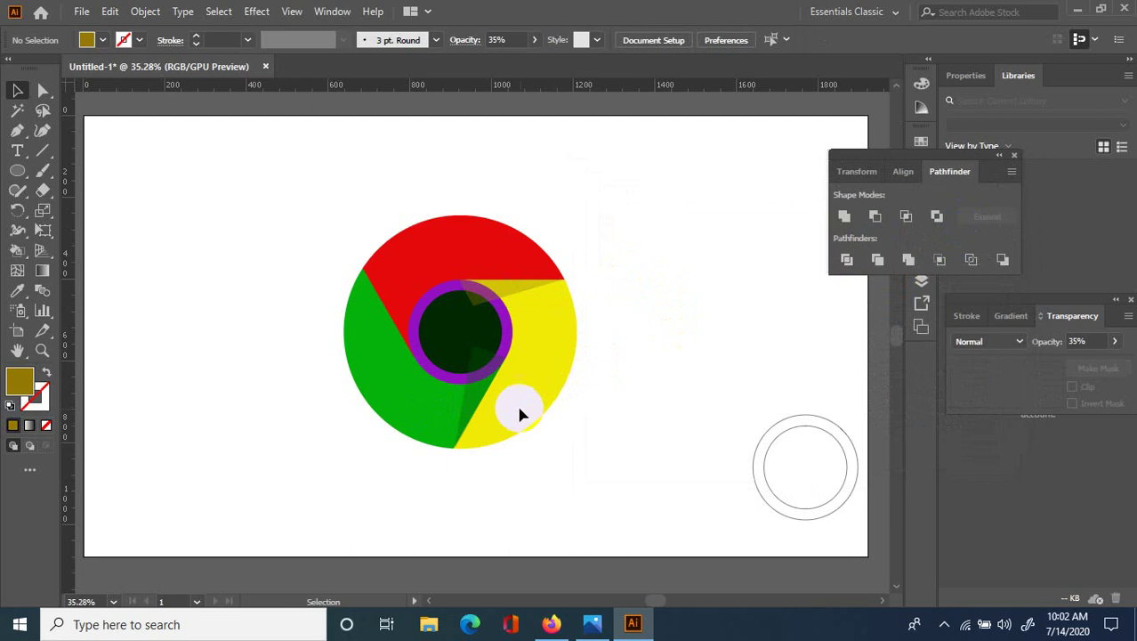
- Set the opacity of the dark-green shadow triangle to 25% and deselect it
left_click(474, 400)
left_click_drag(1092, 336, 997, 335)
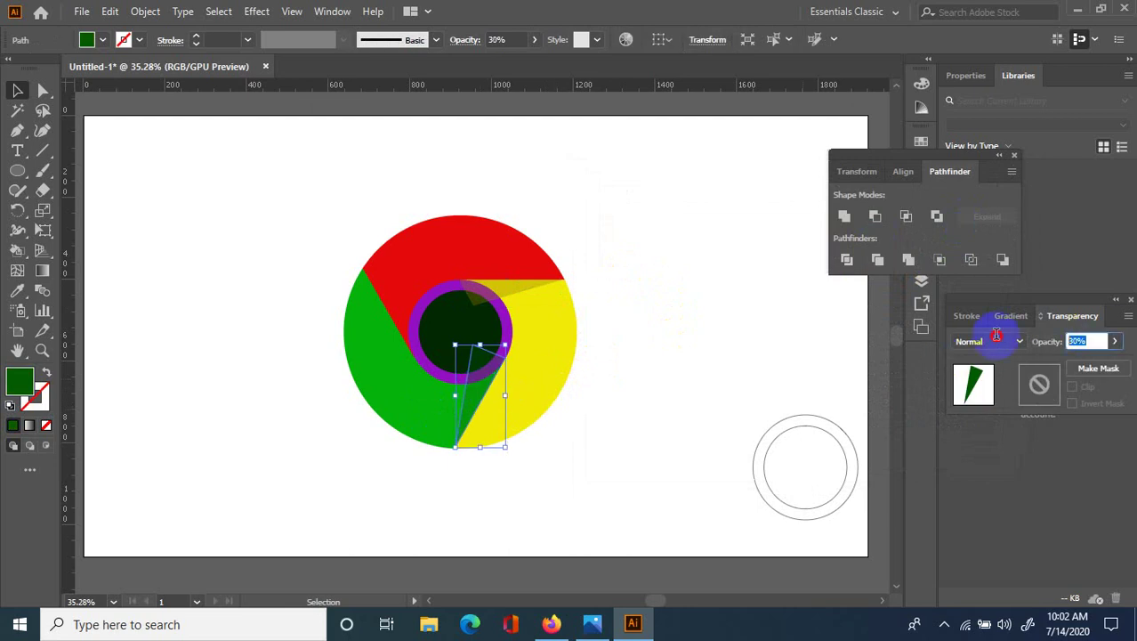
type("25")
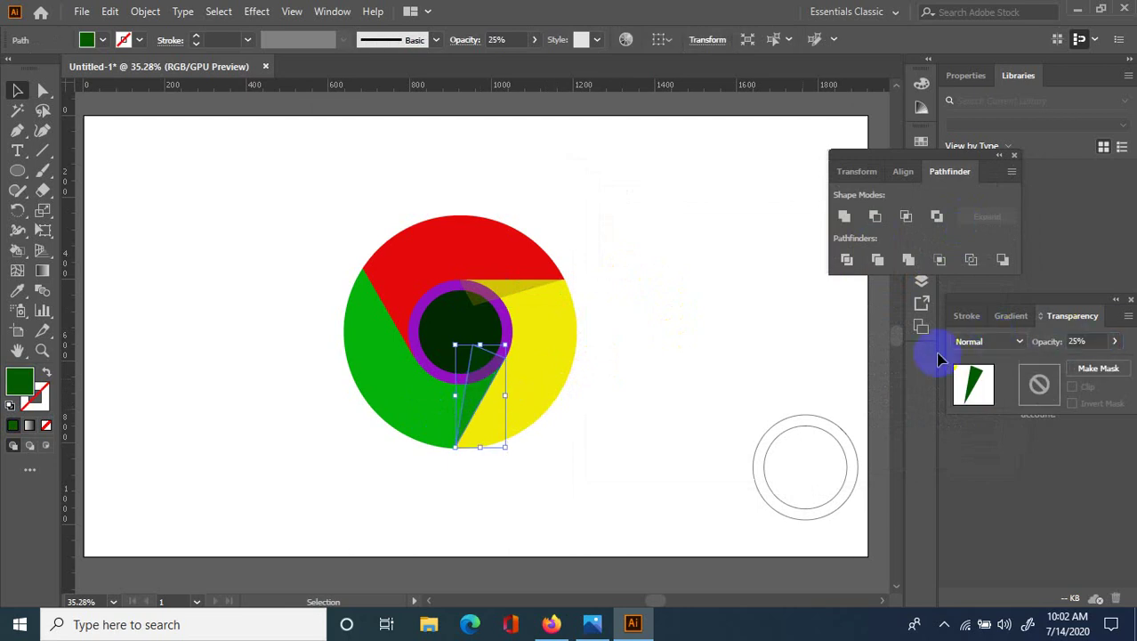
left_click(684, 345)
- Set the opacity of the dark-yellow shadow triangle to 30% and deselect it
left_click(504, 284)
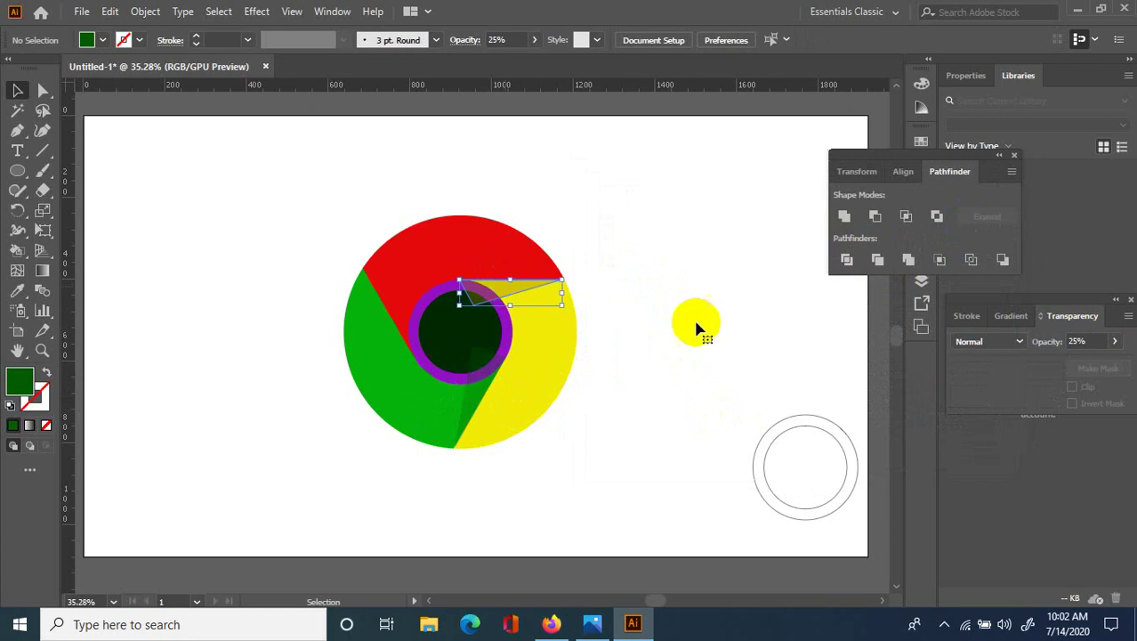
left_click_drag(1087, 340, 1017, 344)
type("30")
key("Return")
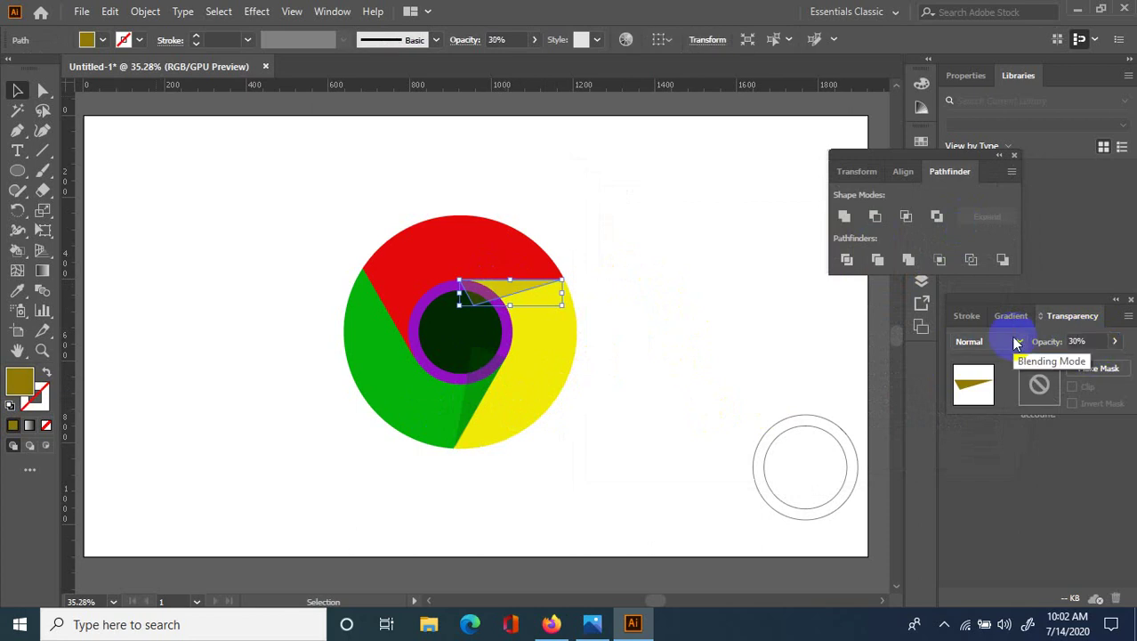
left_click(706, 307)
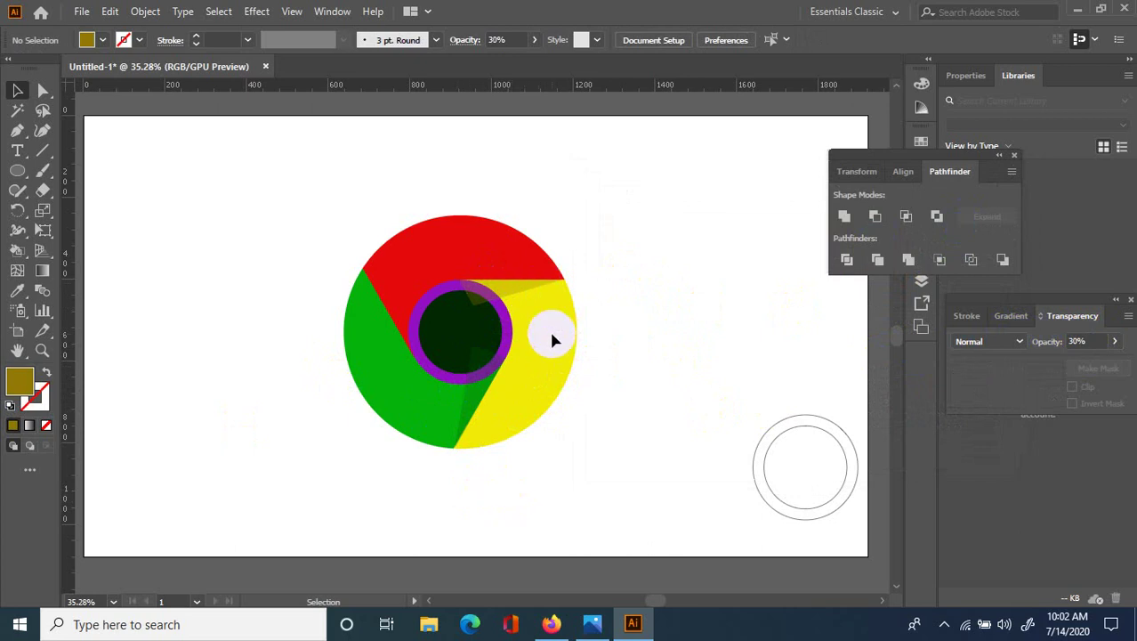
- Draw a closed triangle with the Pen tool along the red-green boundary, from the outer corner to the purple ring and into the dark centre circle
left_click(17, 130)
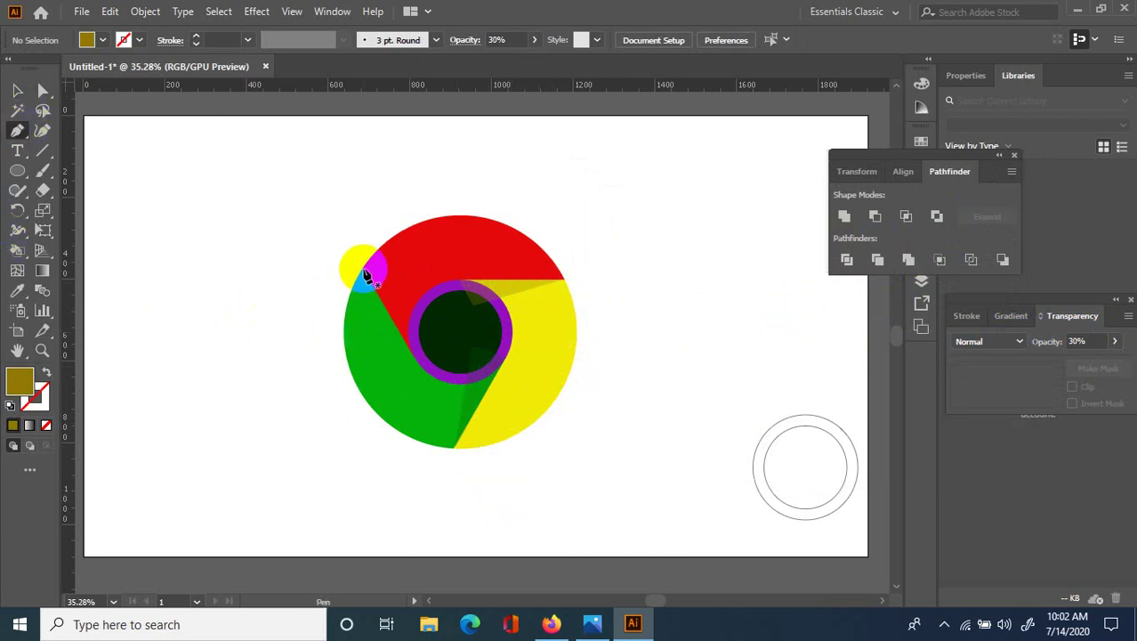
left_click(362, 267)
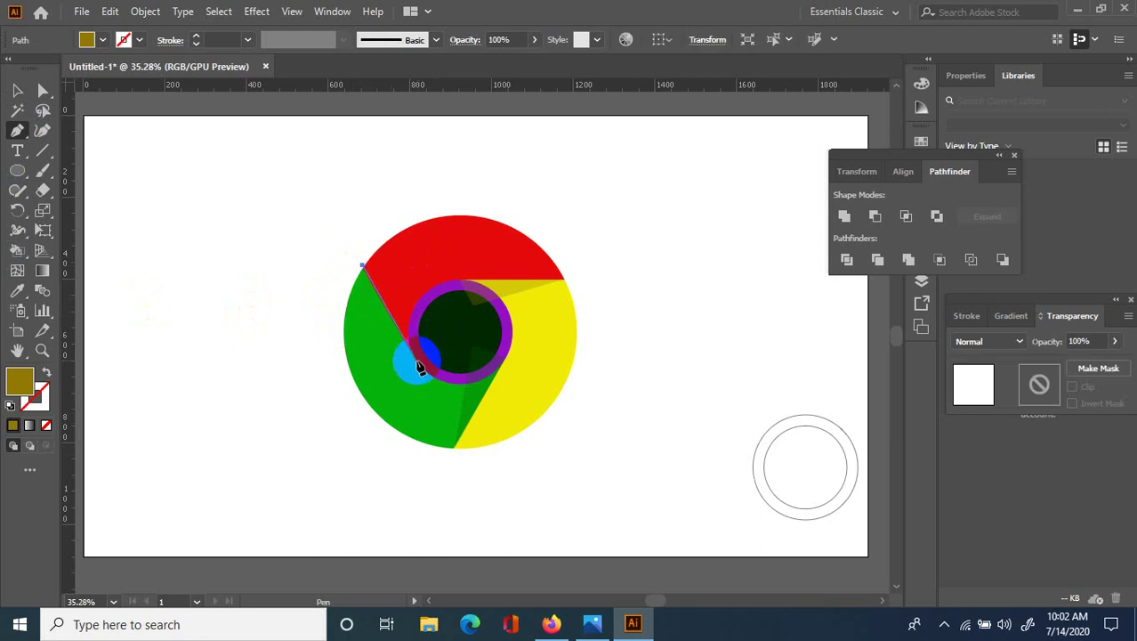
key("ctrl+z")
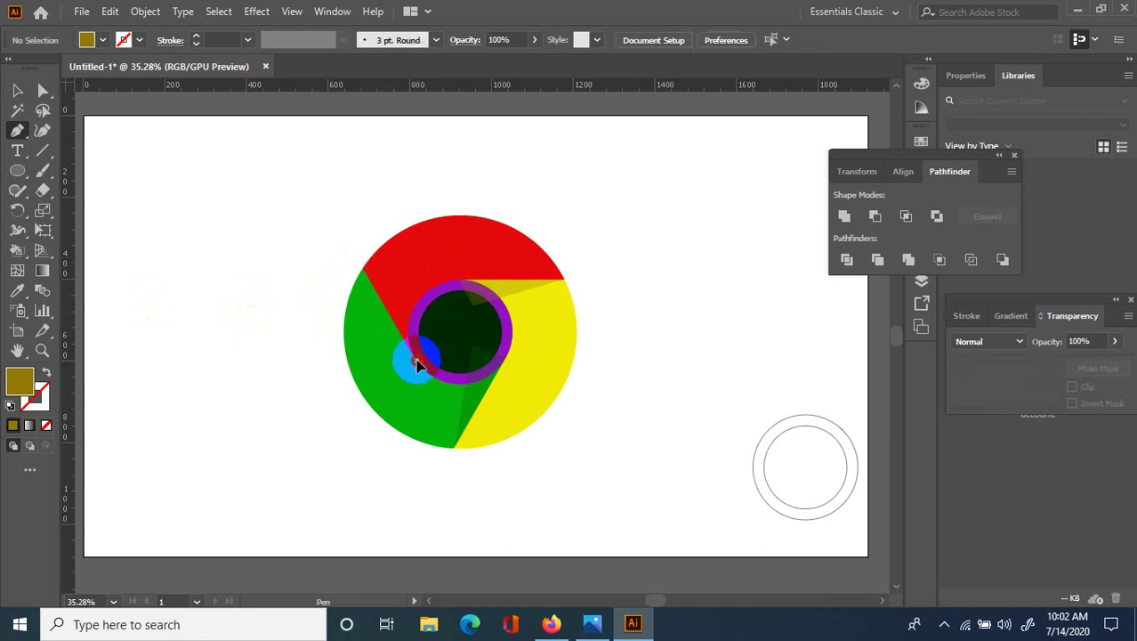
left_click(417, 361)
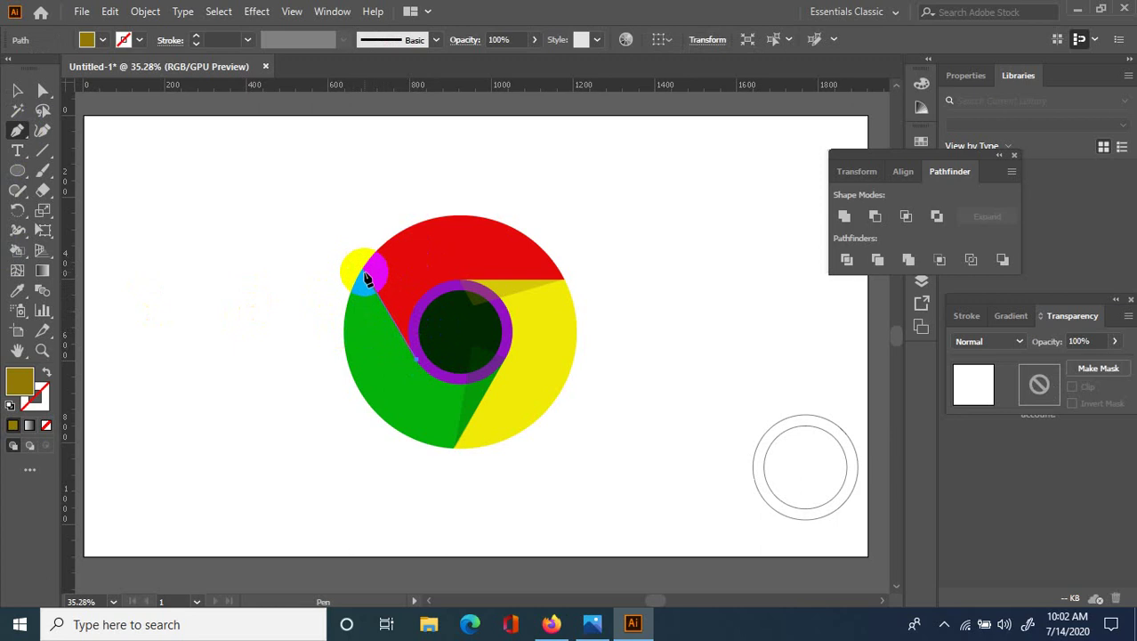
left_click(418, 361)
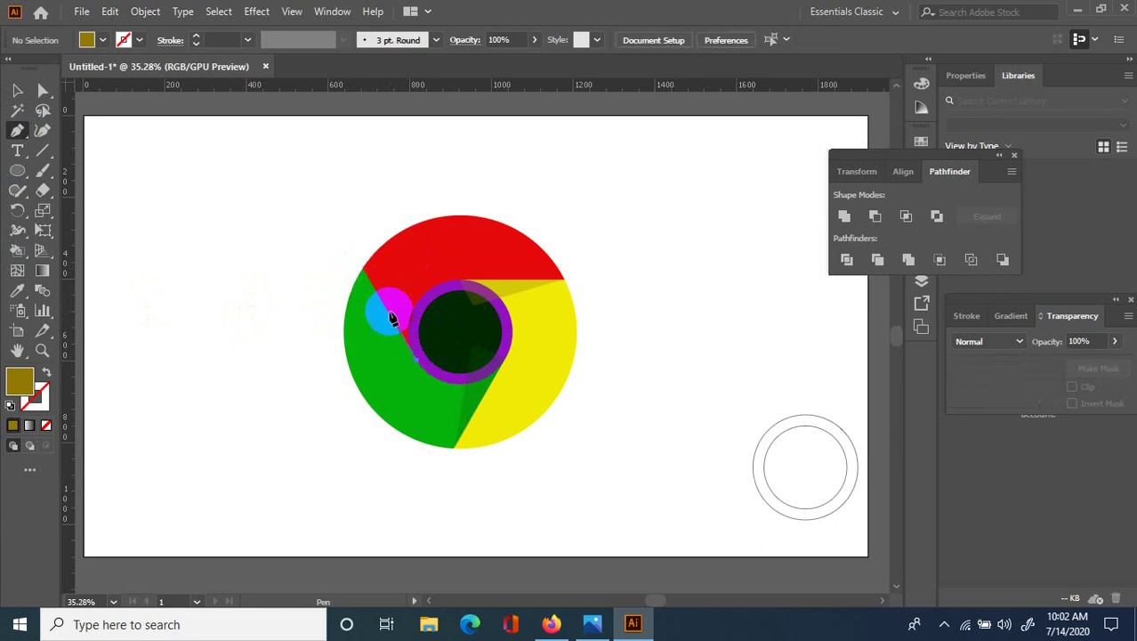
left_click(375, 285)
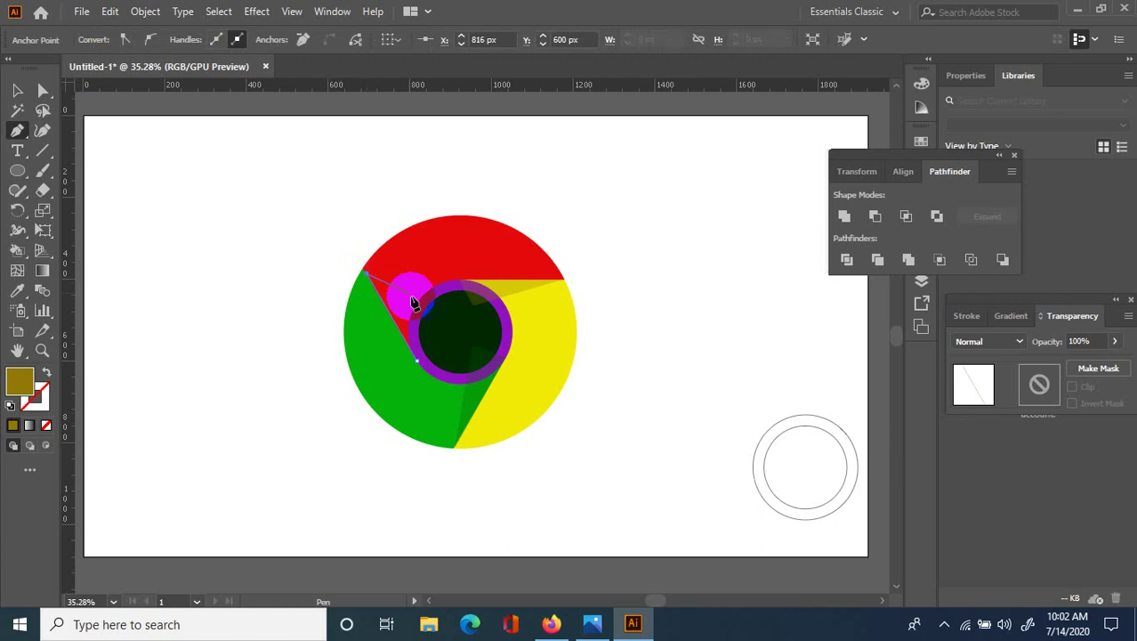
left_click(436, 340)
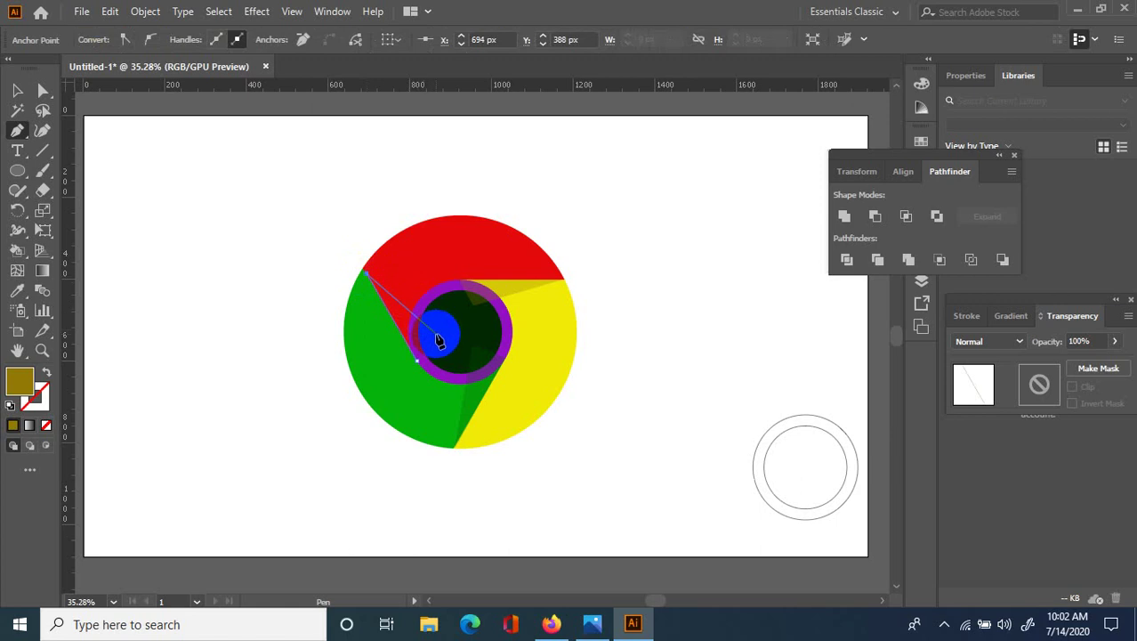
left_click_drag(443, 341, 450, 342)
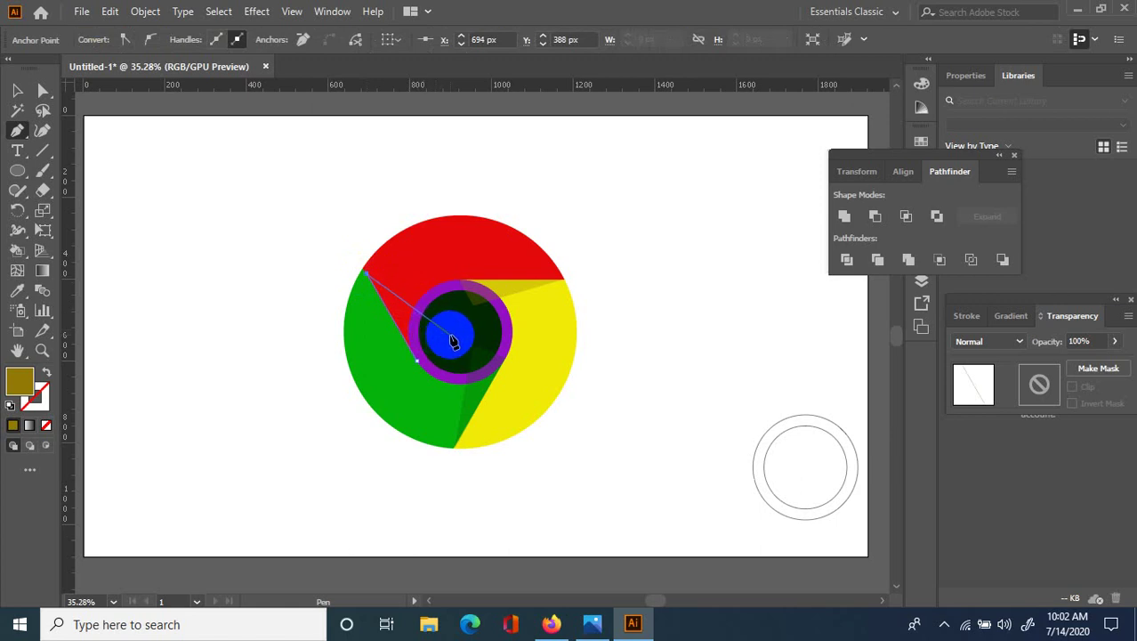
left_click(416, 360)
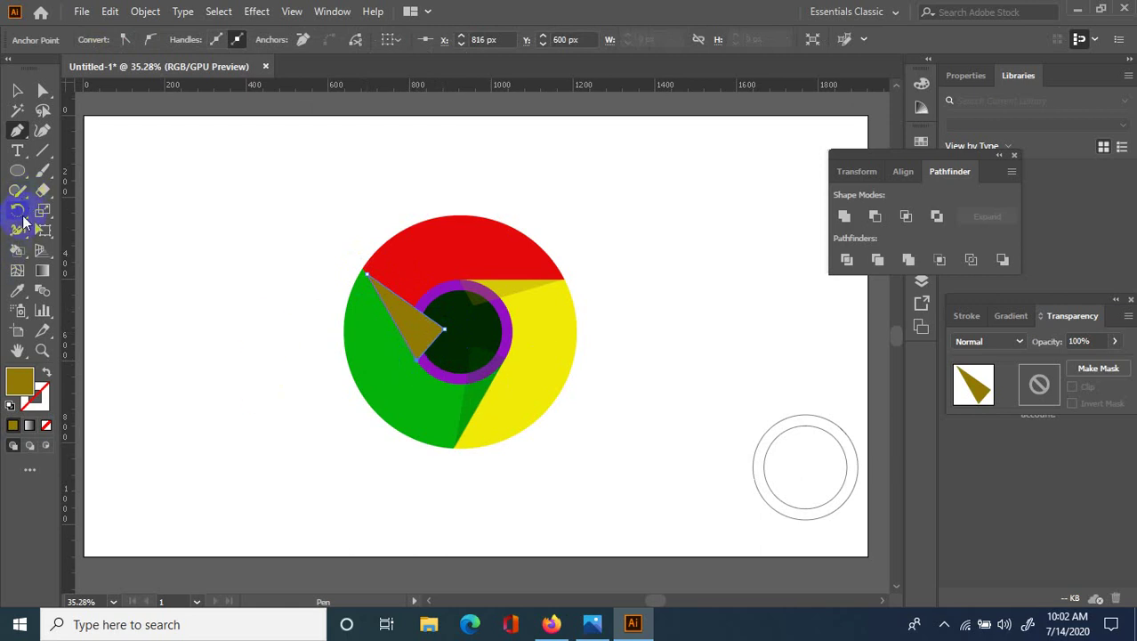
- Sample the red segment's fill for the new triangle with the Eyedropper, and darken it to deep red
left_click(459, 248)
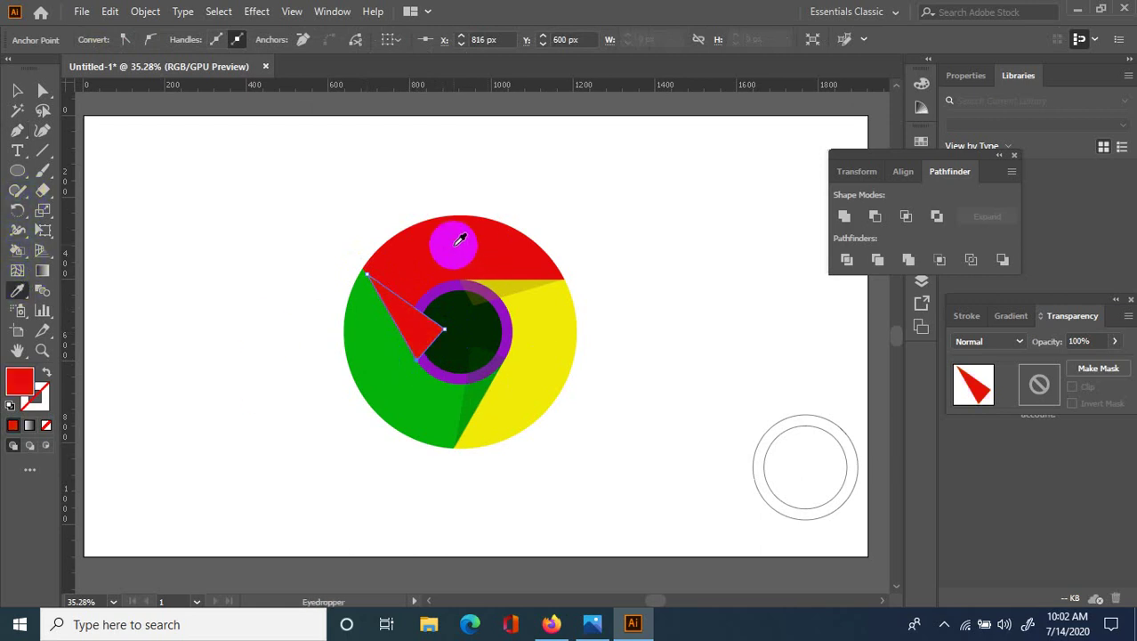
left_click(26, 381)
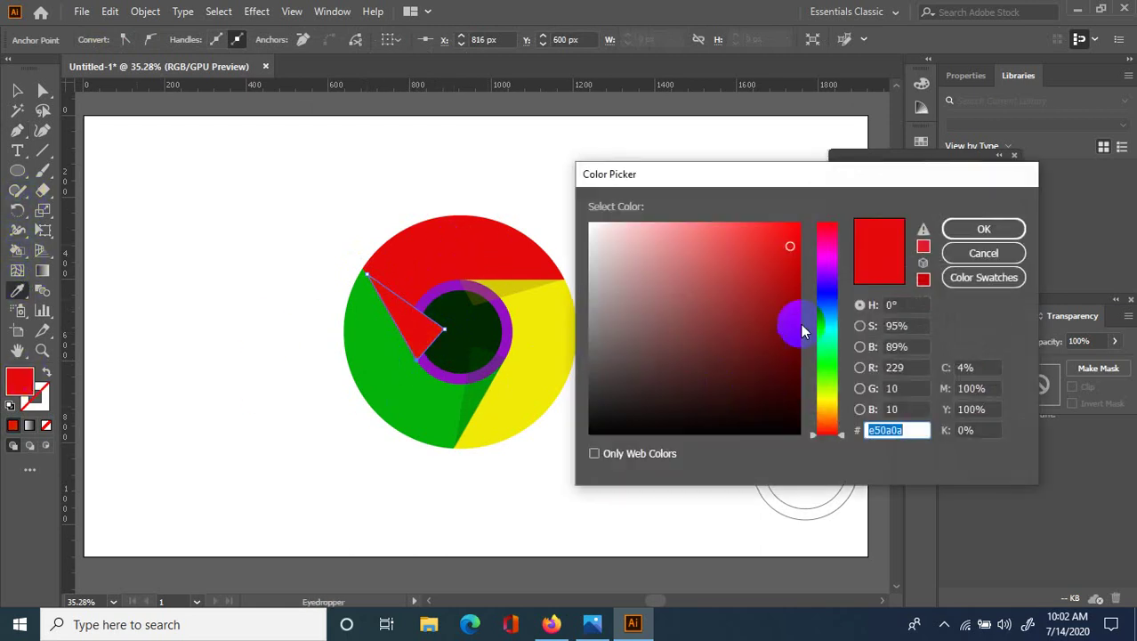
left_click(791, 306)
left_click(950, 233)
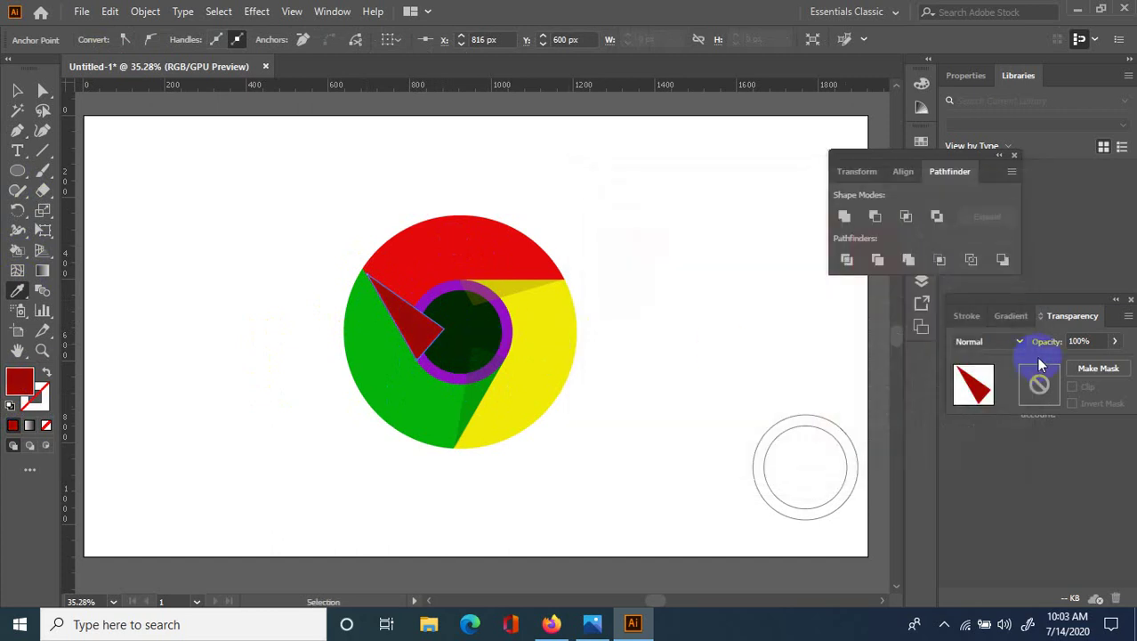
- Set the opacity of the dark-red shadow triangle to 20% and deselect it
left_click(1086, 342)
type("20")
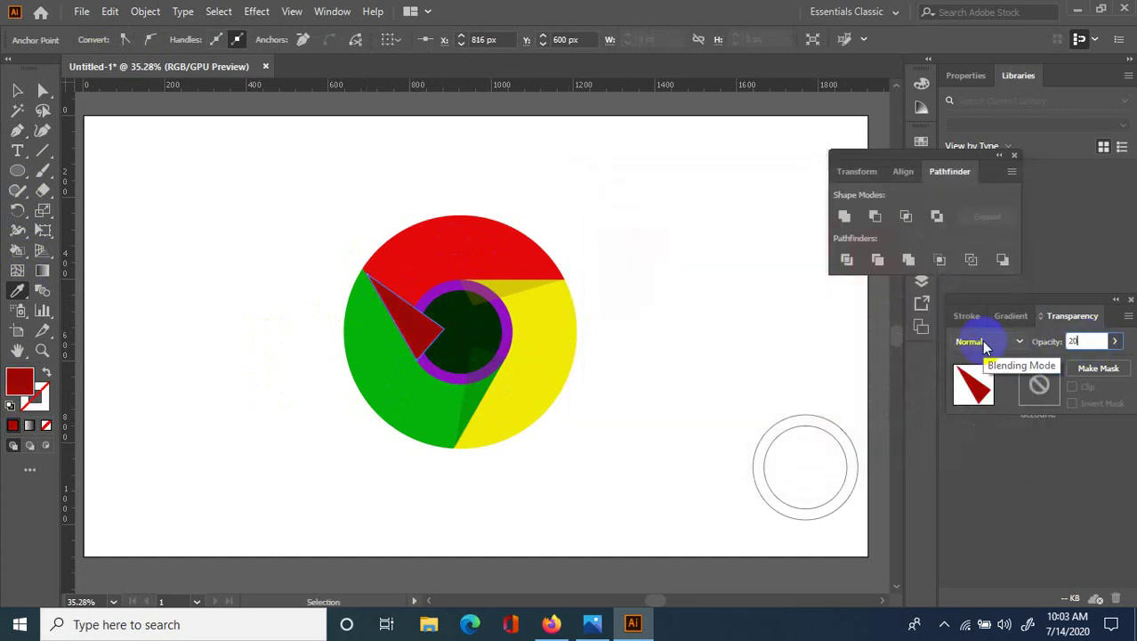
key("Return")
left_click(17, 90)
left_click(317, 235)
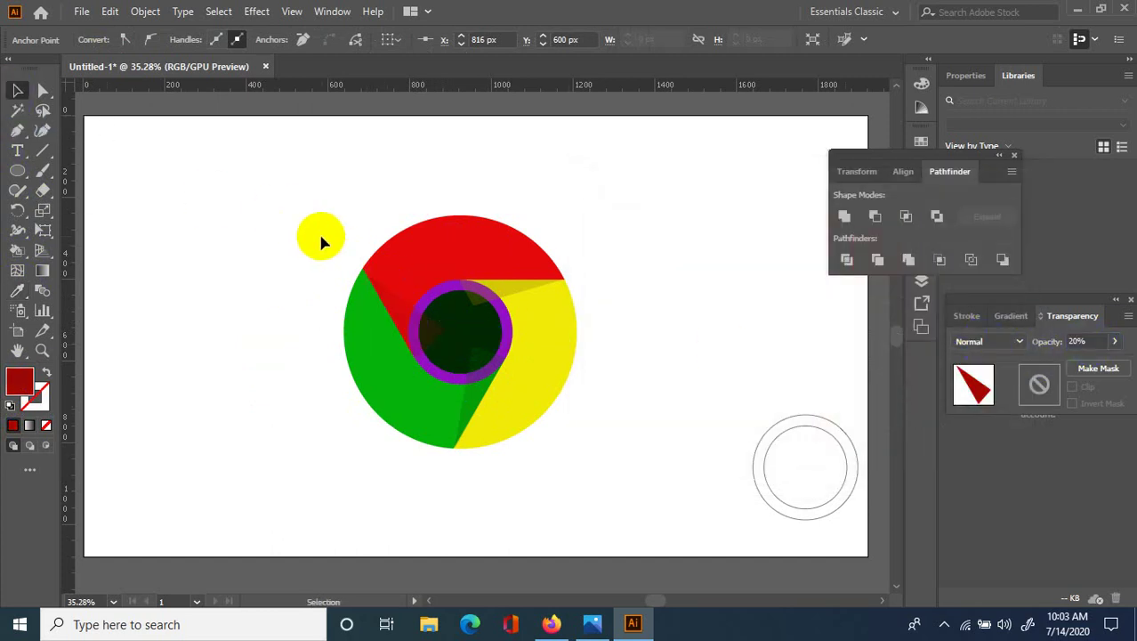
- Reselect the dark-red shadow triangle, change its opacity to 25%, and deselect it
left_click(394, 300)
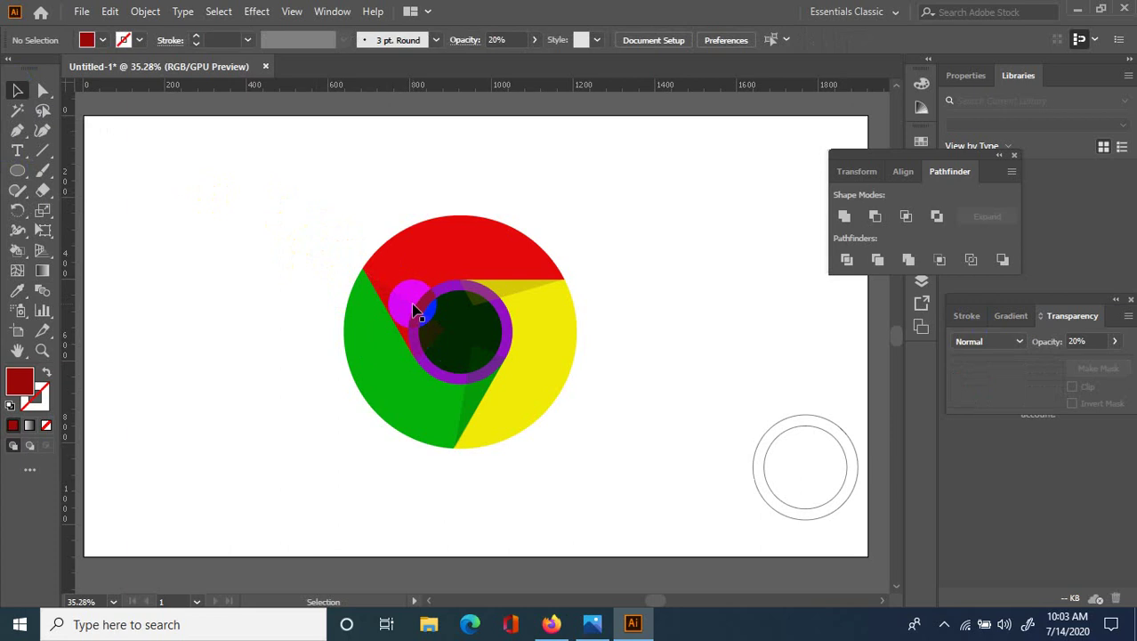
left_click(1102, 341)
type("25")
key("Return")
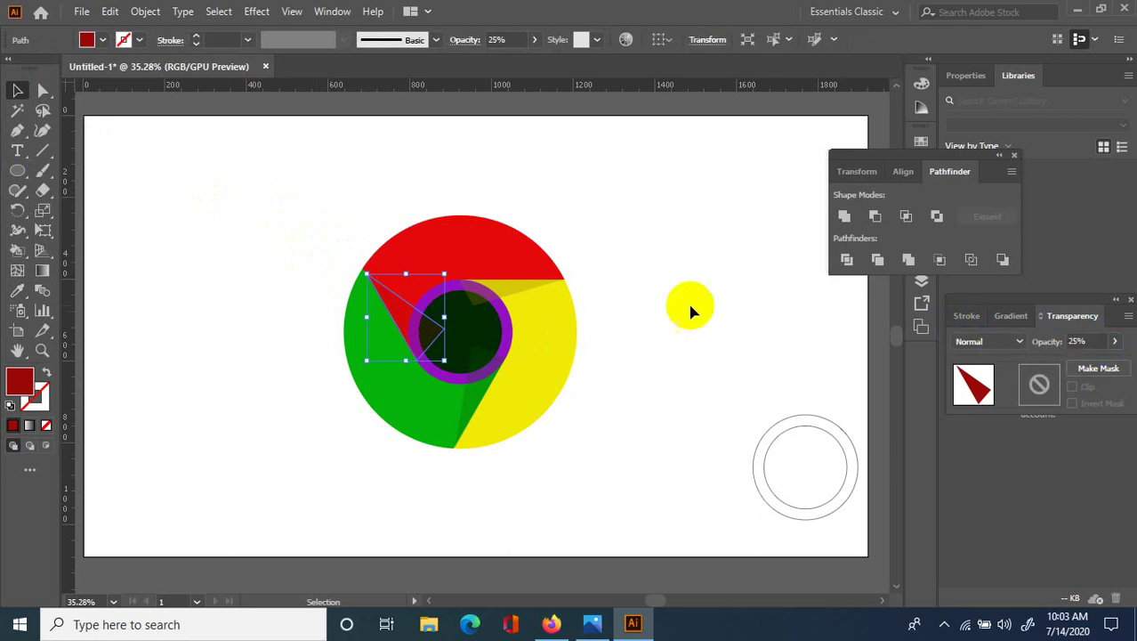
left_click(266, 277)
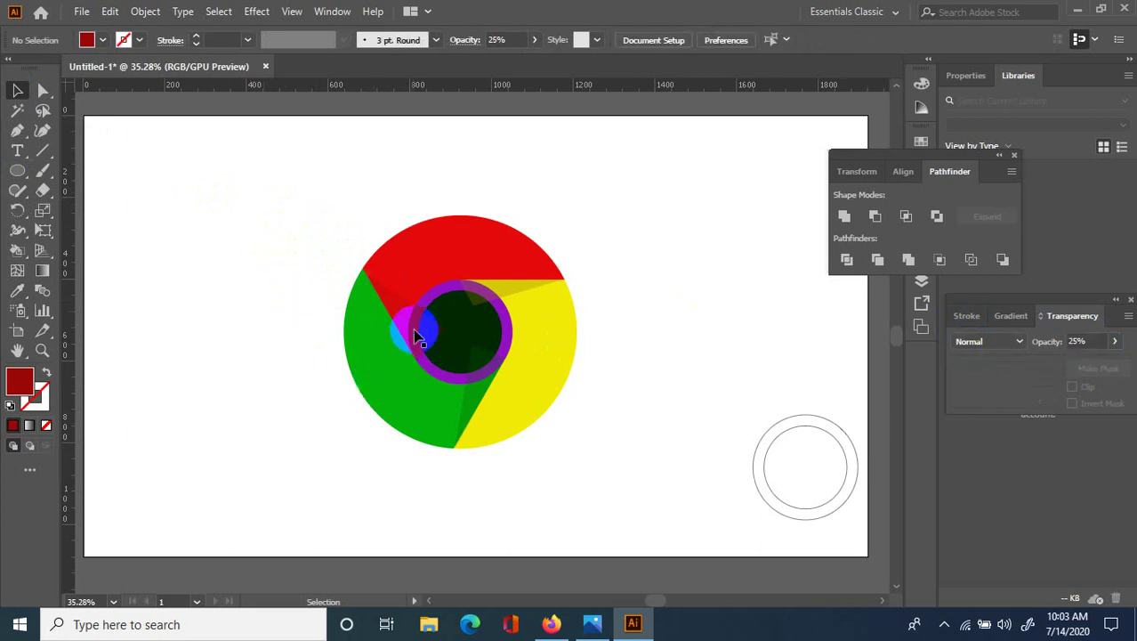
- Search Windows for "chrome" to compare the drawing with the original Google Chrome icon, and close the search
left_click(587, 571)
left_click(300, 630)
type("chro")
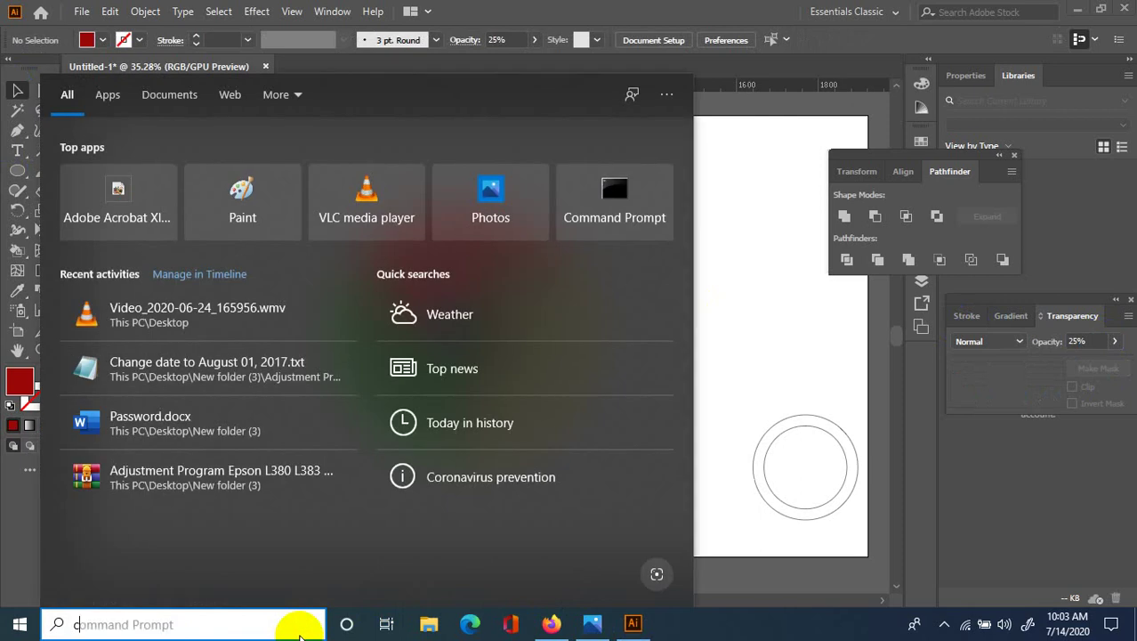
type("me")
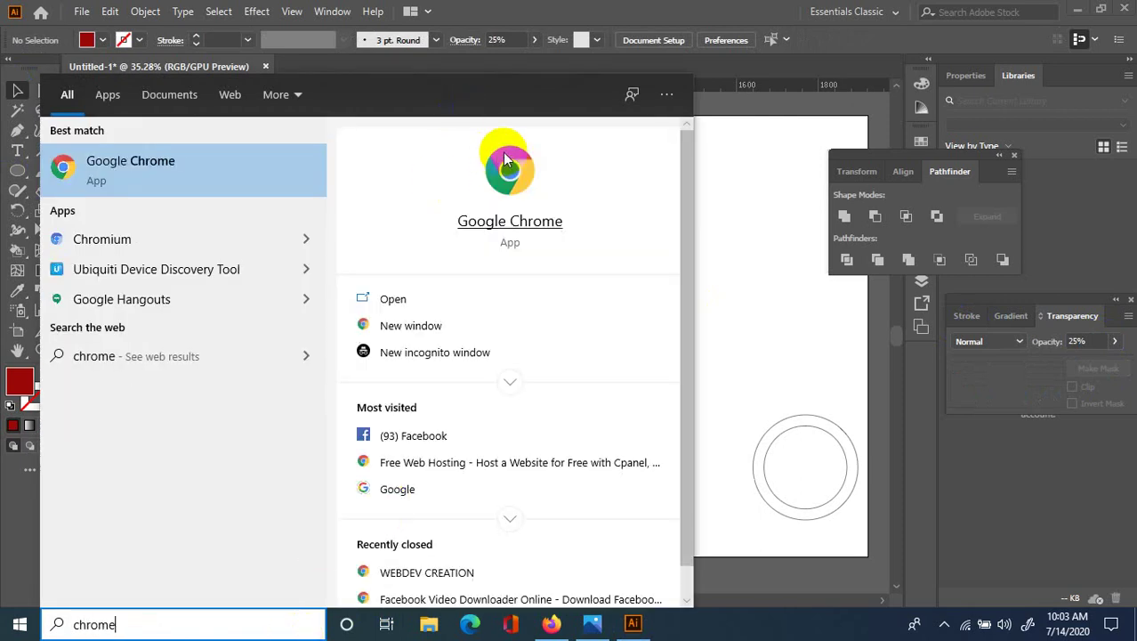
key("Escape")
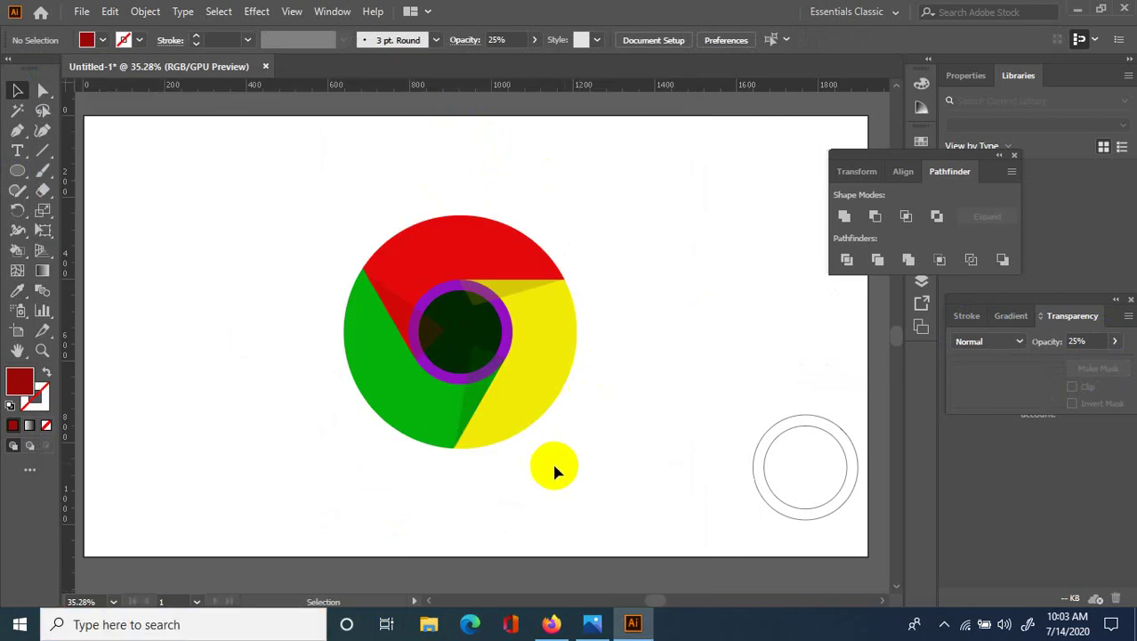
- Try to scale the dark-red shadow triangle down slightly from its inner upper corner, and deselect it
left_click(381, 304)
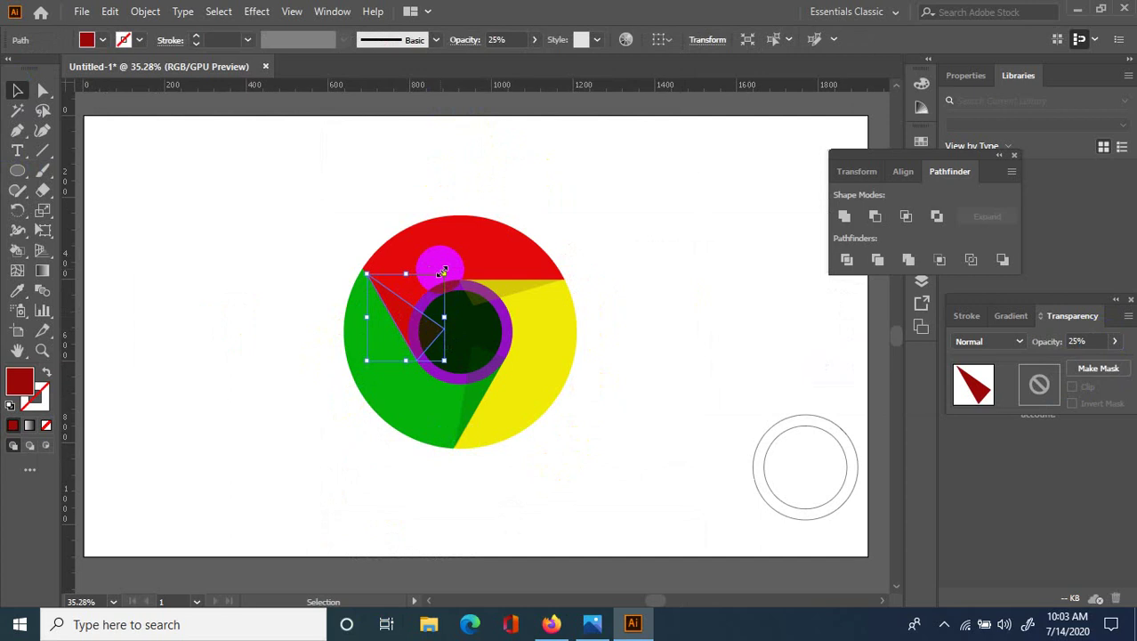
left_click_drag(445, 274, 447, 294)
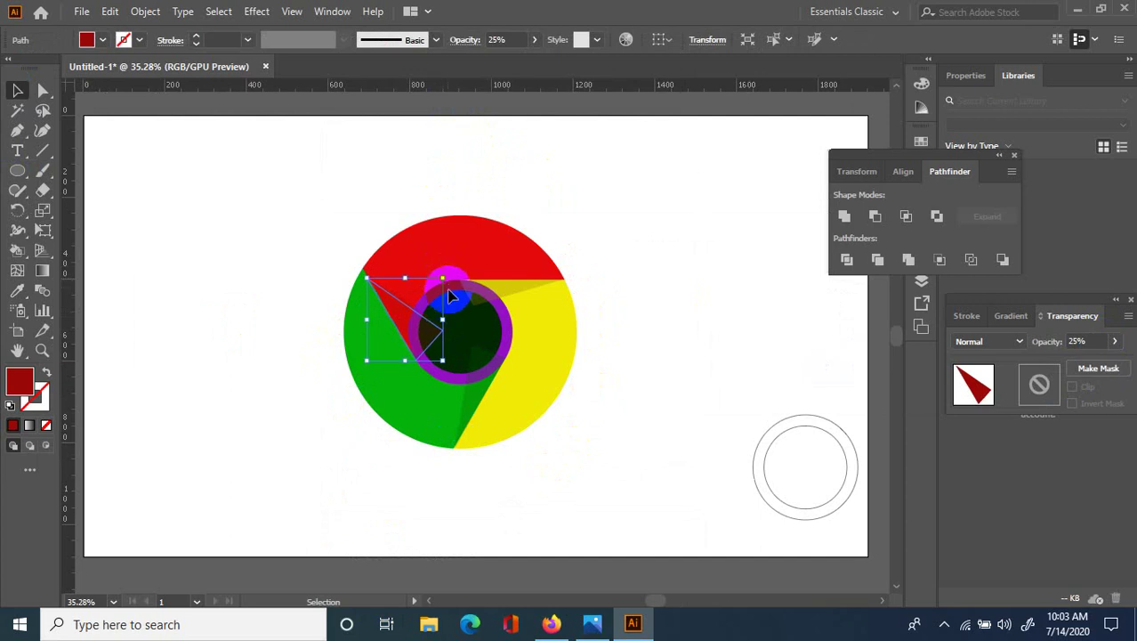
left_click(670, 358)
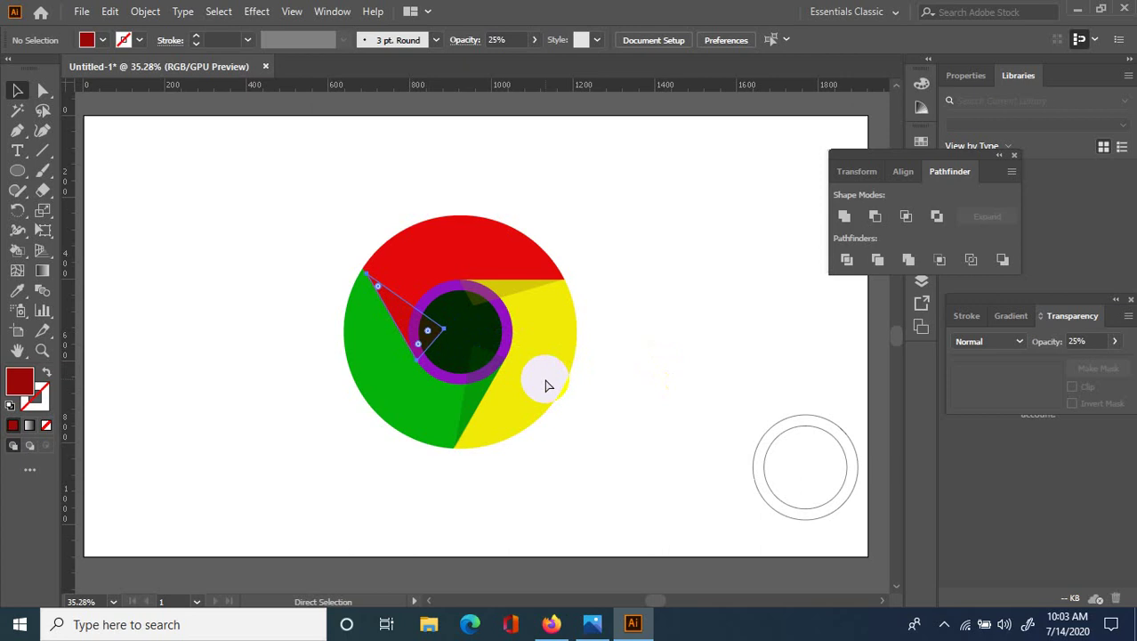
left_click(647, 406)
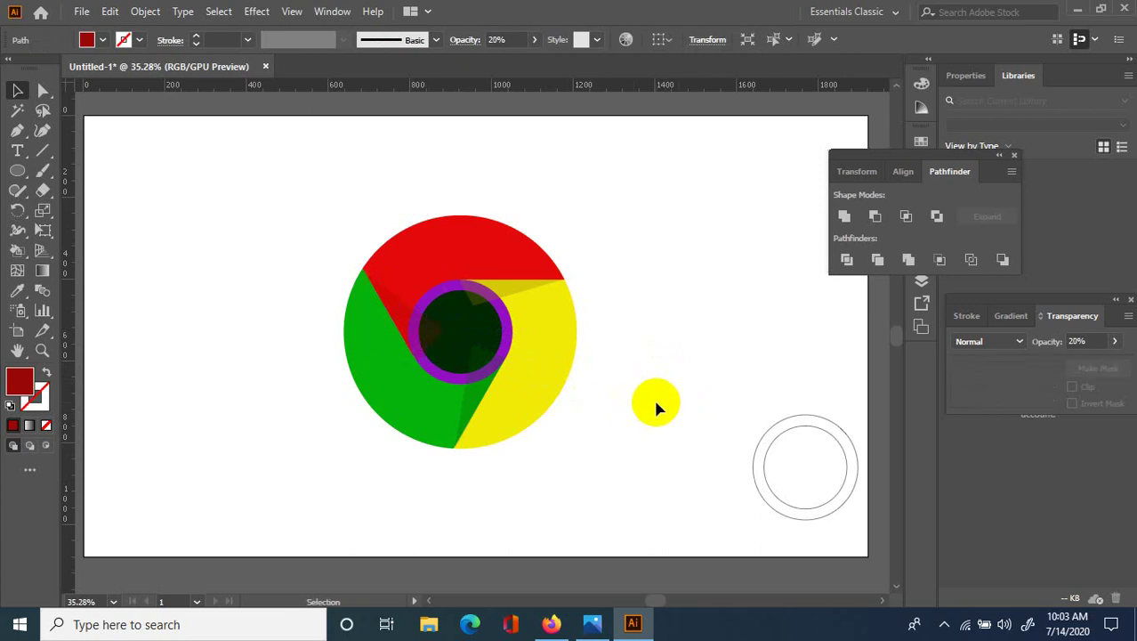
- Set the opacity of the dark-red shadow triangle to 30% and deselect it
left_click(405, 325)
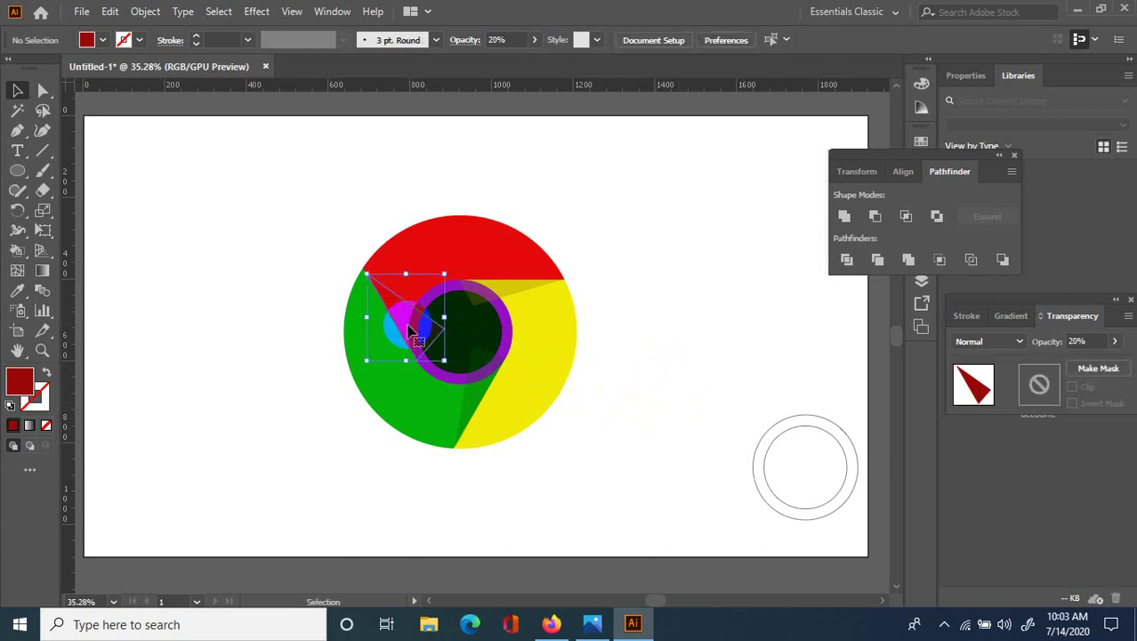
left_click(1099, 341)
type("30")
left_click(848, 338)
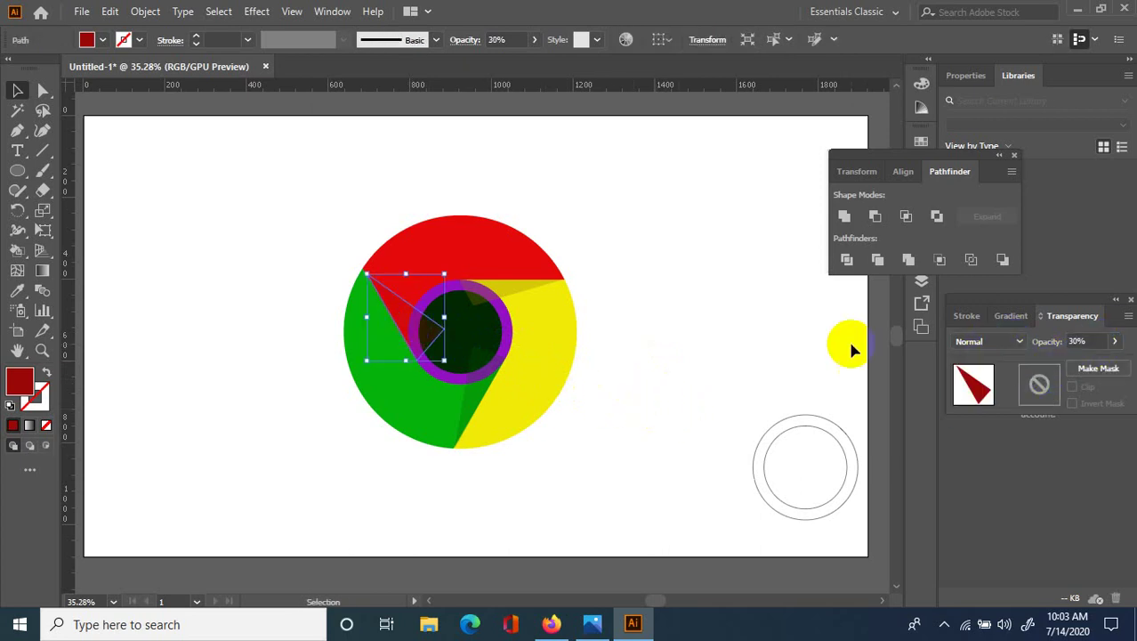
left_click(602, 311)
left_click_drag(466, 352, 480, 387)
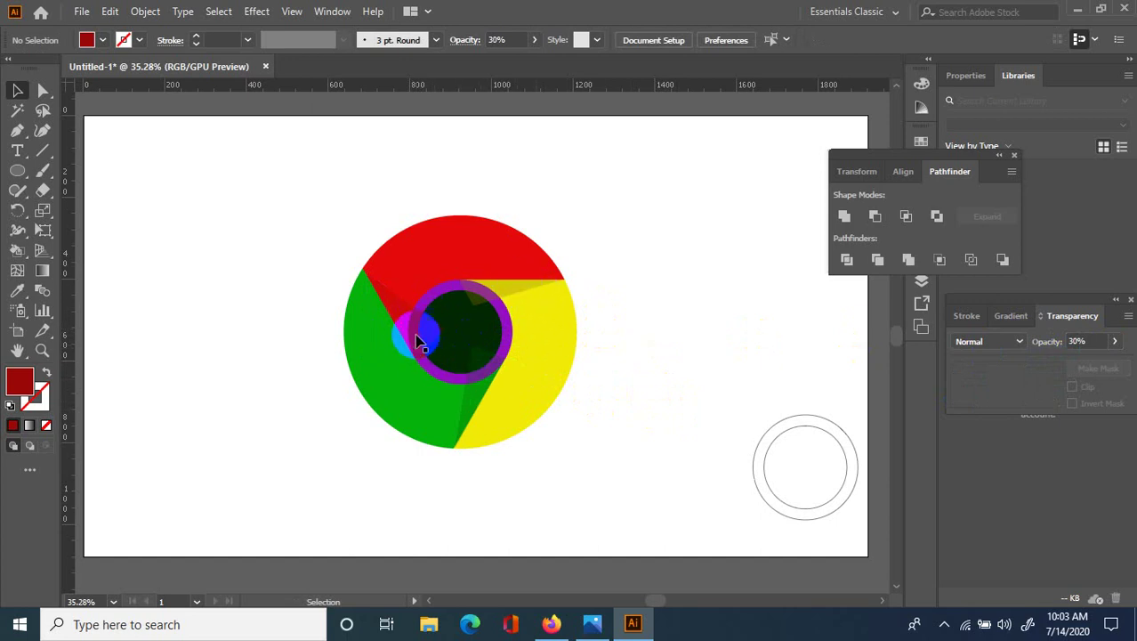
left_click(413, 330)
left_click(470, 382)
left_click(485, 291)
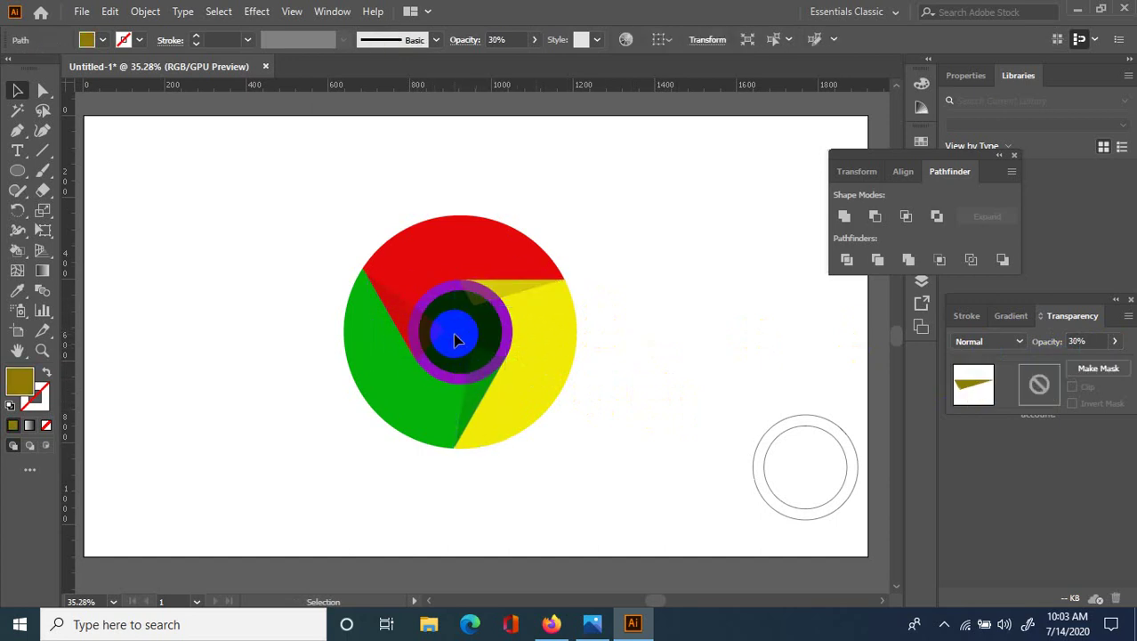
left_click(453, 333)
left_click_drag(474, 356, 456, 374)
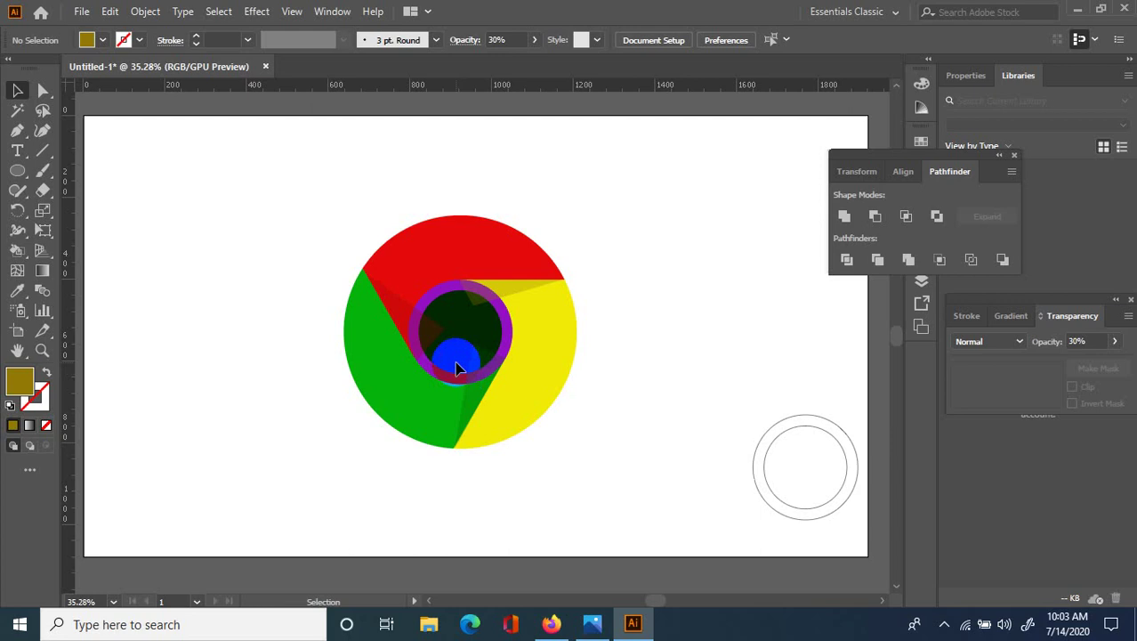
- Group the three shadow triangles on the yellow, red and green segments, and deselect the group
left_click(514, 283)
left_click(414, 324, "shift")
left_click(466, 393, "shift")
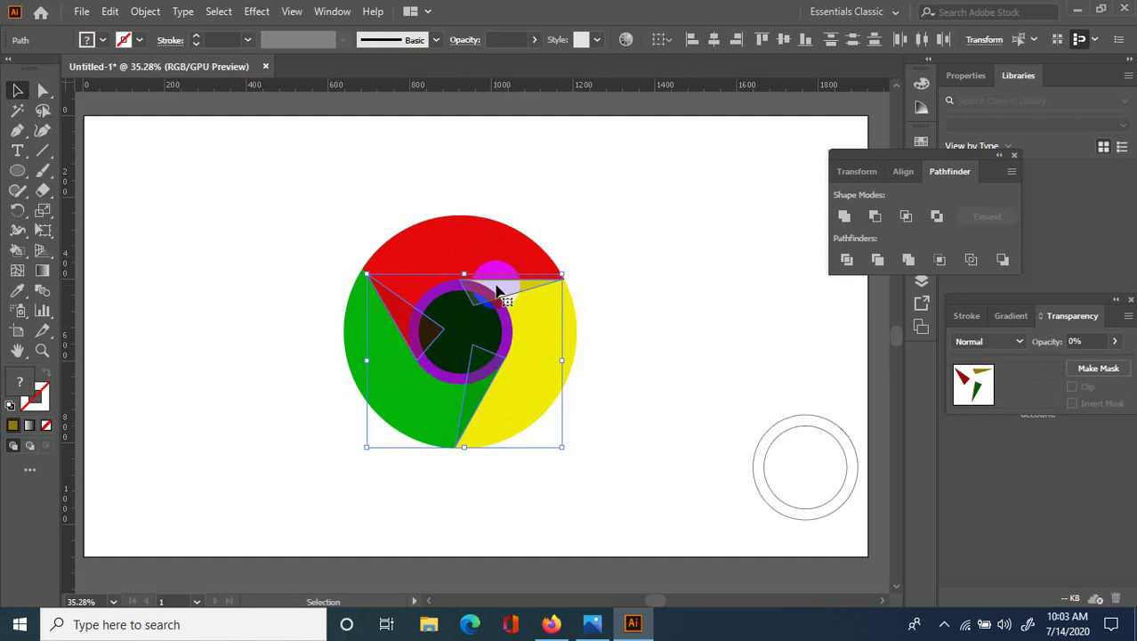
right_click(498, 290)
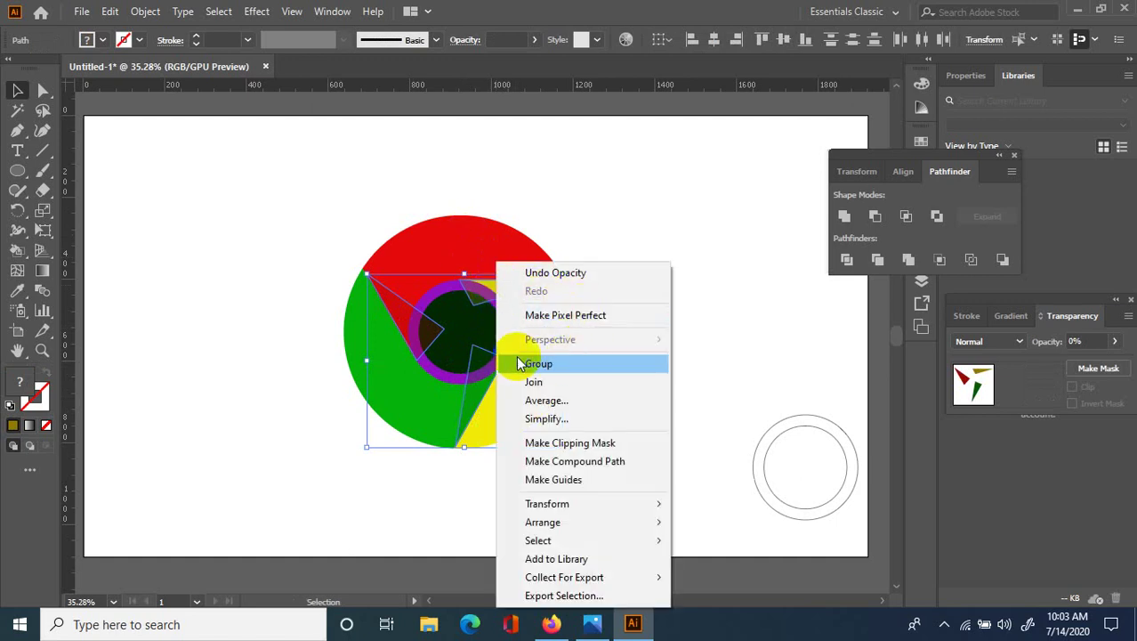
left_click(534, 382)
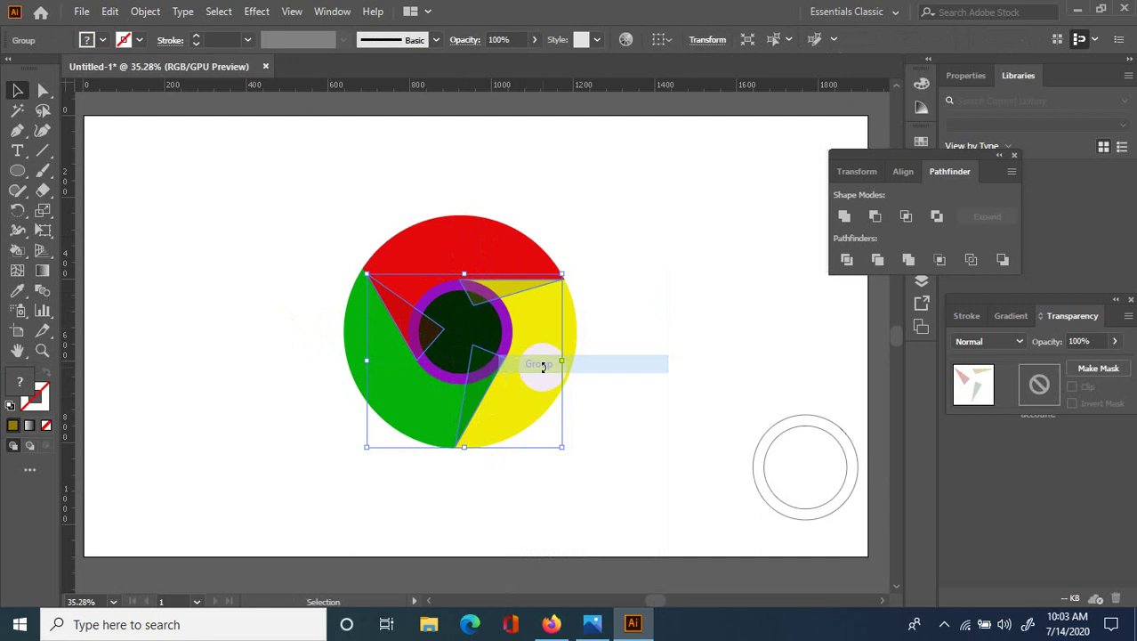
left_click(612, 345)
left_click(520, 293)
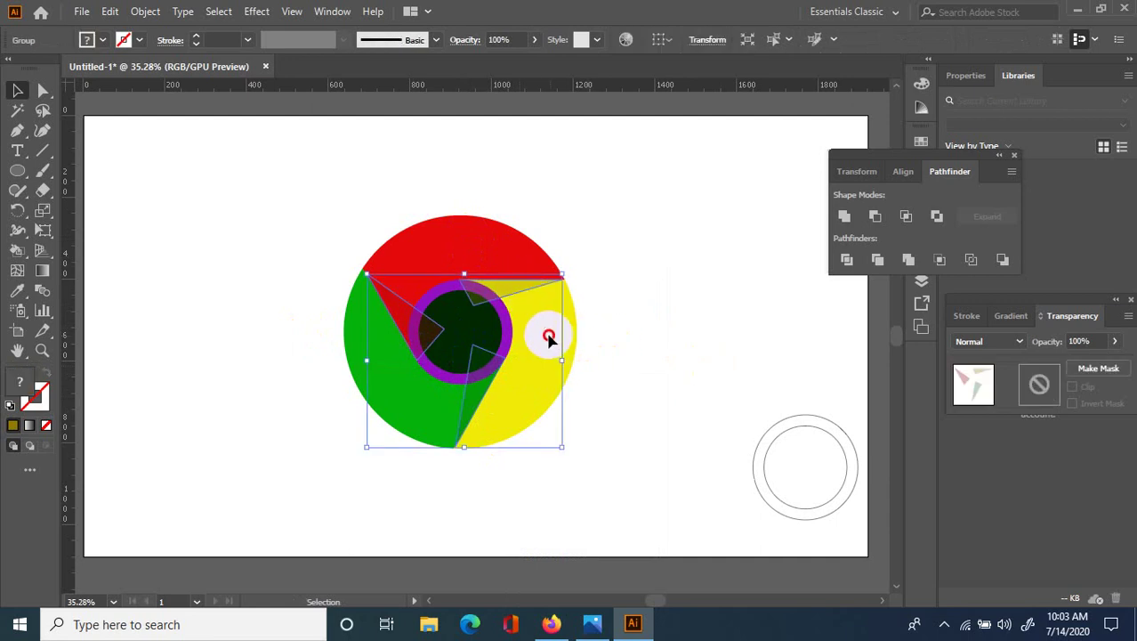
left_click(596, 385)
left_click(513, 292)
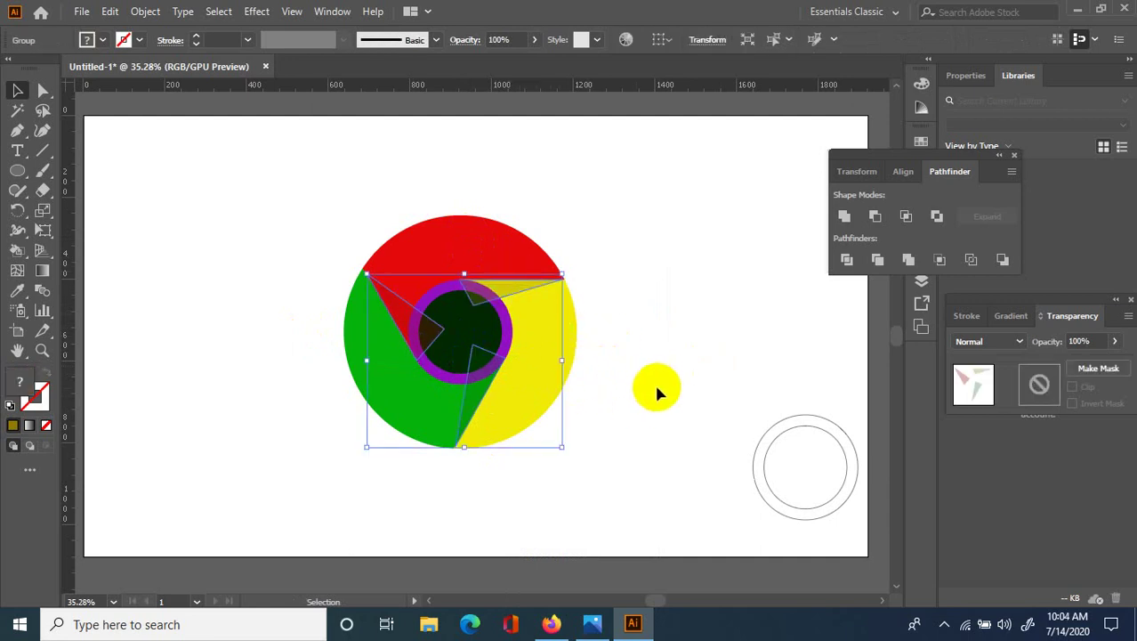
left_click(653, 338)
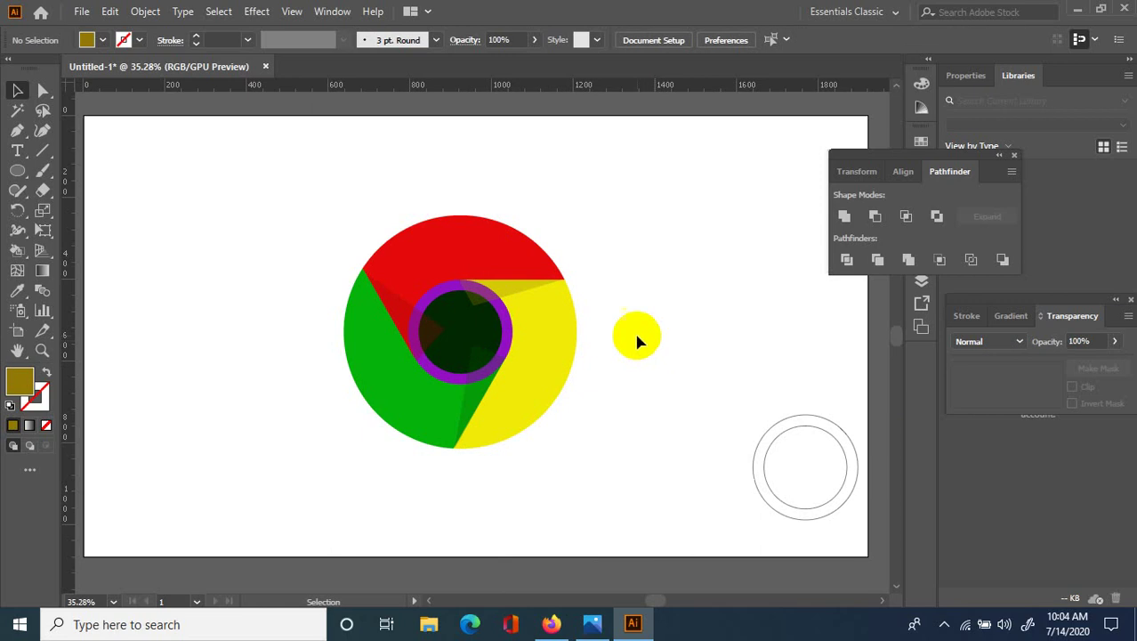
left_click(477, 405)
left_click(648, 427)
left_click(470, 415)
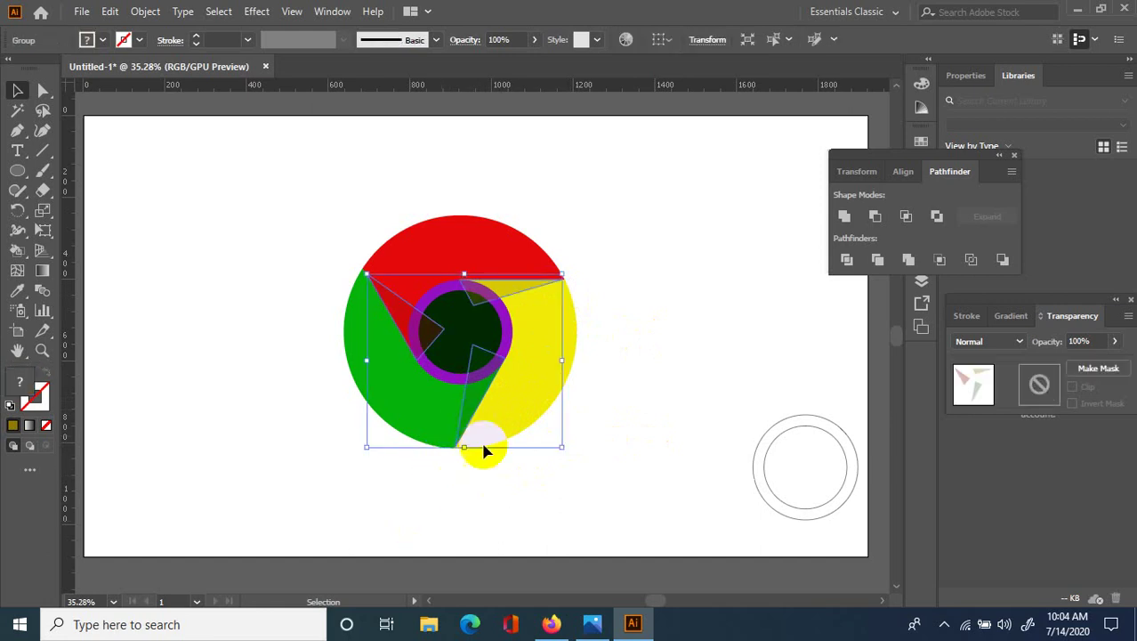
left_click(522, 460)
- Scale the shadow triangle group down very slightly from its lower outer corner, and deselect it
left_click(488, 399)
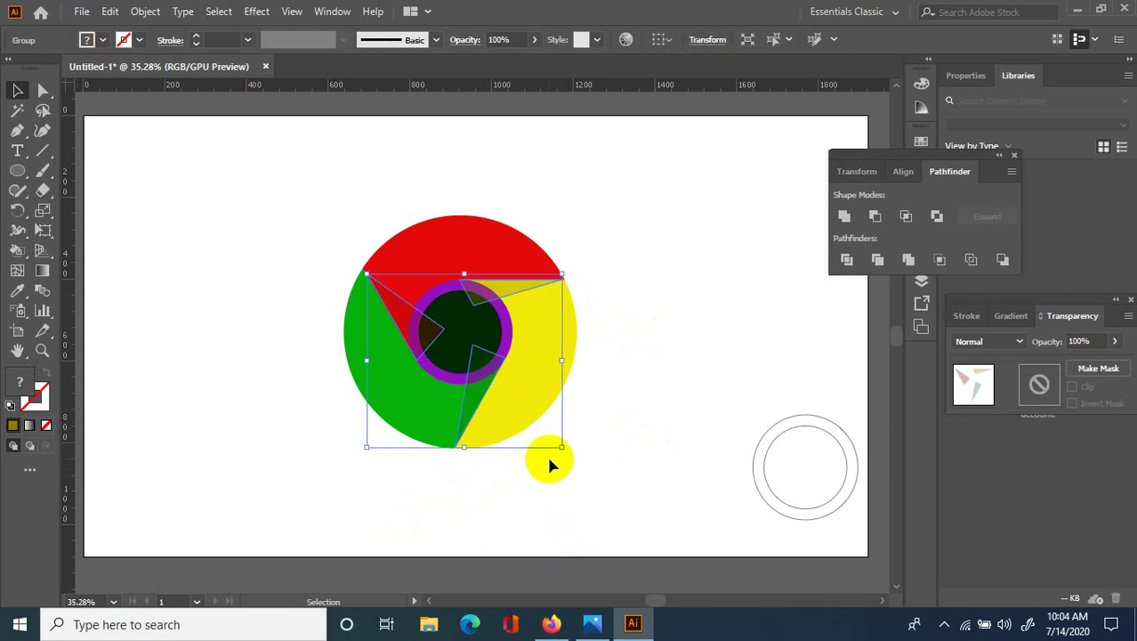
left_click_drag(560, 450, 559, 446)
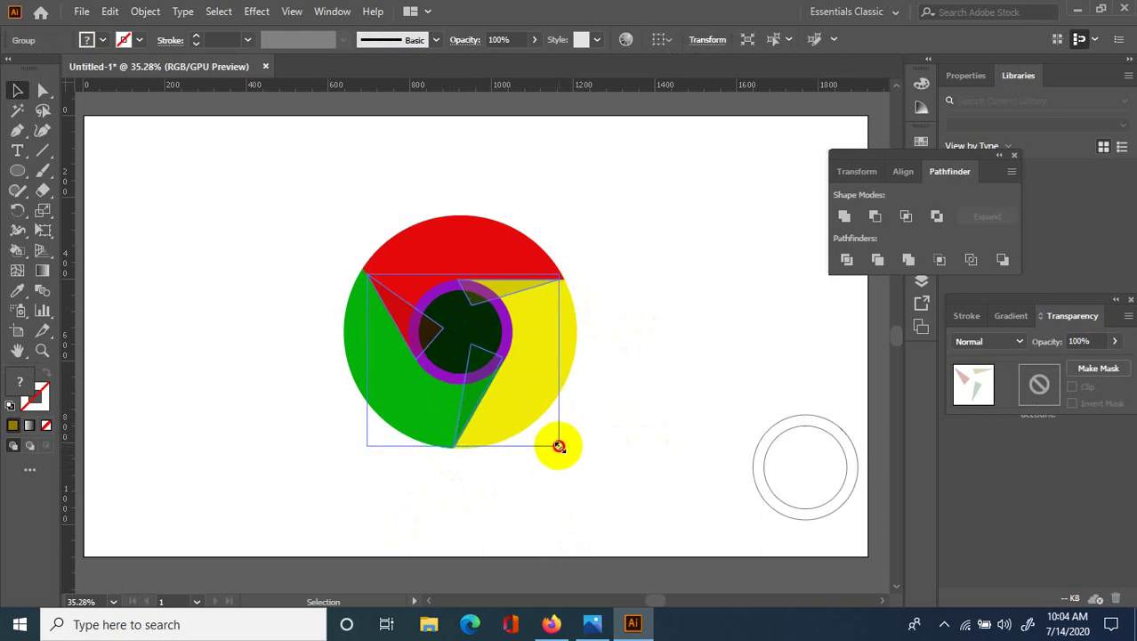
left_click(638, 419)
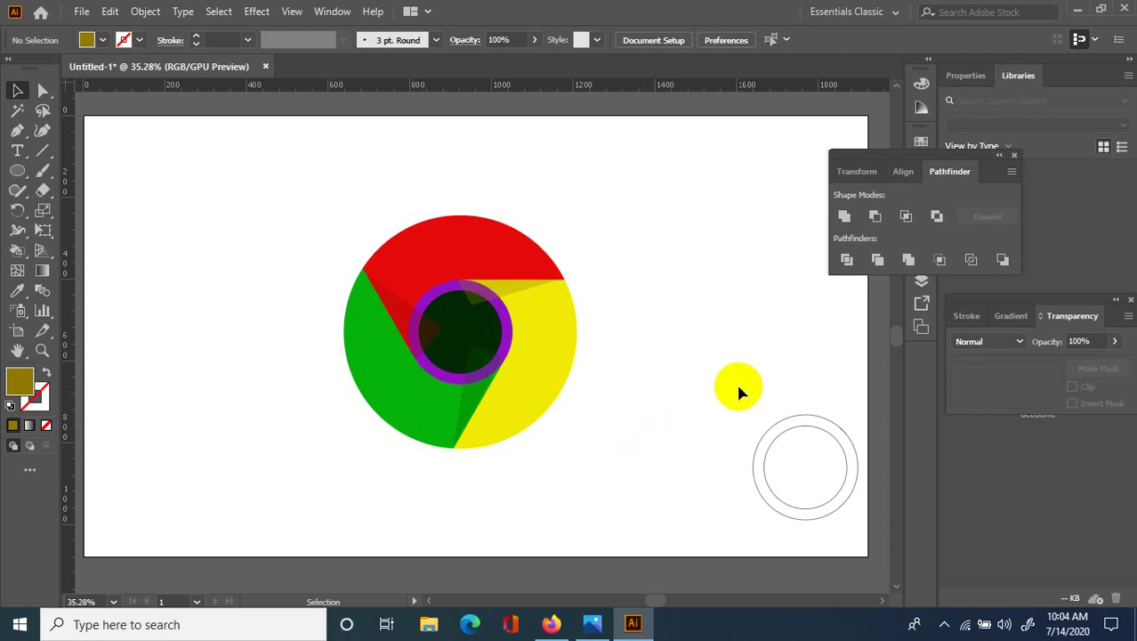
- Select the two concentric outlined circles beside the logo and pick a cyan fill colour for the Live Paint Bucket
left_click_drag(736, 384, 871, 523)
left_click(838, 466)
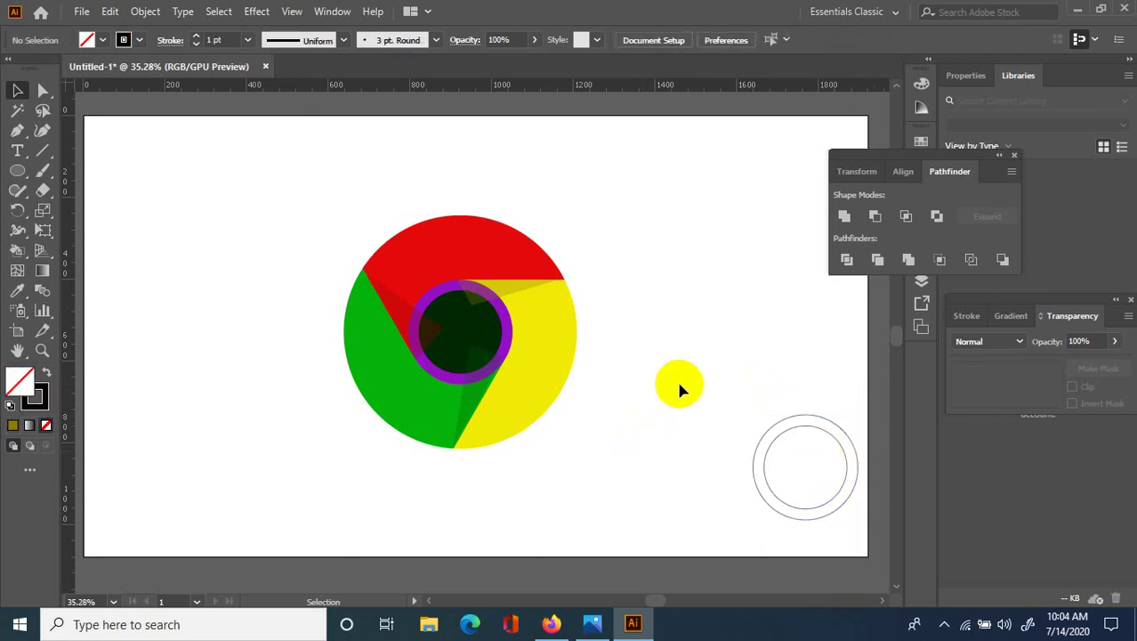
left_click_drag(734, 386, 865, 533)
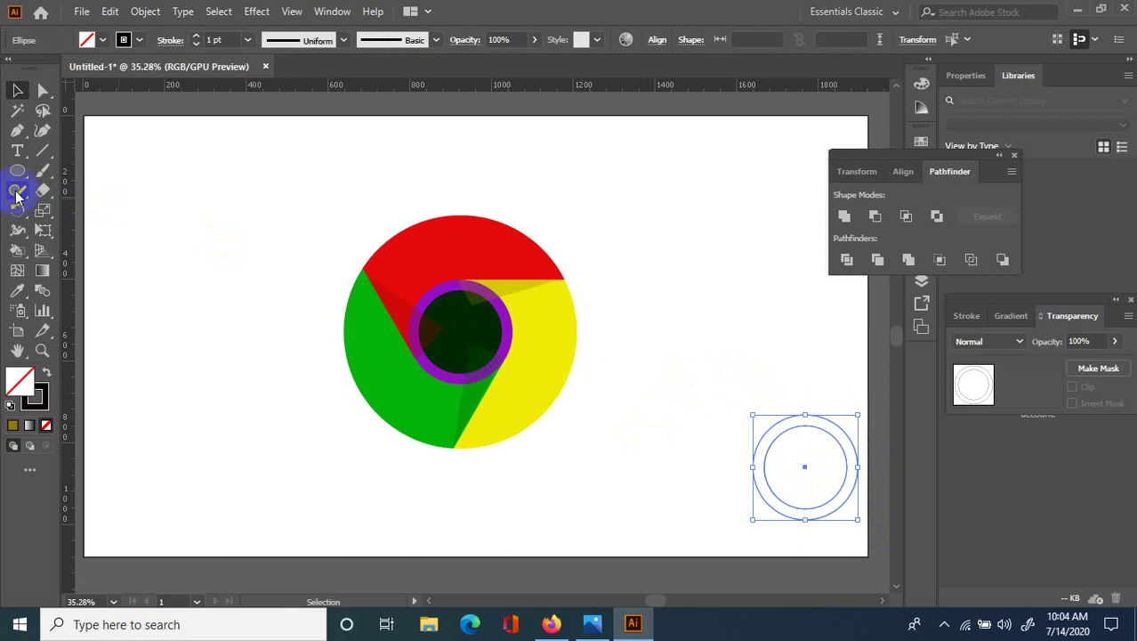
left_click_drag(17, 250, 91, 276)
double_click(26, 390)
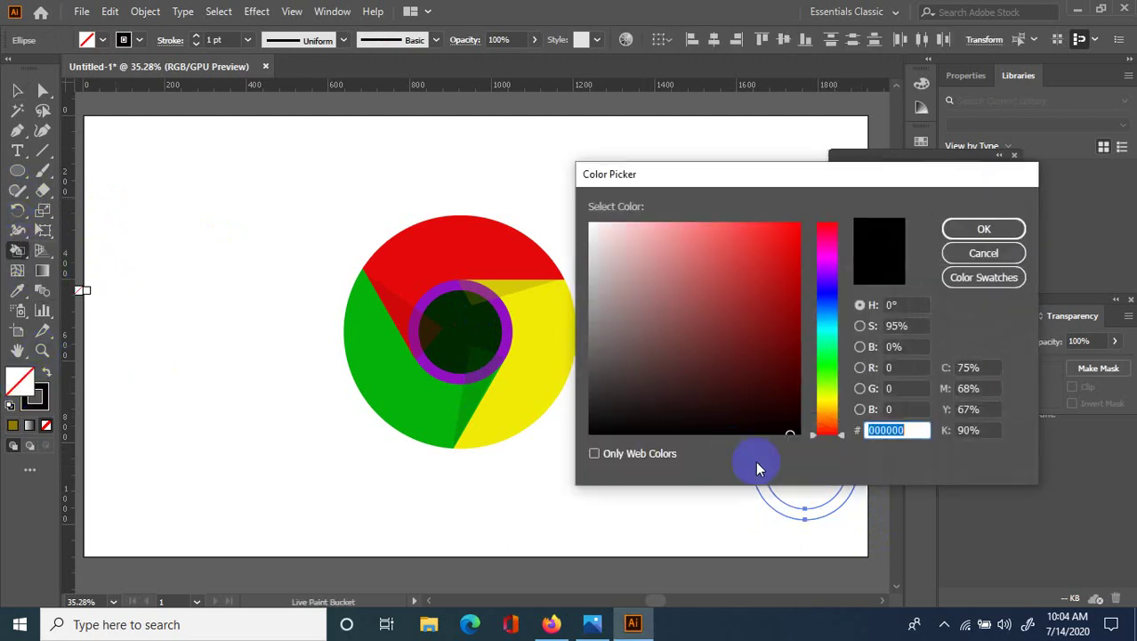
left_click_drag(843, 329, 827, 324)
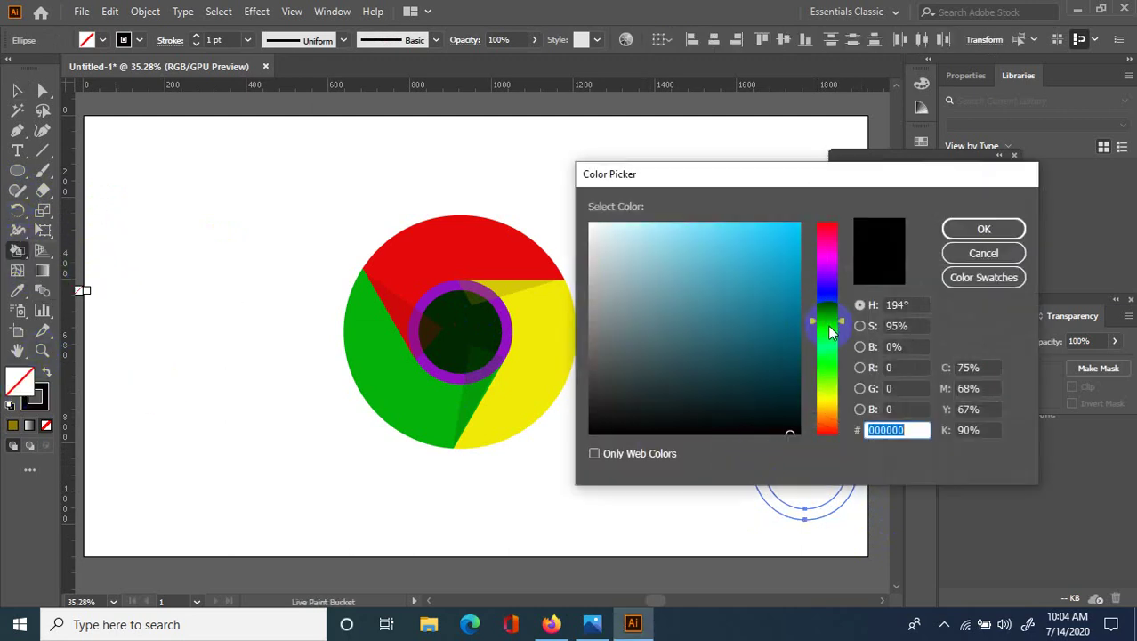
mouse_move(799, 271)
left_mouse_down()
mouse_move(788, 230)
mouse_move(793, 239)
left_mouse_up()
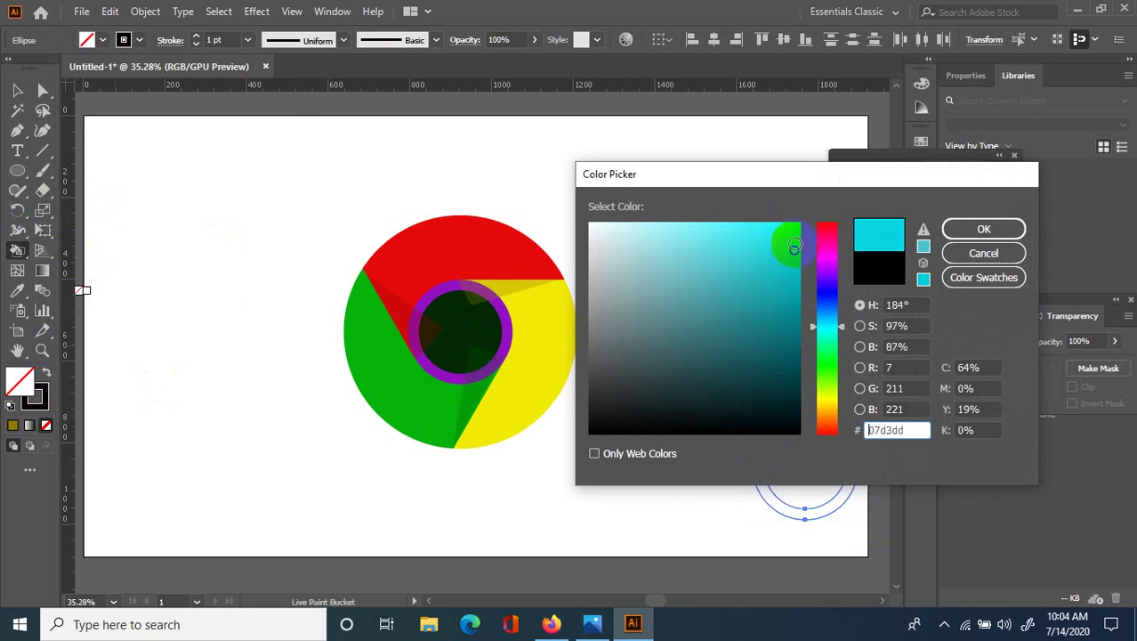
- Compare with the reference image and refine the fill colour to a brighter cyan, #0ae5ef
left_click(592, 623)
left_click(1043, 13)
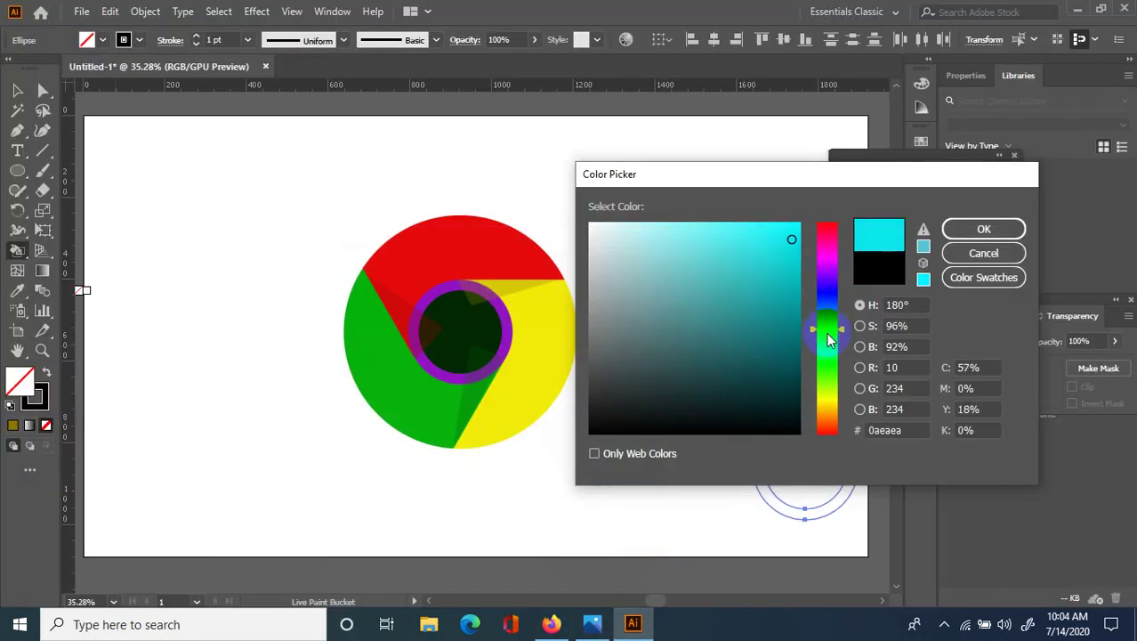
left_click_drag(828, 336, 828, 326)
left_click(792, 235)
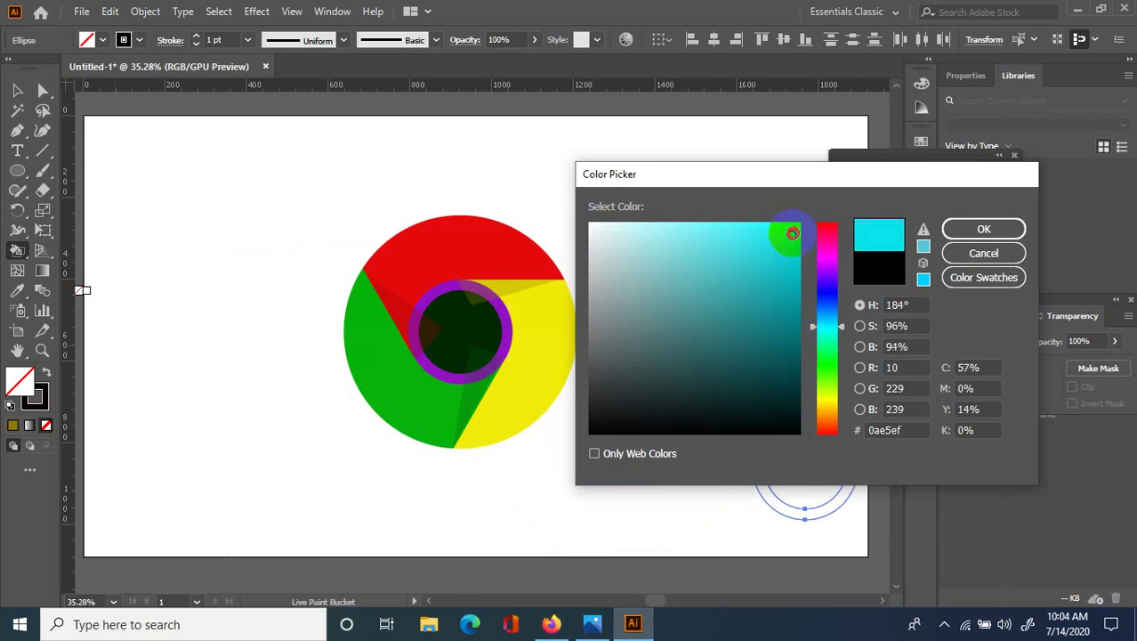
left_click(995, 236)
- Fill the inner of the two concentric circles with cyan using the Live Paint Bucket, and deselect the object
left_click(807, 442)
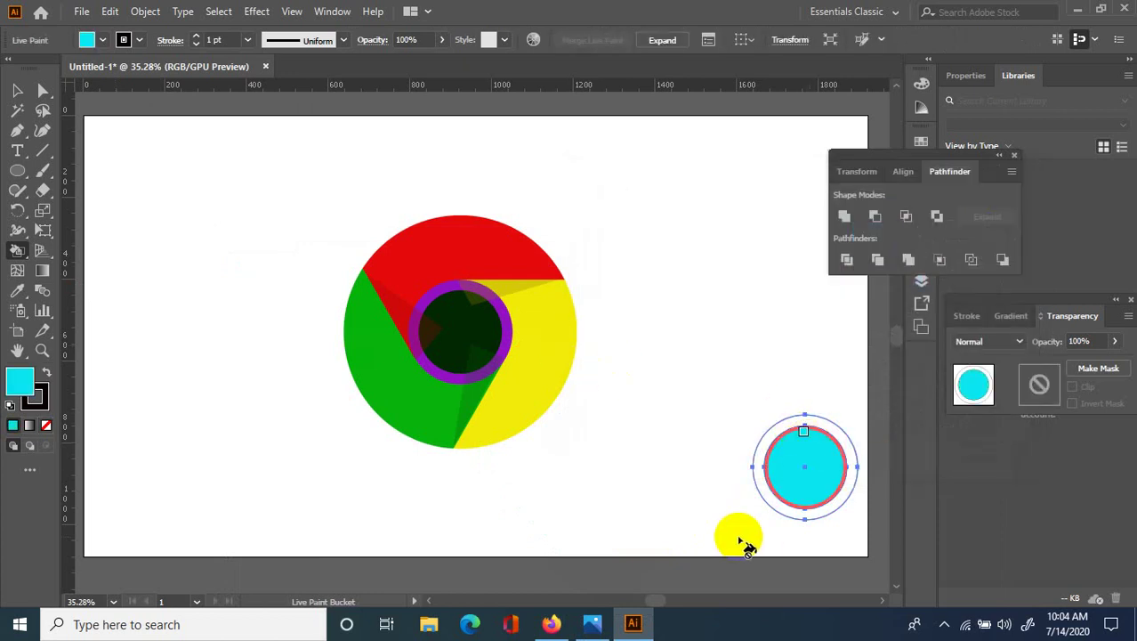
left_click(17, 90)
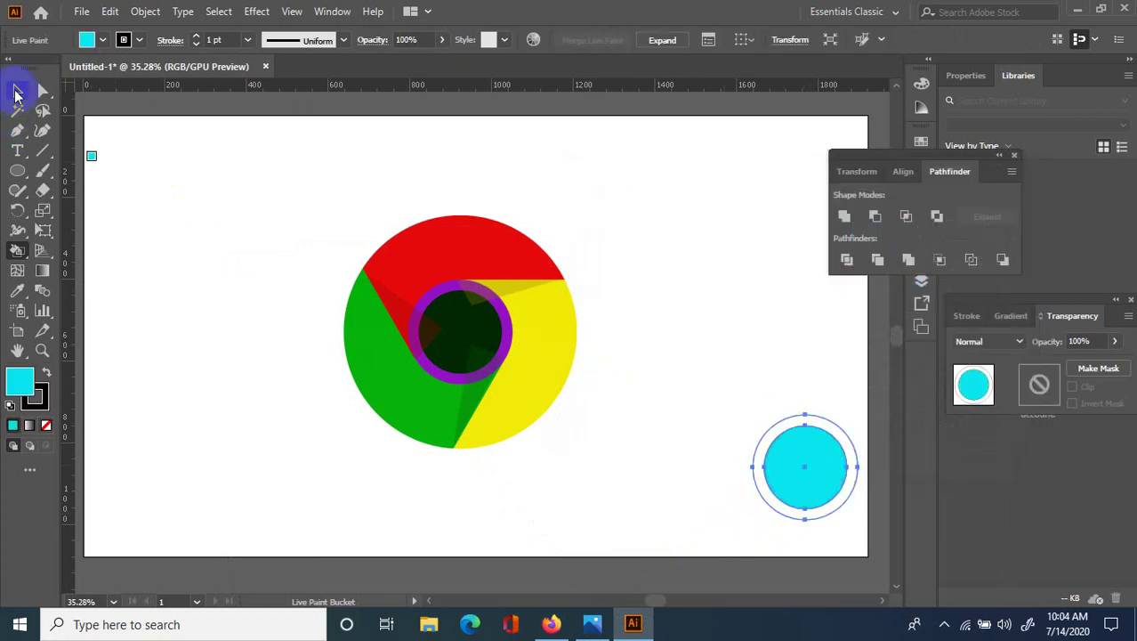
left_click(755, 347)
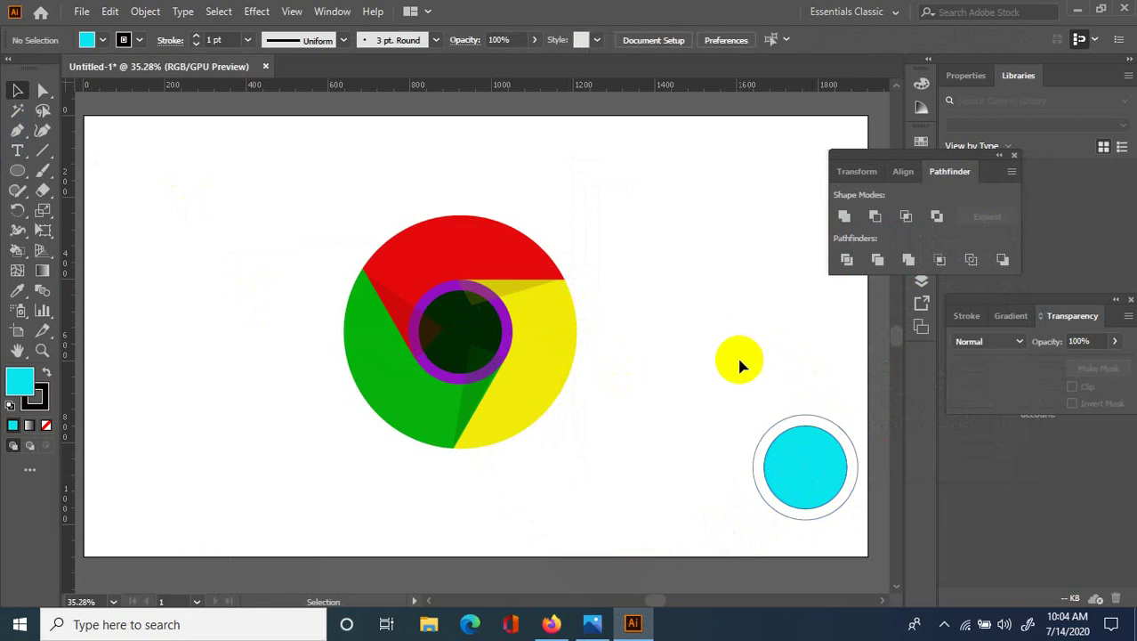
- Move the cyan Live Paint circles onto the logo's centre and nudge them to line up with the purple ring
left_click_drag(722, 375, 851, 534)
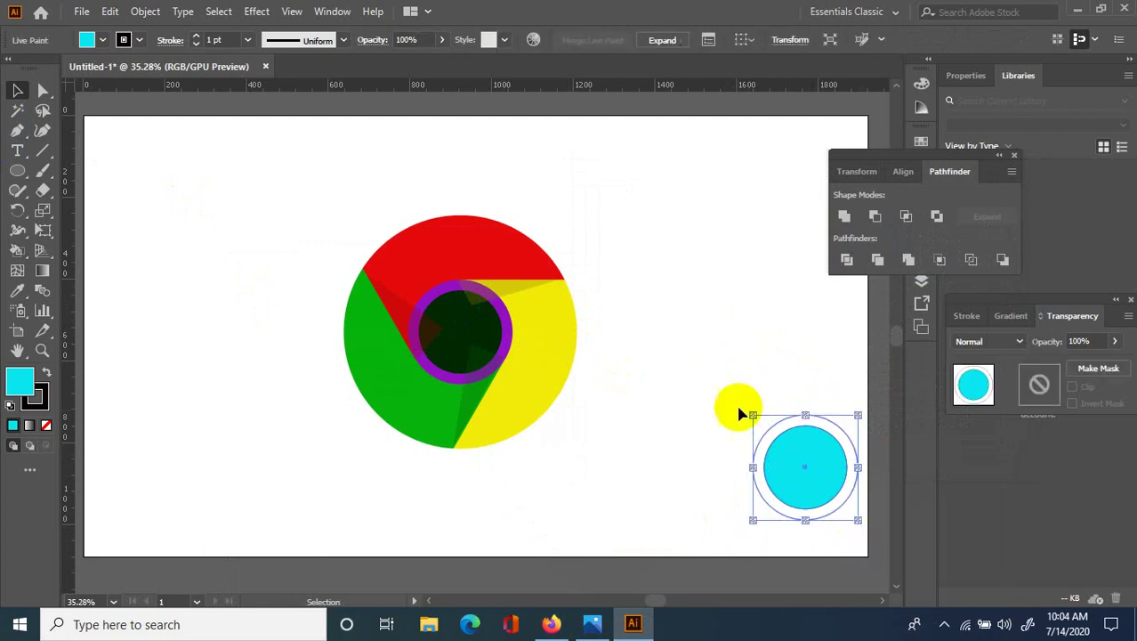
left_click_drag(726, 374, 862, 540)
left_click_drag(830, 442, 485, 308)
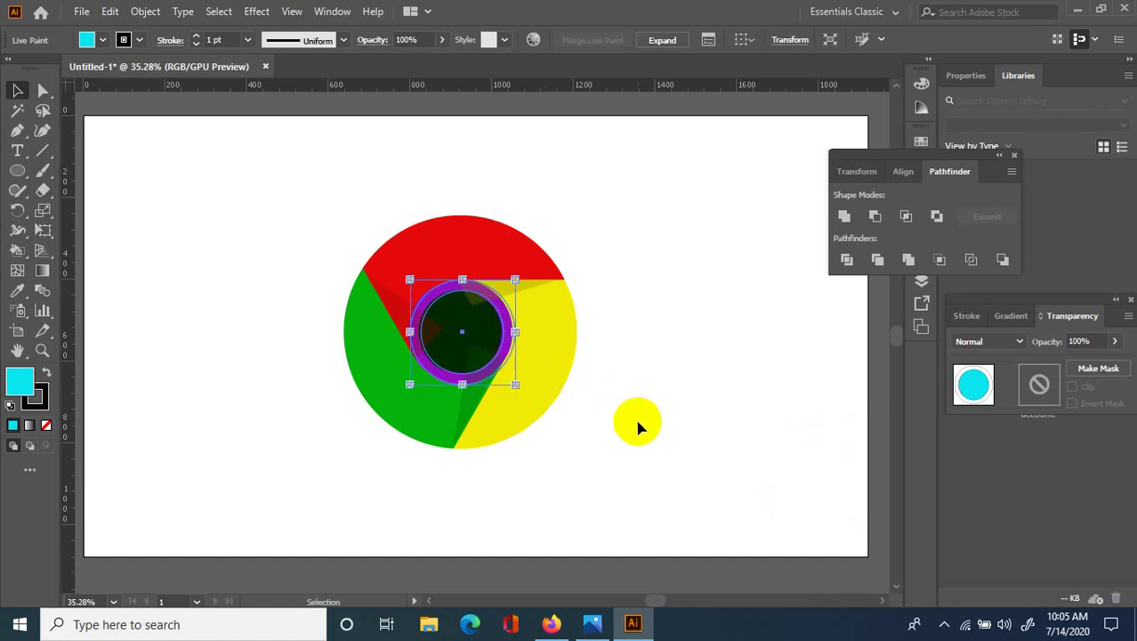
key("Left")
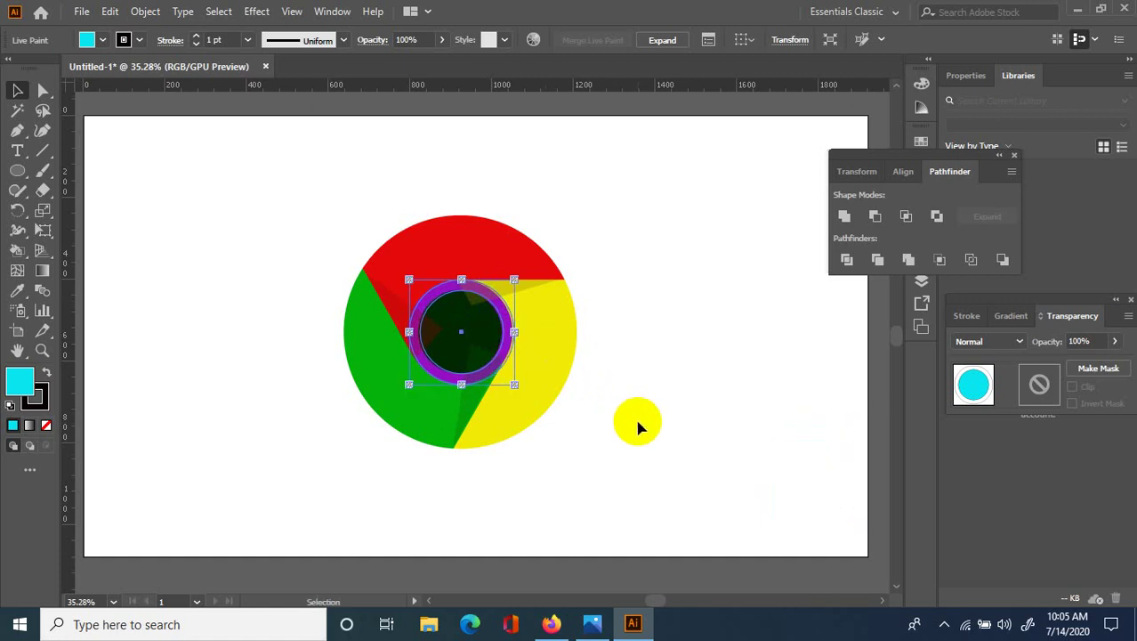
key("Left")
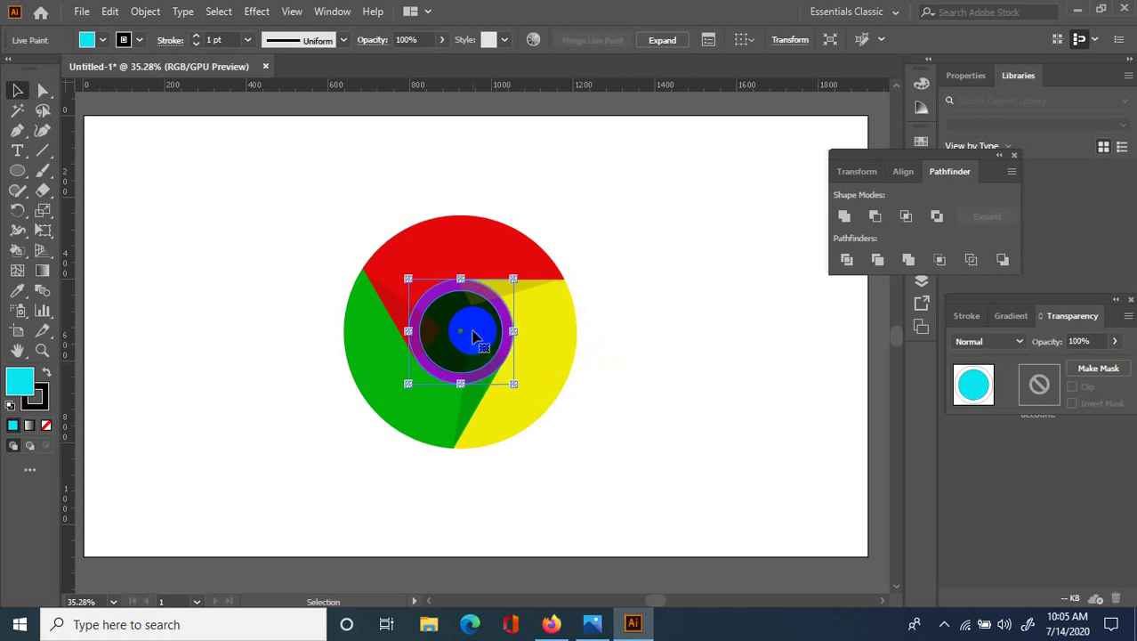
left_click_drag(475, 335, 518, 315)
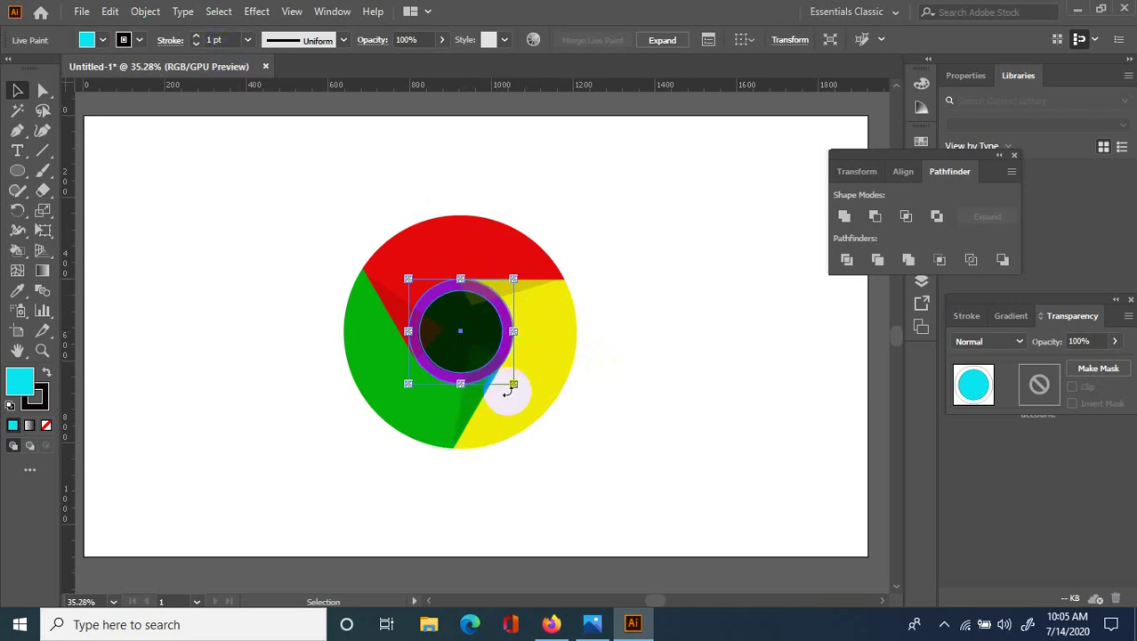
- Bring the cyan Live Paint circles to the front of the logo
left_click(138, 11)
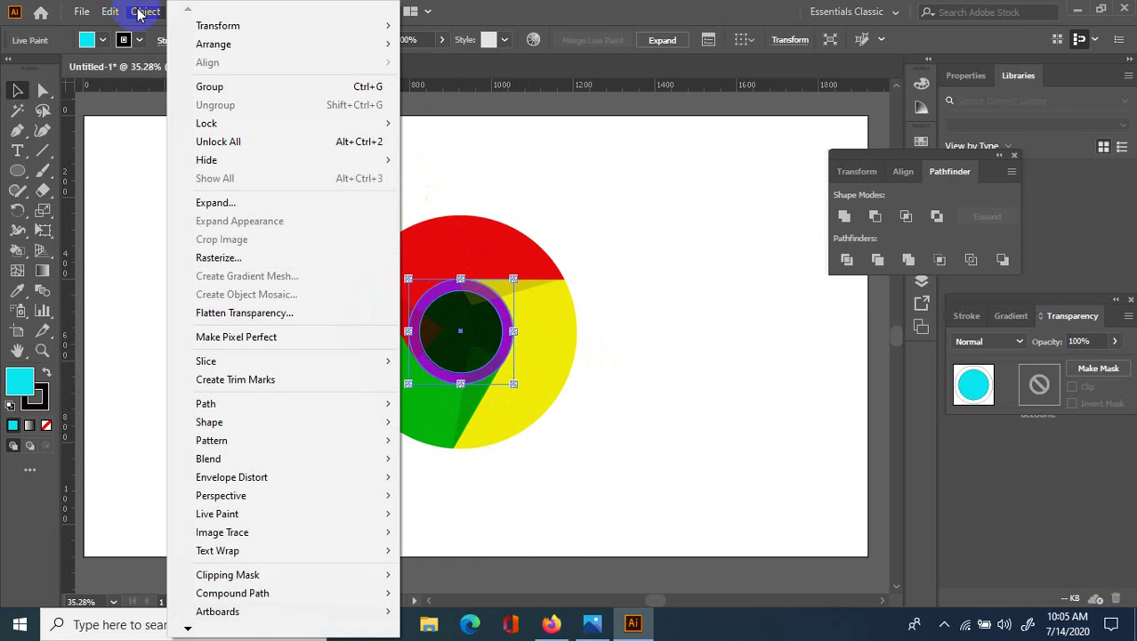
mouse_move(254, 43)
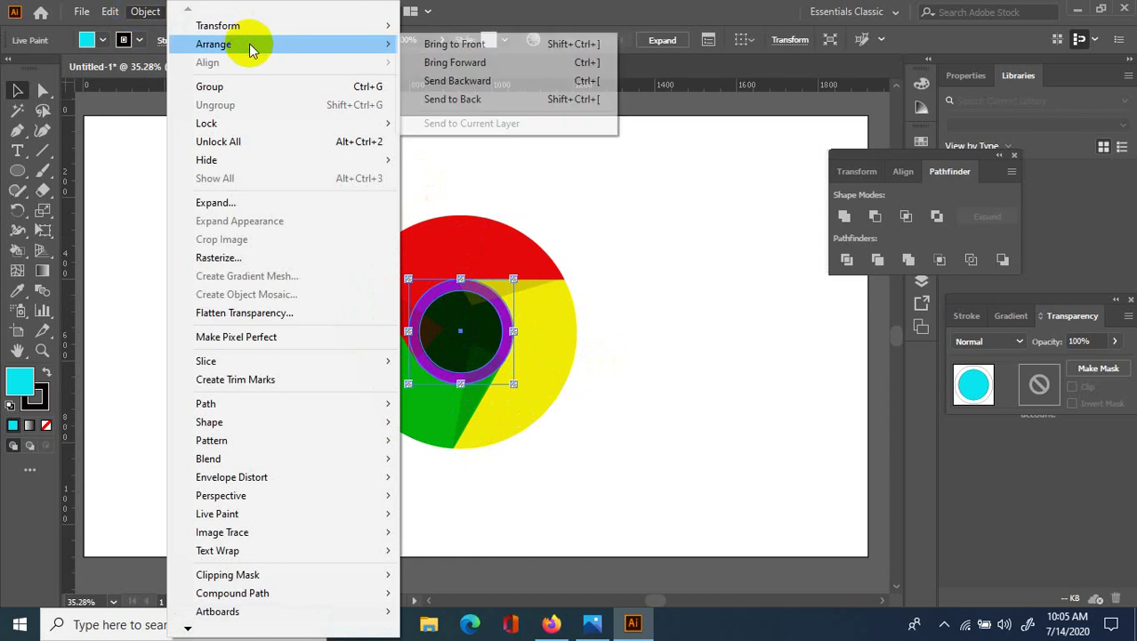
left_click(480, 51)
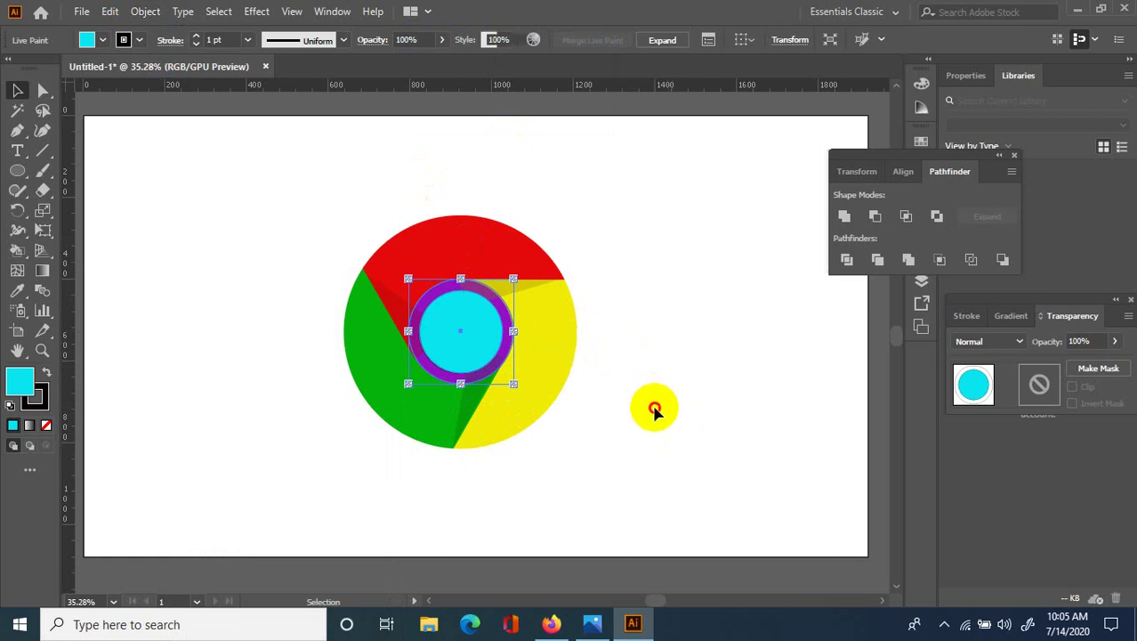
left_click(504, 387)
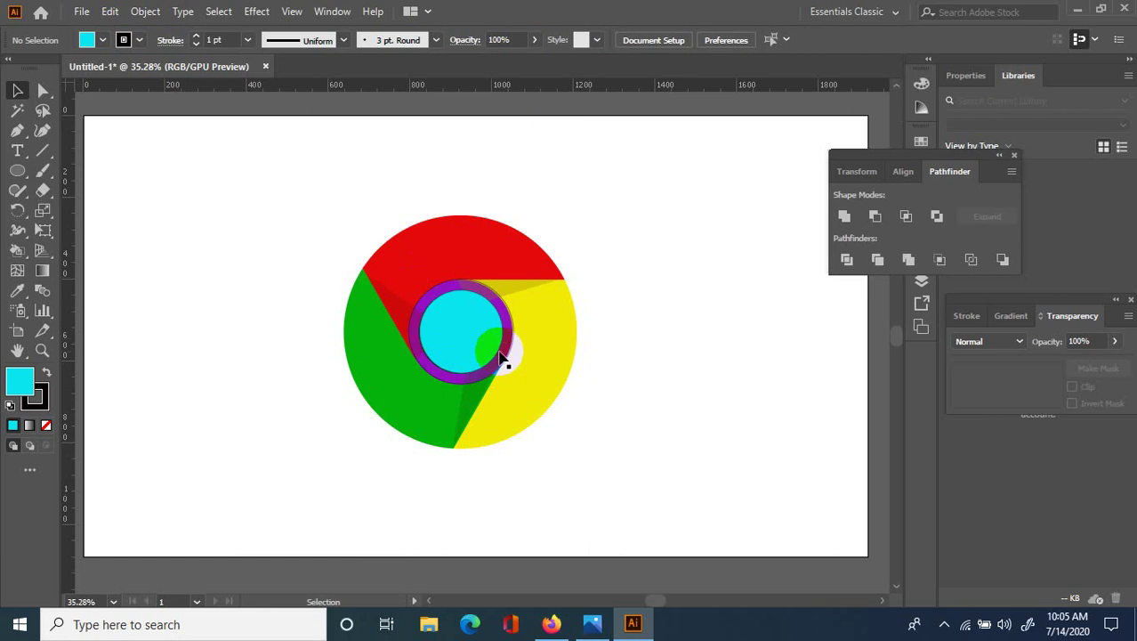
left_click(504, 374)
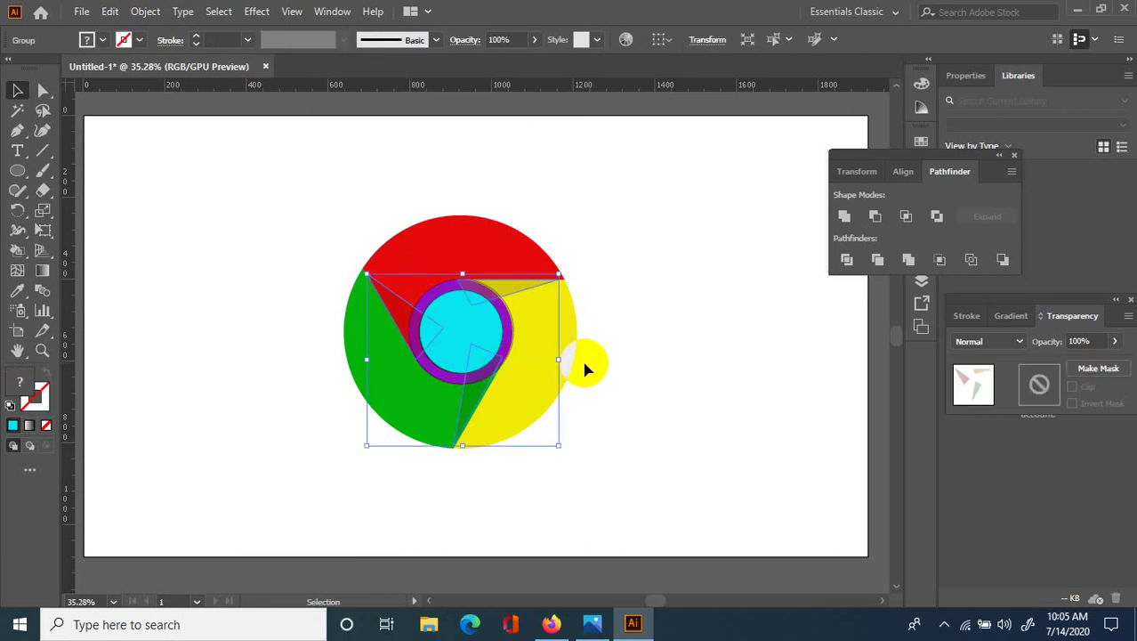
left_click(656, 396)
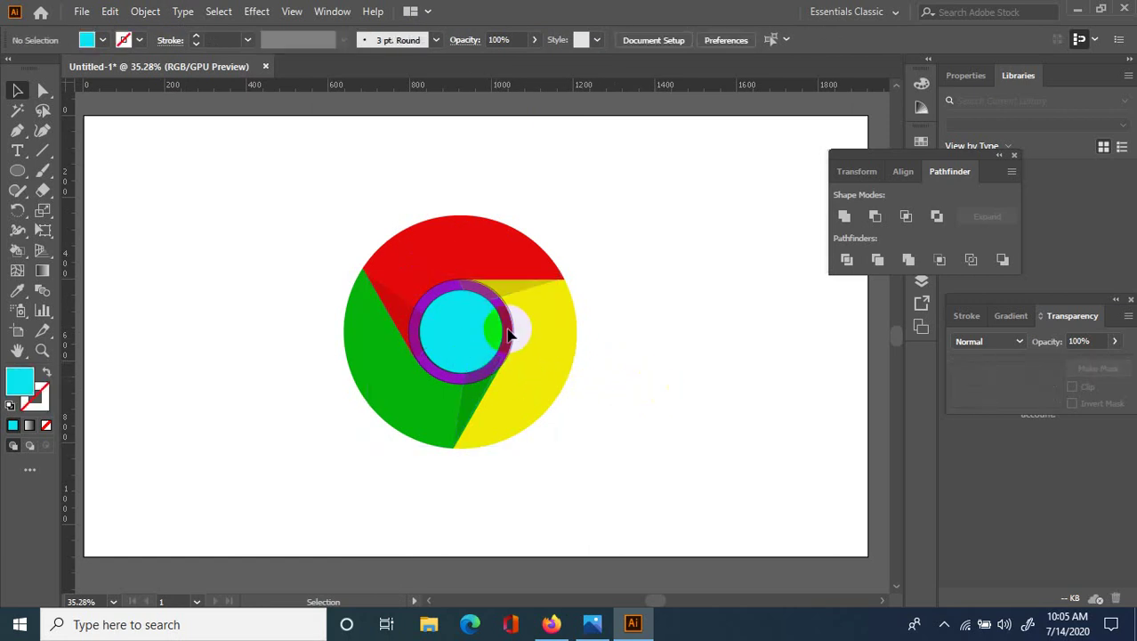
left_click(511, 330)
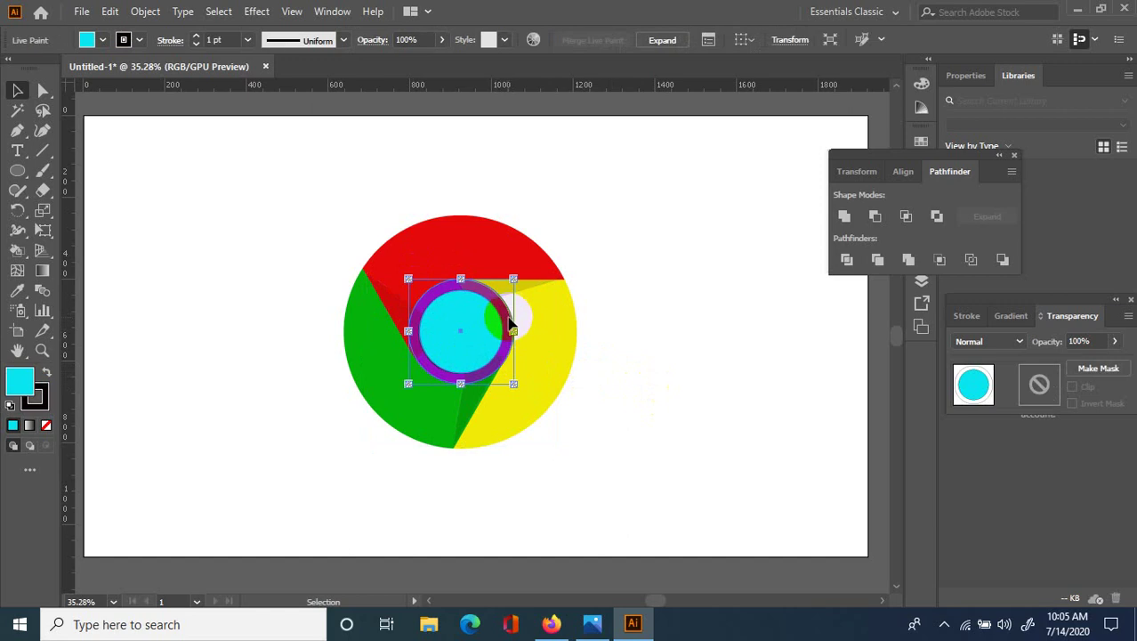
right_click(504, 320)
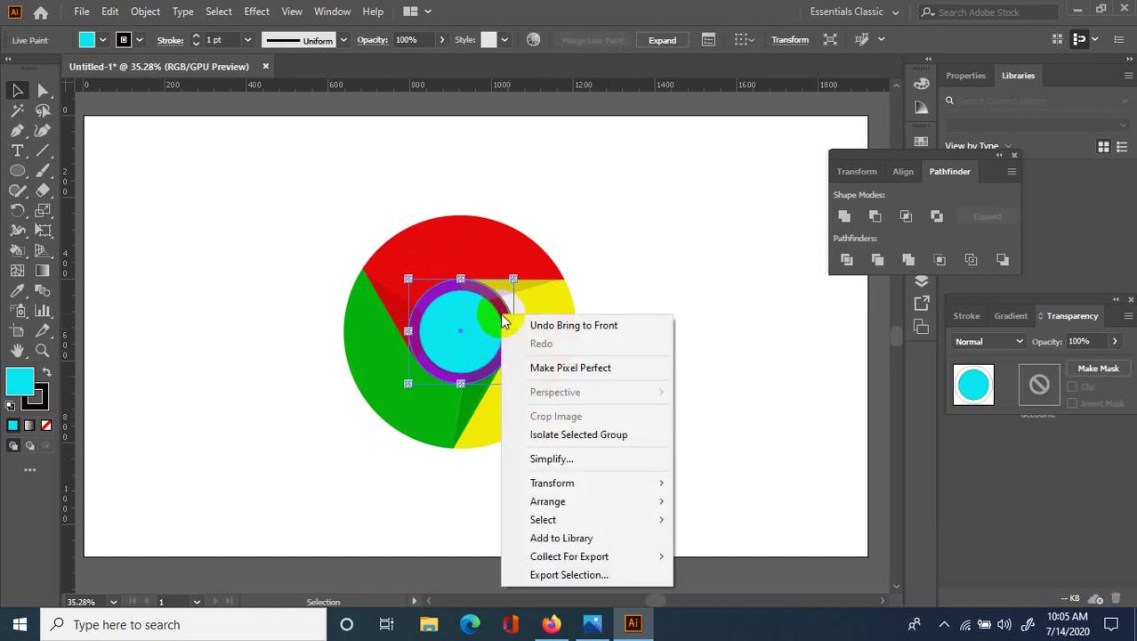
left_click(716, 323)
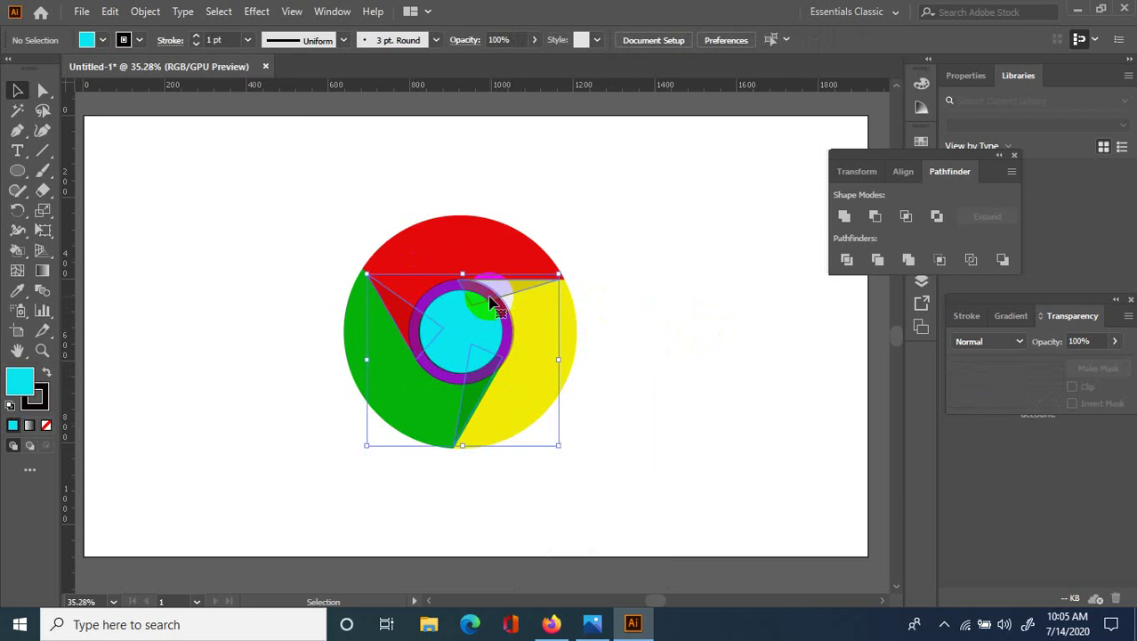
- Send the group of semi-transparent shadow triangles to the back and deselect it
left_click(492, 303)
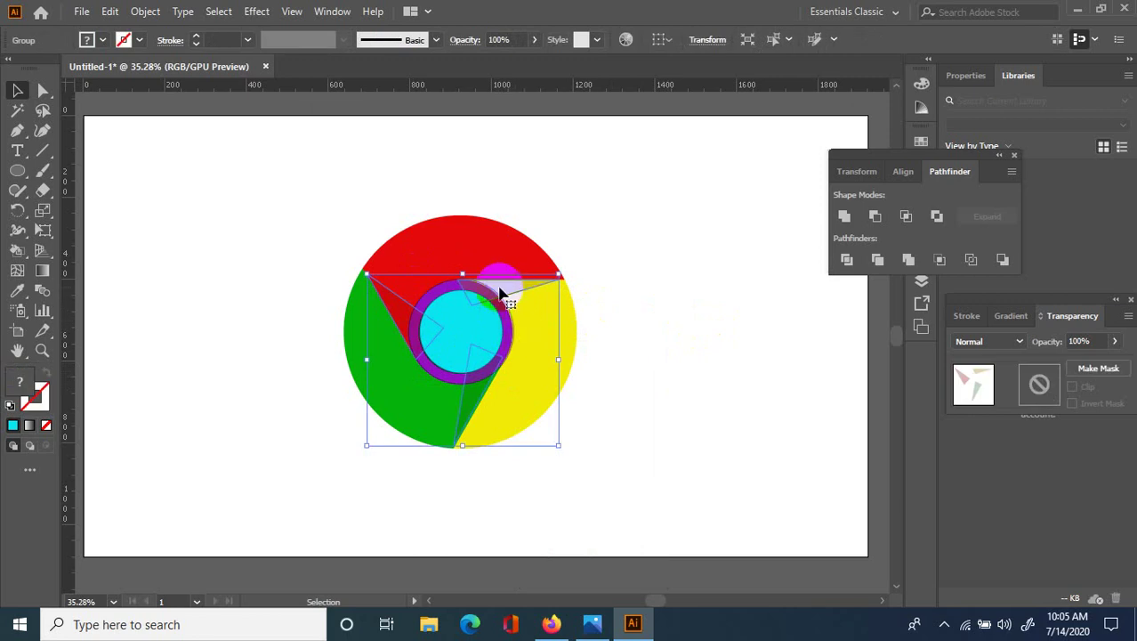
left_click(151, 10)
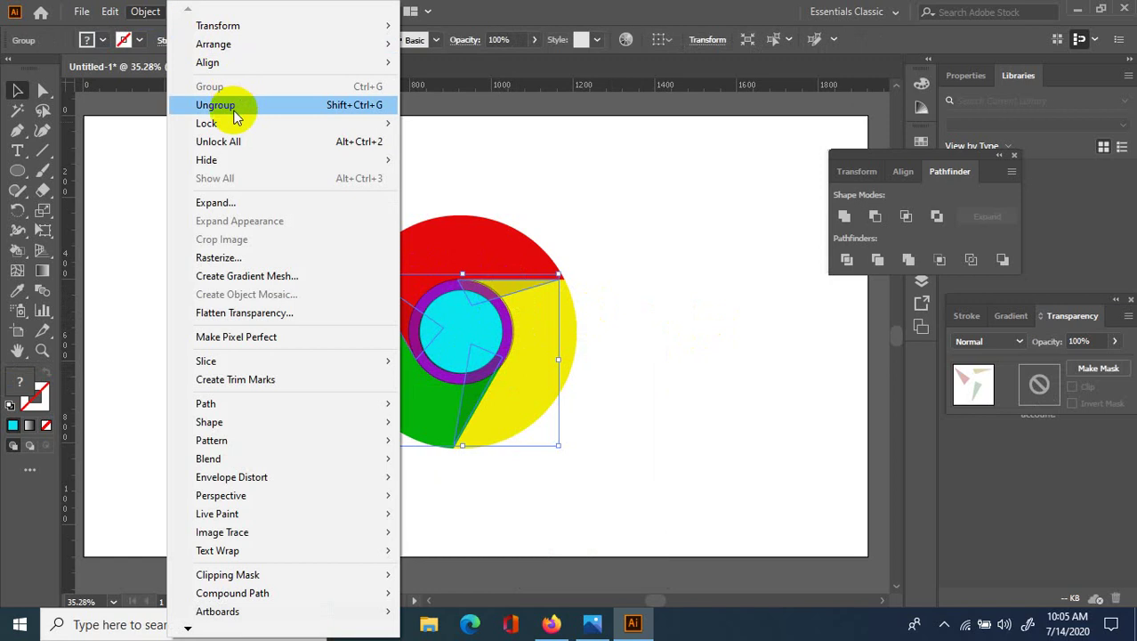
mouse_move(230, 59)
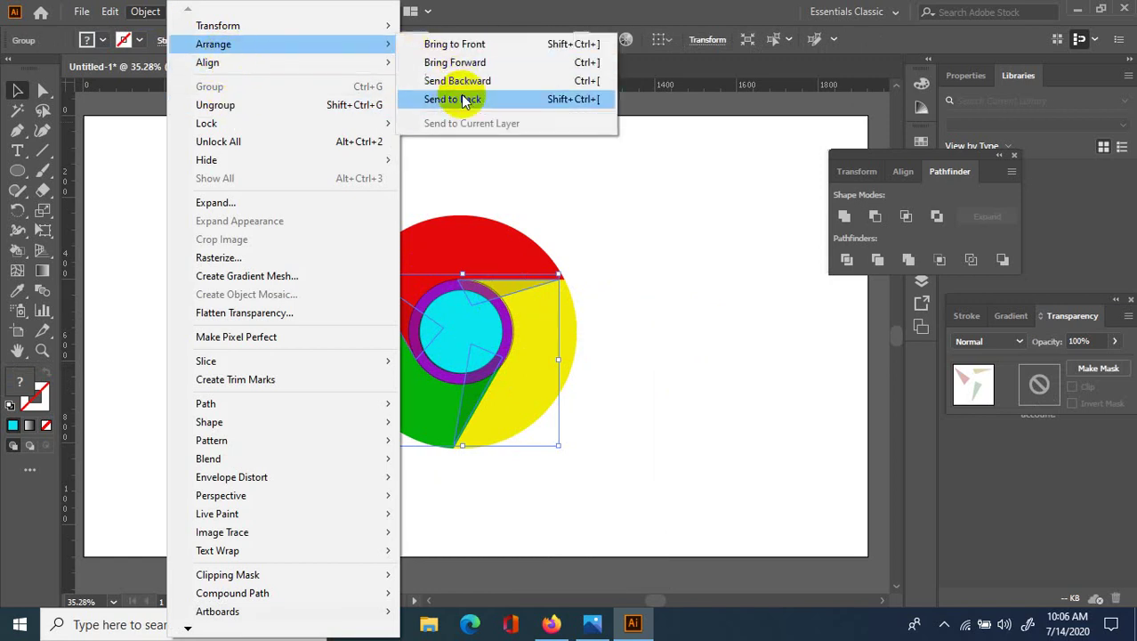
left_click(463, 98)
left_click(642, 308)
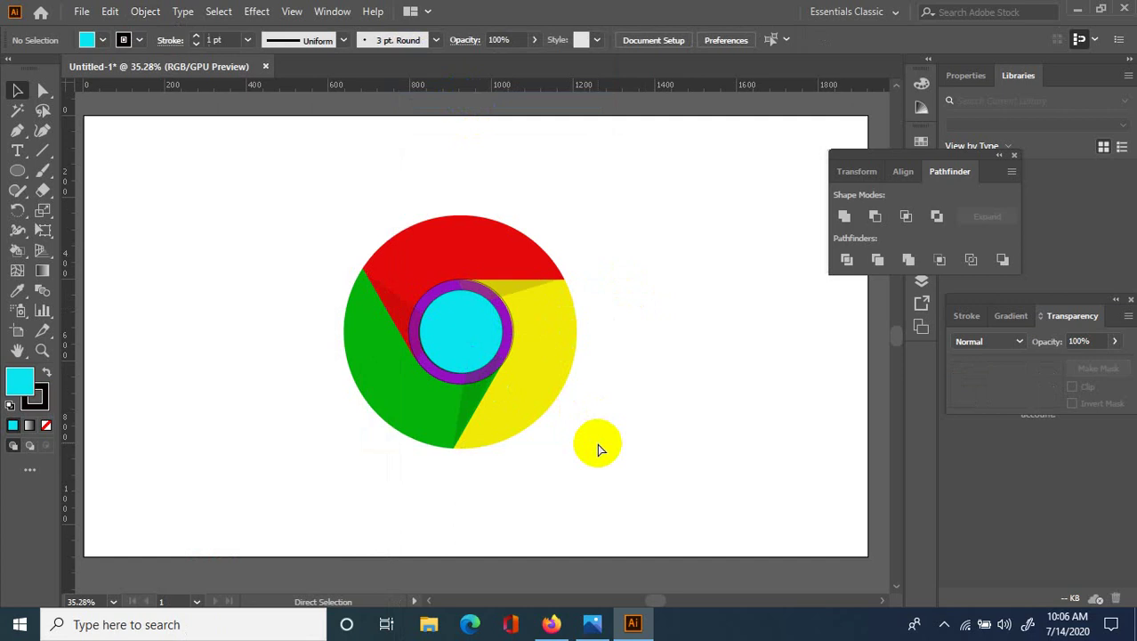
- Bring the cyan Live Paint circles to the front of the logo again
mouse_move(504, 287)
left_mouse_down()
mouse_move(507, 322)
mouse_move(436, 287)
left_mouse_up()
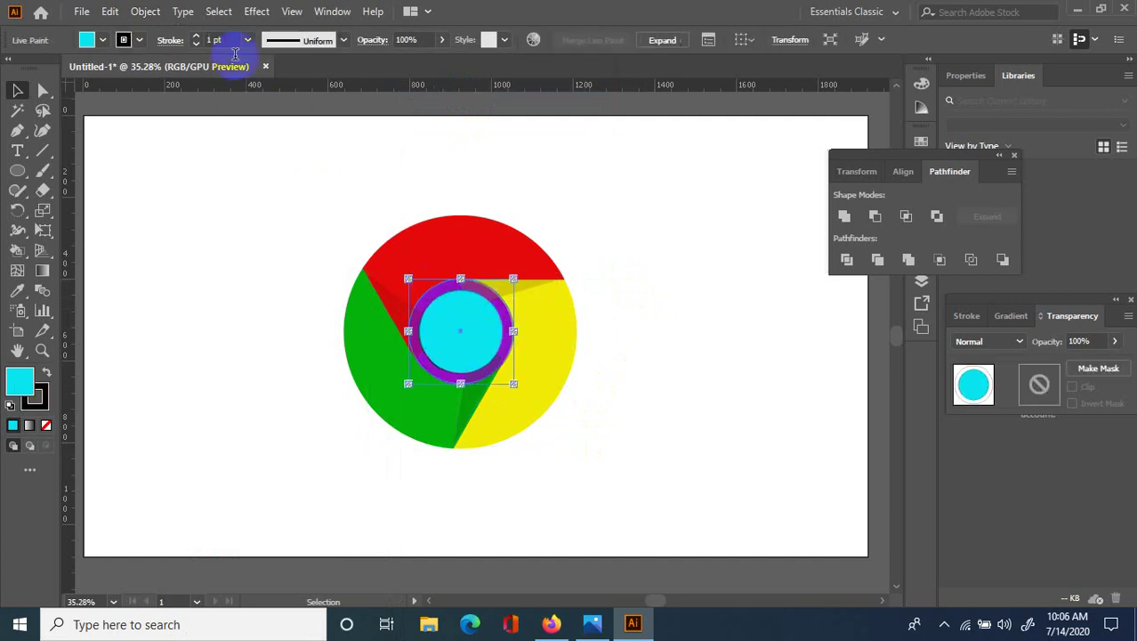
left_click(145, 10)
mouse_move(252, 46)
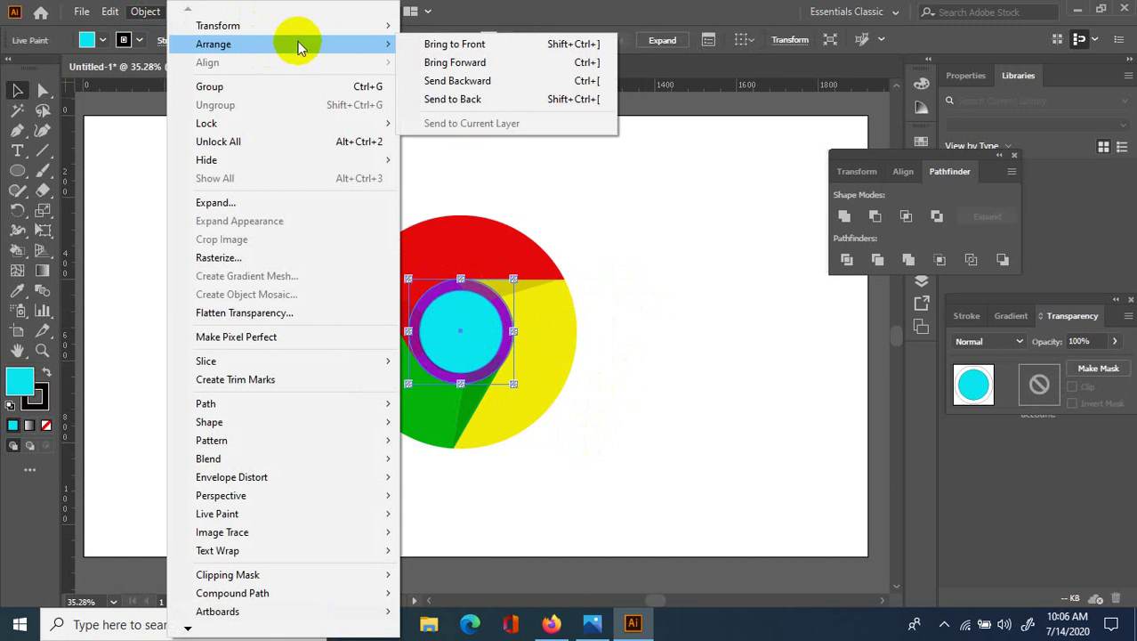
left_click(425, 43)
left_click(496, 321)
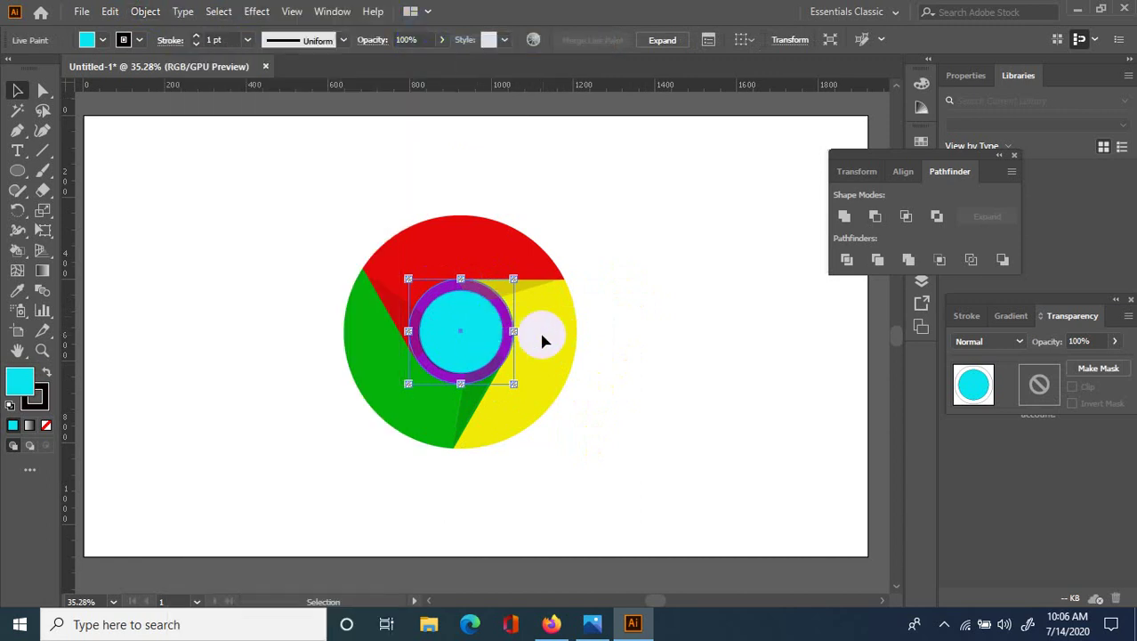
left_click(542, 336)
left_click(507, 313)
left_click(501, 312)
- Fill the ring around the cyan circle with near-white #edf4f4 using the Live Paint Bucket, and deselect the object
left_click(458, 297)
left_click(18, 251)
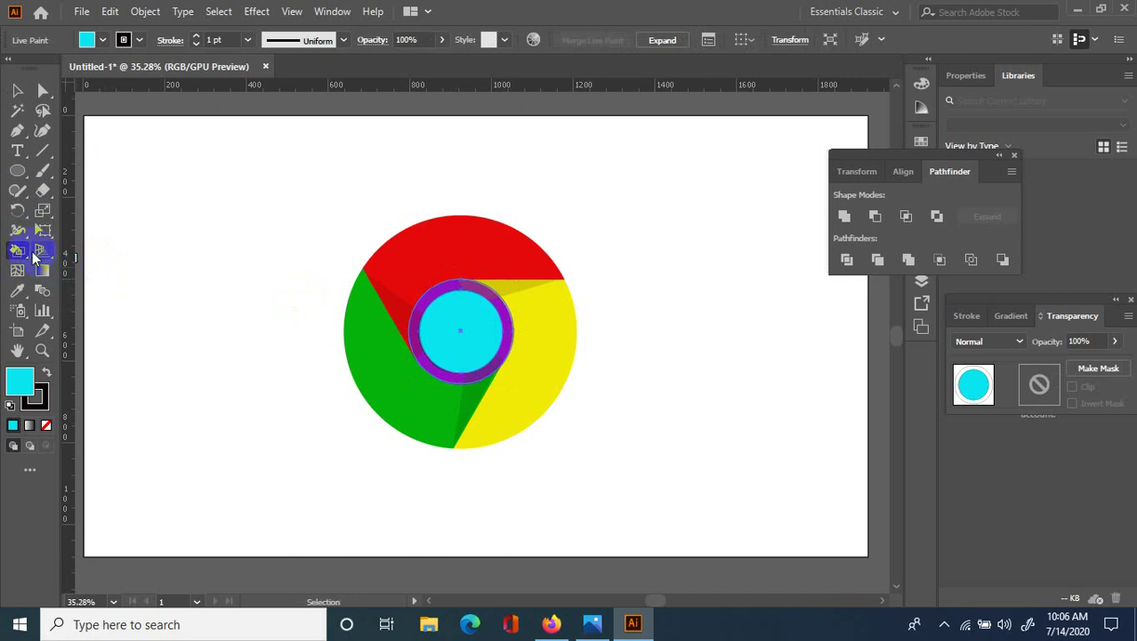
double_click(19, 382)
left_click(595, 231)
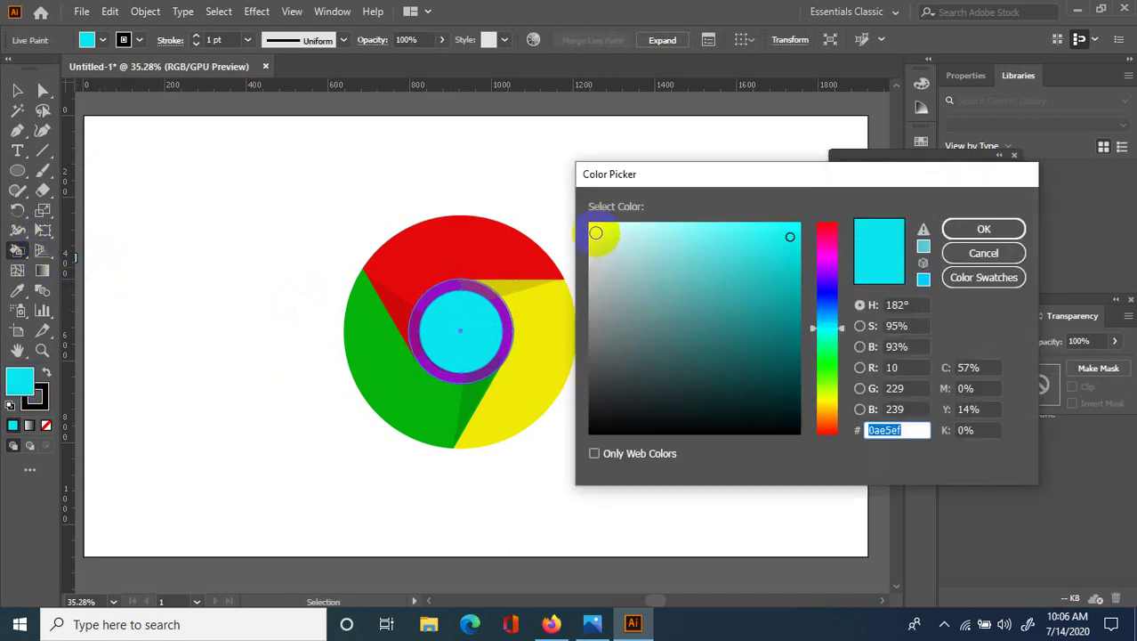
left_click(955, 229)
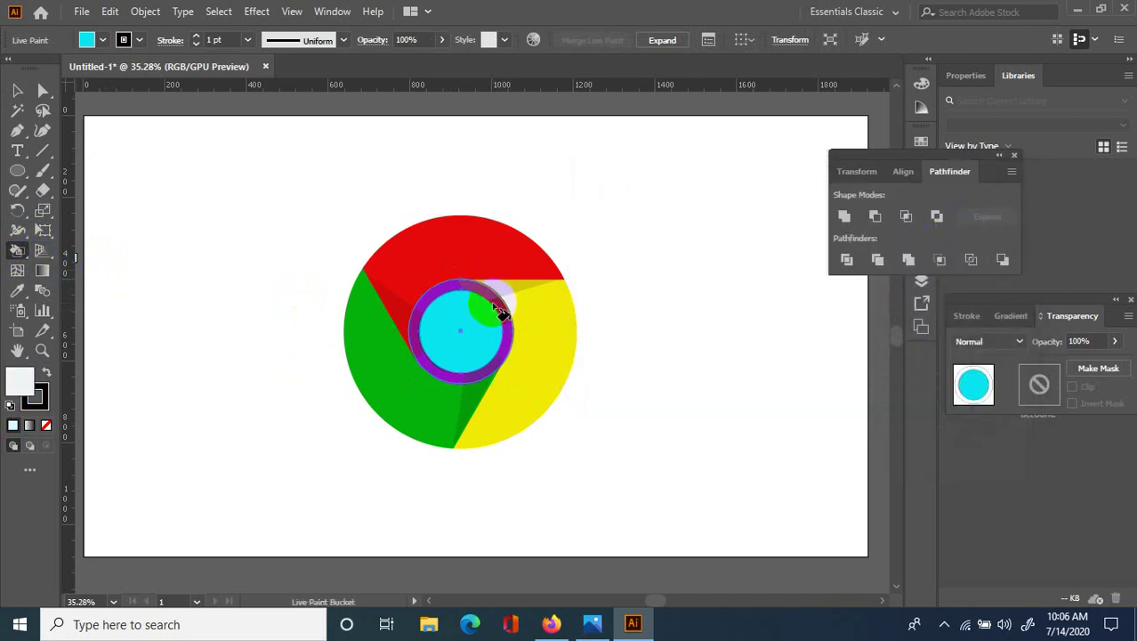
left_click(503, 302)
left_click(125, 249)
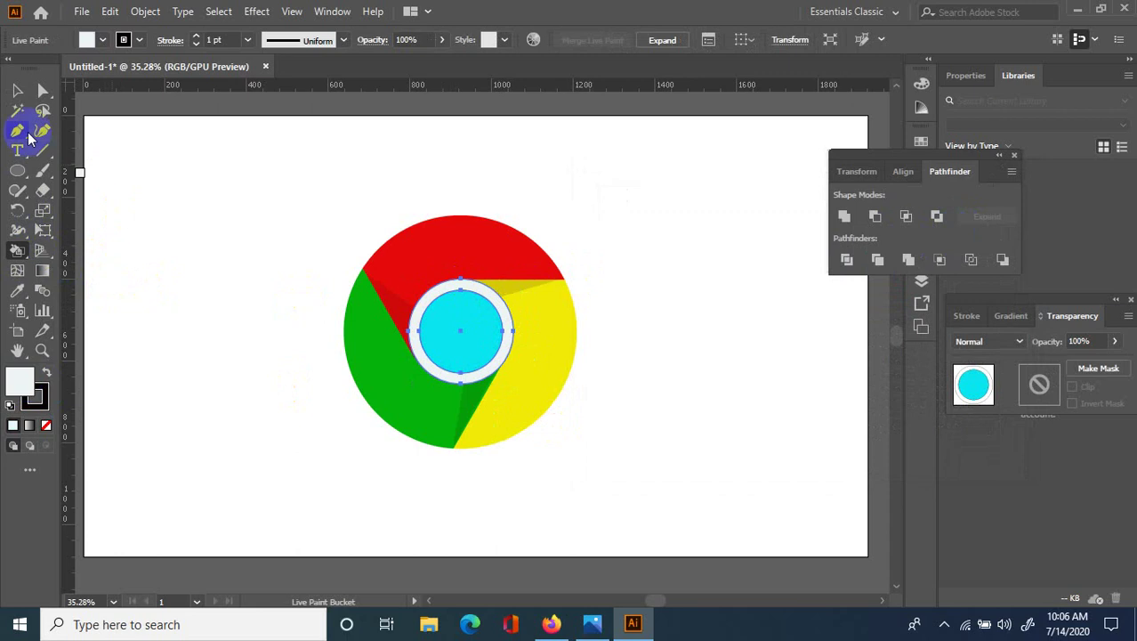
left_click(17, 90)
left_click(242, 279)
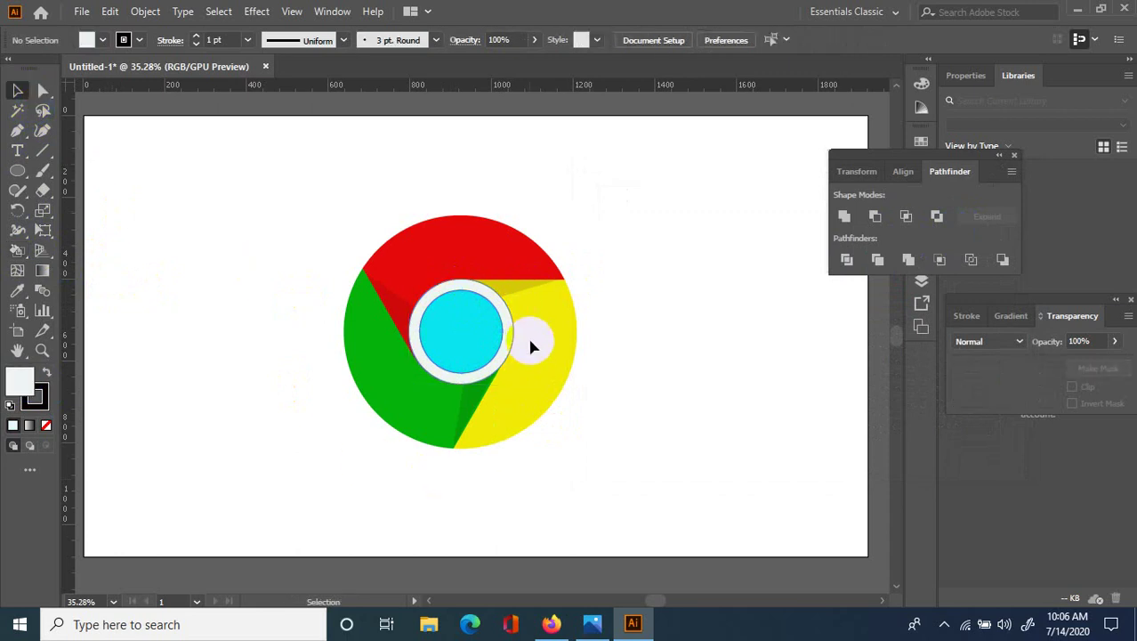
- Remove the stroke from the Live Paint circles in the logo's centre and deselect everything
mouse_move(423, 389)
left_mouse_down()
mouse_move(482, 300)
mouse_move(504, 322)
mouse_move(500, 313)
left_mouse_up()
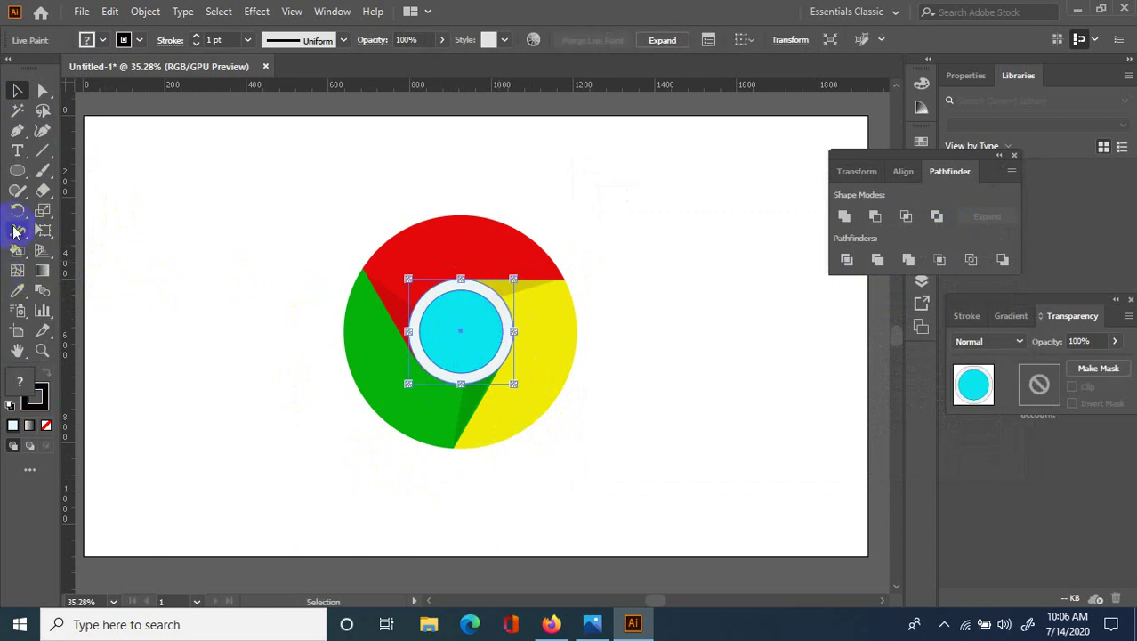
left_click(45, 425)
left_click(236, 363)
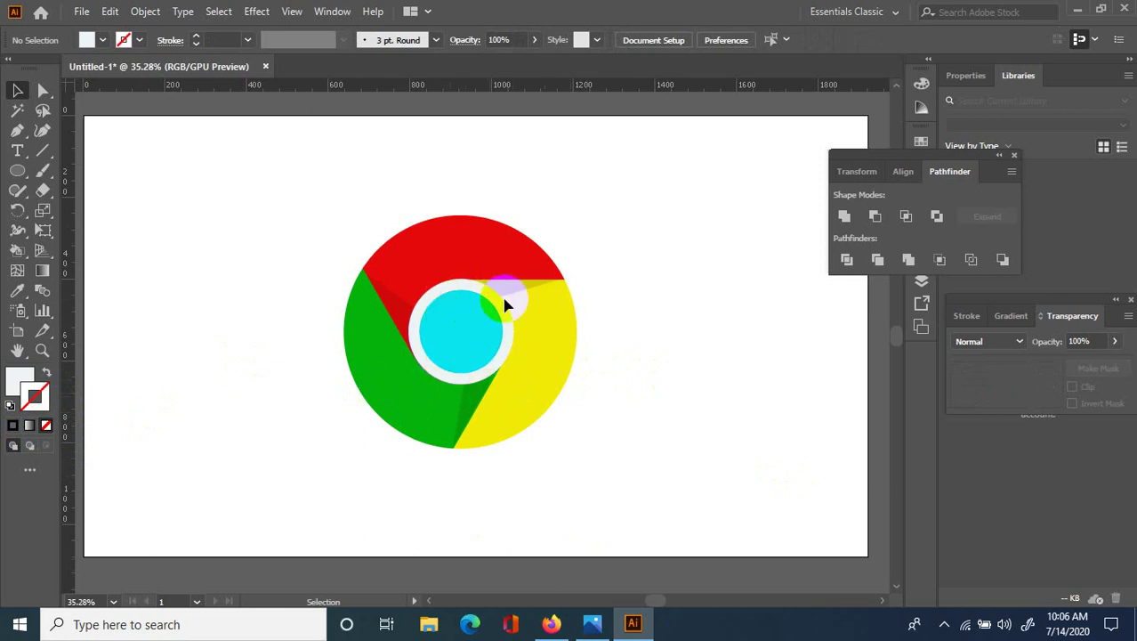
left_click_drag(246, 172, 694, 456)
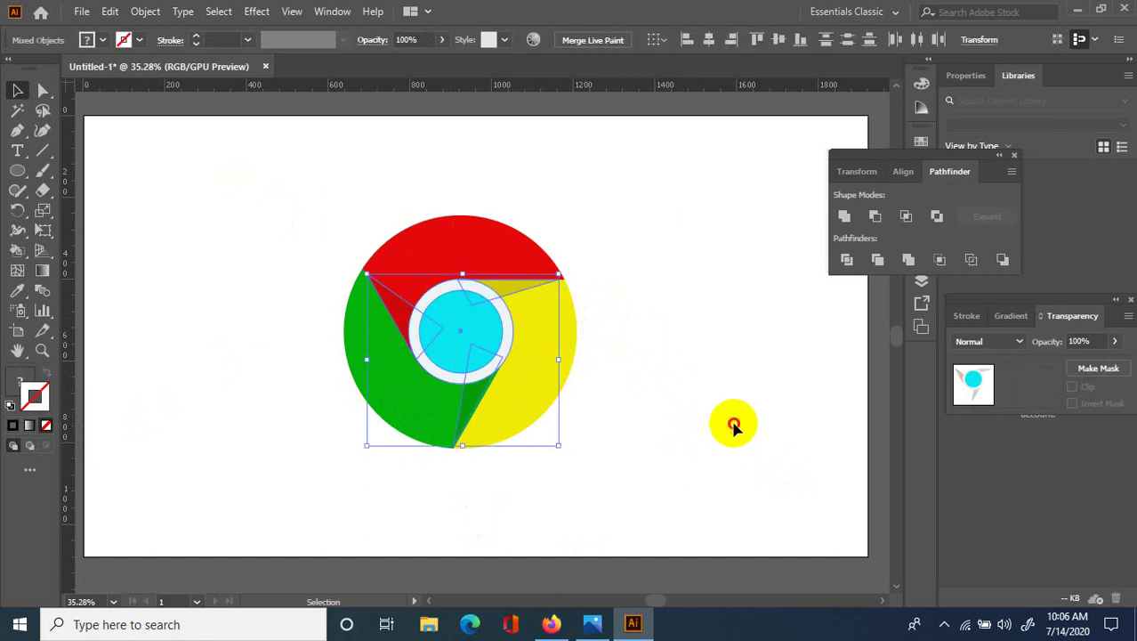
left_click(734, 421)
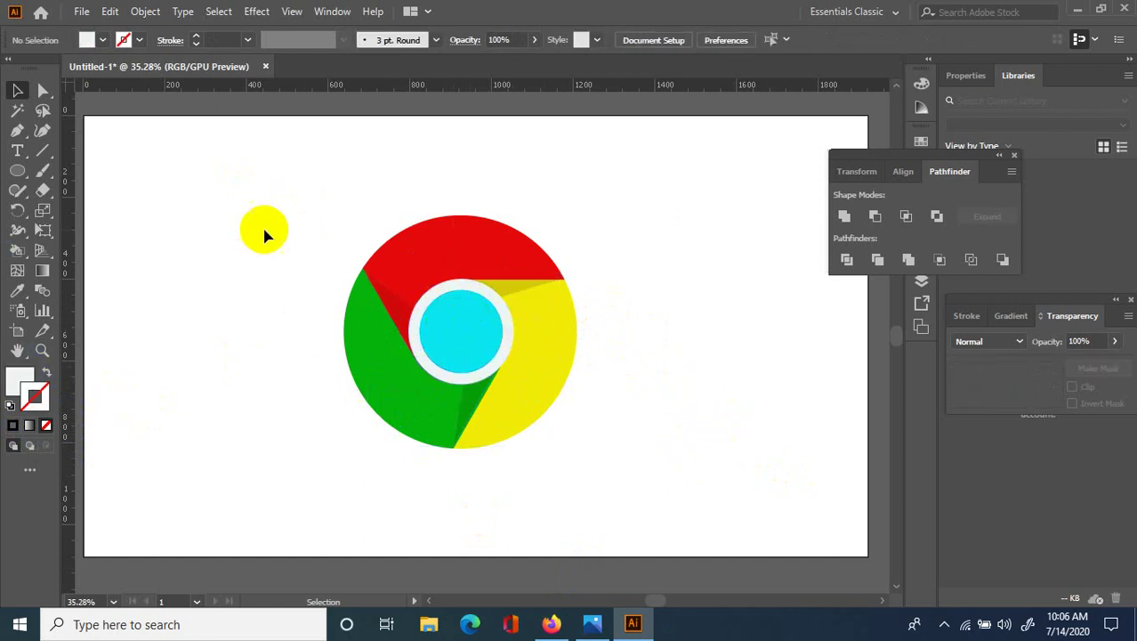
- Refill the inner centre circle with teal #07d3cd using the Live Paint Bucket
left_click(491, 309)
left_click(16, 253)
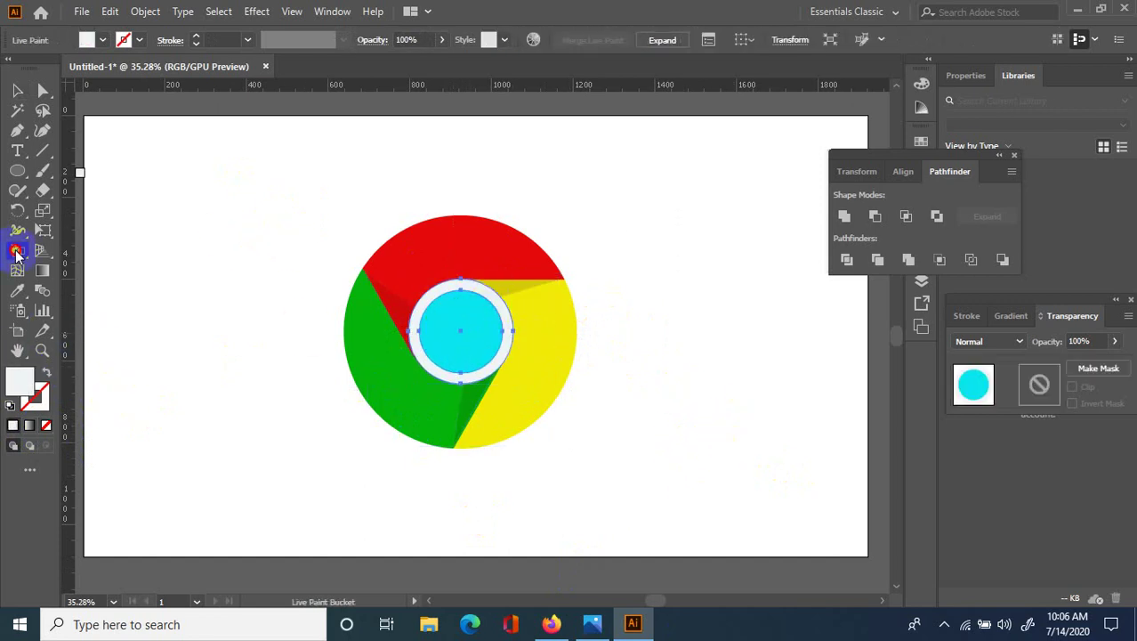
double_click(19, 378)
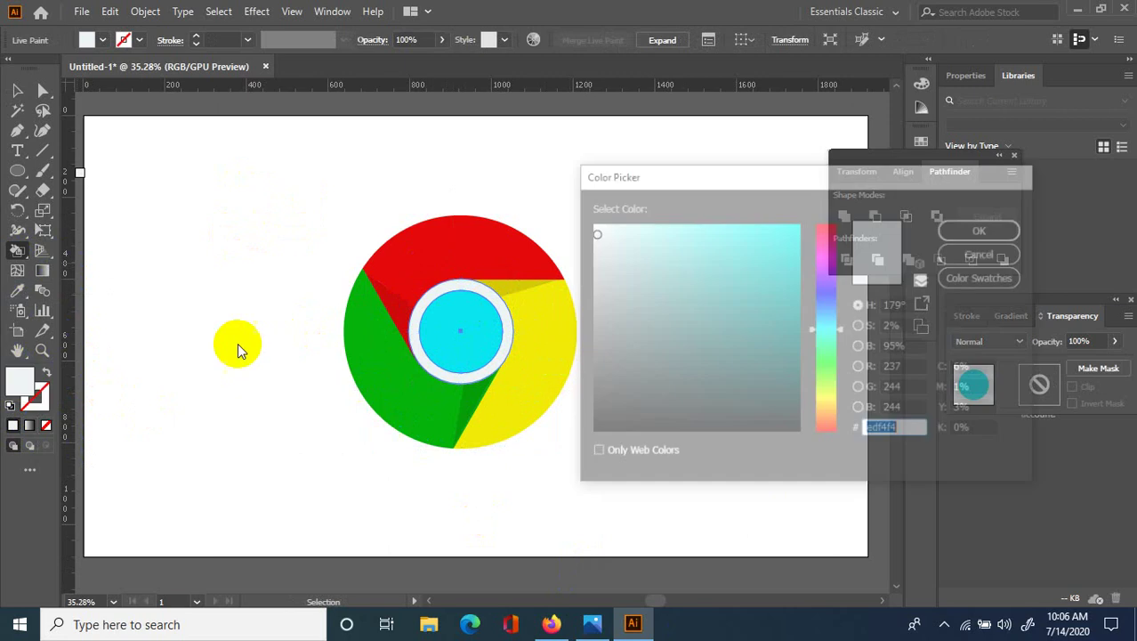
left_click(794, 268)
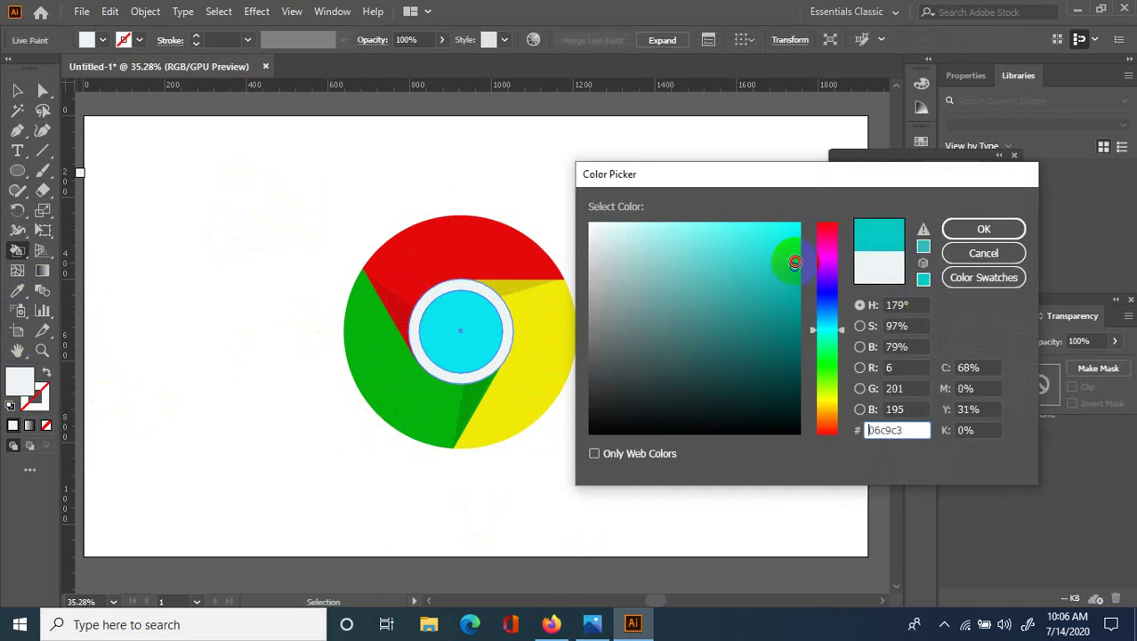
left_click_drag(797, 251, 792, 266)
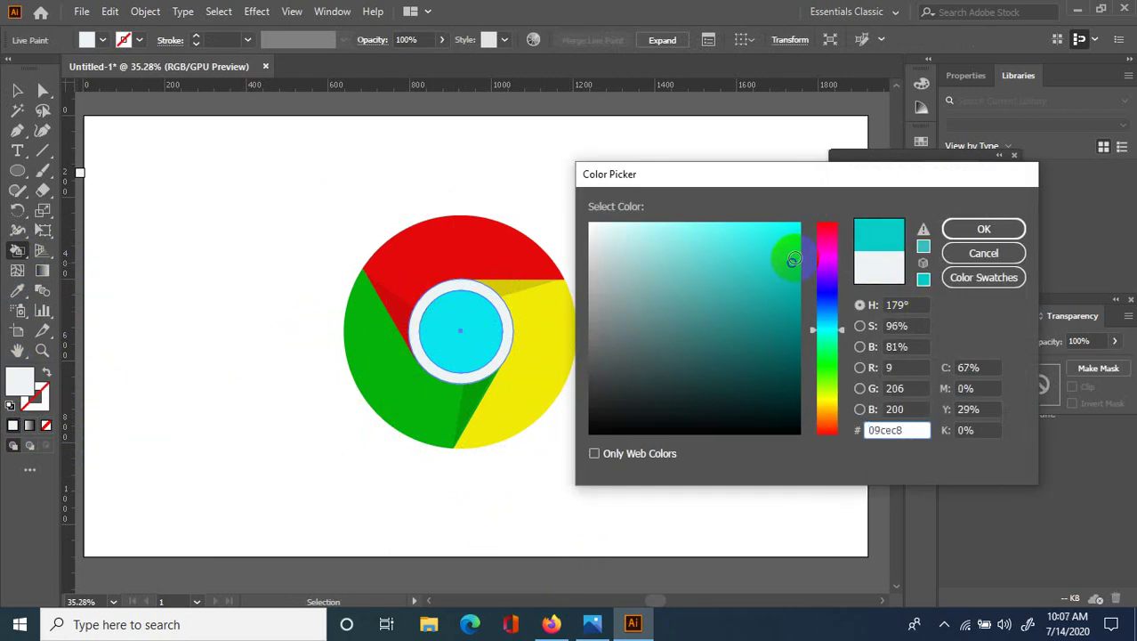
left_click(983, 229)
left_click(479, 314)
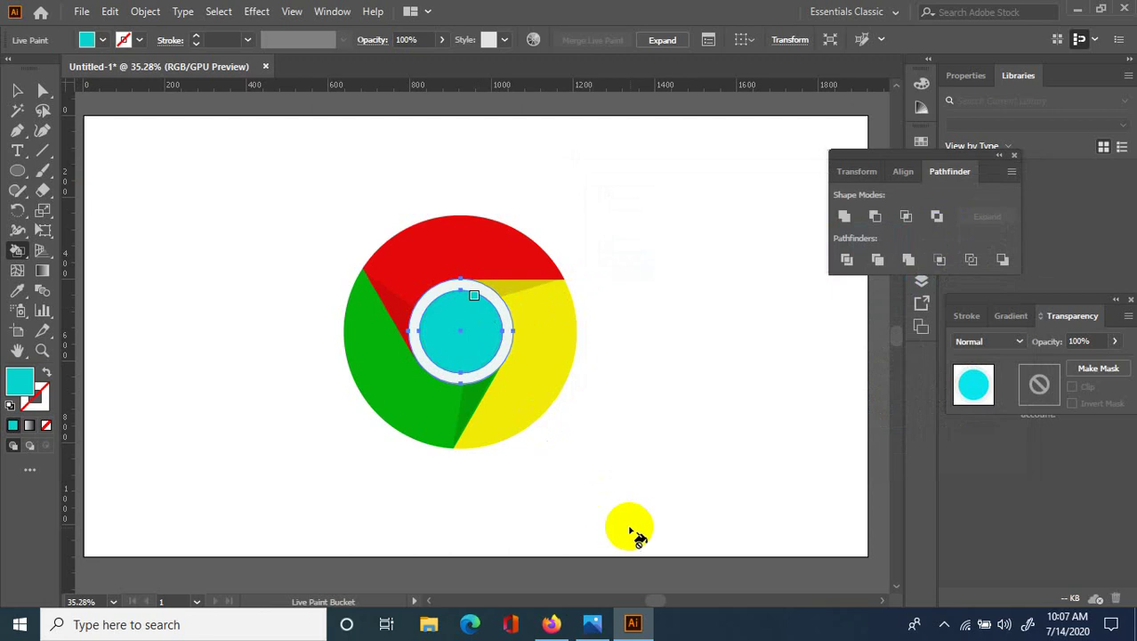
- Compare with the reference image and change the centre circle's fill to a brighter turquoise, #08f7d4
left_click(591, 623)
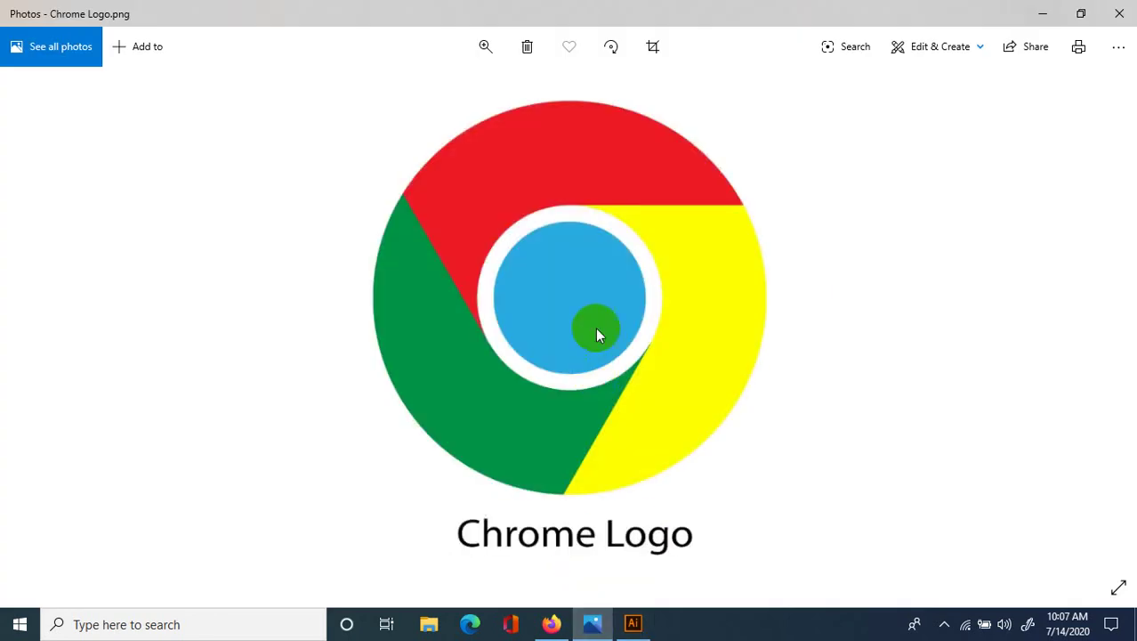
left_click(594, 623)
double_click(21, 381)
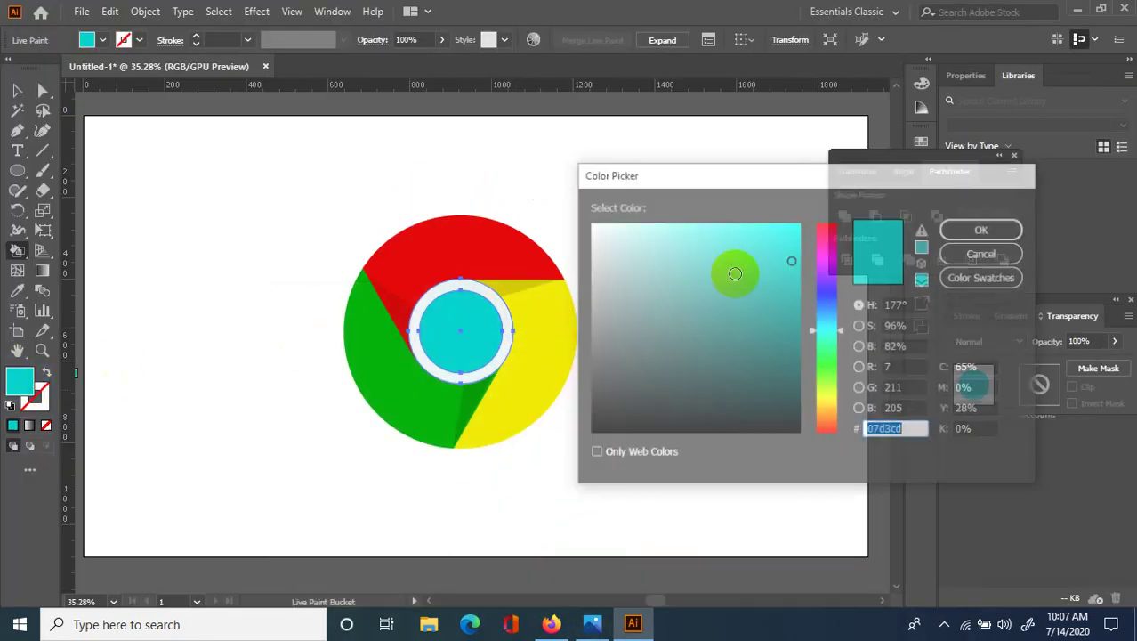
left_click_drag(829, 329, 831, 342)
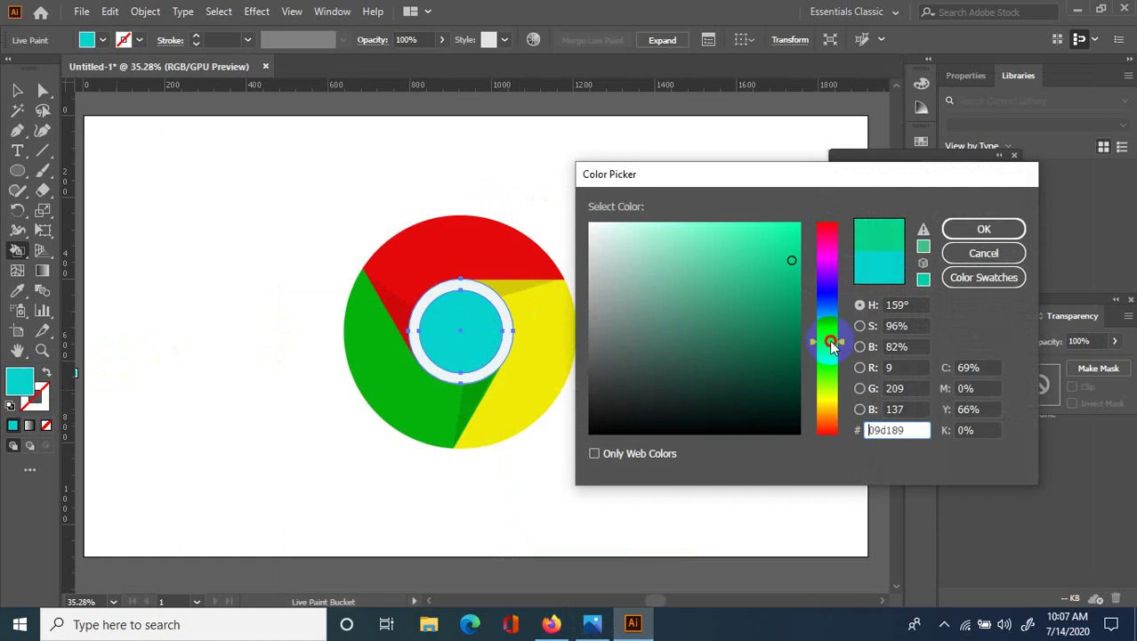
left_click(794, 224)
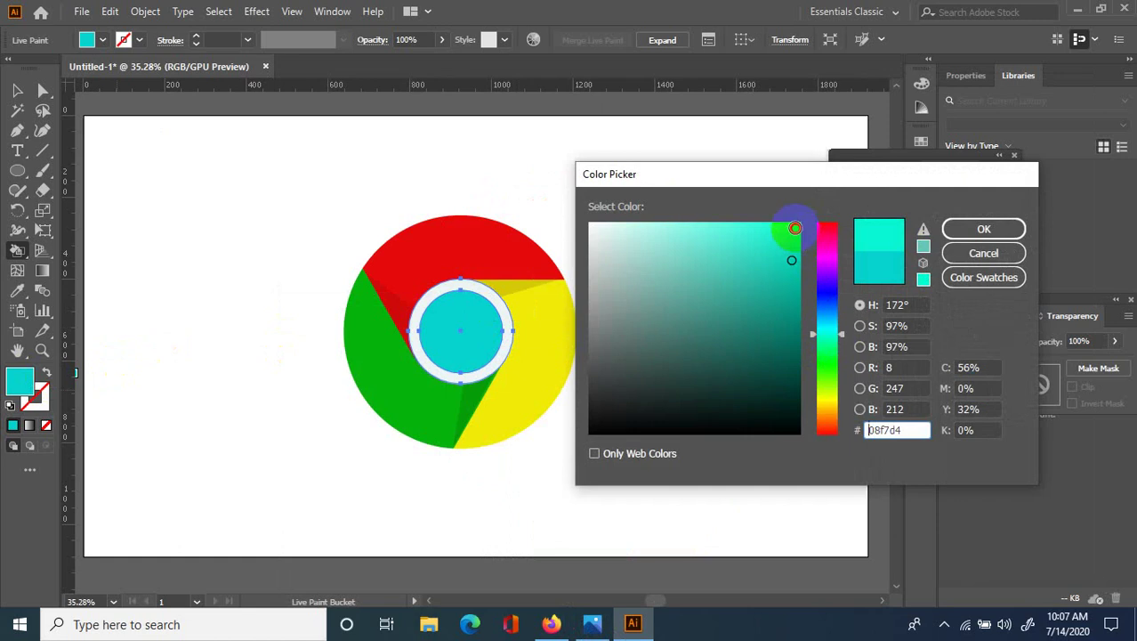
left_click(983, 229)
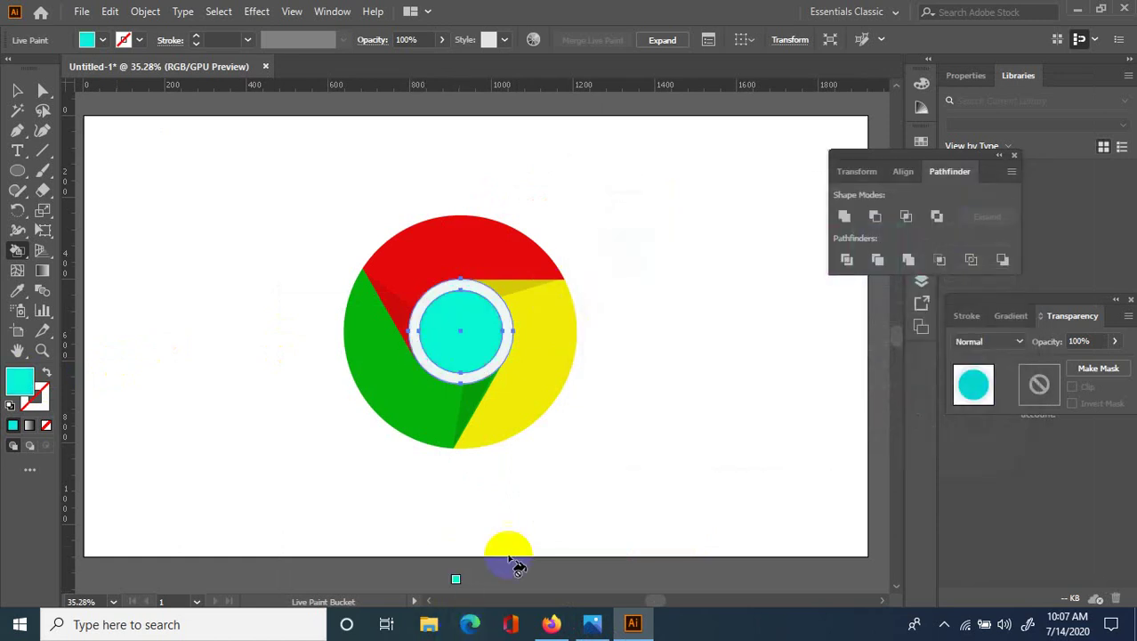
- Look up Chrome in Windows search to view its real icon colours, and close the search
left_click(264, 625)
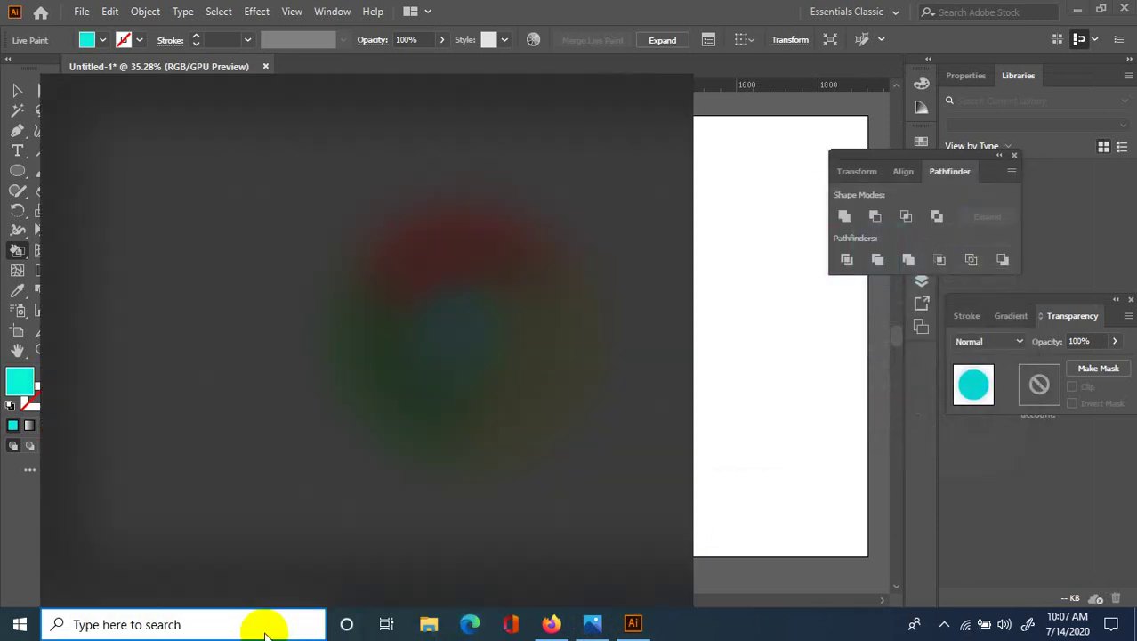
type("chrome")
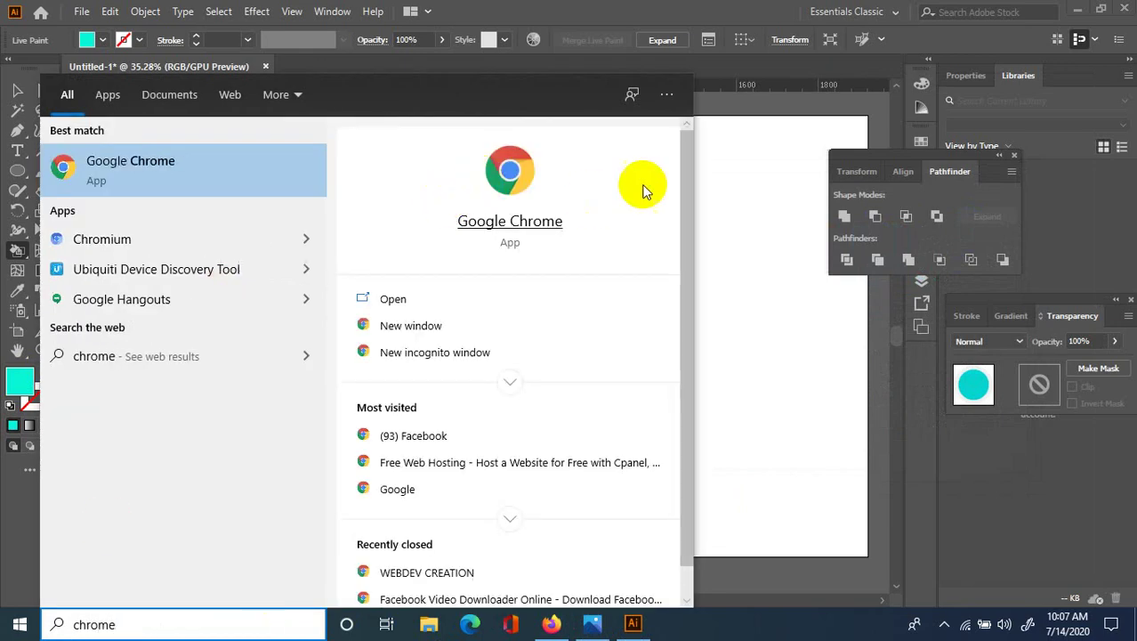
left_click(815, 479)
- Refill the inner centre circle with sky blue using the Live Paint Bucket, and deselect everything
double_click(20, 381)
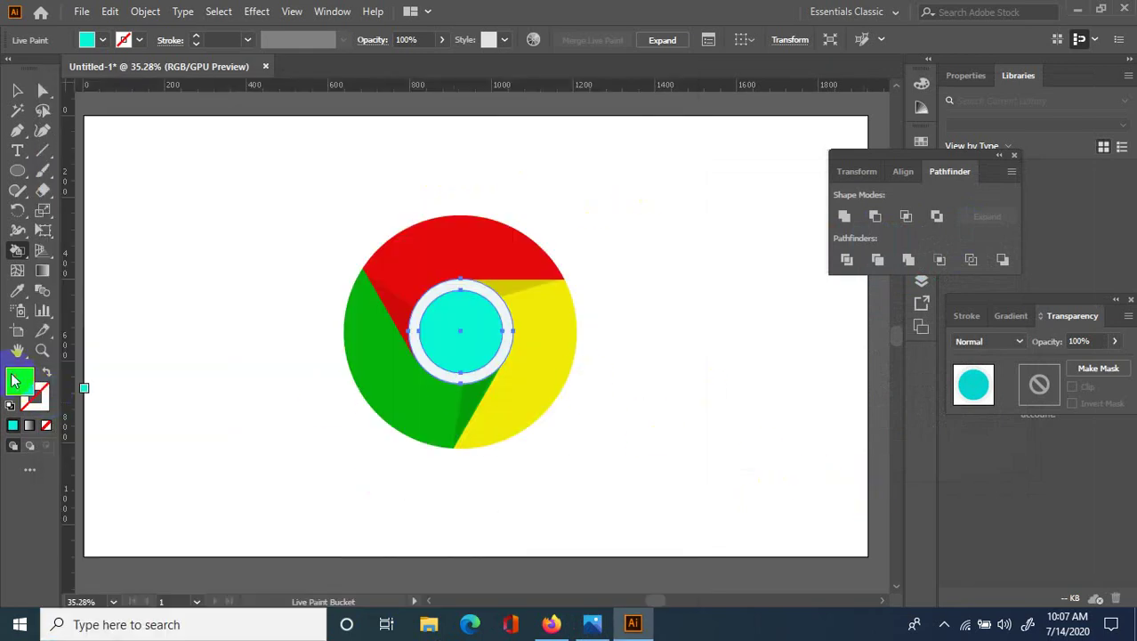
left_click_drag(827, 309, 831, 315)
left_click_drag(789, 232, 773, 230)
left_click(968, 238)
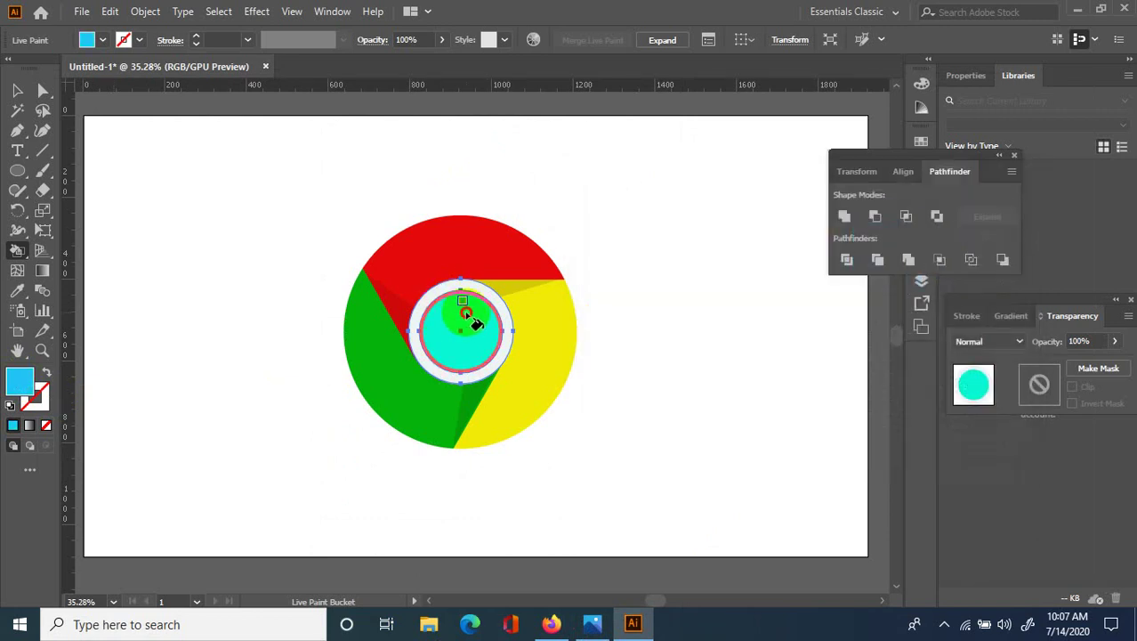
left_click(464, 311)
mouse_move(592, 624)
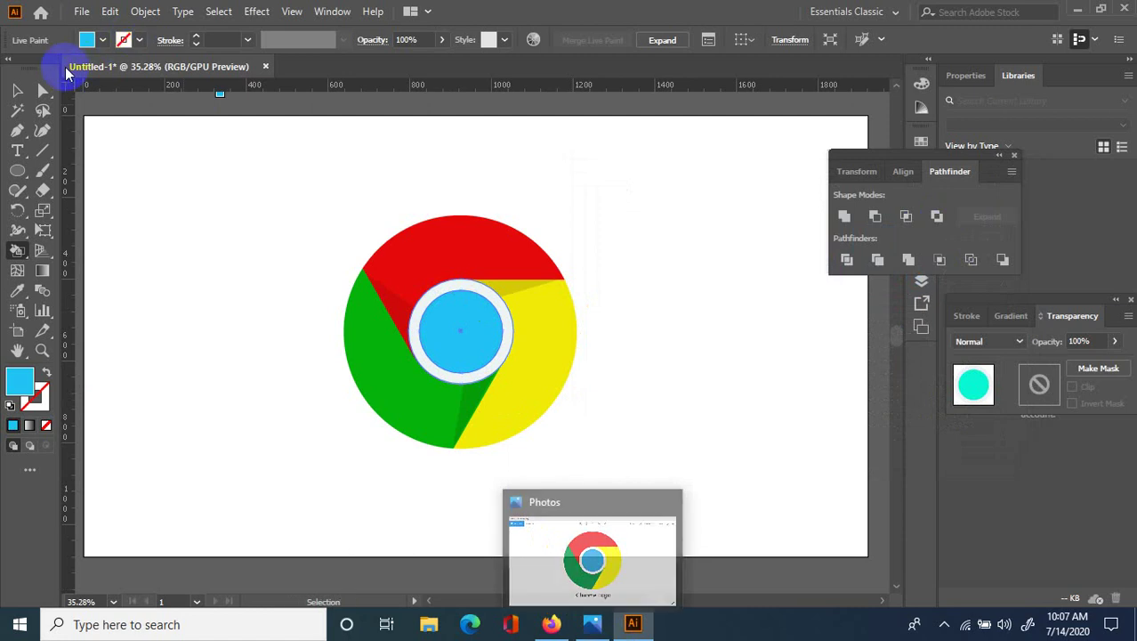
left_click(17, 90)
left_click(185, 221)
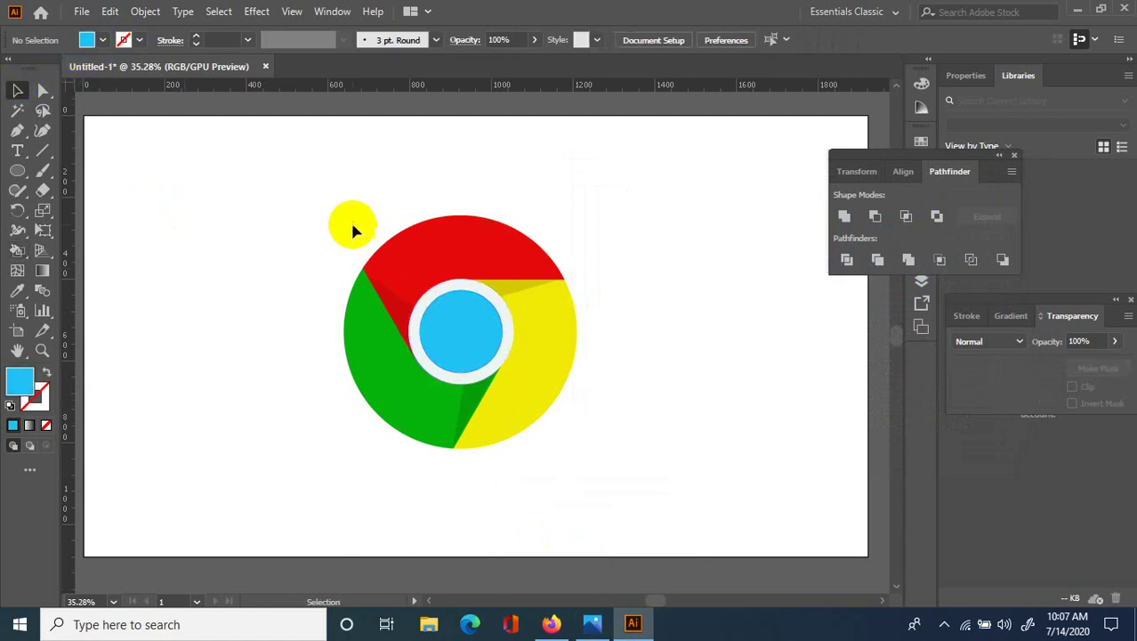
left_click_drag(304, 211, 658, 471)
right_click(547, 352)
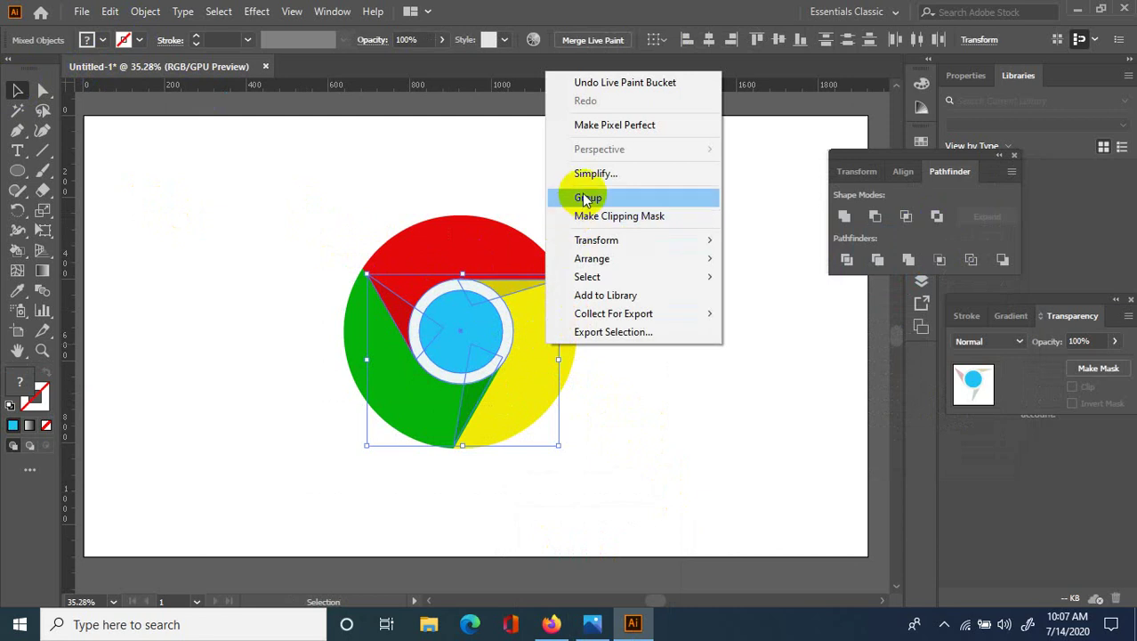
left_click(285, 185)
left_click(302, 191)
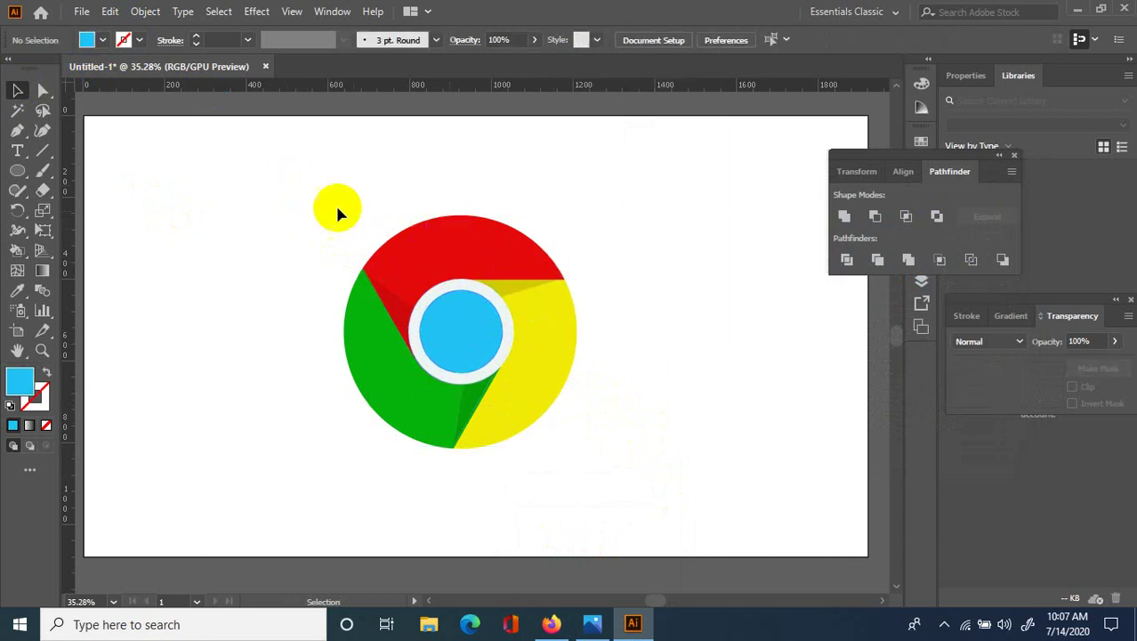
left_click_drag(271, 196, 633, 477)
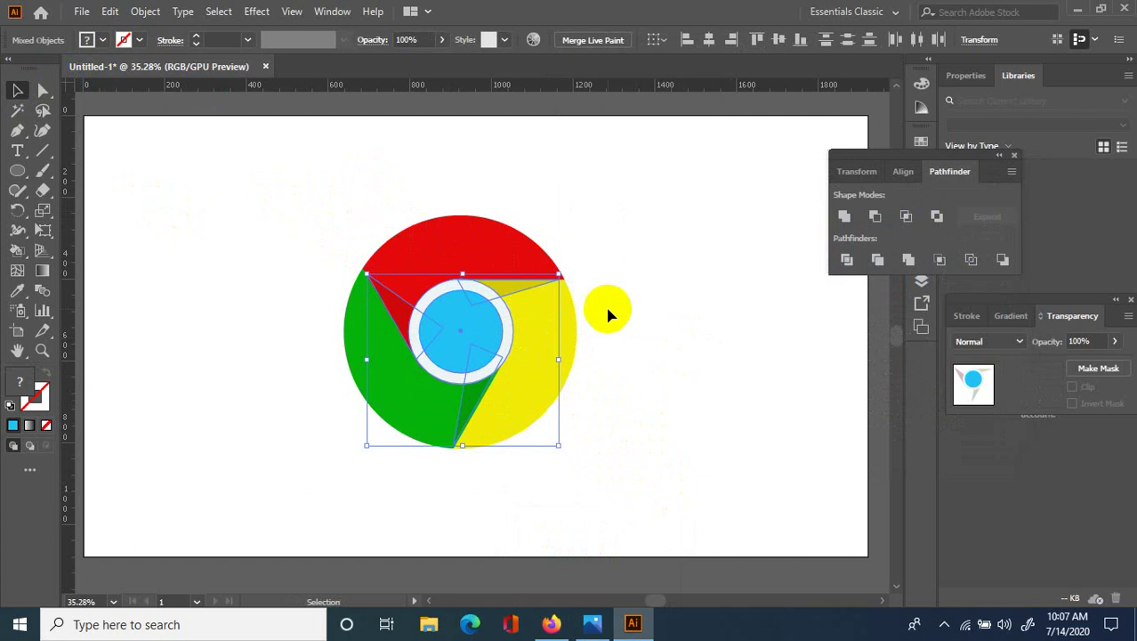
left_click(488, 242)
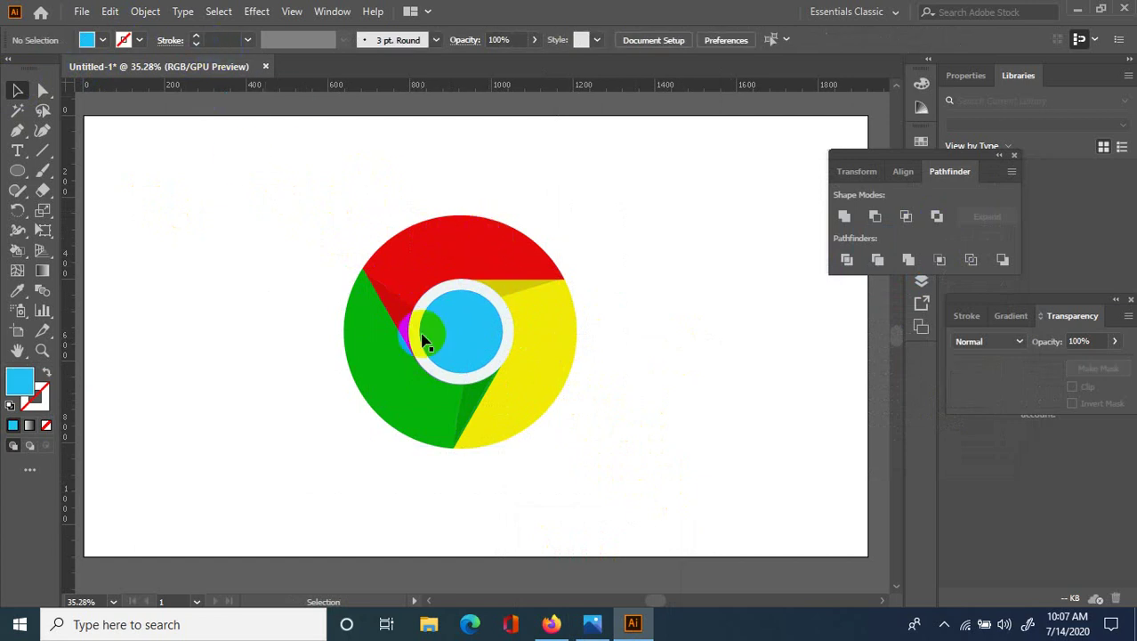
- Group the centre circles and the three shadow triangles, and deselect the group
left_click_drag(307, 221, 639, 477)
right_click(478, 357)
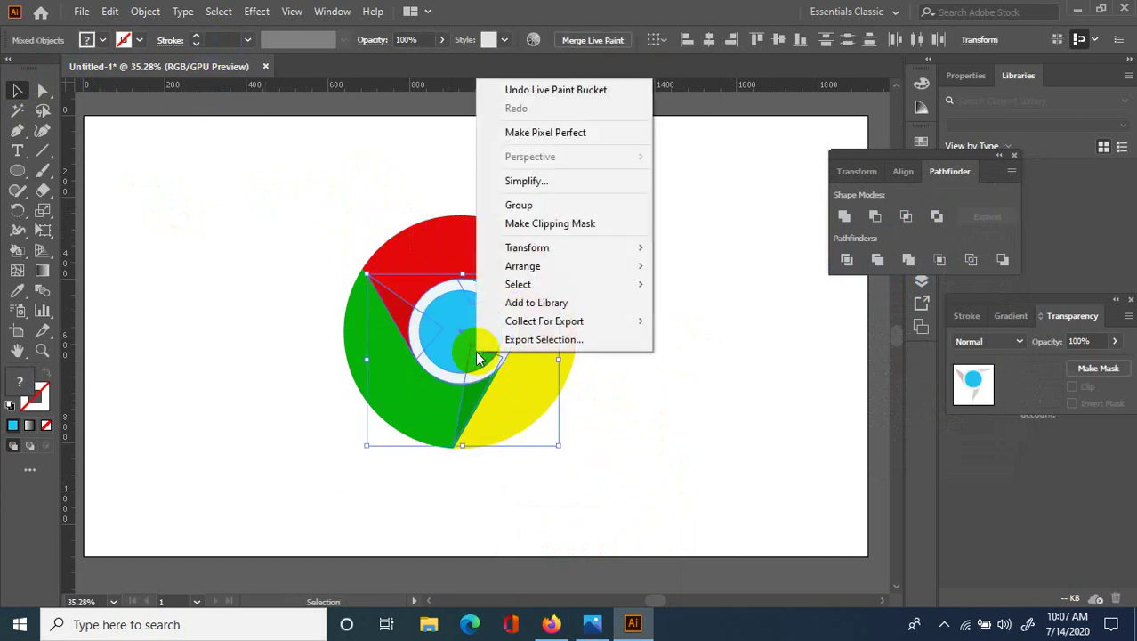
left_click(548, 203)
left_click(592, 223)
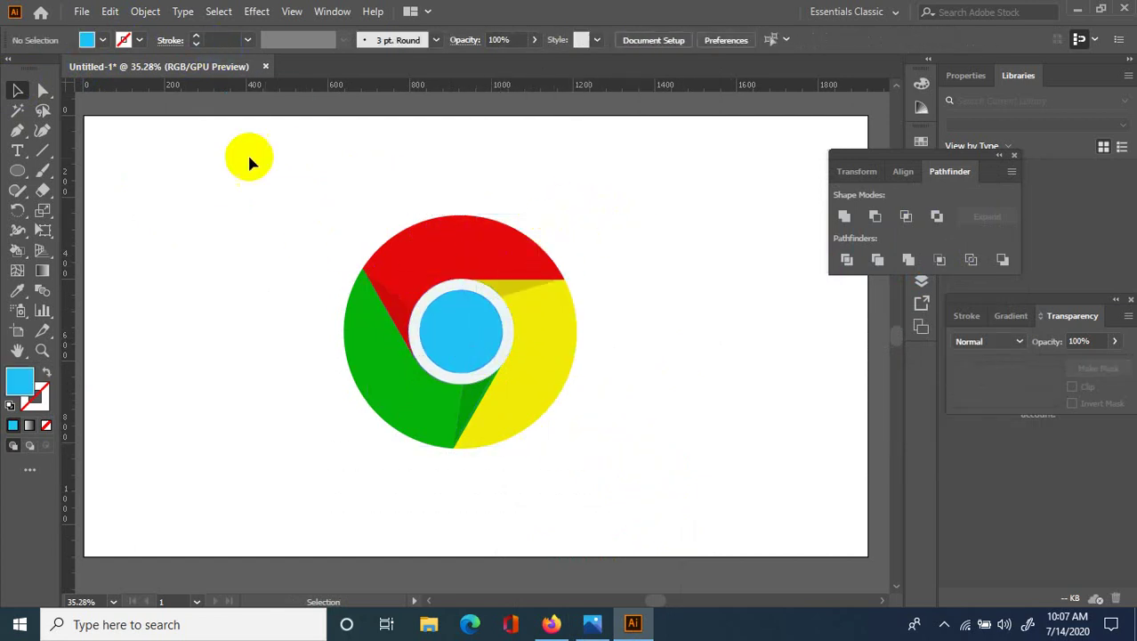
- Unlock all locked objects so the coloured outer segments become selectable, and clear the selection
left_click_drag(292, 173, 432, 264)
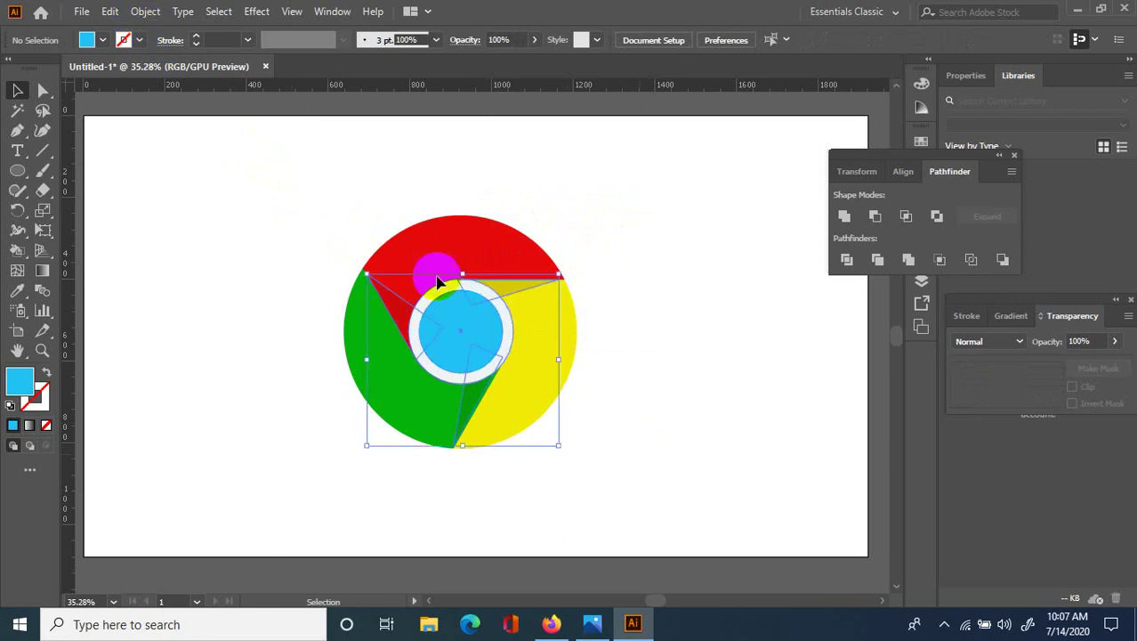
left_click(146, 12)
mouse_move(198, 34)
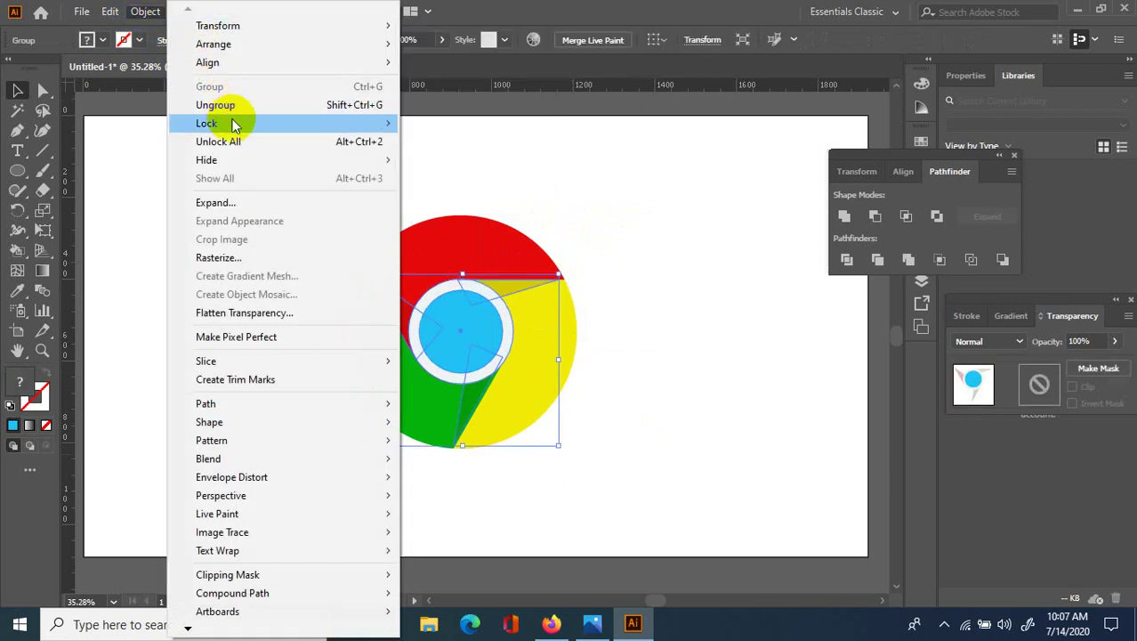
left_click(250, 142)
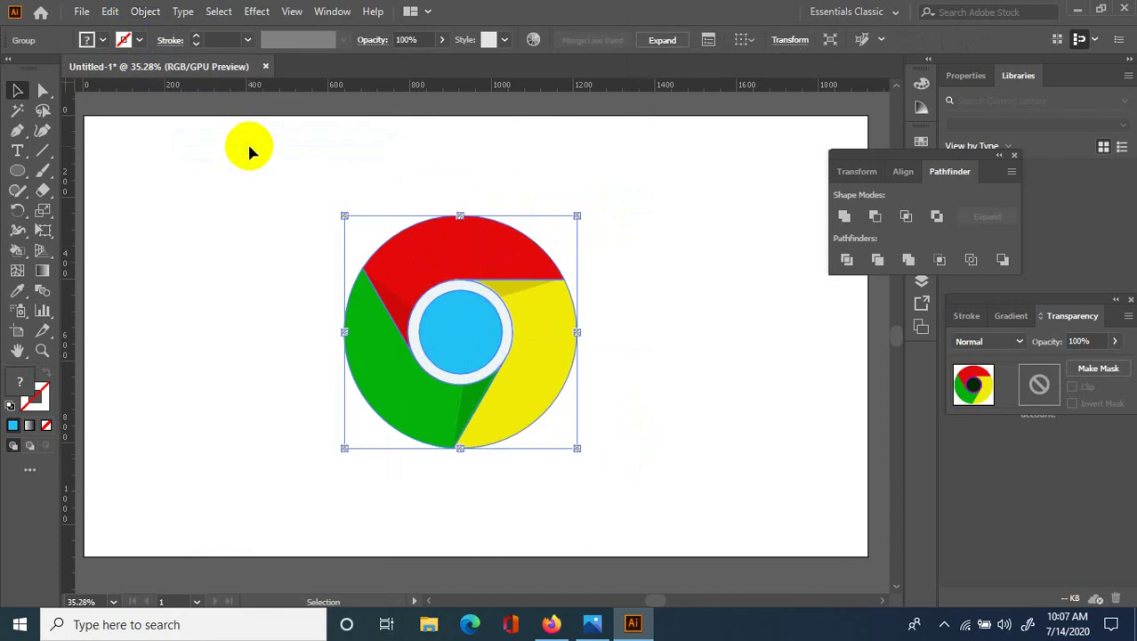
left_click(661, 280)
left_click(558, 310)
left_click(691, 351)
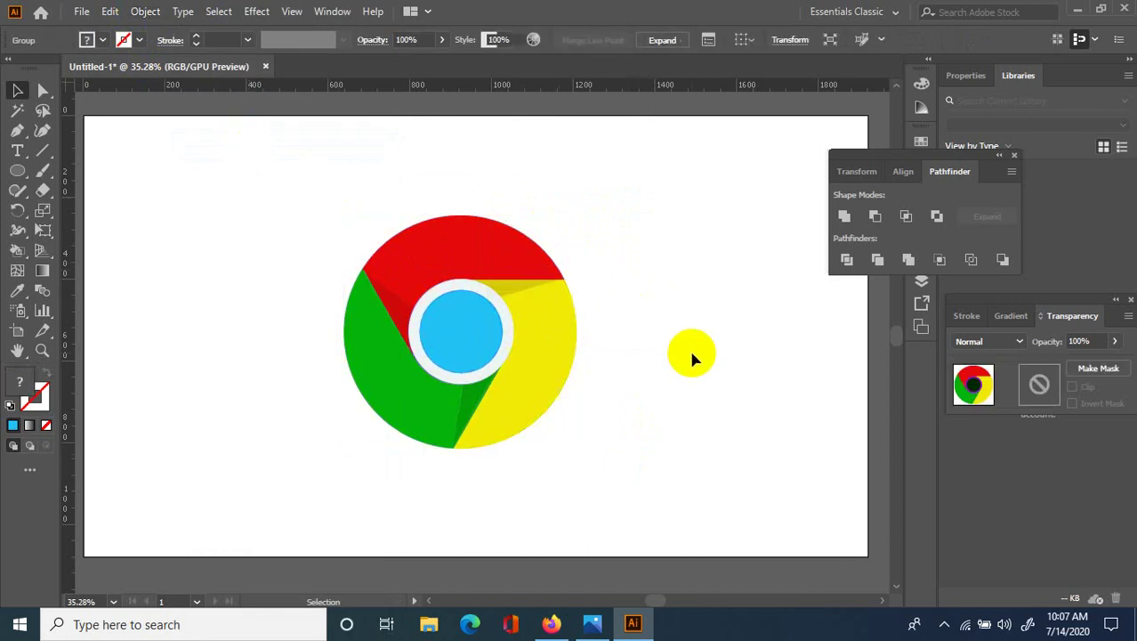
- Group the coloured segments with the centre and shadow group into one complete logo
left_click_drag(285, 185, 669, 452)
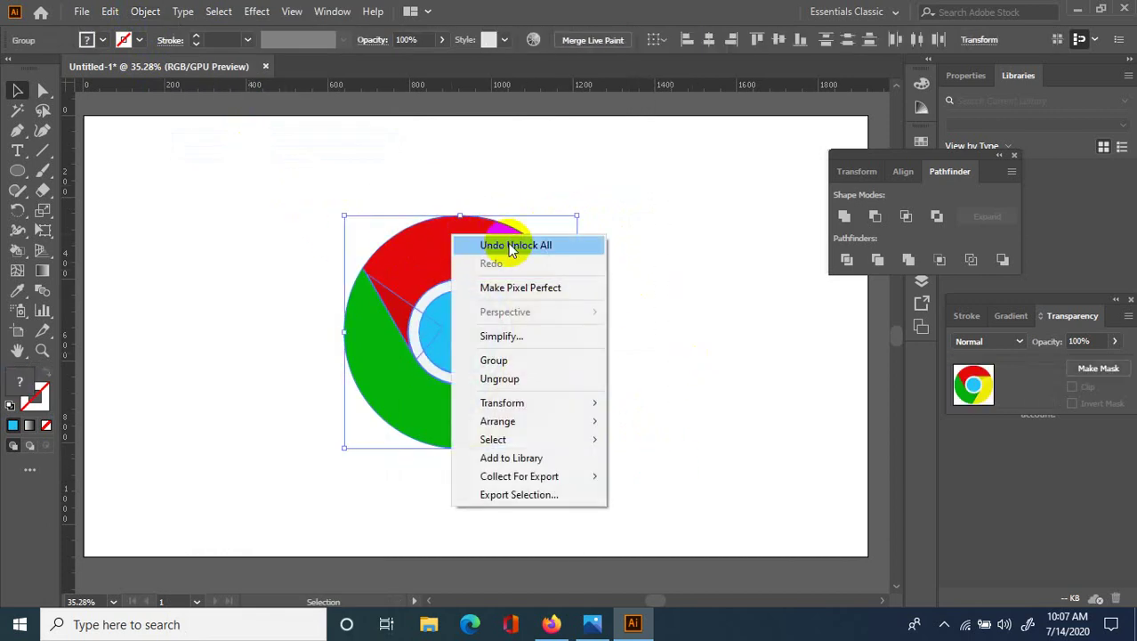
left_click(528, 365)
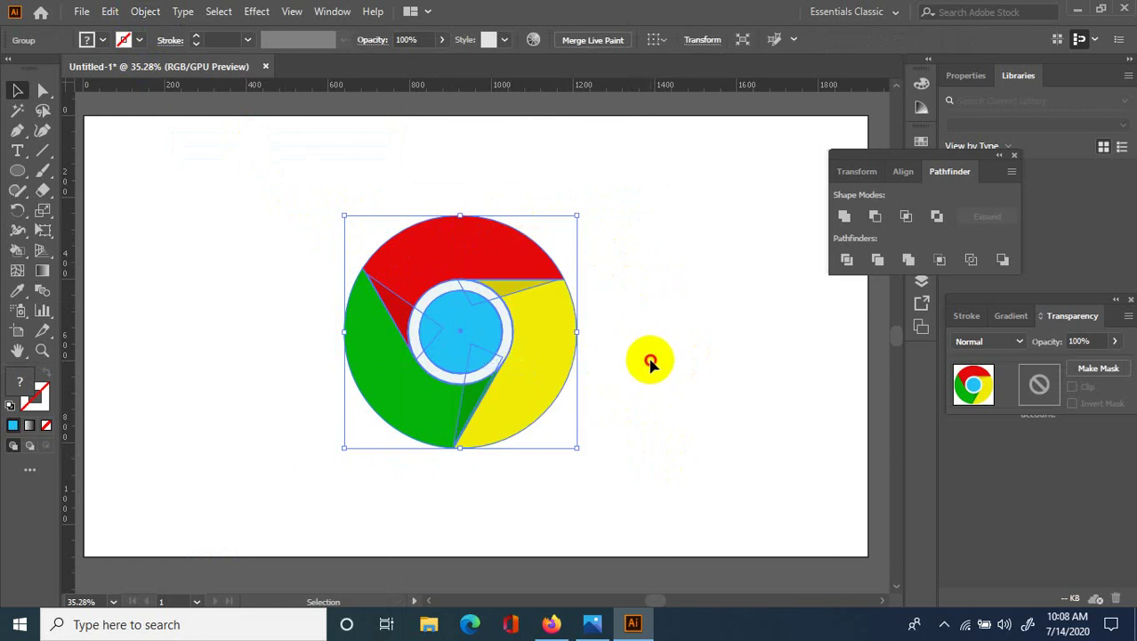
left_click(584, 355)
- Move the grouped logo around the artboard, leaving it in the upper middle, and deselect it
left_click_drag(436, 264, 509, 268)
left_click(709, 336)
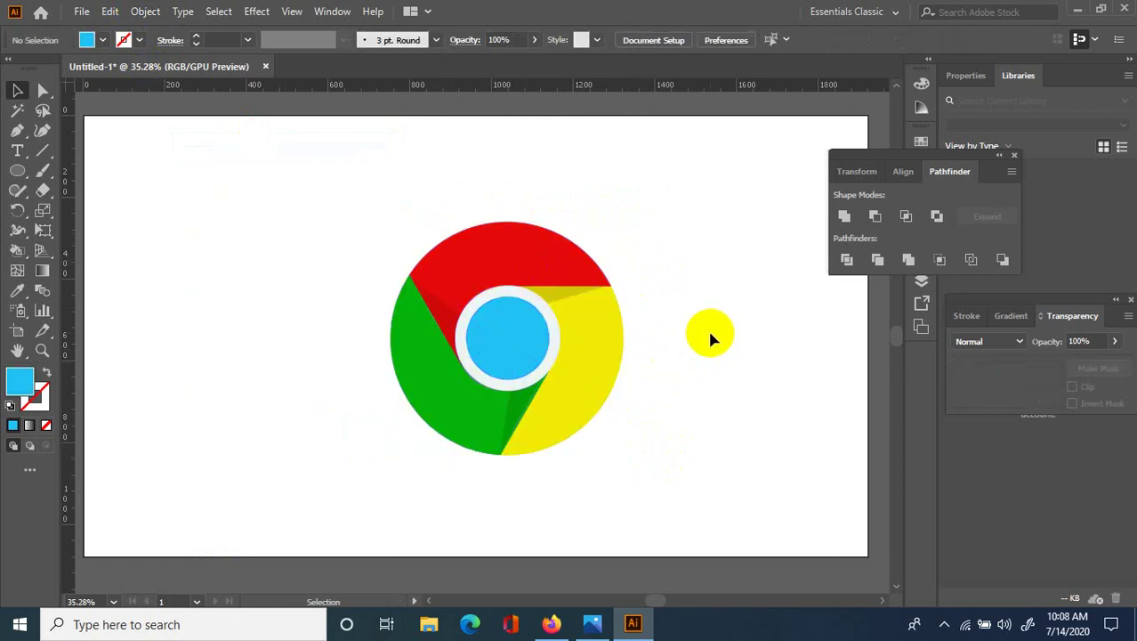
left_click_drag(370, 198, 710, 434)
left_click(709, 434)
left_click_drag(578, 368, 545, 307)
left_click(694, 359)
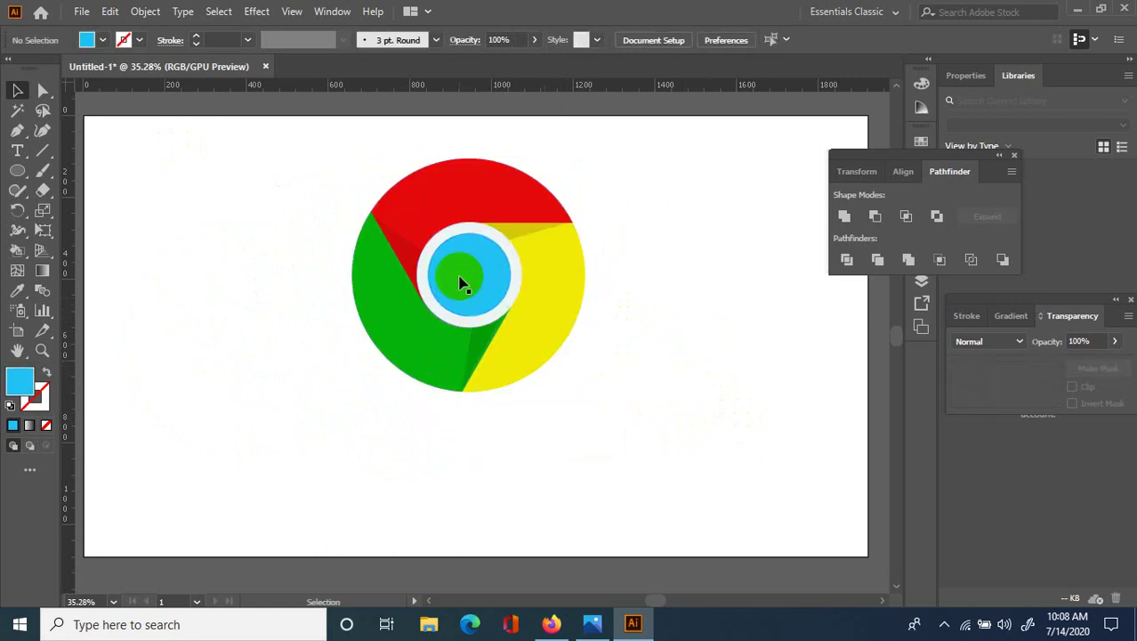
- Try rotating the grouped logo, undo the rotation, and deselect it
left_click(554, 284)
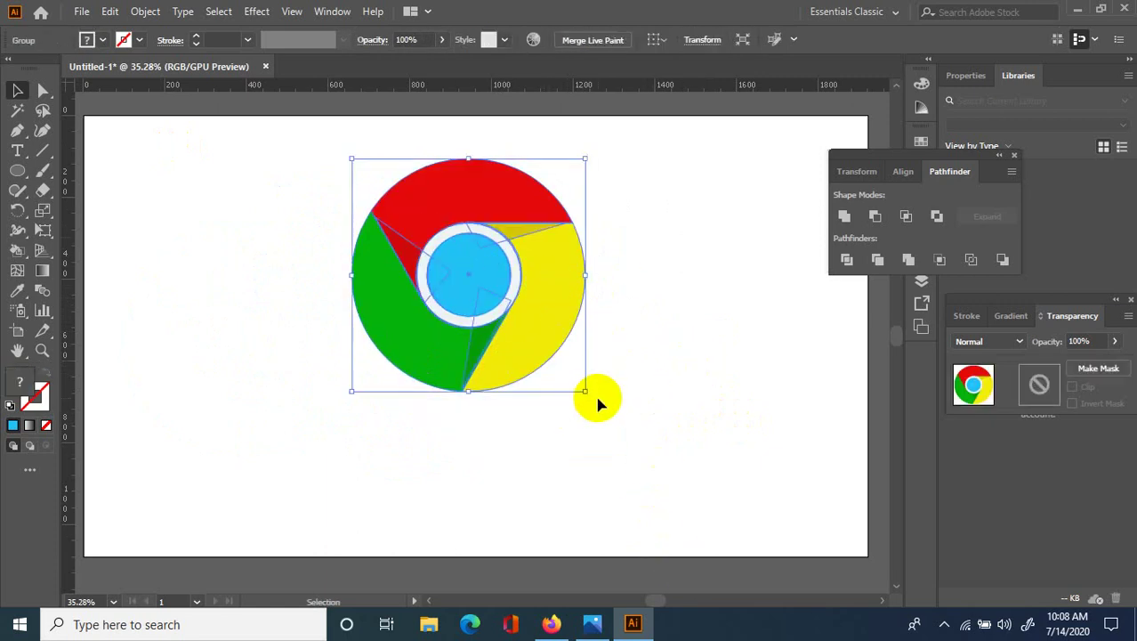
left_click_drag(597, 401, 311, 450)
key("ctrl+z")
left_click(617, 446)
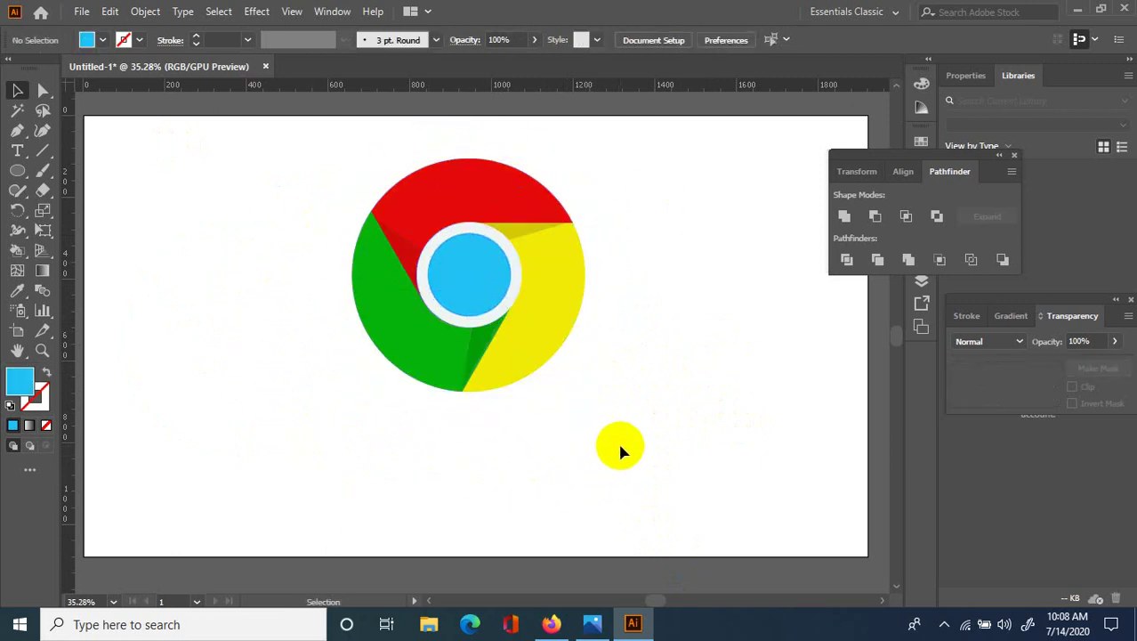
- Move the grouped logo down to the lower middle of the artboard and deselect it
left_click_drag(529, 324, 638, 406)
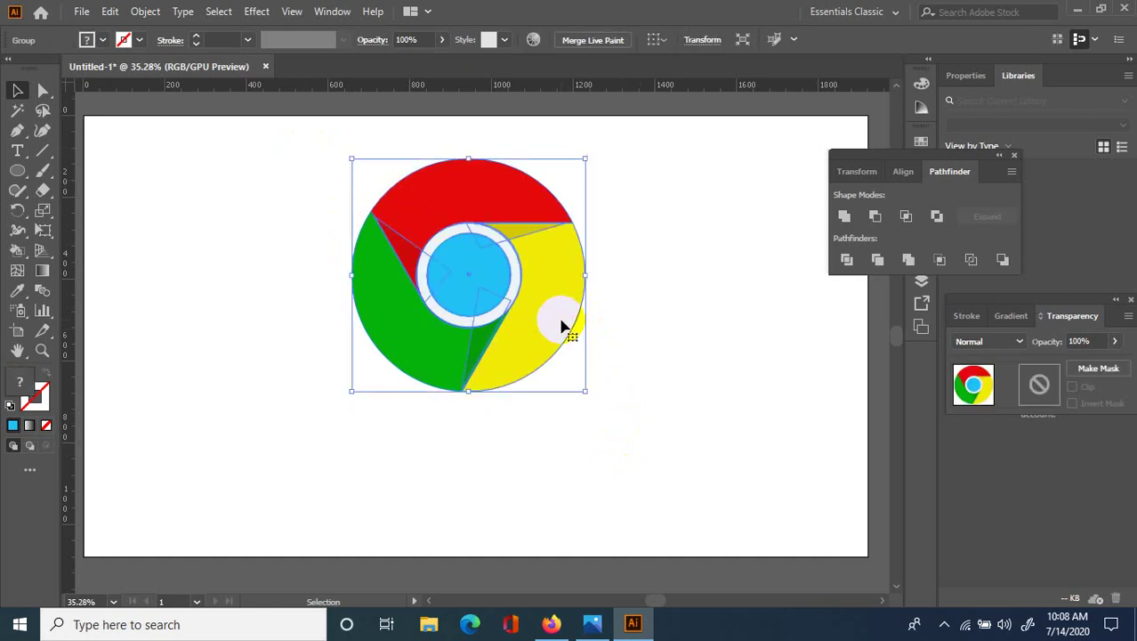
left_click(611, 320)
left_click_drag(553, 289, 576, 390)
left_click(688, 348)
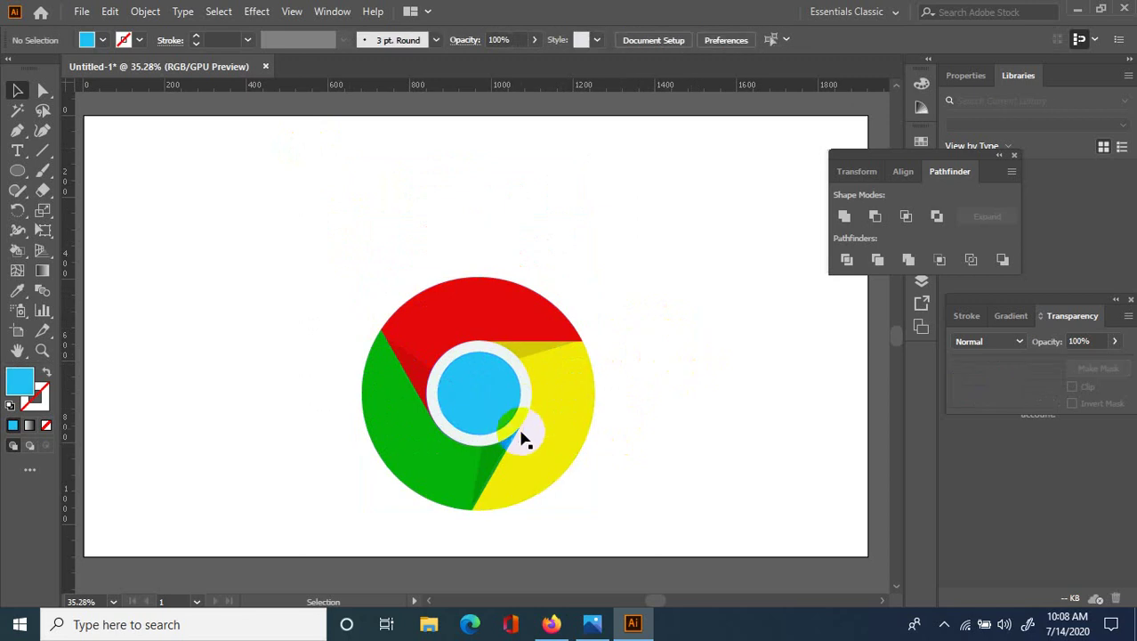
- Select the grouped logo, make its stroke the active colour attribute to check it, and deselect the logo
left_click(513, 442)
left_click(655, 380)
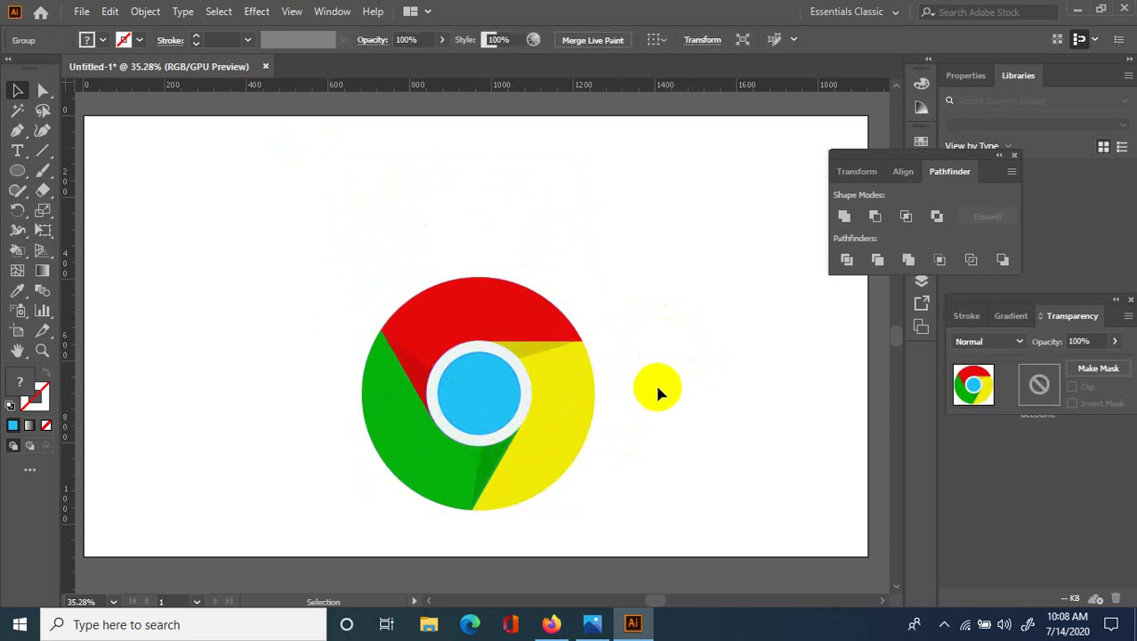
left_click(526, 356)
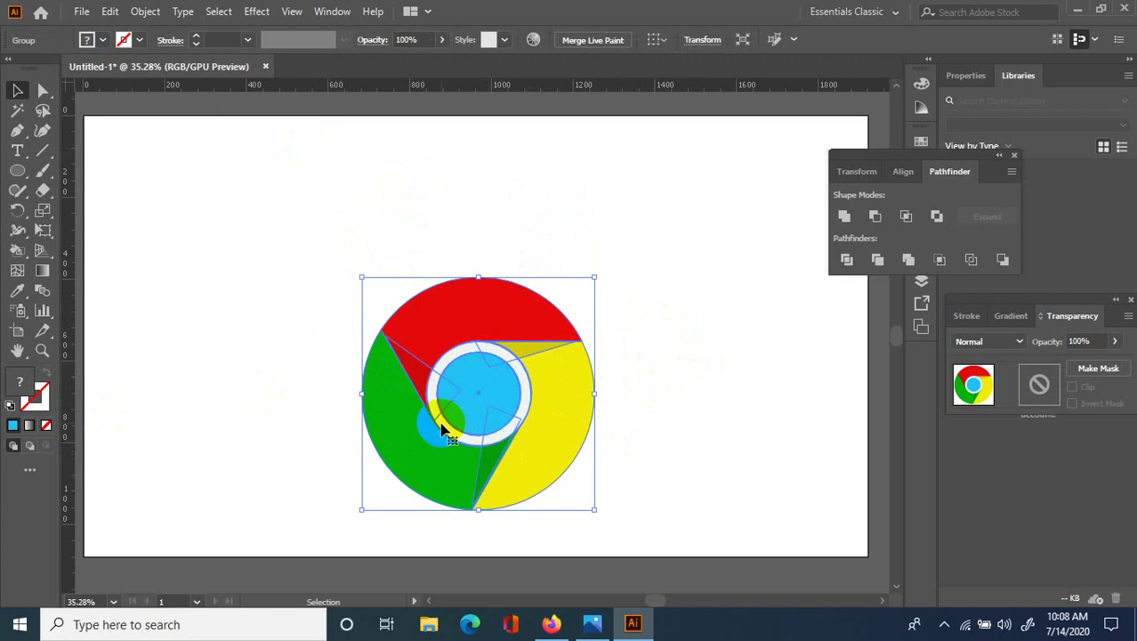
left_click(512, 313)
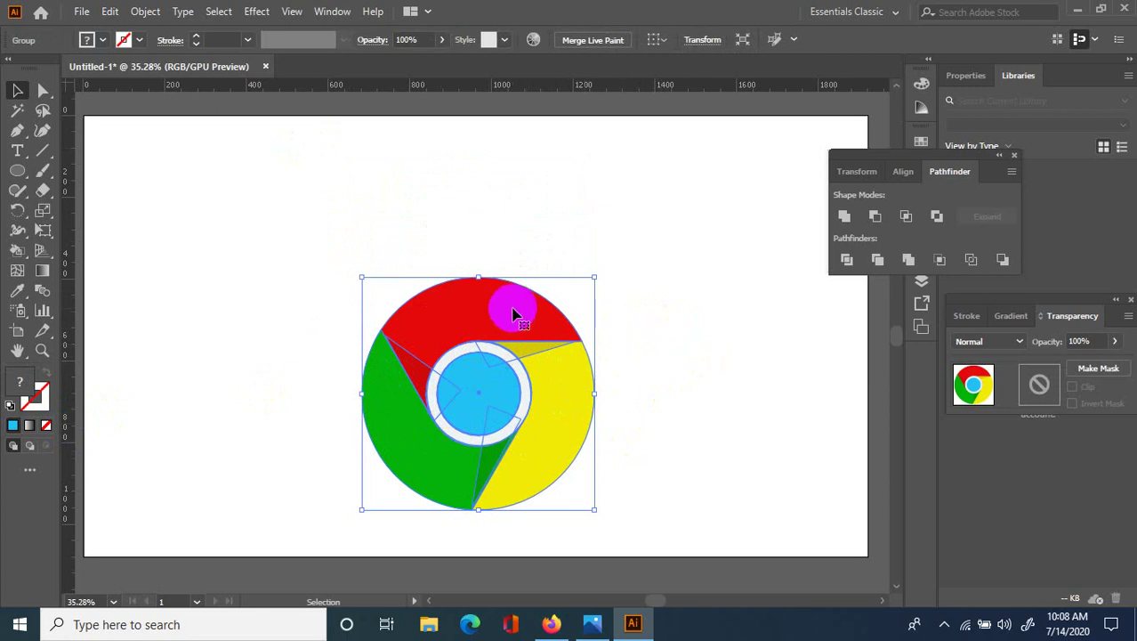
left_click(47, 400)
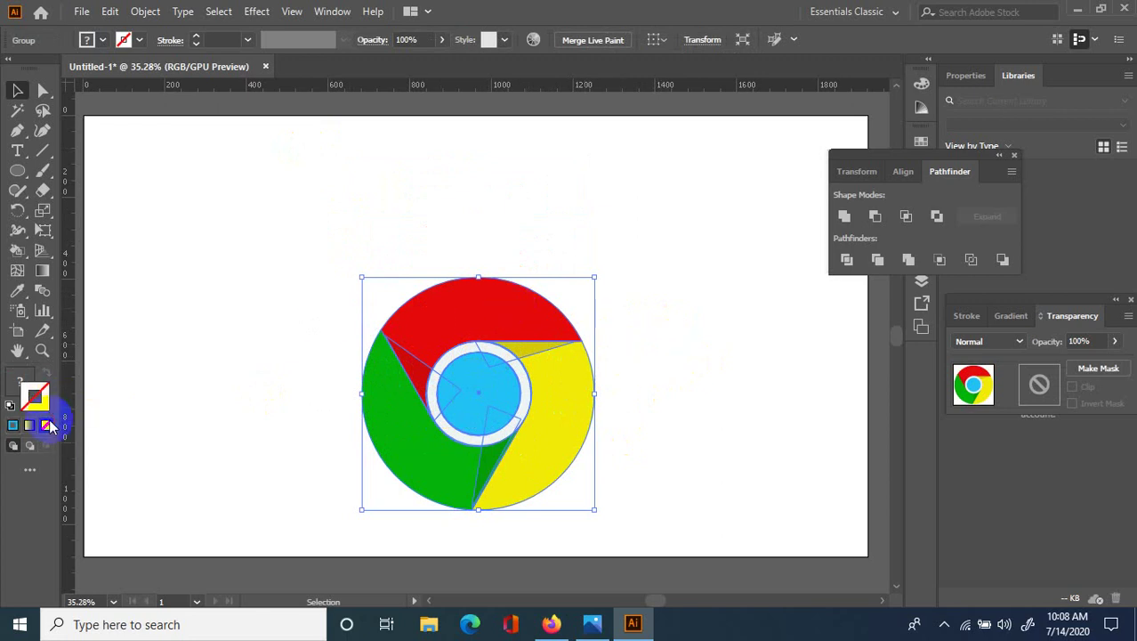
left_click(366, 301)
left_click(477, 325)
left_click(424, 272)
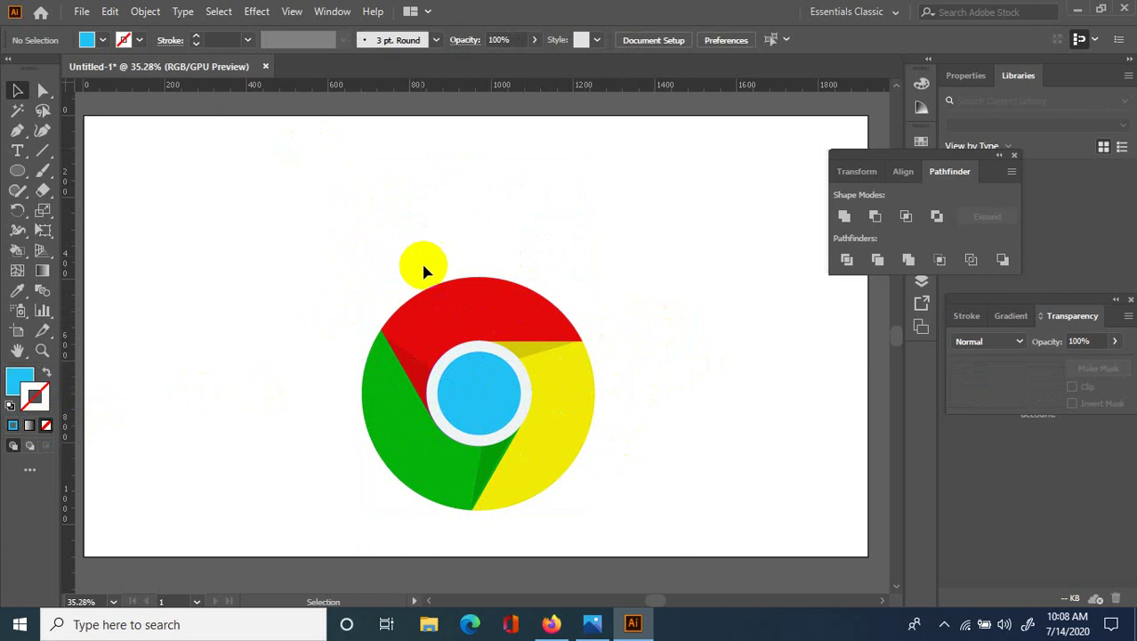
- Move the grouped logo back to the middle of the artboard and close the floating Pathfinder panel
left_click(452, 297)
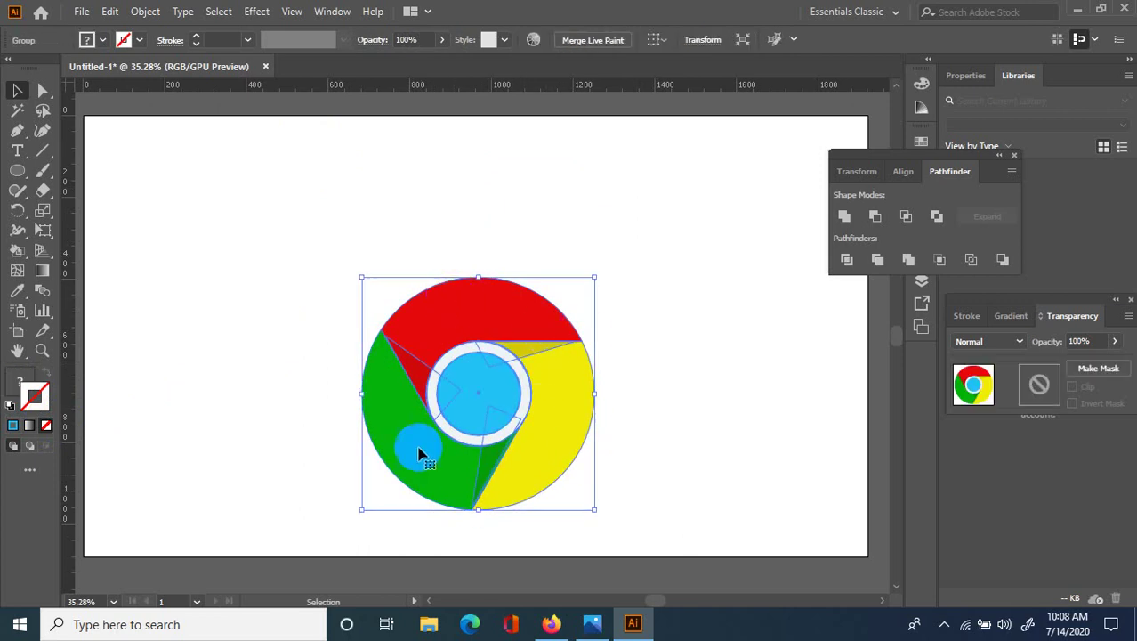
left_click_drag(538, 406, 527, 358)
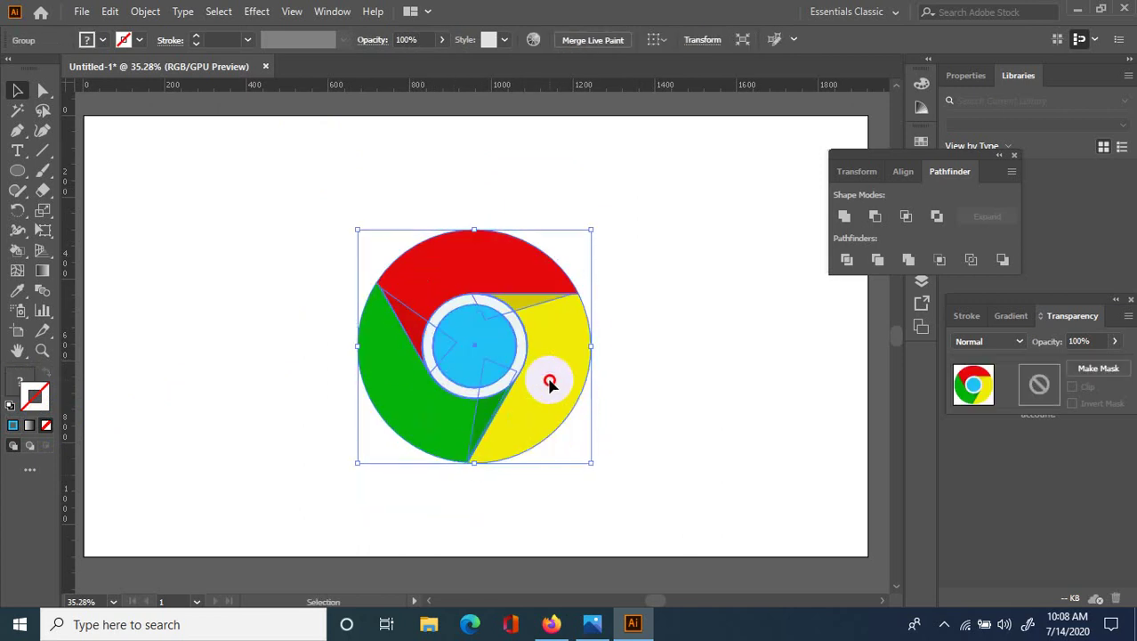
left_click(663, 383)
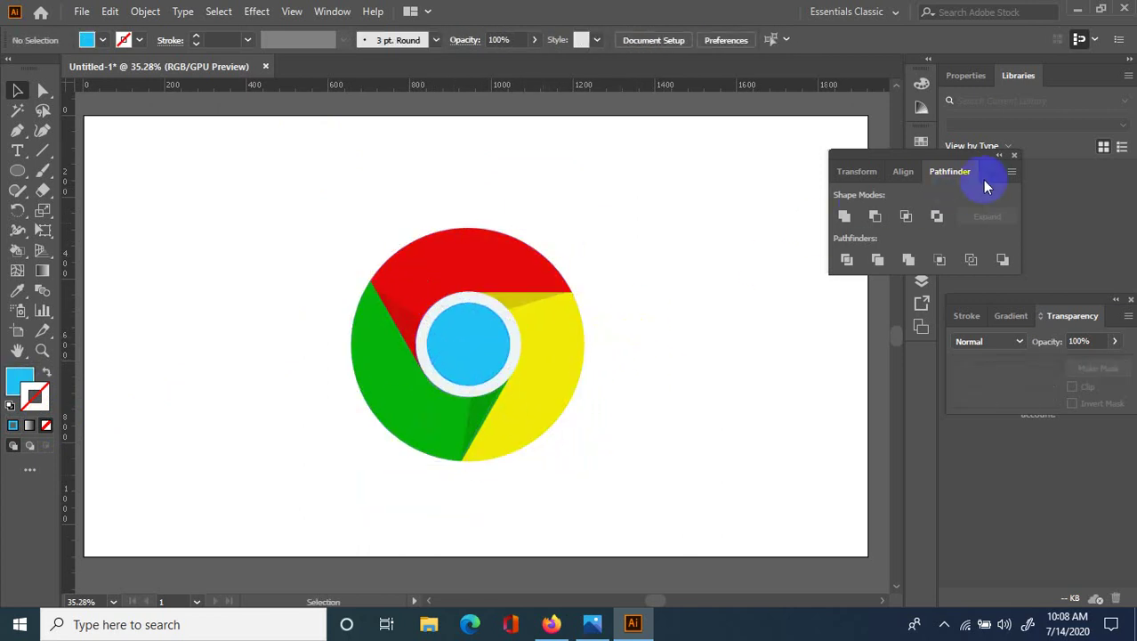
left_click(1014, 157)
left_click_drag(531, 262, 538, 178)
left_click_drag(564, 325, 551, 400)
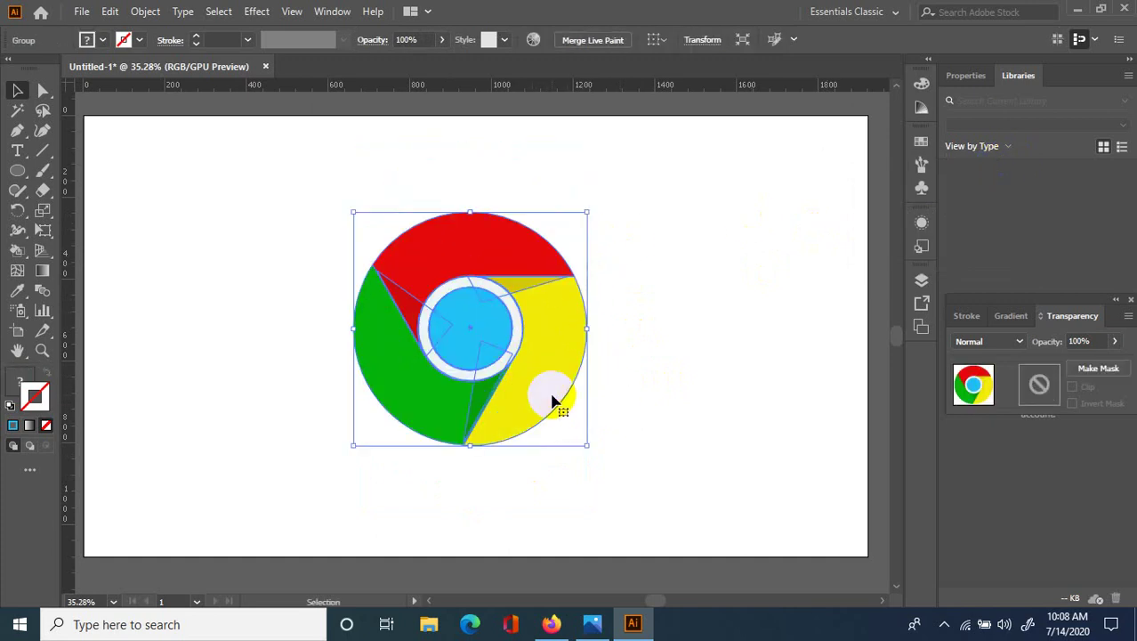
left_click(160, 242)
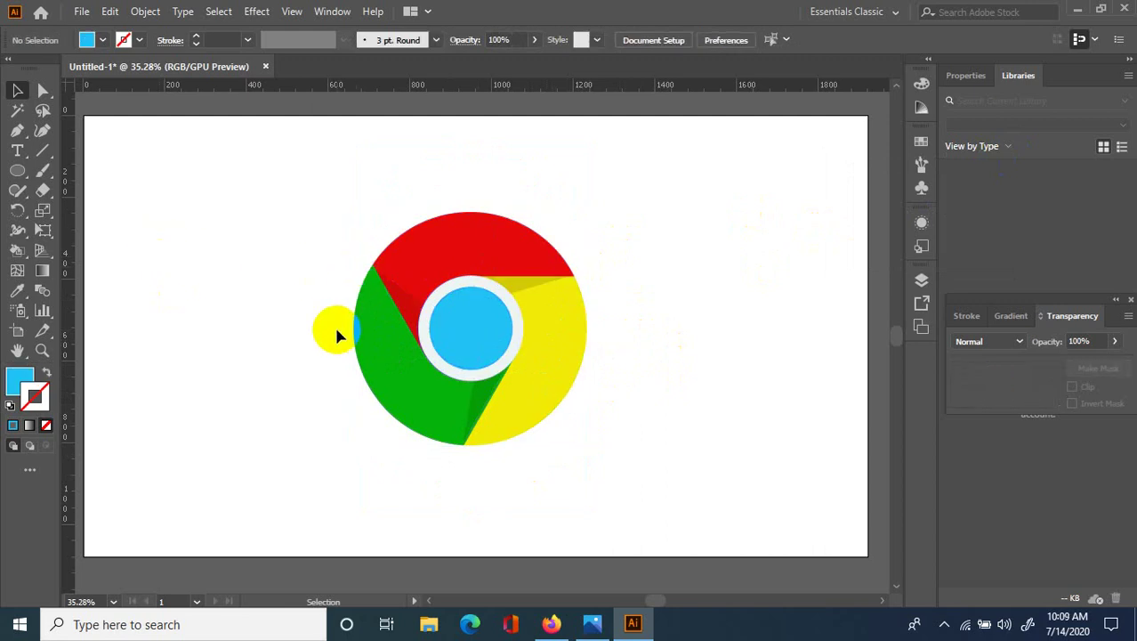
- Rotate the grouped logo clockwise until the green segment is on top, and deselect it
left_click(538, 376)
left_click_drag(595, 447, 244, 346)
left_click(566, 443)
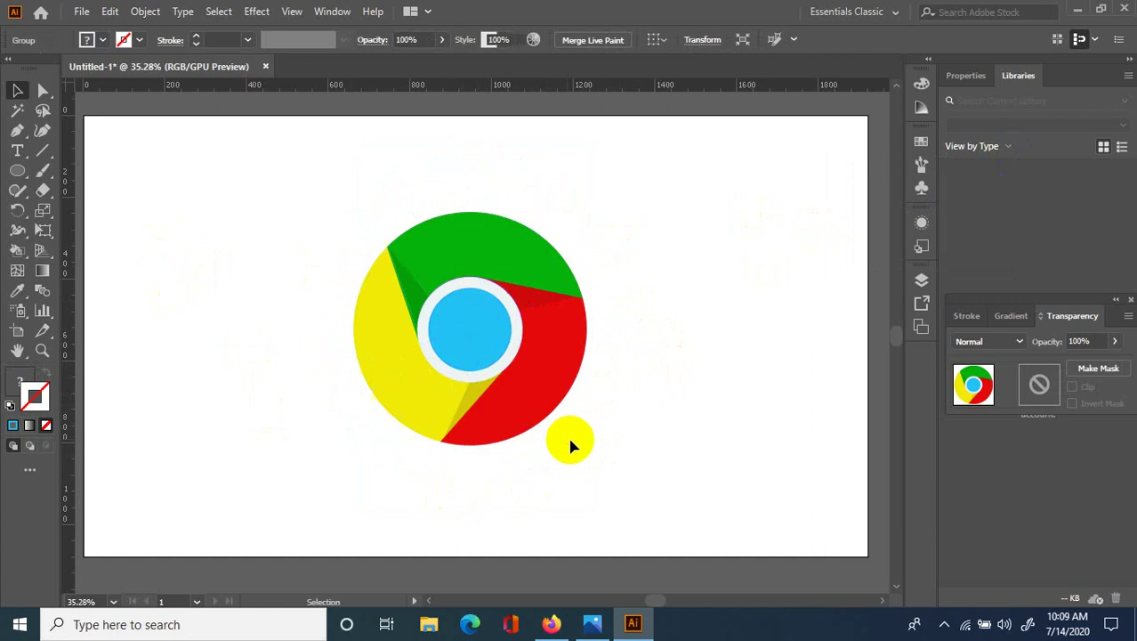
- Rotate the grouped logo clockwise until the yellow segment is on top and the green one on the right, and deselect it
left_click(496, 442)
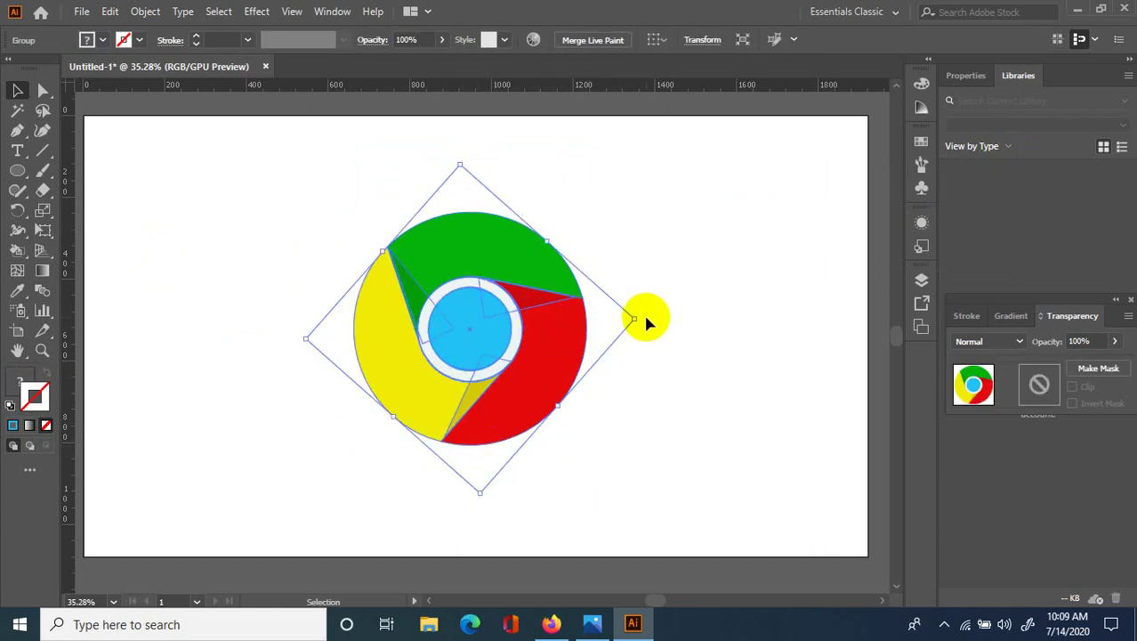
left_click_drag(642, 321, 488, 363)
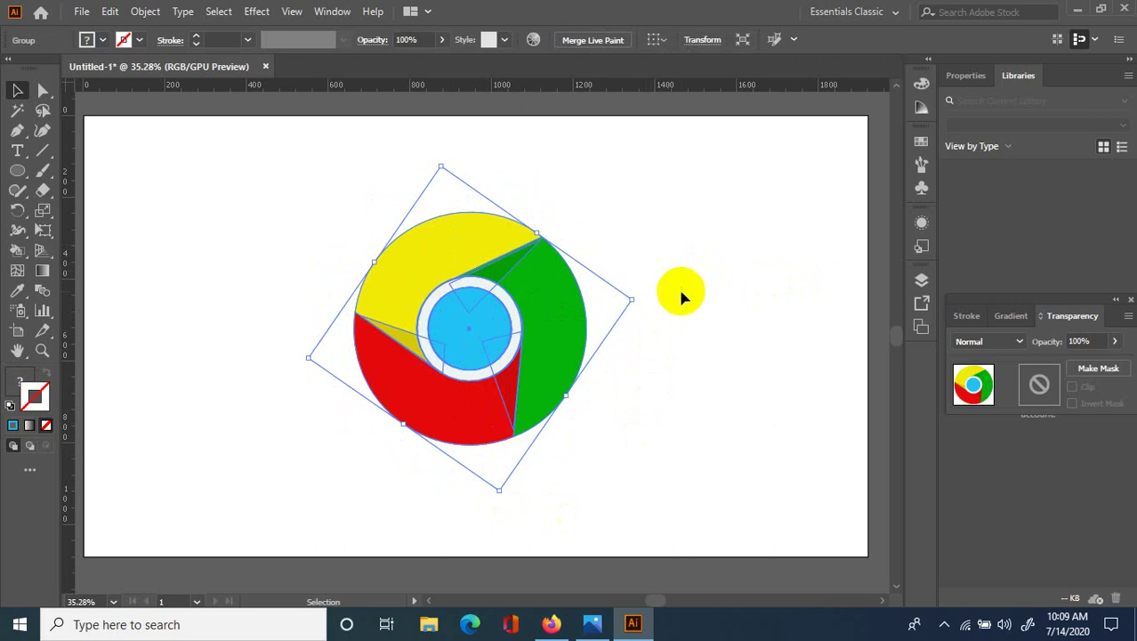
left_click(720, 344)
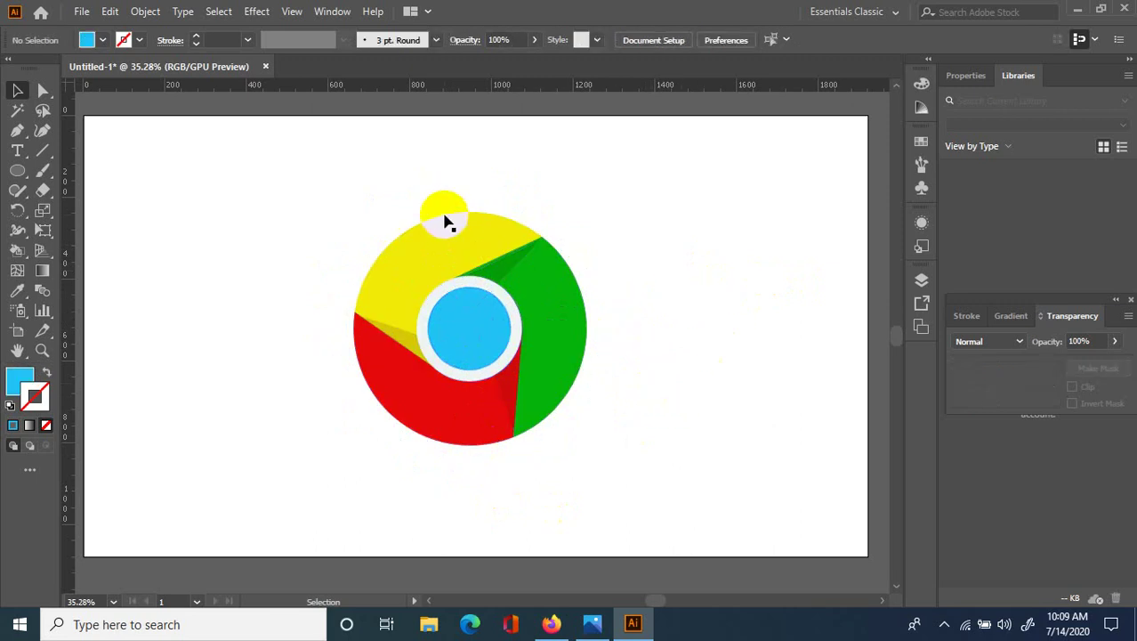
left_click(444, 406)
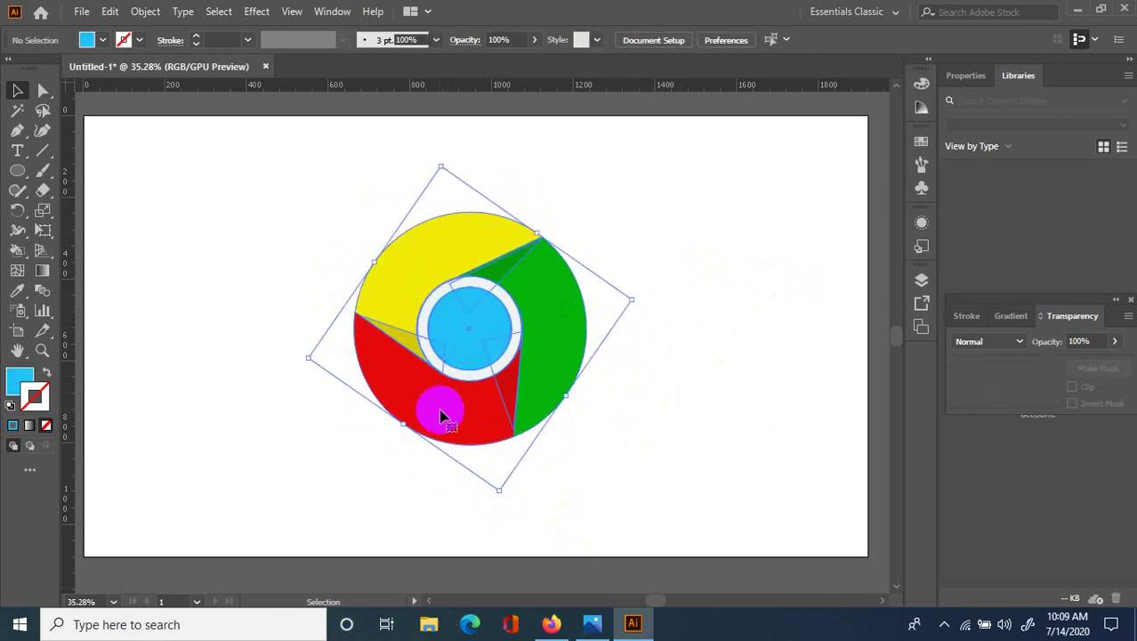
left_click(664, 343)
- Search Windows for "chr" to compare the drawn logo with the Google Chrome icon, and return to the artwork
left_click(242, 628)
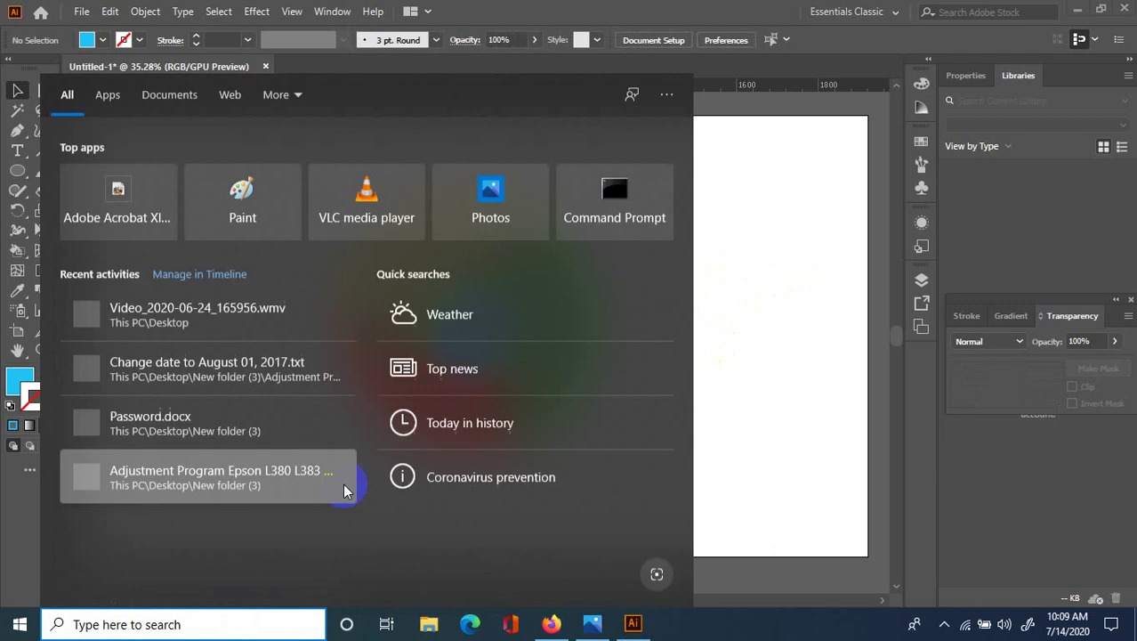
type("chr")
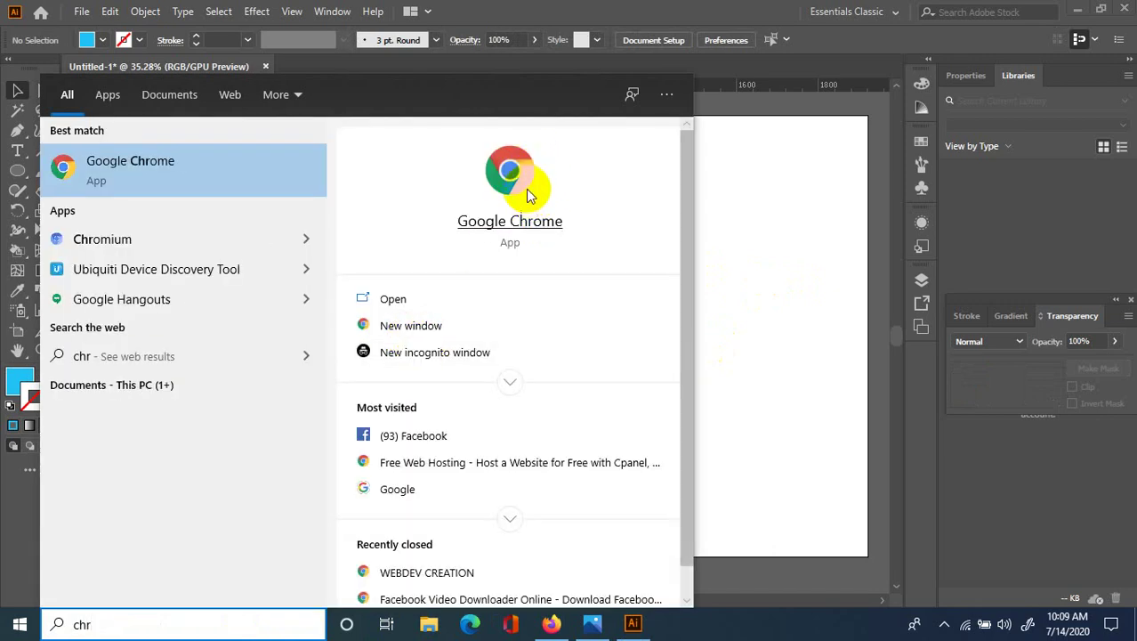
left_click(706, 237)
- Rotate the grouped logo further clockwise until the red segment is on the left and the green one at the lower right
left_click(445, 319)
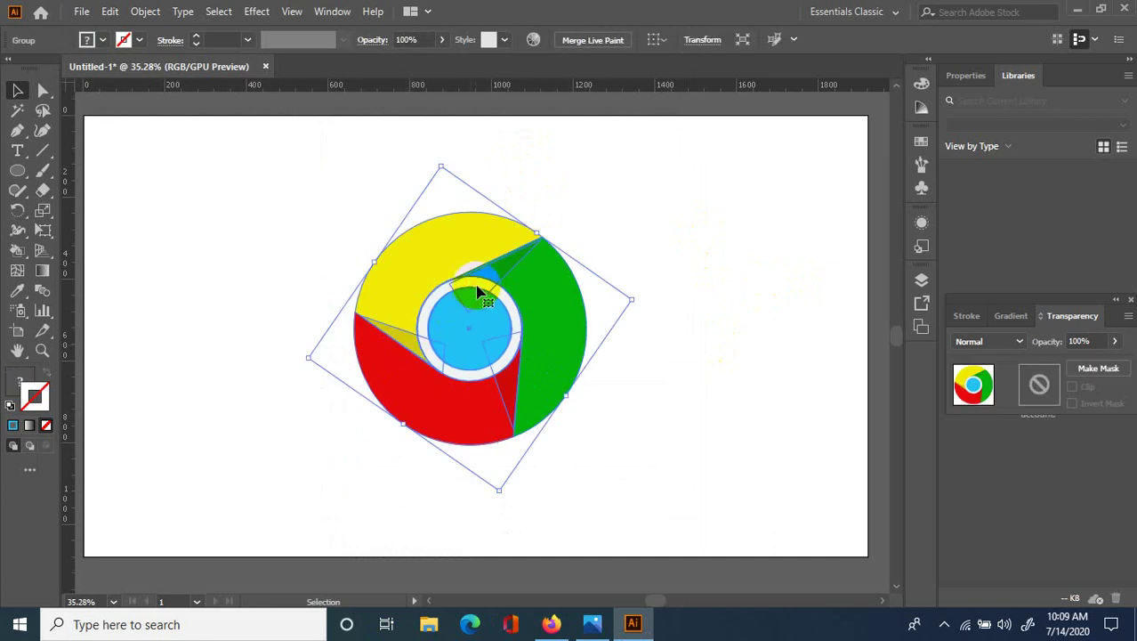
left_click(623, 374)
mouse_move(506, 393)
left_mouse_down()
mouse_move(403, 351)
mouse_move(528, 249)
left_mouse_up()
left_click(560, 353)
left_click_drag(637, 292, 557, 393)
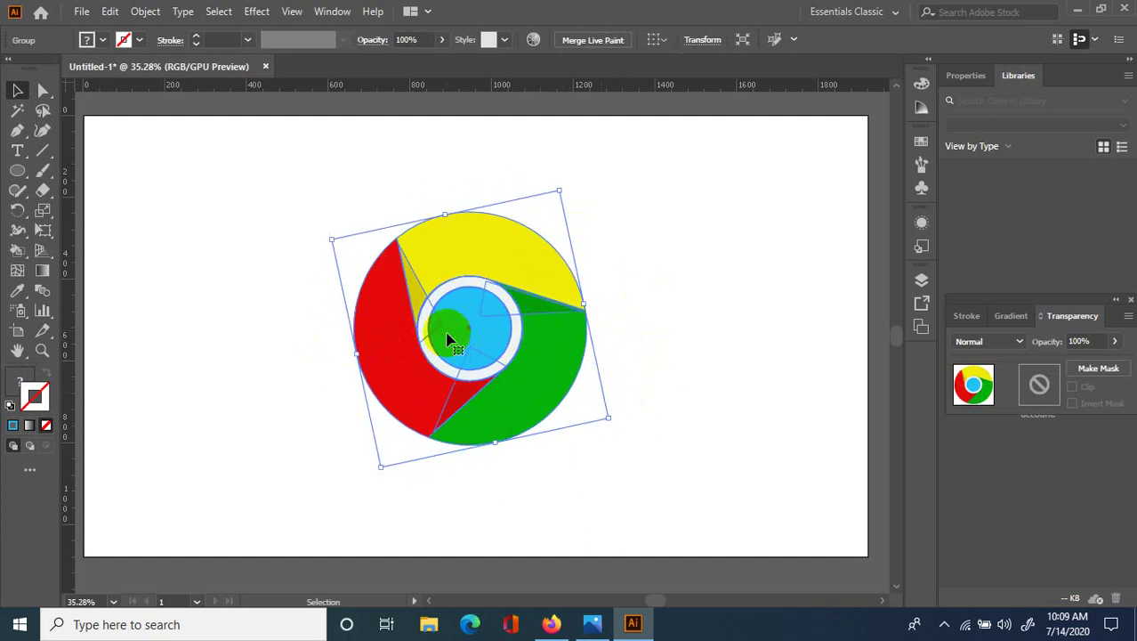
left_click(655, 373)
left_click(512, 384)
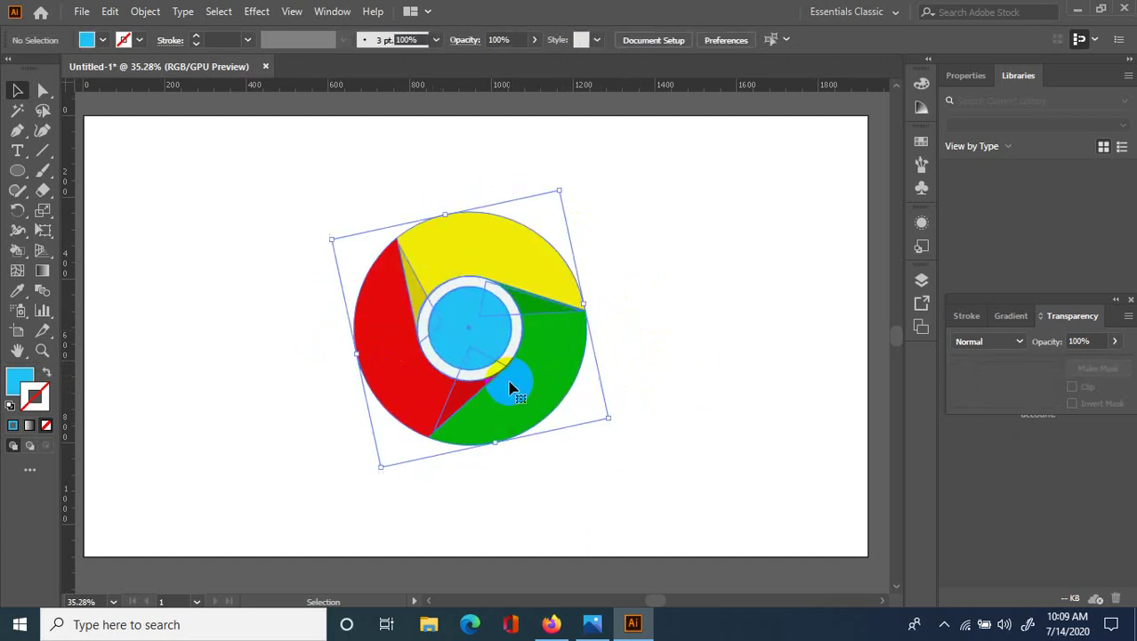
left_click(681, 383)
left_click(578, 356)
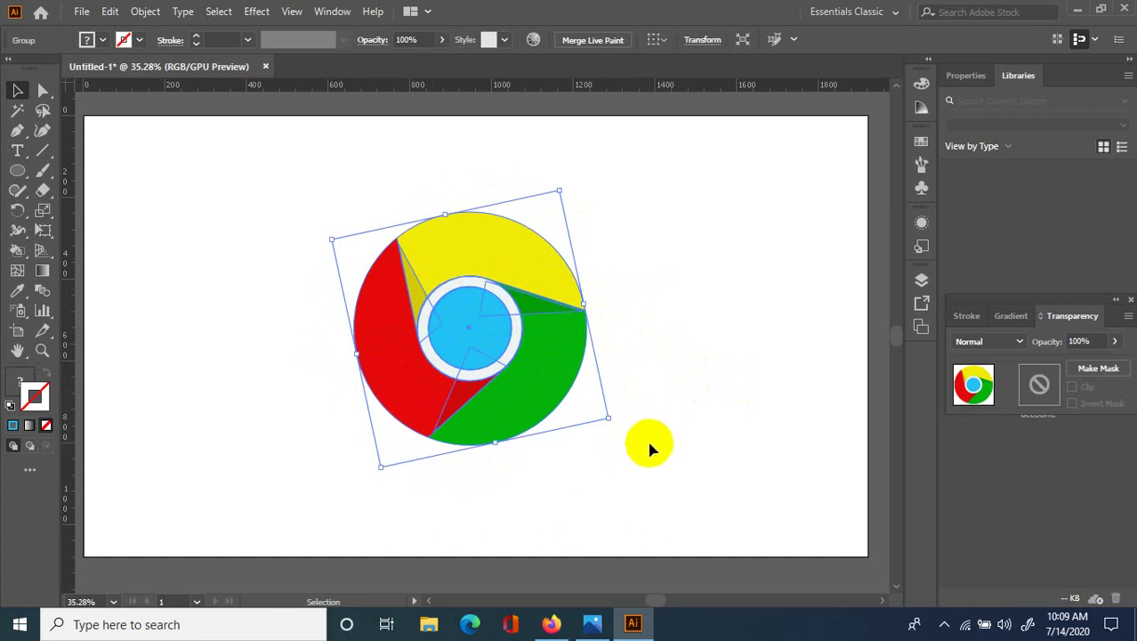
- Undo the logo rotations until the red segment is back on top, and deselect the logo
key("ctrl+z")
key("ctrl+z")
key("ctrl+z")
key("ctrl+z")
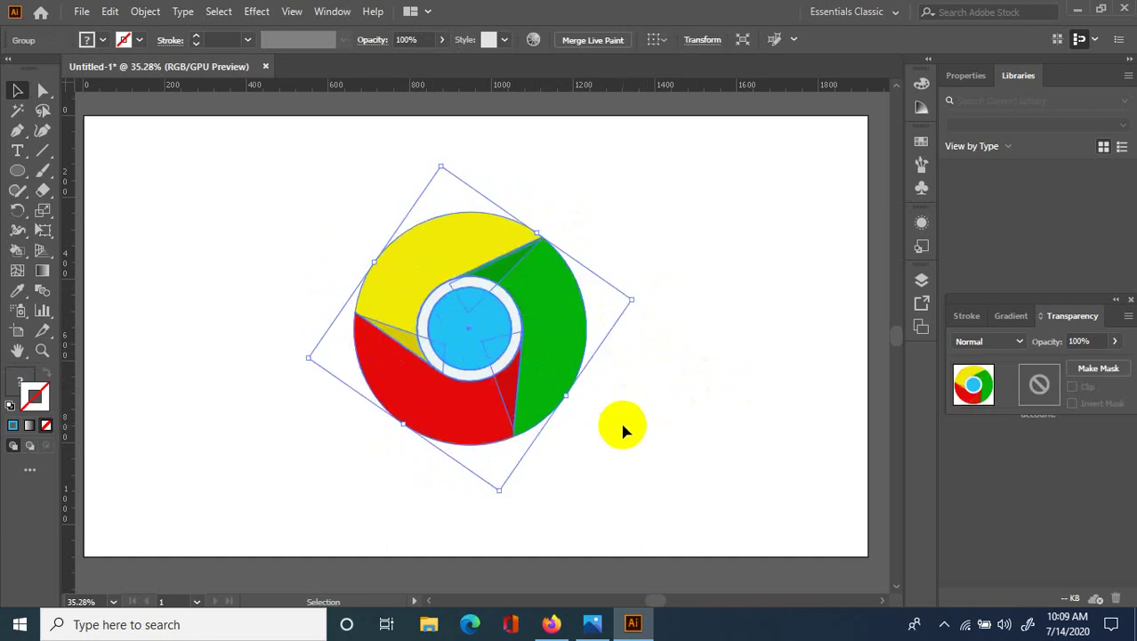
left_click(673, 381)
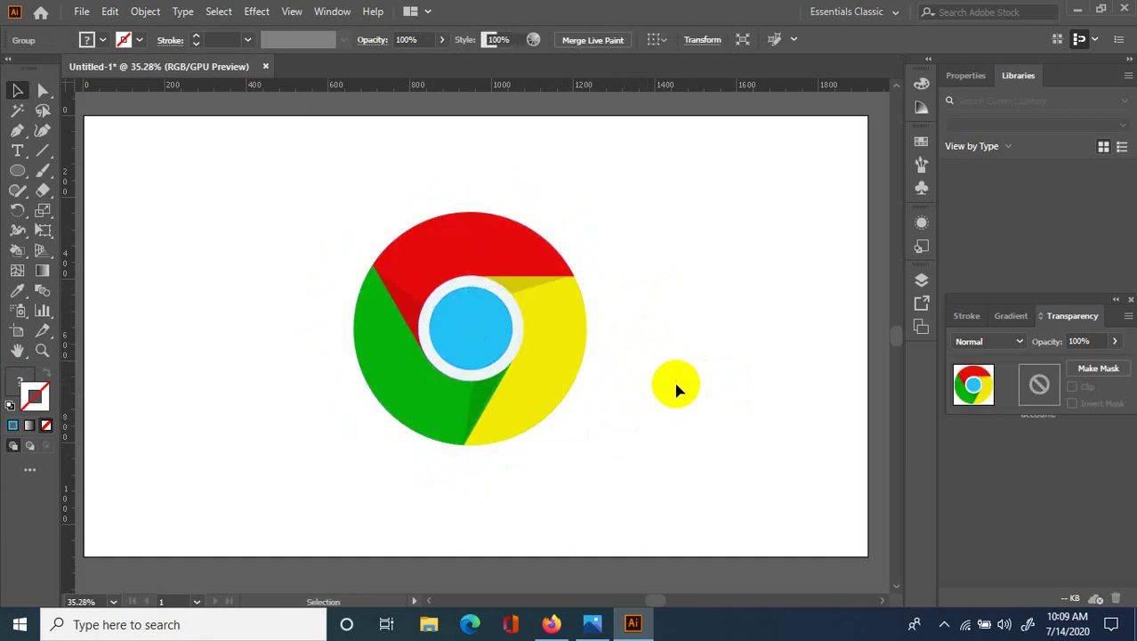
left_click(578, 369)
left_click(718, 327)
left_click(505, 301)
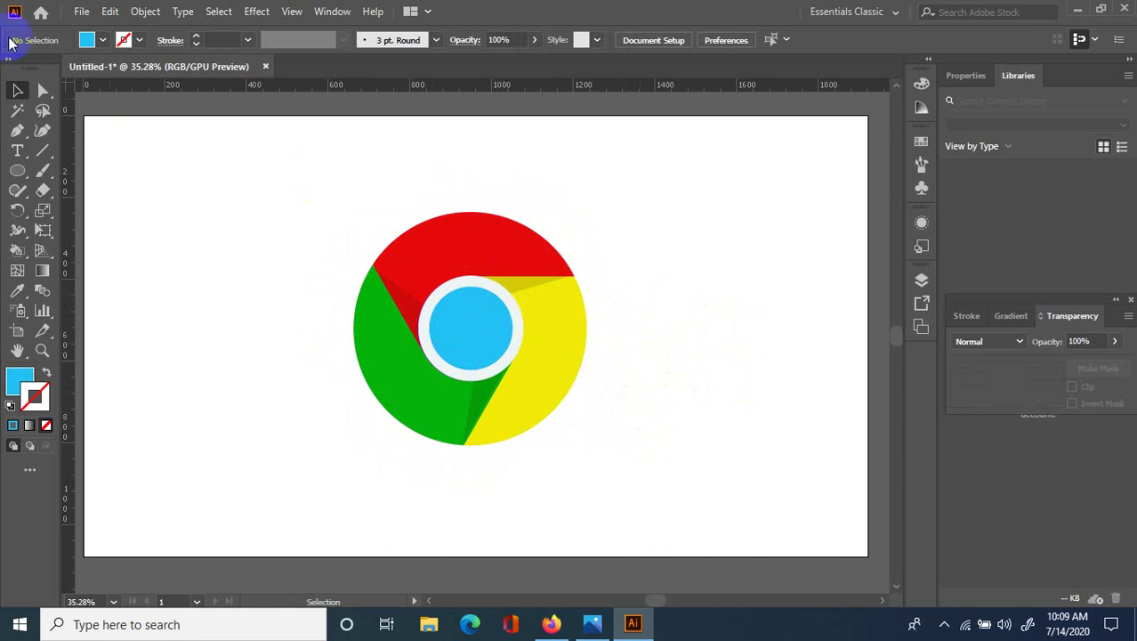
- Begin saving the document under a new name, with Adobe PDF as the file type and the Desktop as the destination
left_click(81, 11)
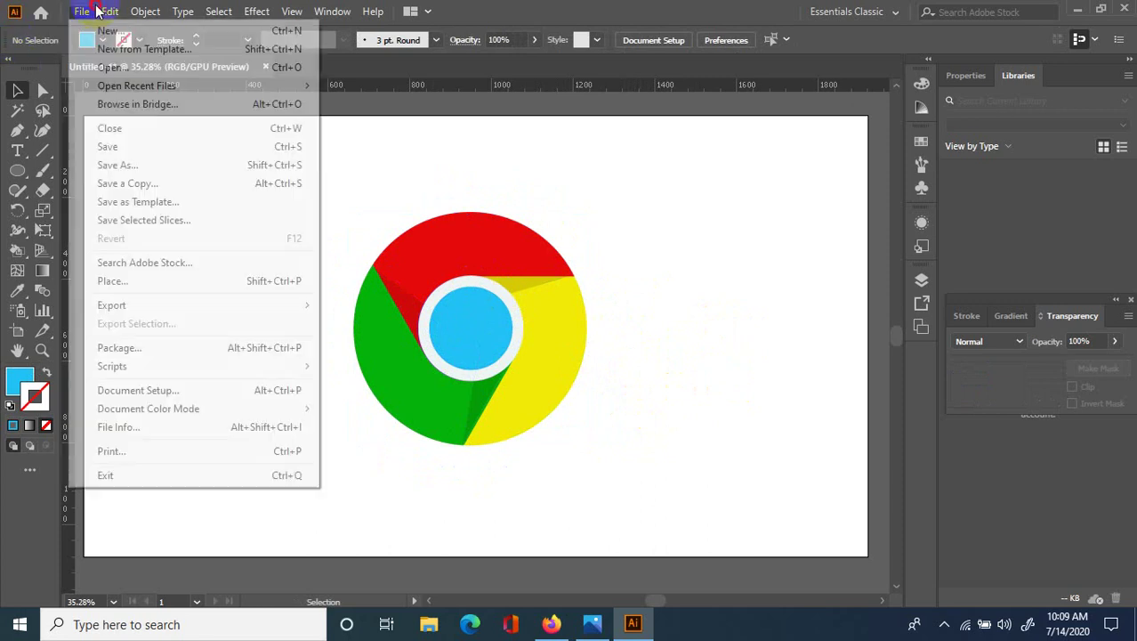
left_click(150, 167)
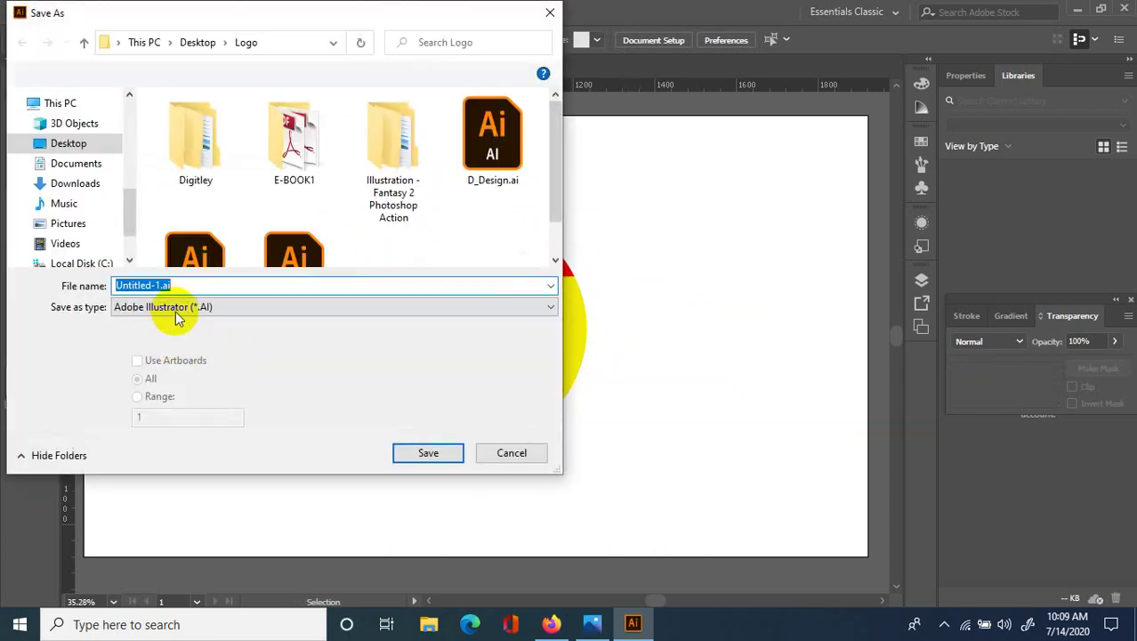
left_click(179, 308)
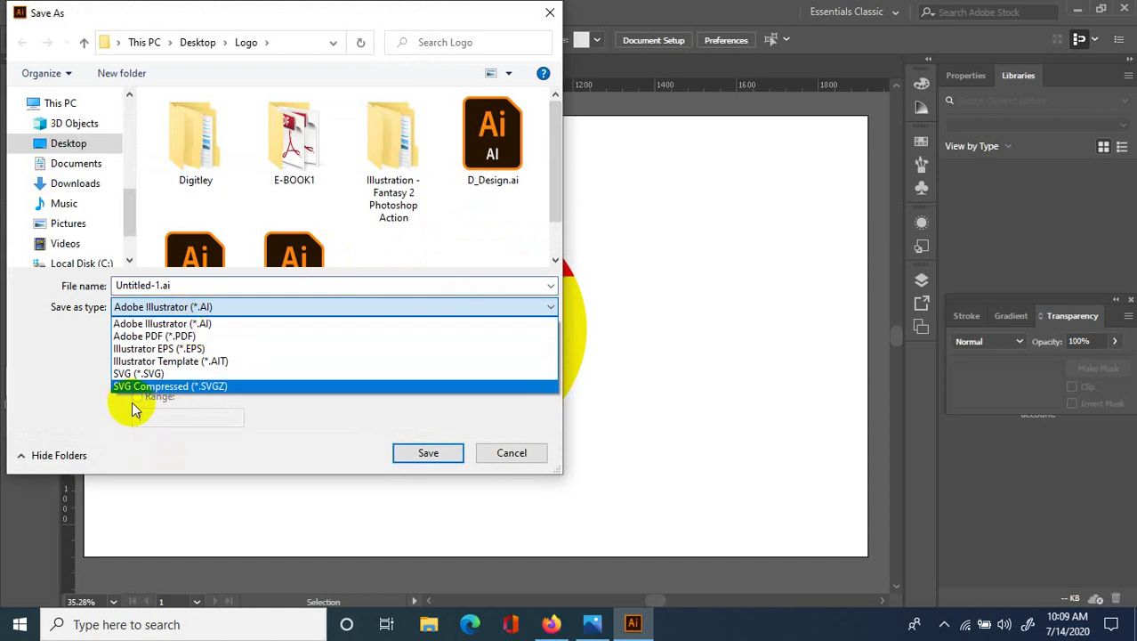
left_click(152, 336)
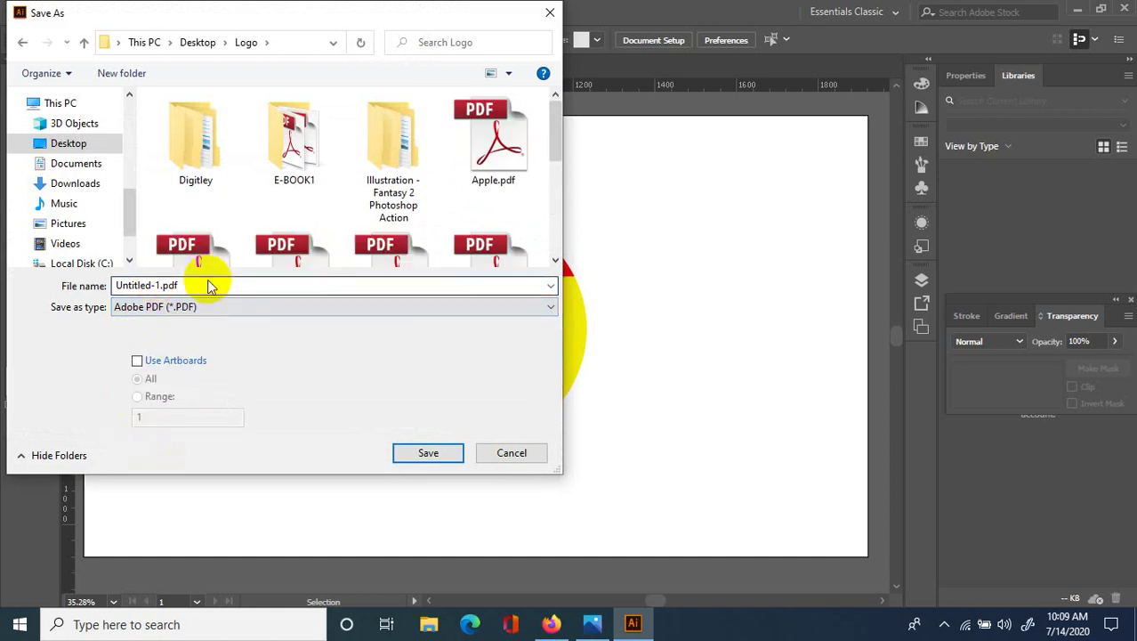
left_click(68, 143)
- Name the file Chrome and save the PDF with the Illustrator Default preset
left_click(178, 306)
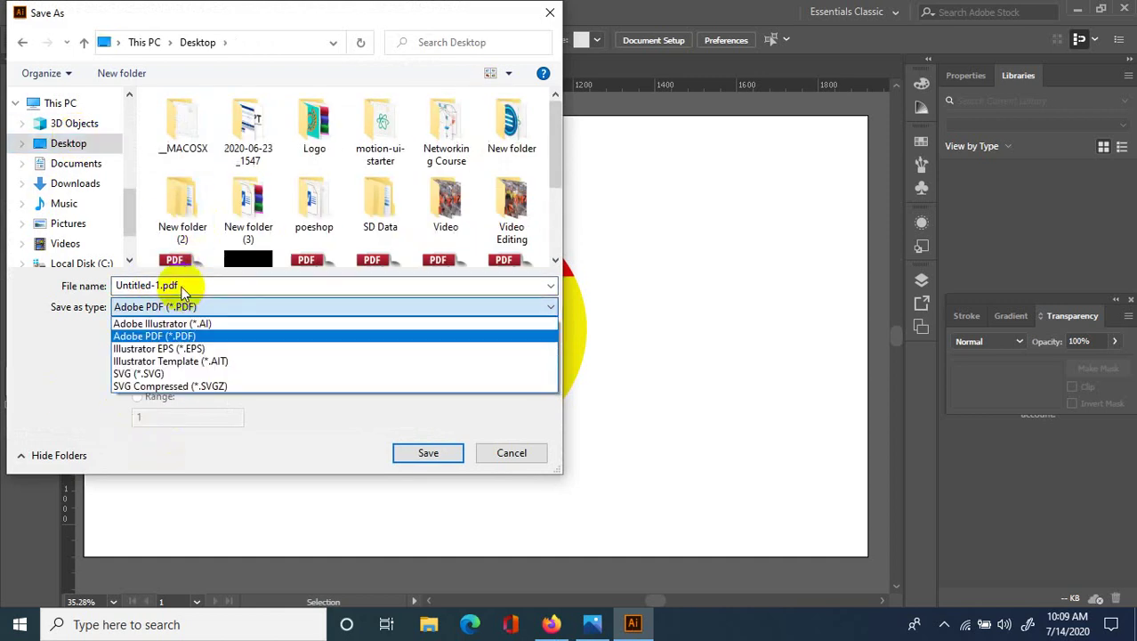
left_click(183, 287)
type("C")
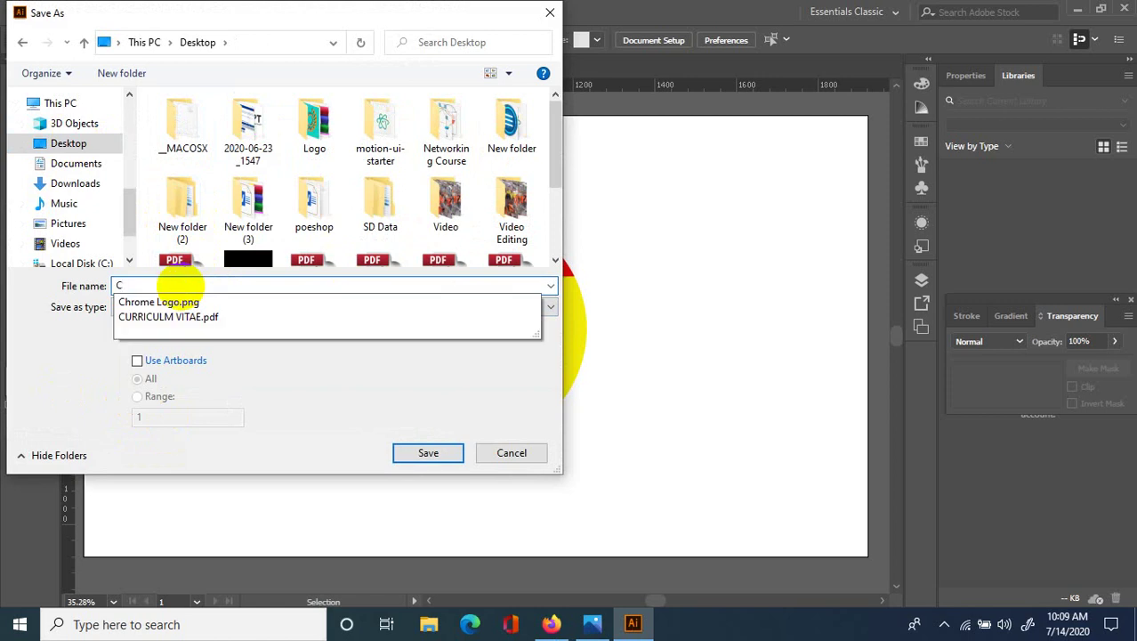
type("hrome")
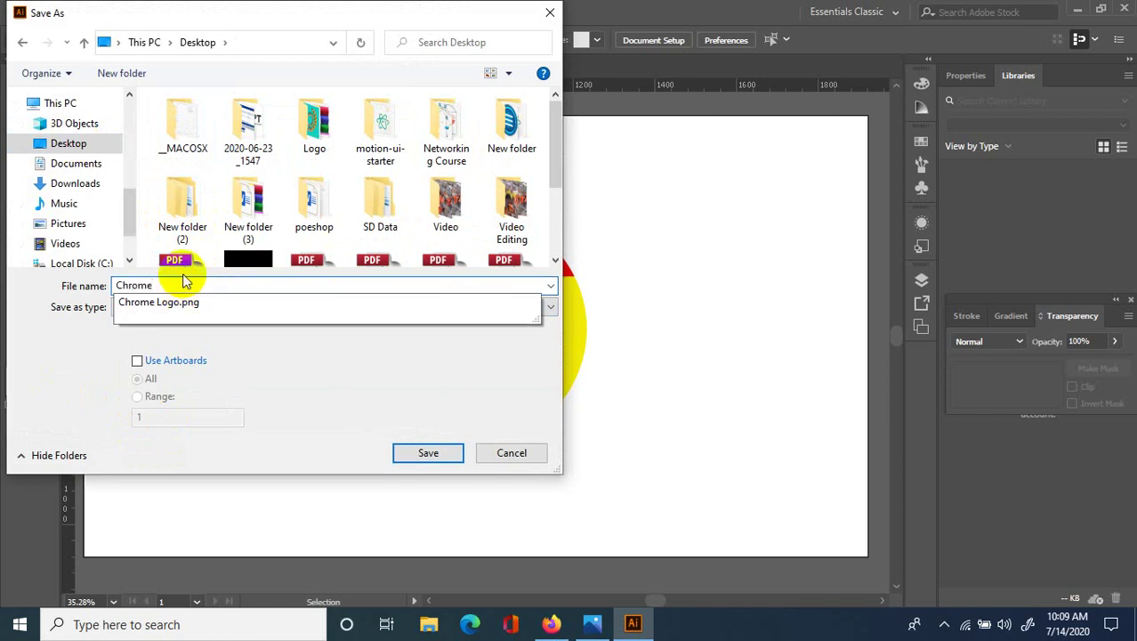
left_click(425, 455)
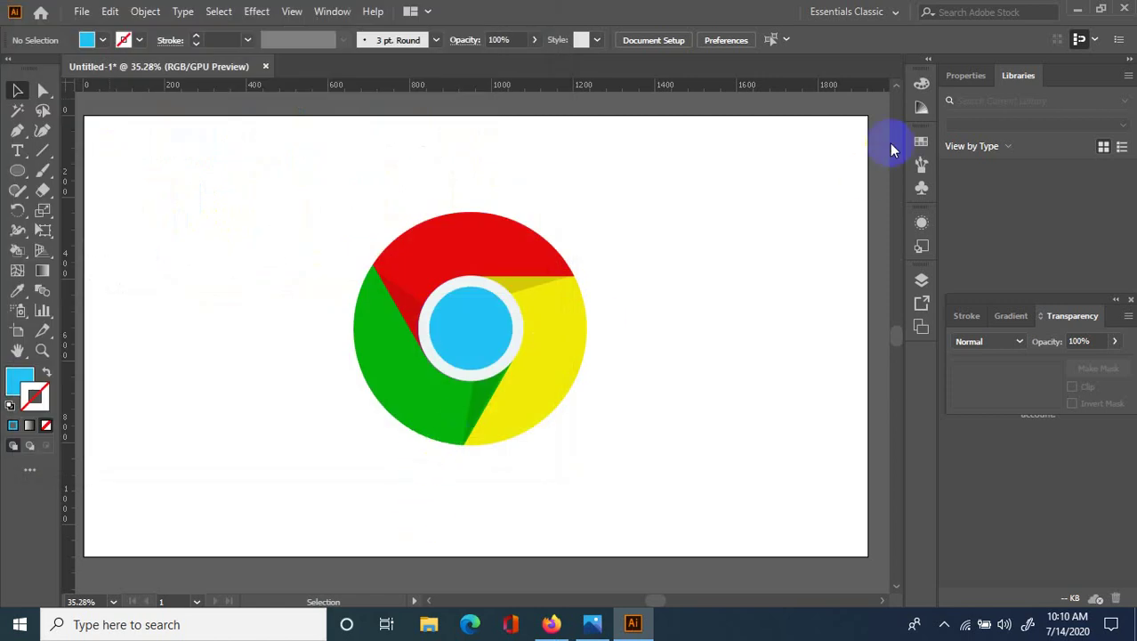
key("super+d")
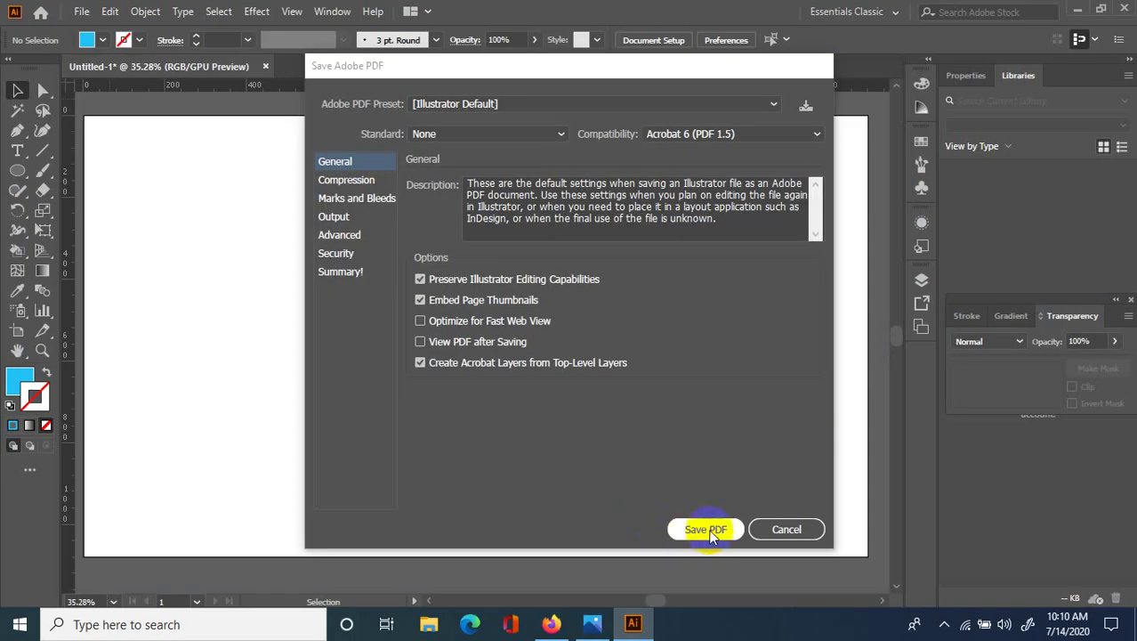
left_click(705, 529)
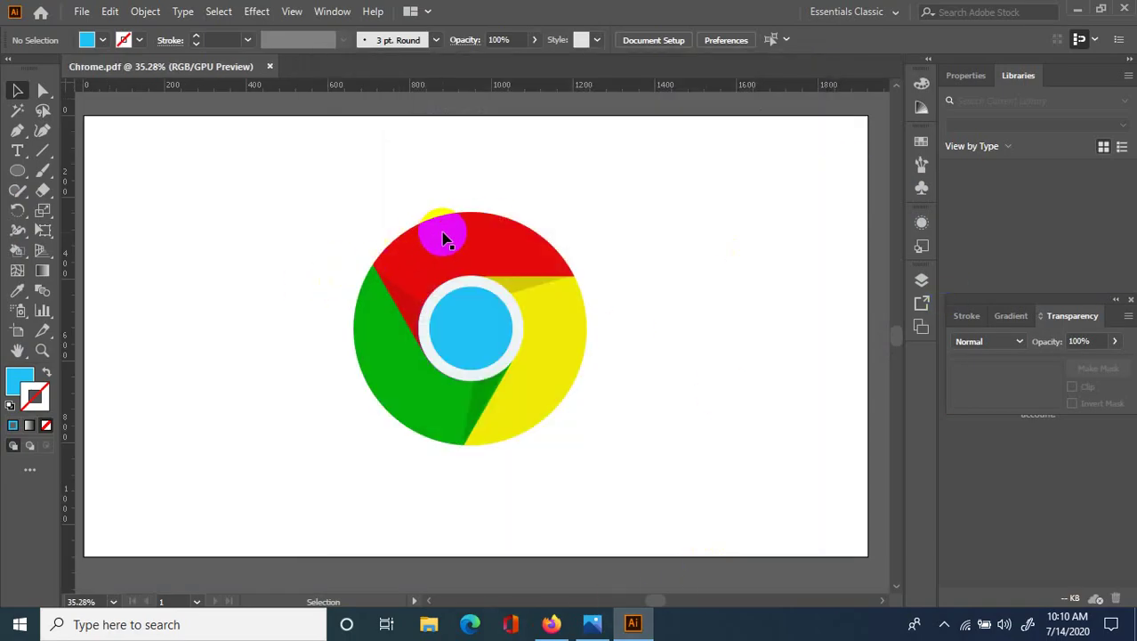
- Open Chrome.pdf from the desktop in Adobe Acrobat Pro and save it to the Desktop as Chrome.png in PNG format
key("super+d")
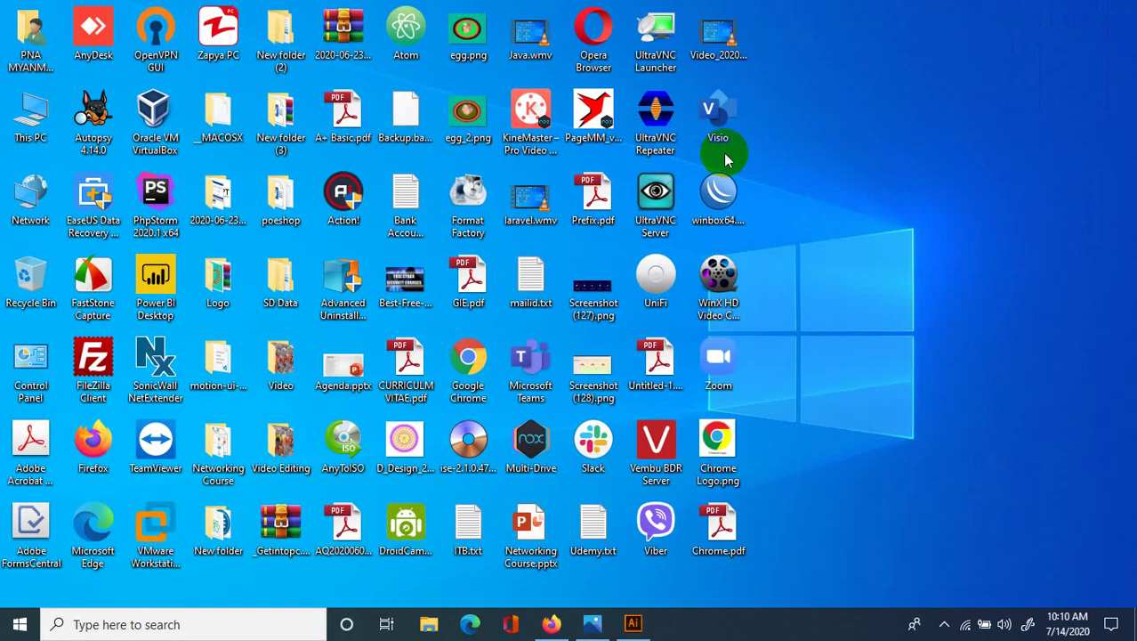
double_click(714, 519)
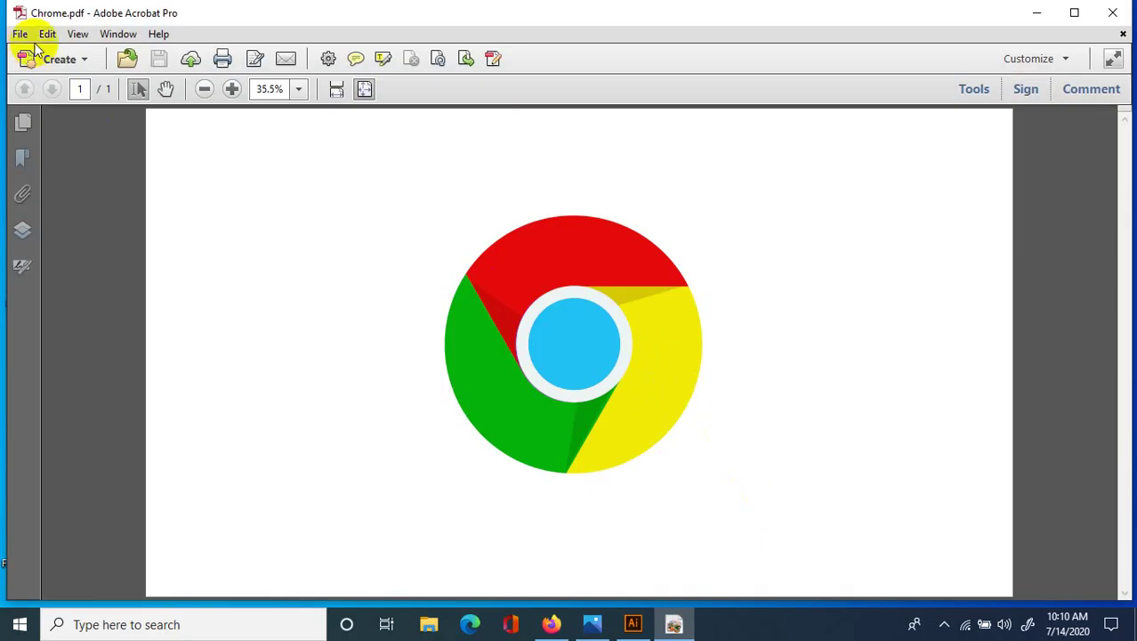
left_click(20, 35)
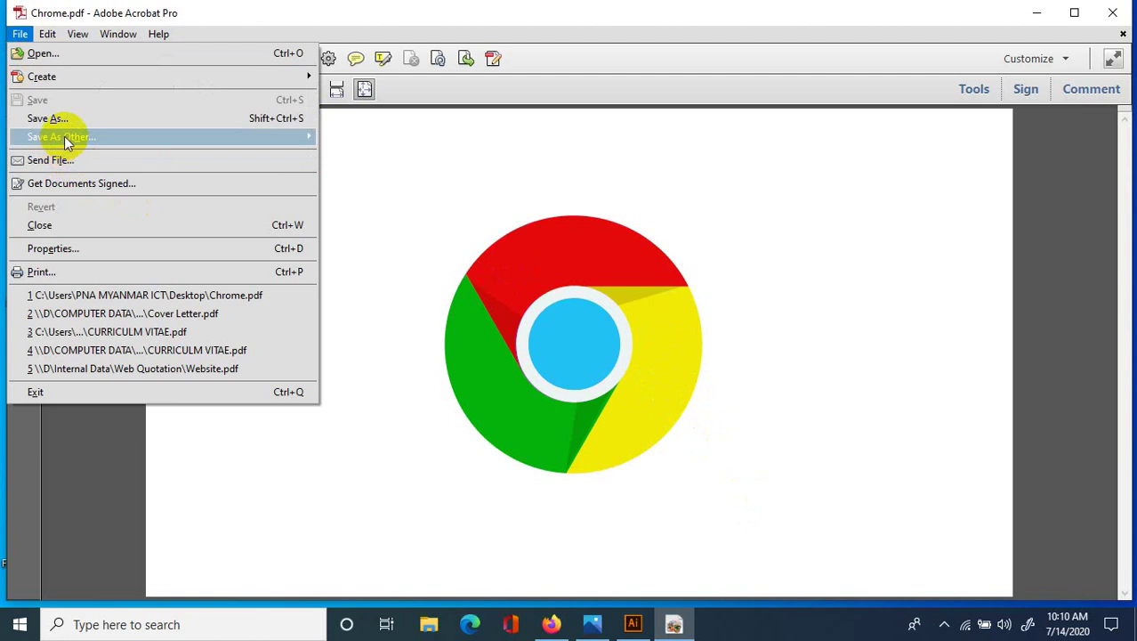
left_click(68, 123)
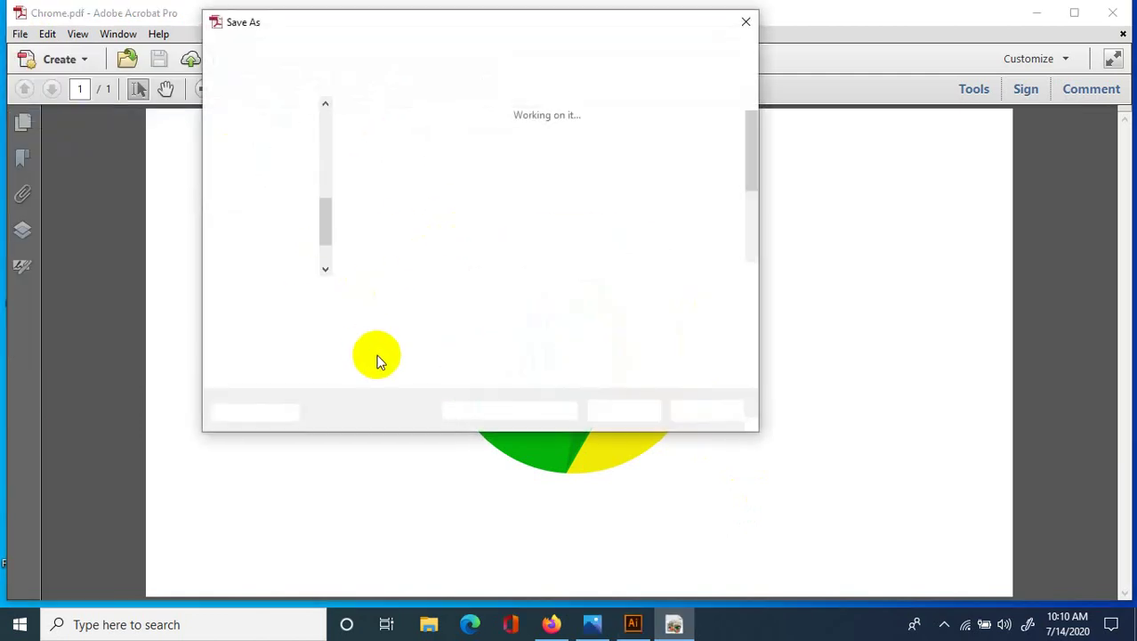
left_click(349, 319)
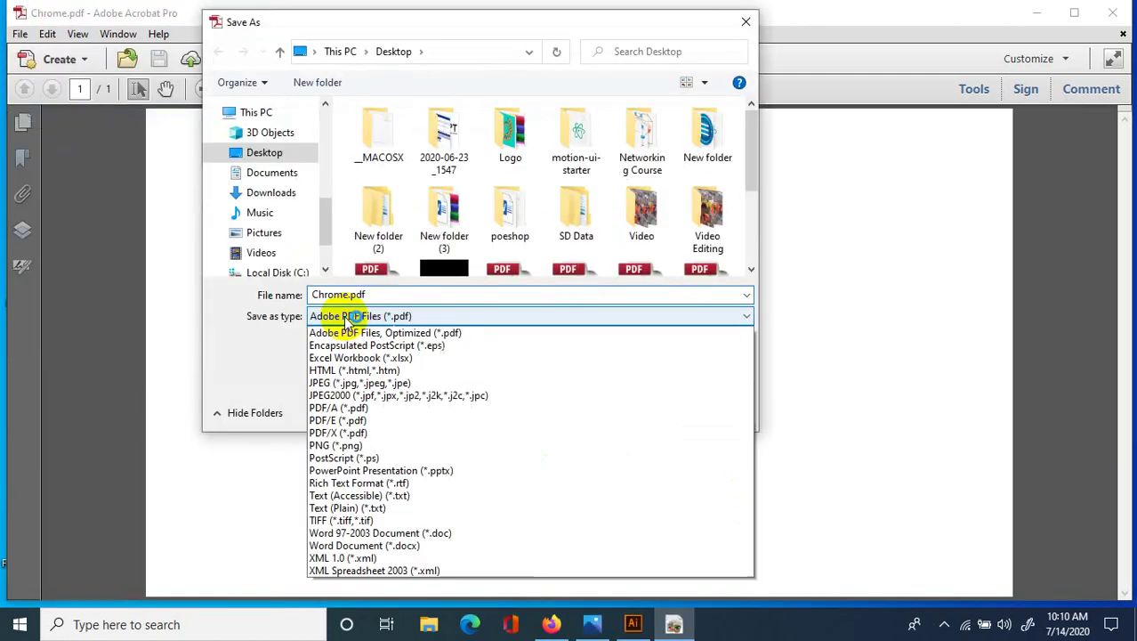
left_click(343, 460)
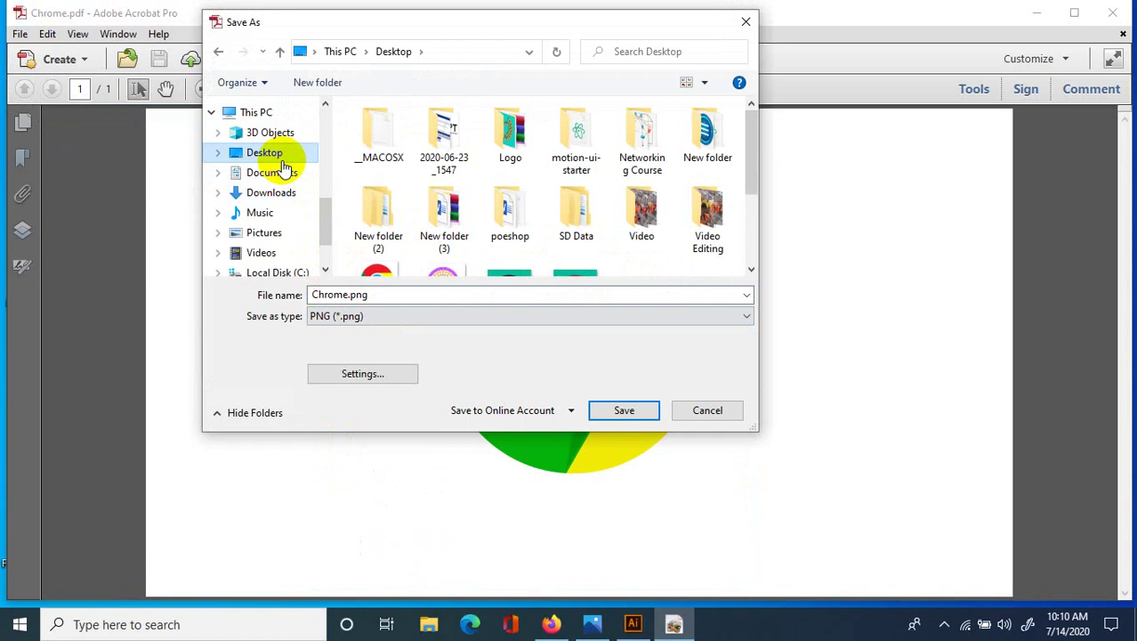
left_click(611, 409)
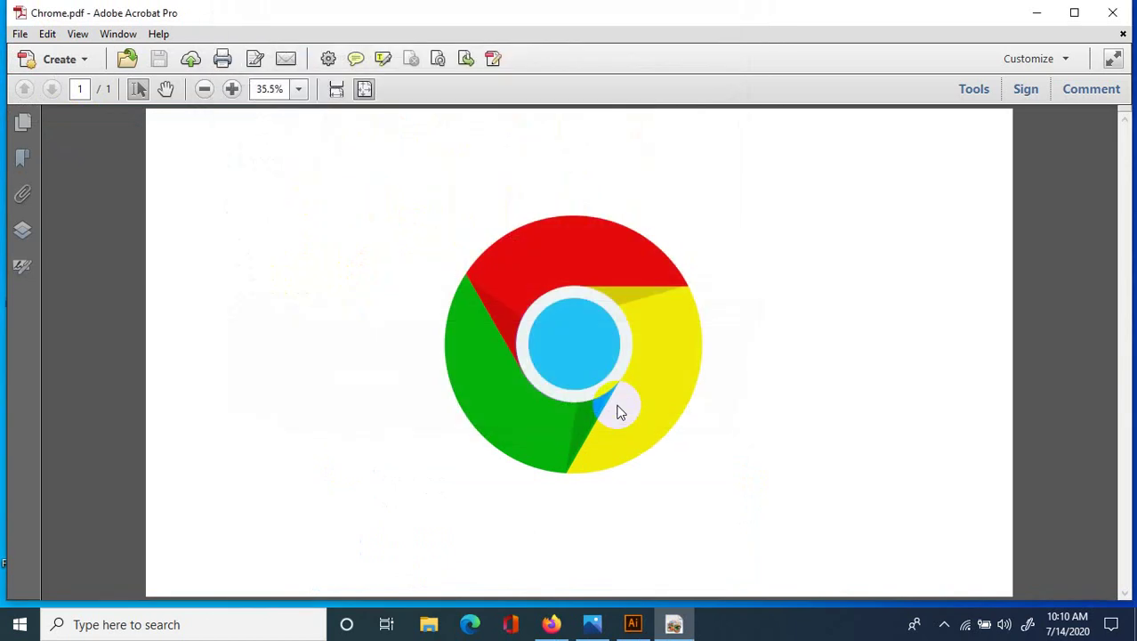
- Open Chrome.png from the desktop in Photos to check the exported logo, and close the viewer
left_click(1035, 11)
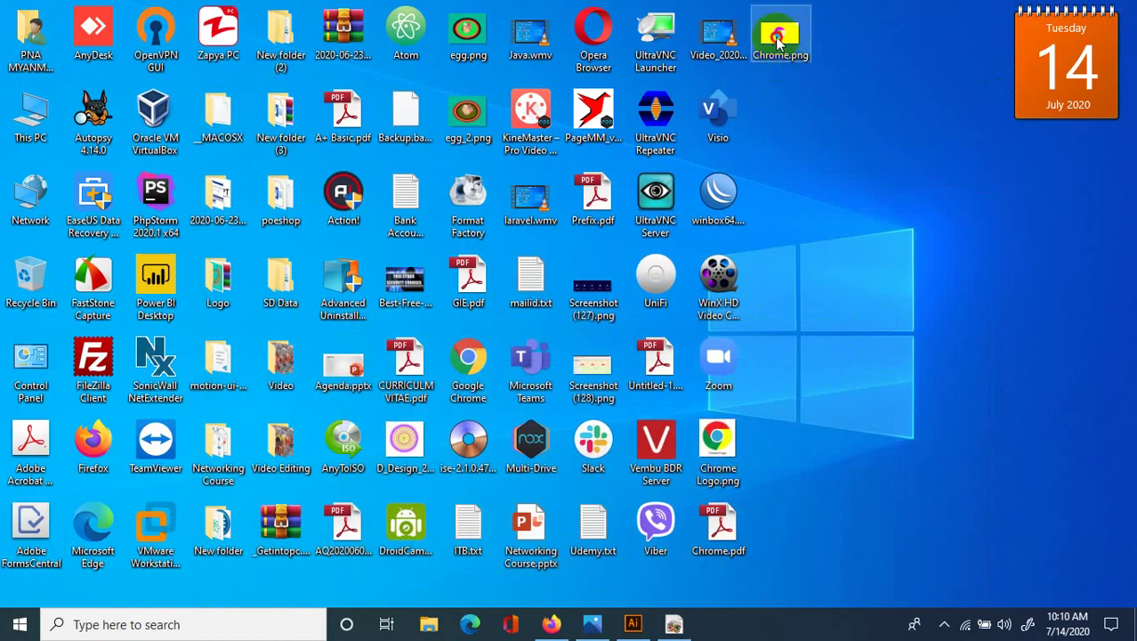
double_click(778, 36)
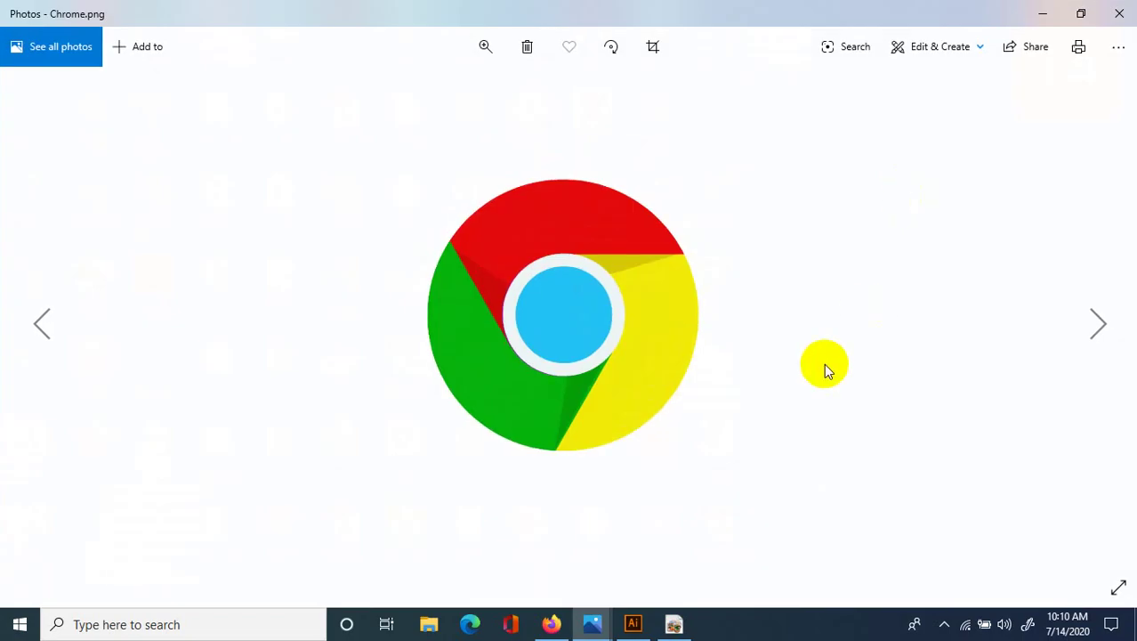
key("Right")
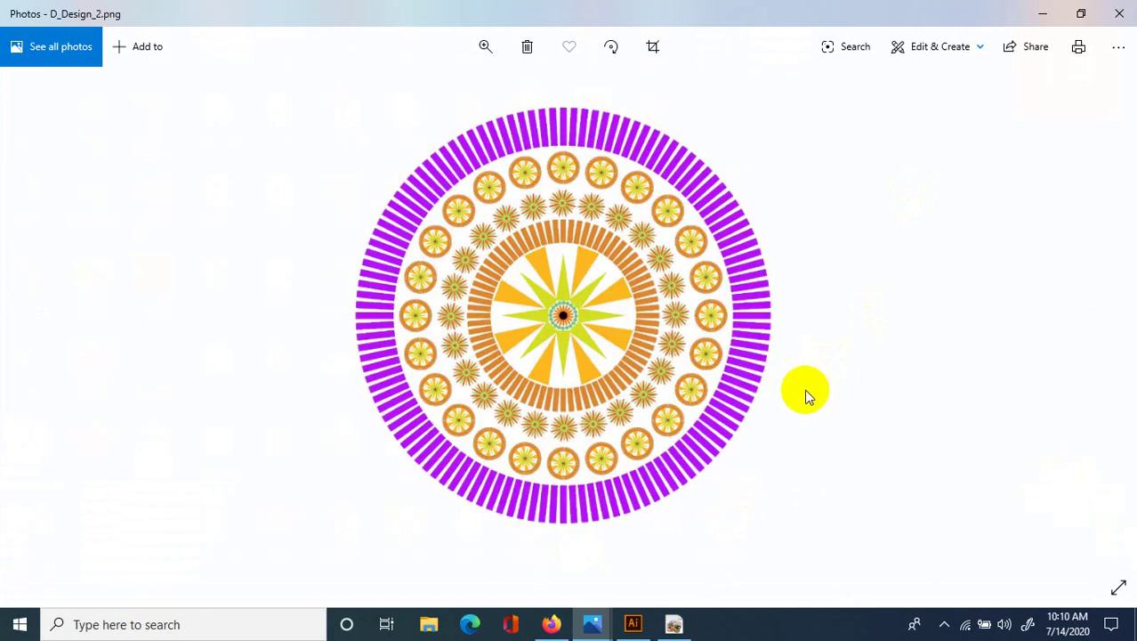
key("Left")
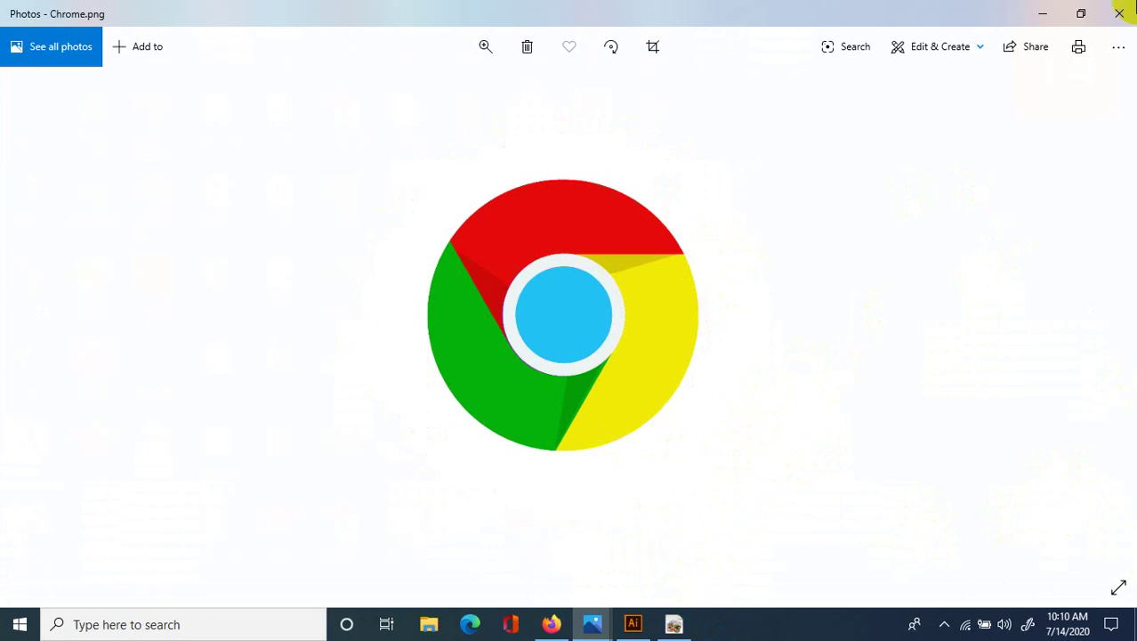
left_click(1118, 16)
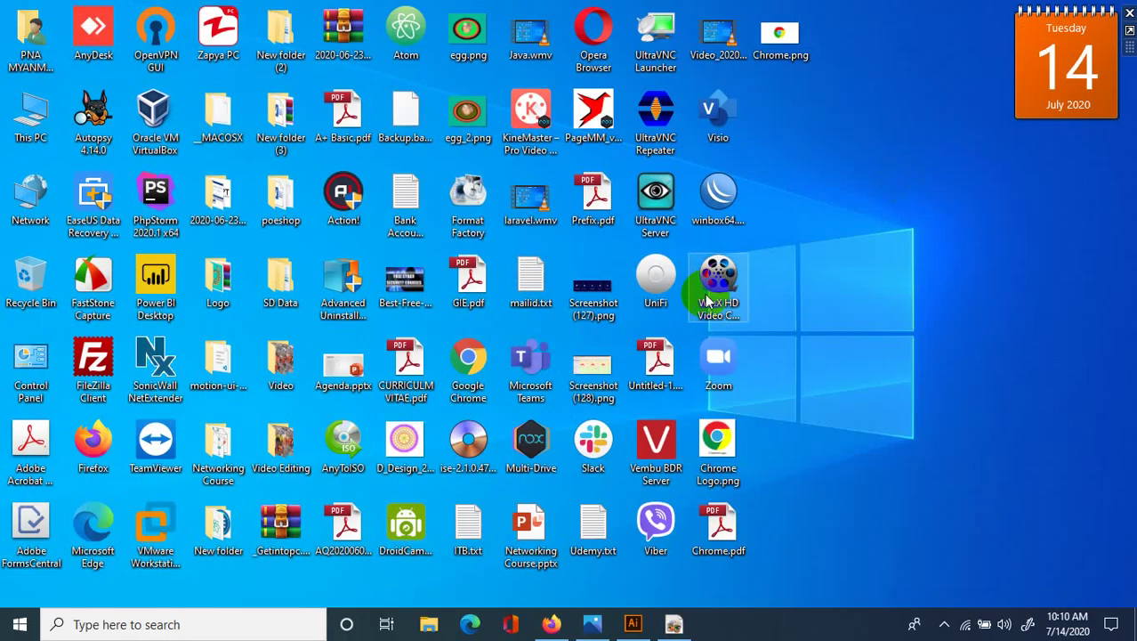
- Refresh the desktop to rearrange its icons
right_click(862, 218)
left_click(886, 239)
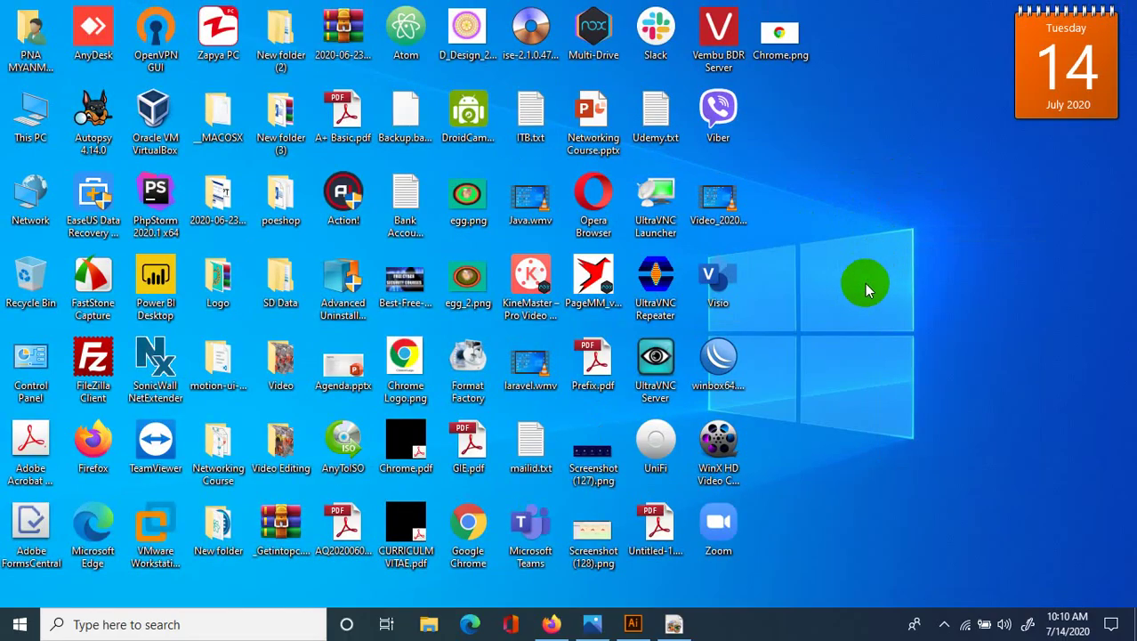
right_click(880, 272)
left_click(924, 307)
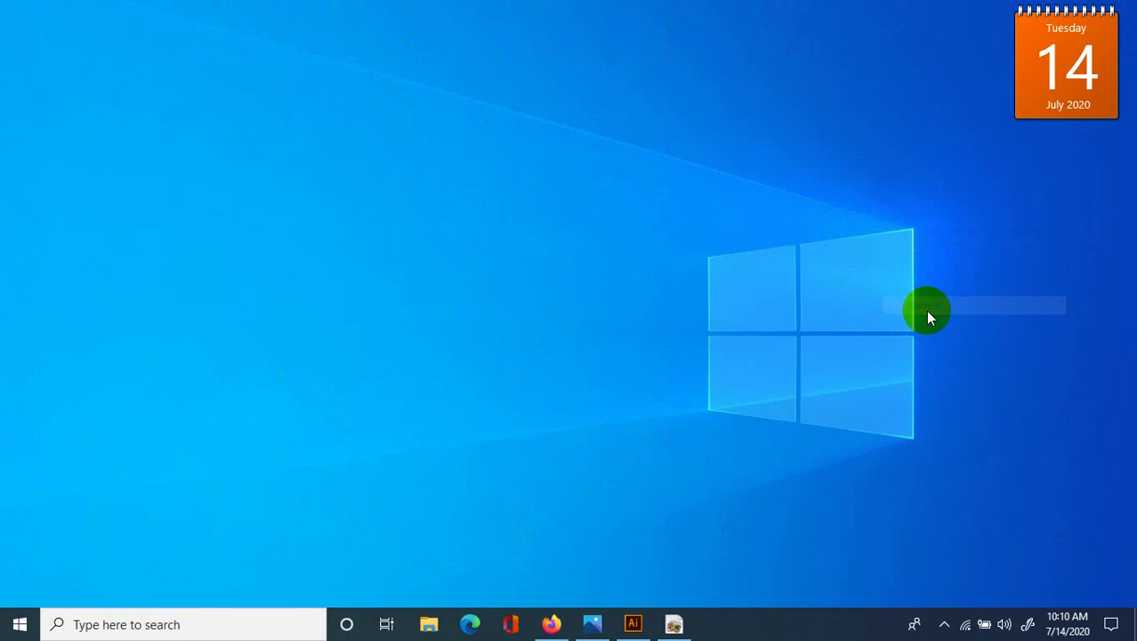
left_click(945, 624)
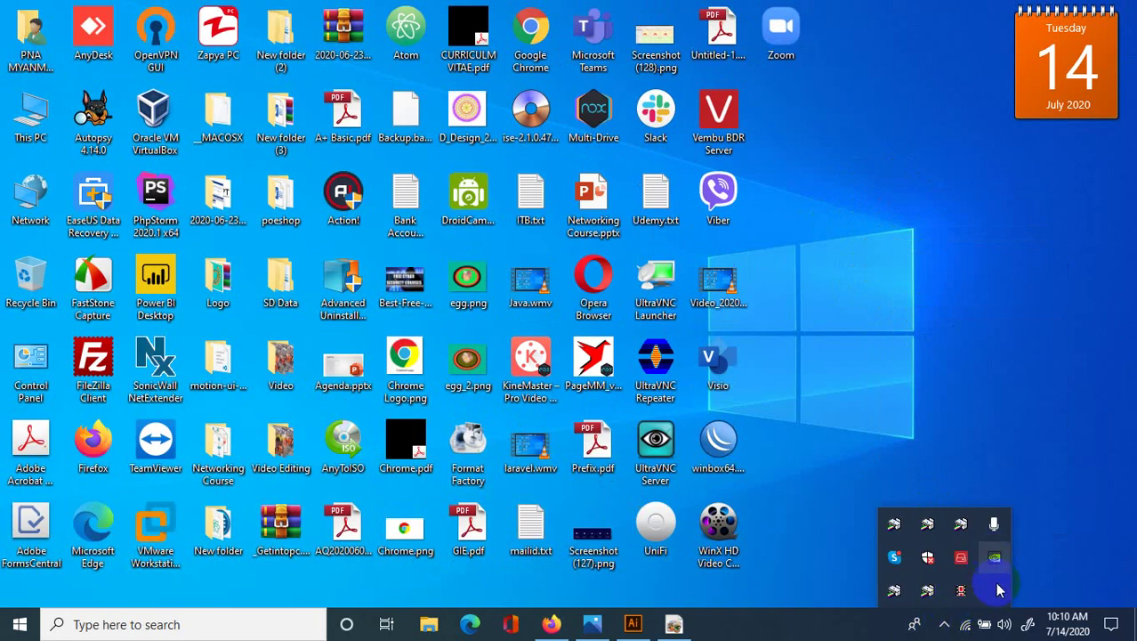